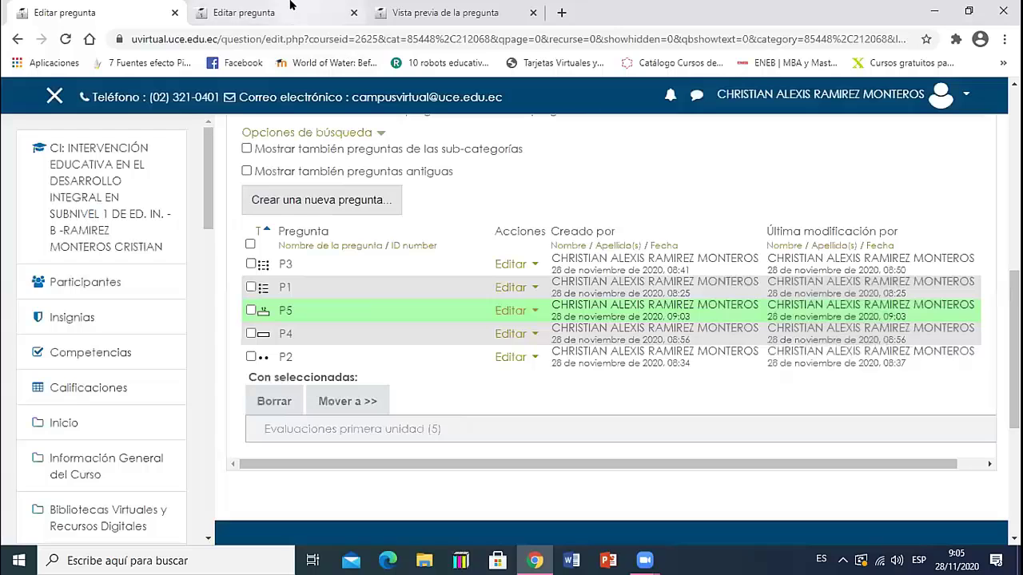
Close the old area question's preview and open a preview of question P6 from the Evaluación Primera Unidad category
left_click(292, 5)
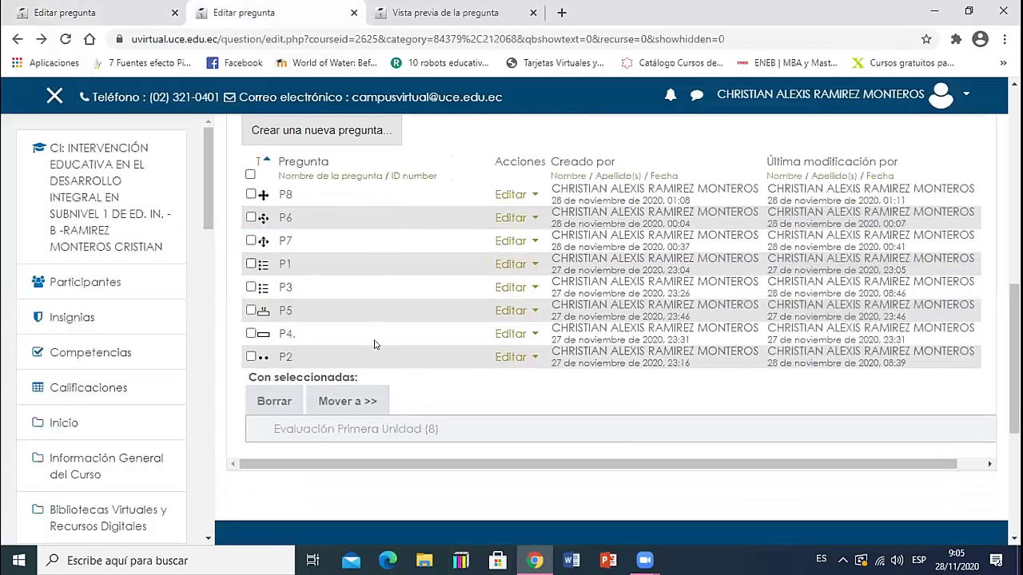
left_click(89, 5)
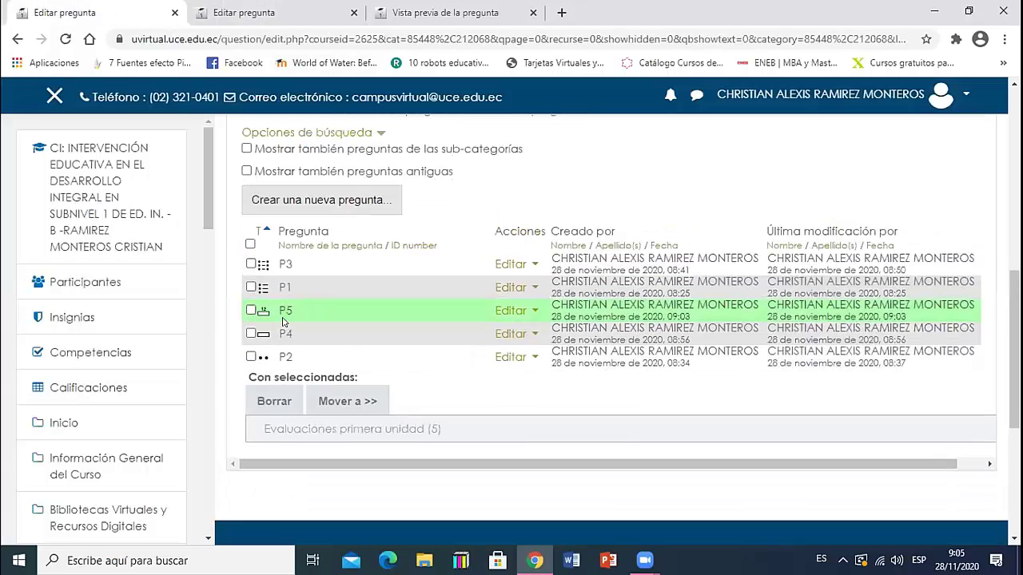
left_click(235, 6)
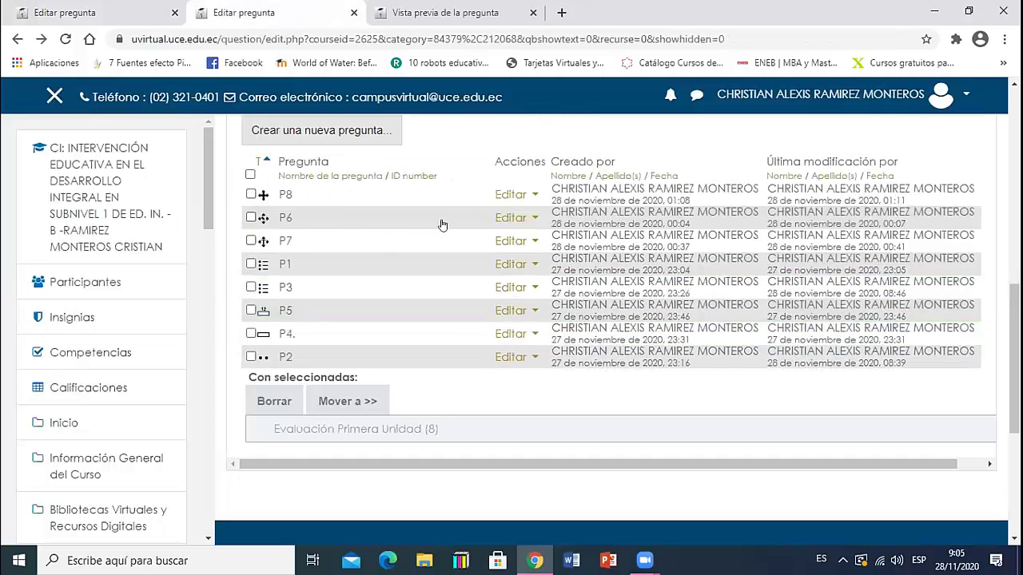
left_click(462, 9)
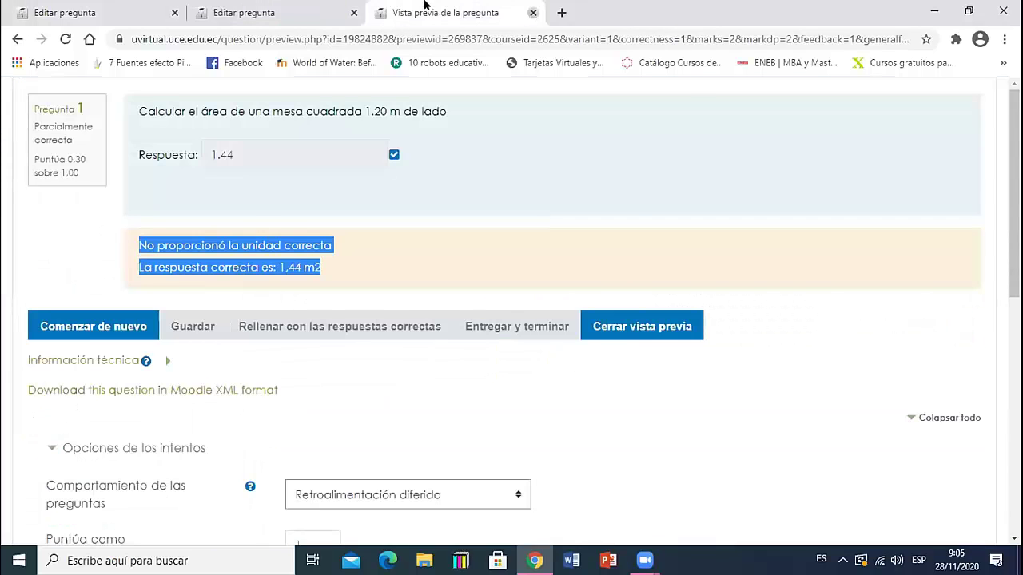
left_click(532, 13)
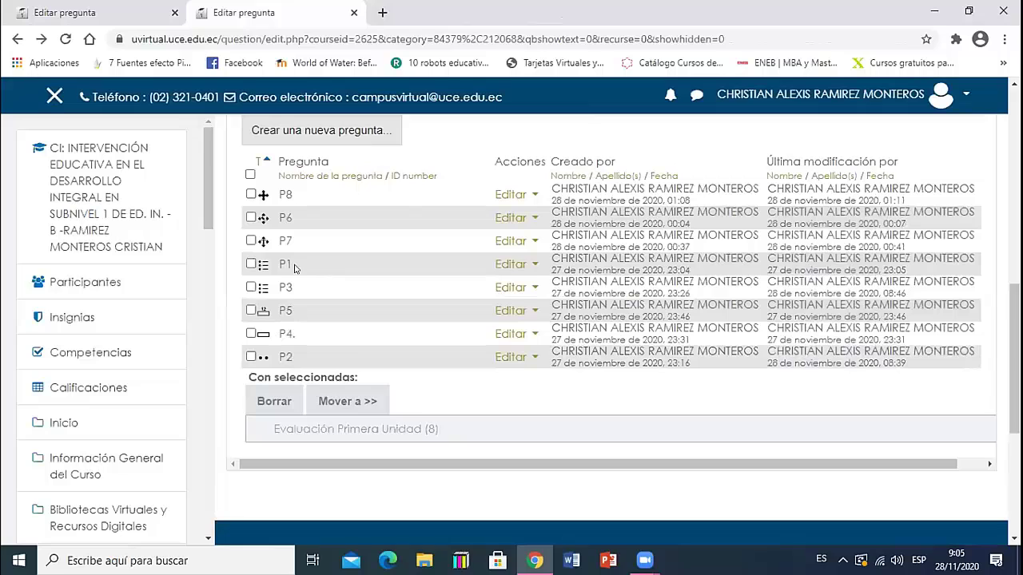
left_click(525, 220)
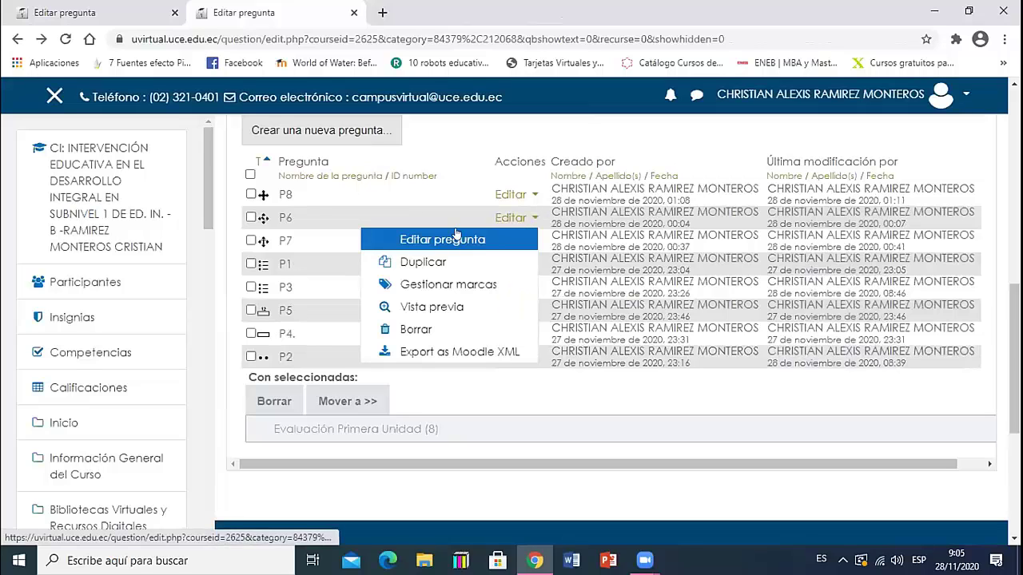
left_click(436, 307)
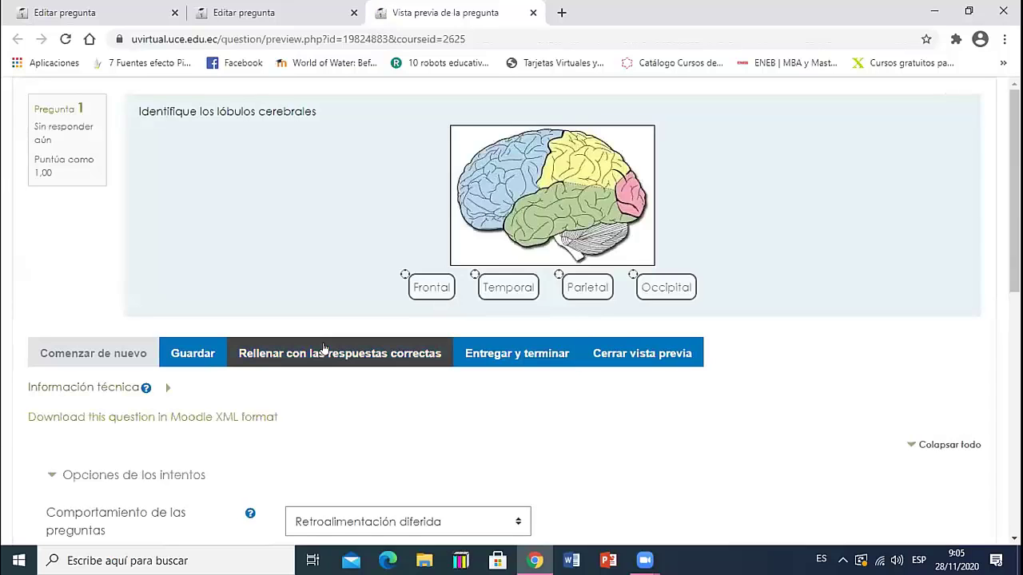
Look up the Arrastrar y soltar marcadores type among the new question types, and return to the P6 preview
left_click(157, 5)
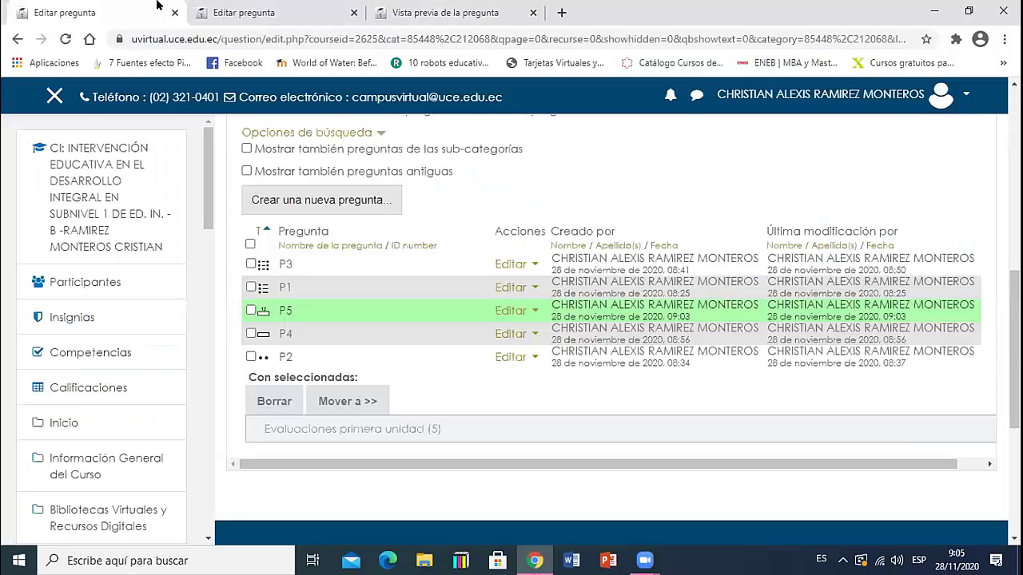
left_click(311, 201)
left_click(391, 366)
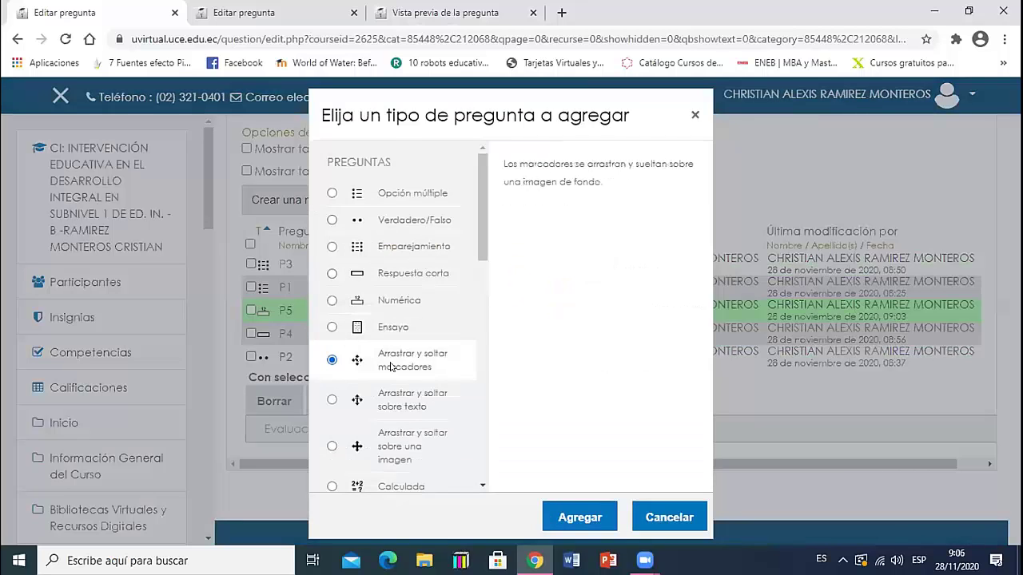
left_click(694, 115)
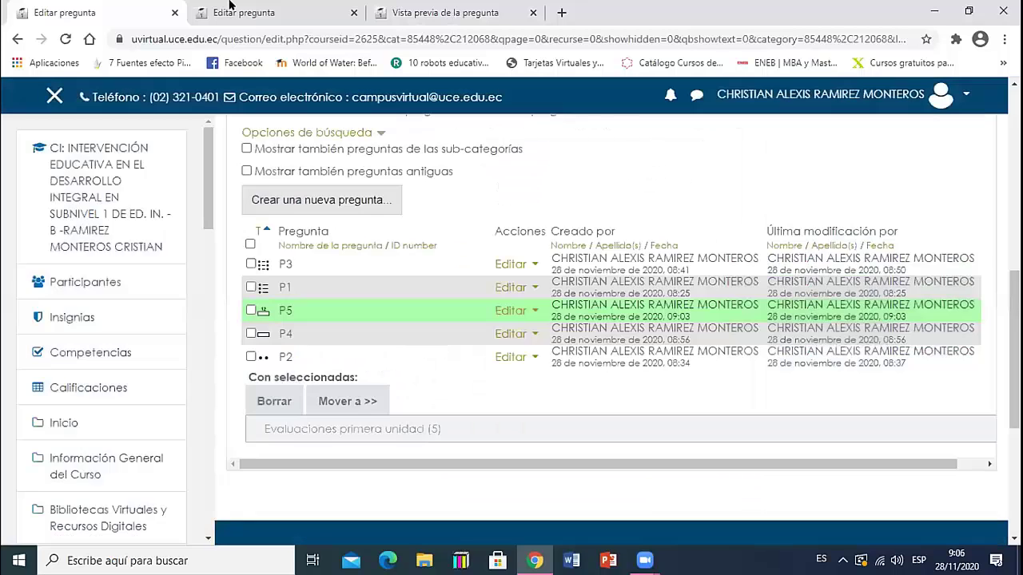
left_click(335, 12)
left_click(392, 10)
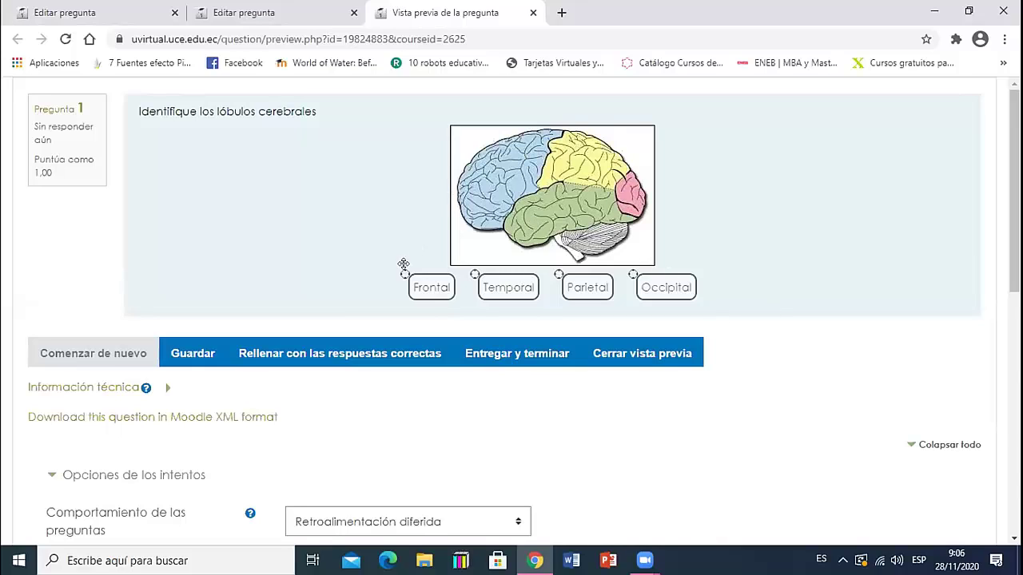
Place the Frontal, Temporal, Parietal and Occipital markers on their matching brain lobes and submit the preview attempt
left_click_drag(403, 274, 489, 170)
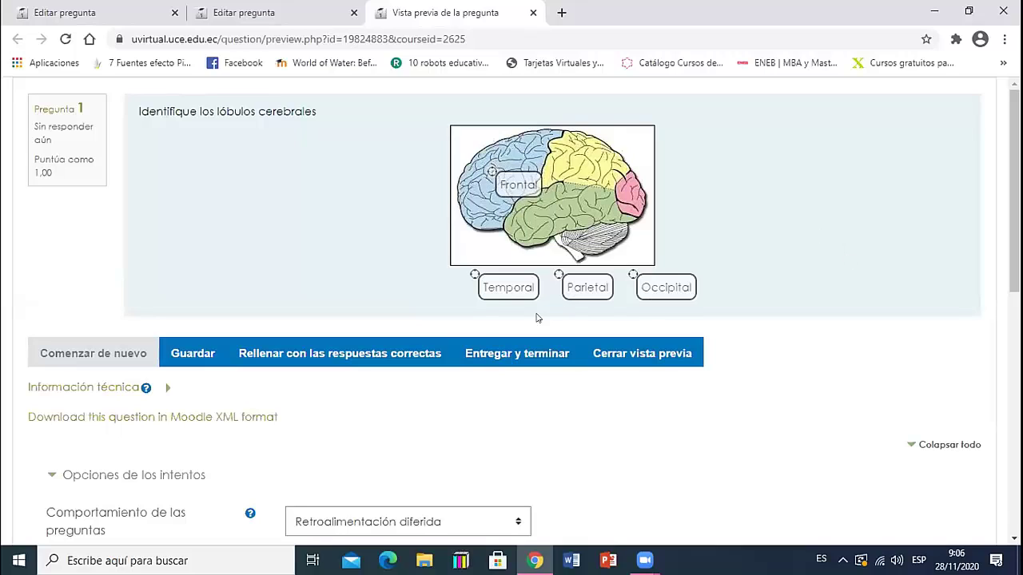
left_click_drag(469, 274, 552, 205)
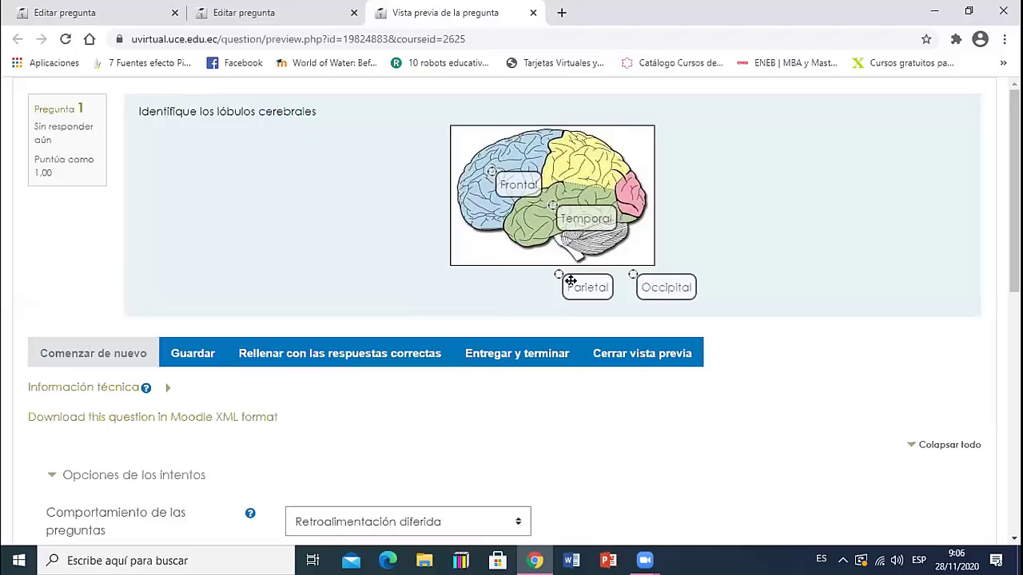
left_click_drag(559, 274, 582, 156)
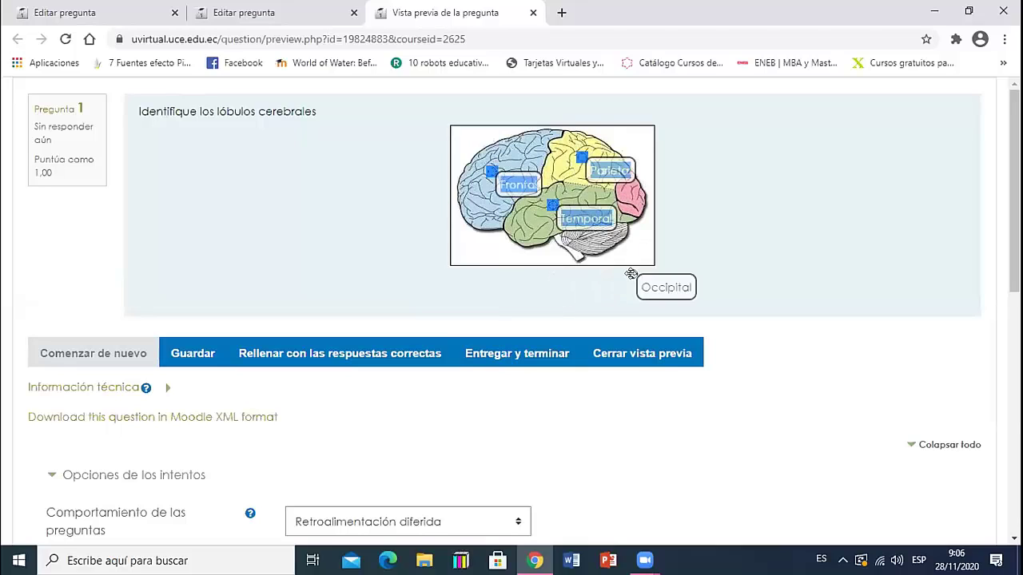
left_click_drag(632, 274, 627, 196)
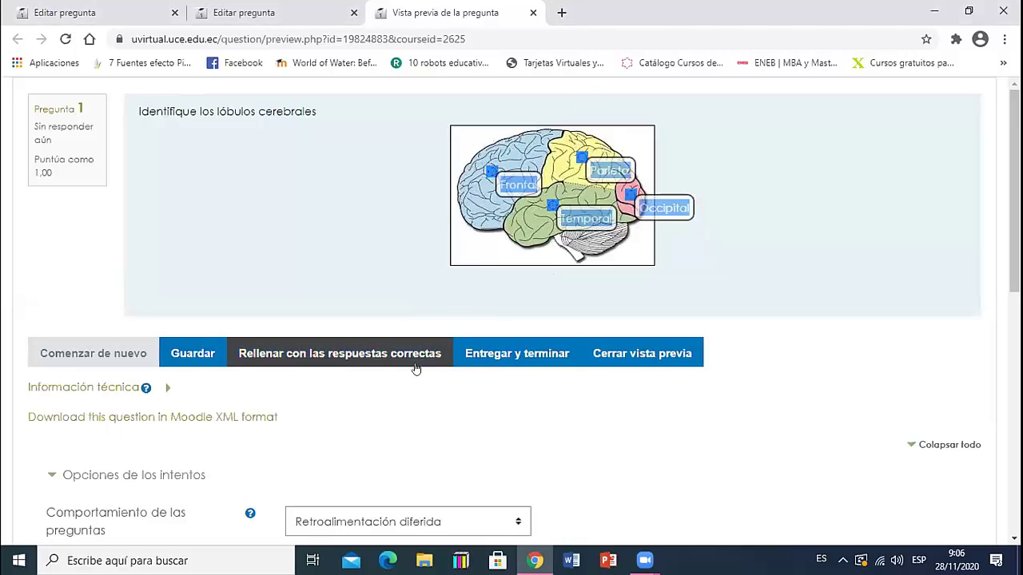
left_click(498, 355)
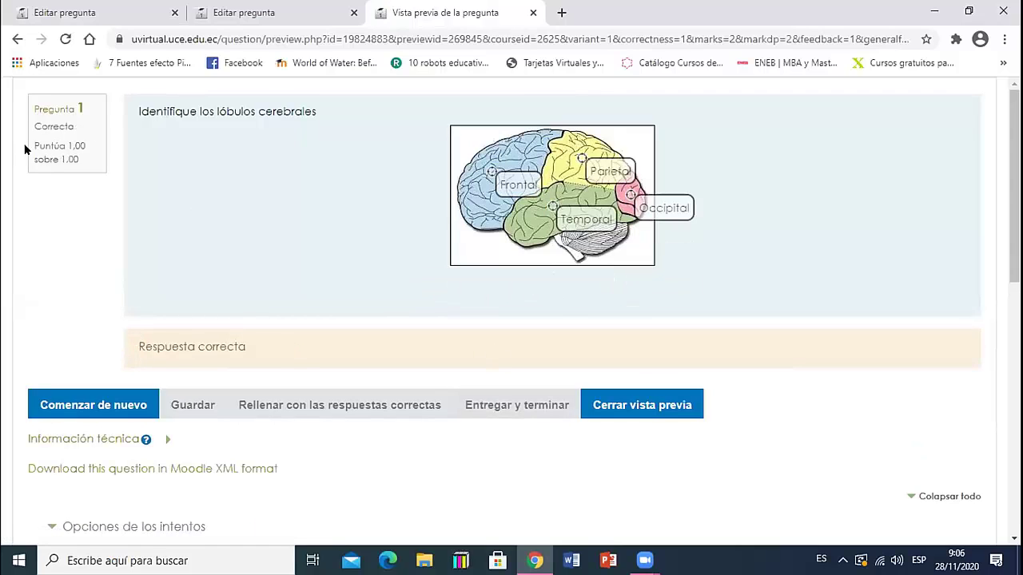
left_click_drag(24, 149, 87, 161)
left_click(86, 161)
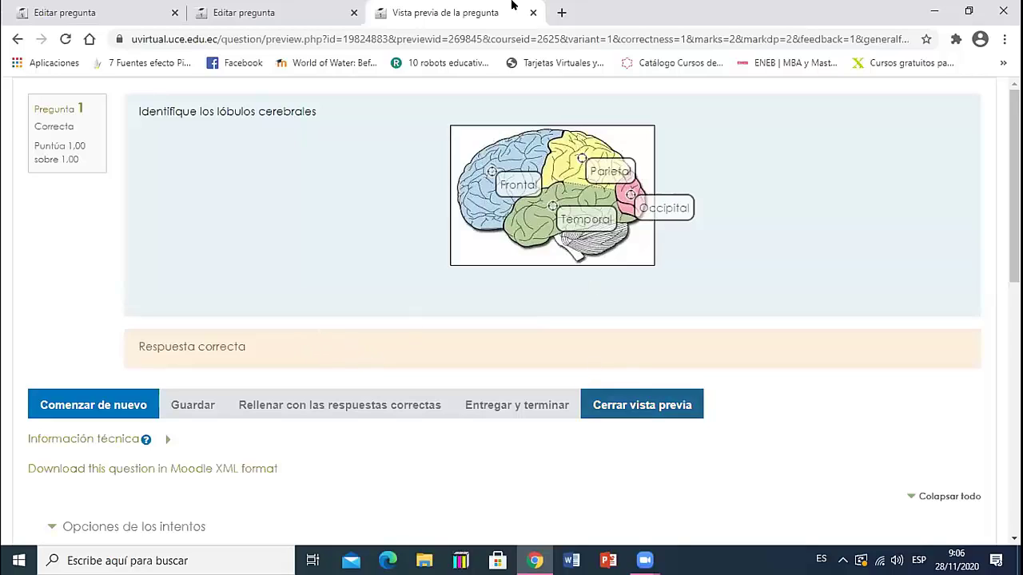
Add a new Arrastrar y soltar marcadores question to the Evaluaciones primera unidad category
left_click(295, 5)
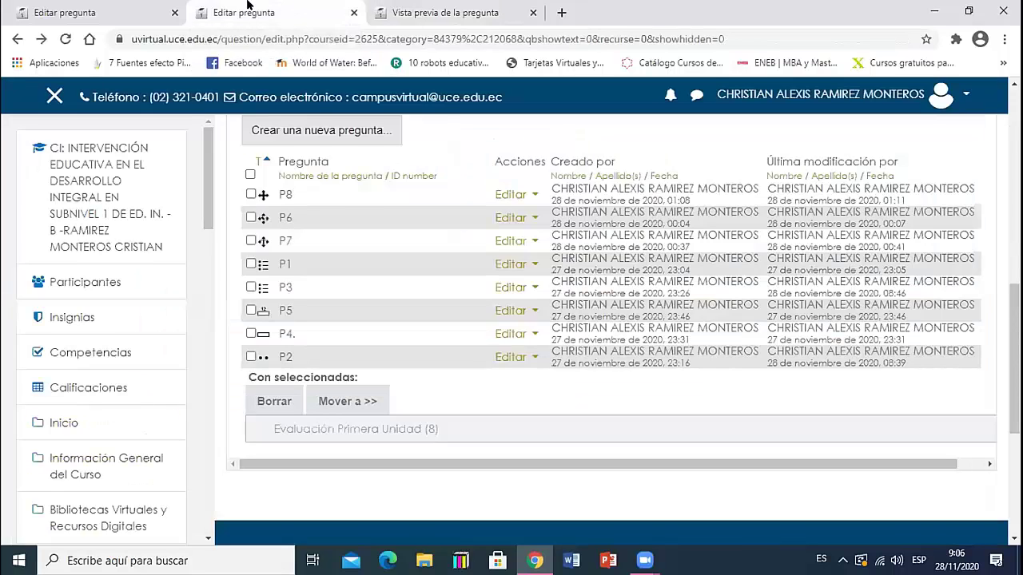
key("ctrl+shift+Tab")
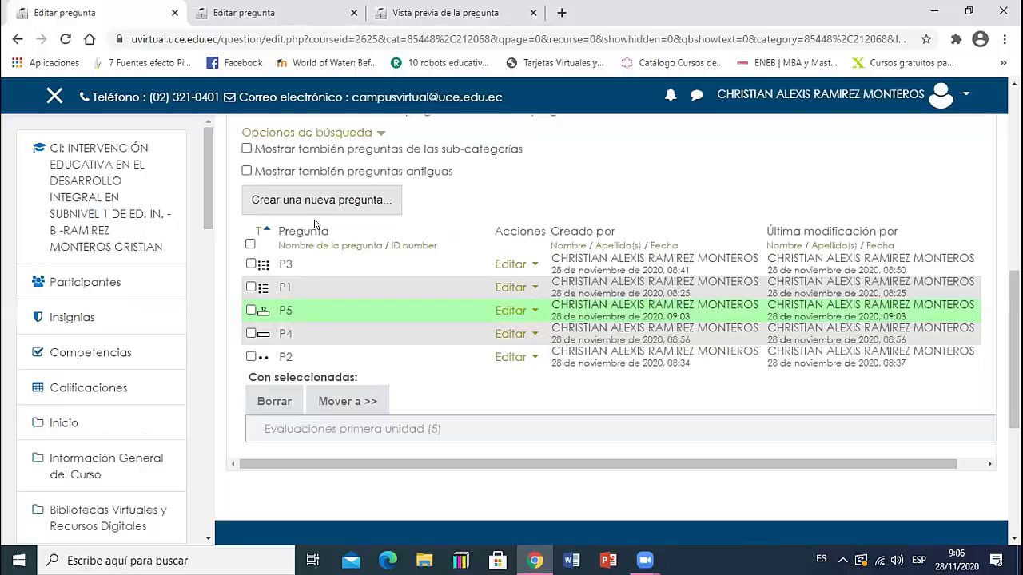
scroll(316, 226, "up", 2)
scroll(607, 231, "up", 1)
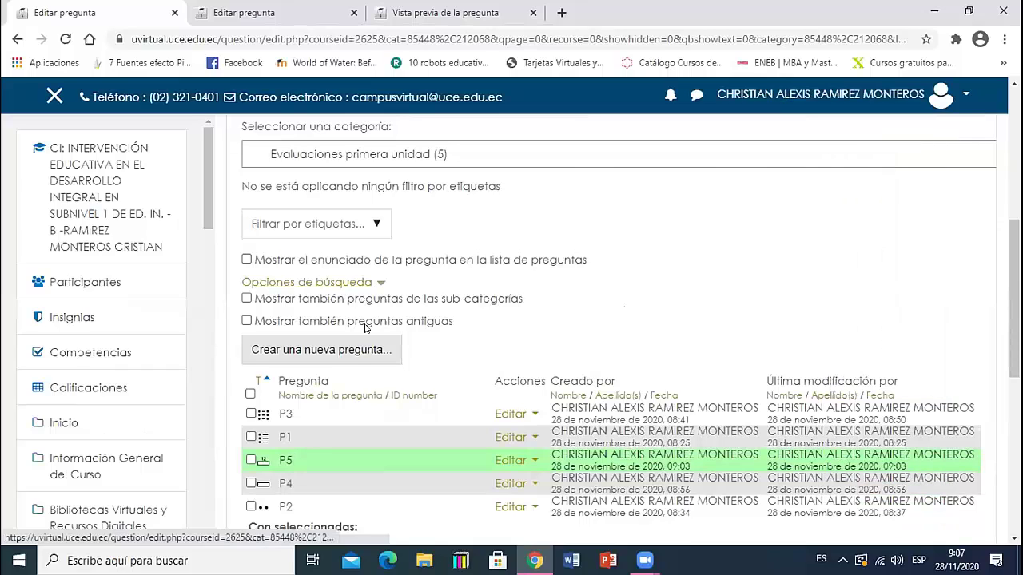
left_click(356, 352)
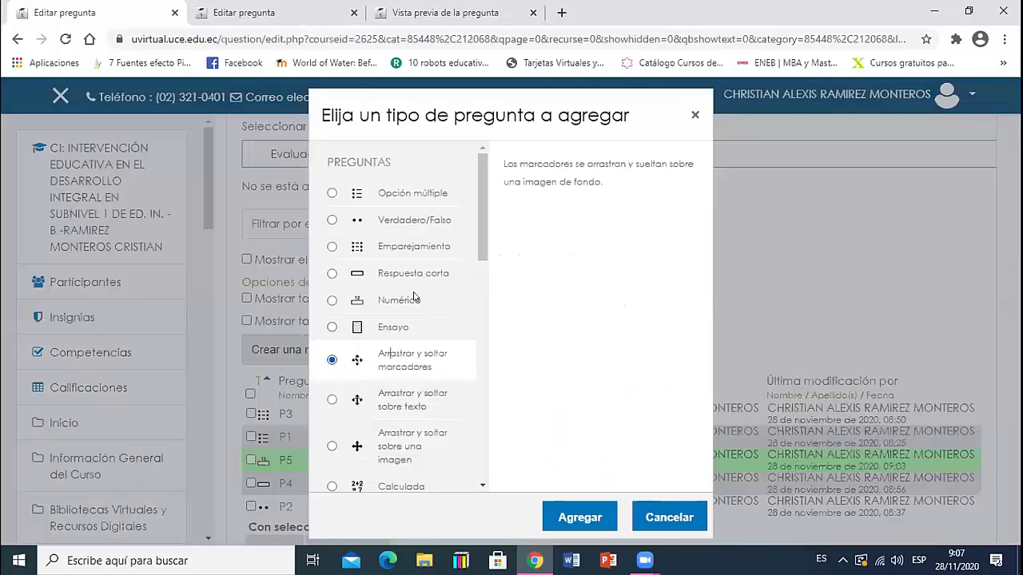
scroll(422, 293, "down", 2)
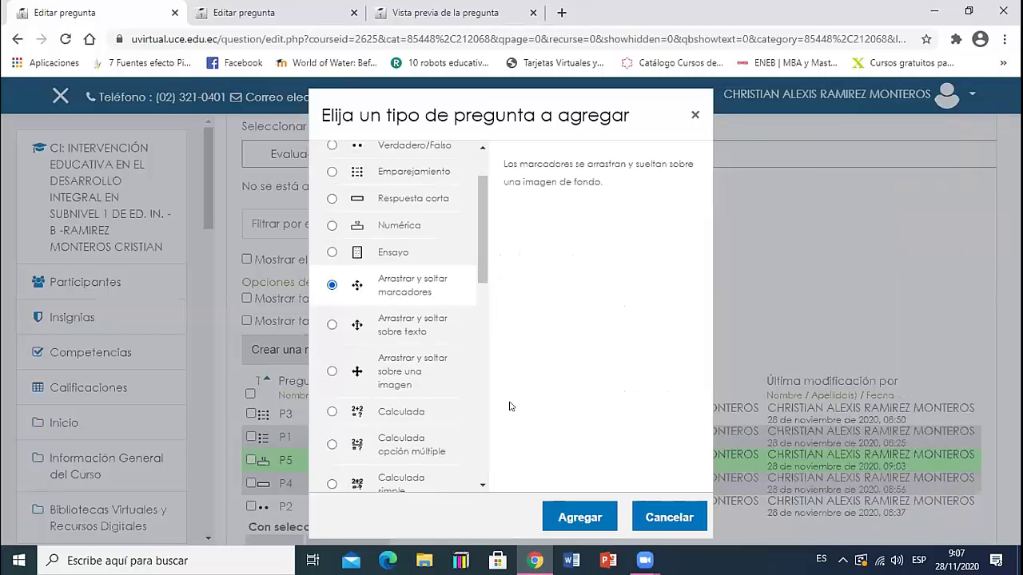
key("Return")
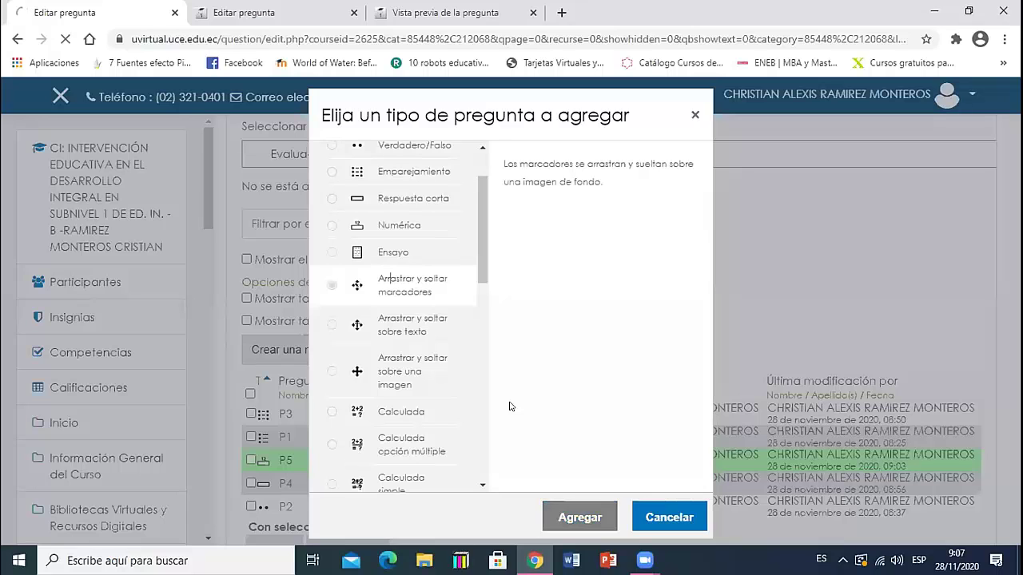
Copy the statement "Identifique los lóbulos cerebrales" from the P6 preview into the new question's statement
scroll(555, 349, "down", 3)
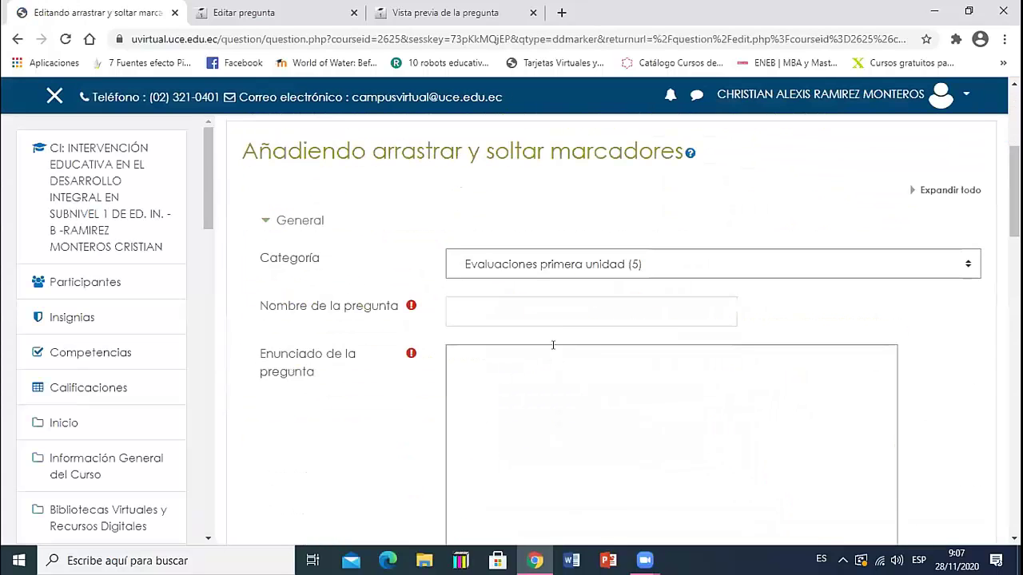
scroll(500, 311, "down", 2)
left_click(502, 317)
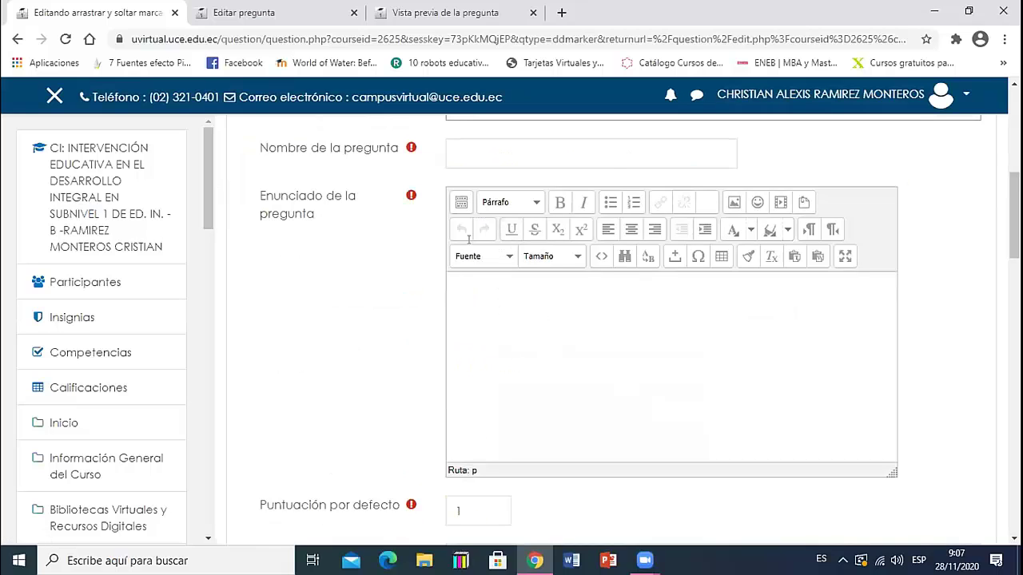
left_click(446, 12)
left_click_drag(334, 112, 135, 94)
key("ctrl+c")
left_click(94, 12)
key("ctrl+v")
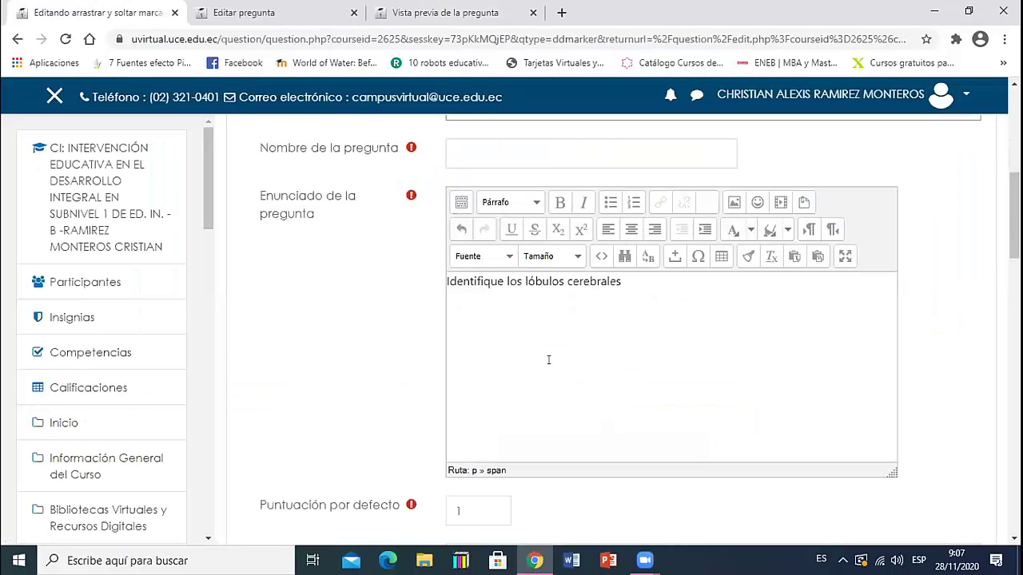
Set the new question's default score to 2
scroll(548, 363, "down", 2)
scroll(548, 367, "down", 1)
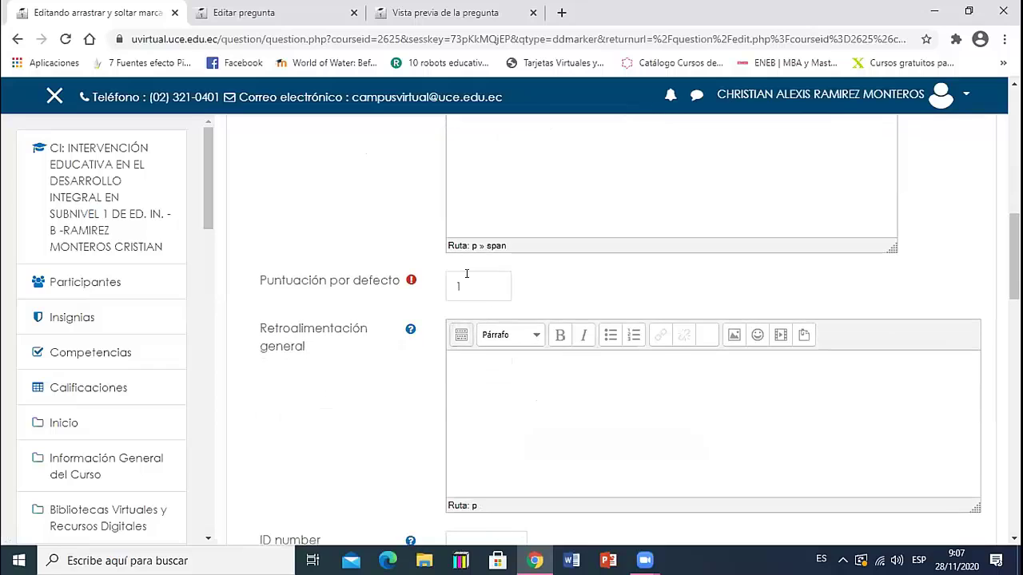
key("Tab")
type("2")
left_click(572, 407)
Upload Cerebro.jpg from the Descargas folder as the question's background image
scroll(559, 411, "down", 3)
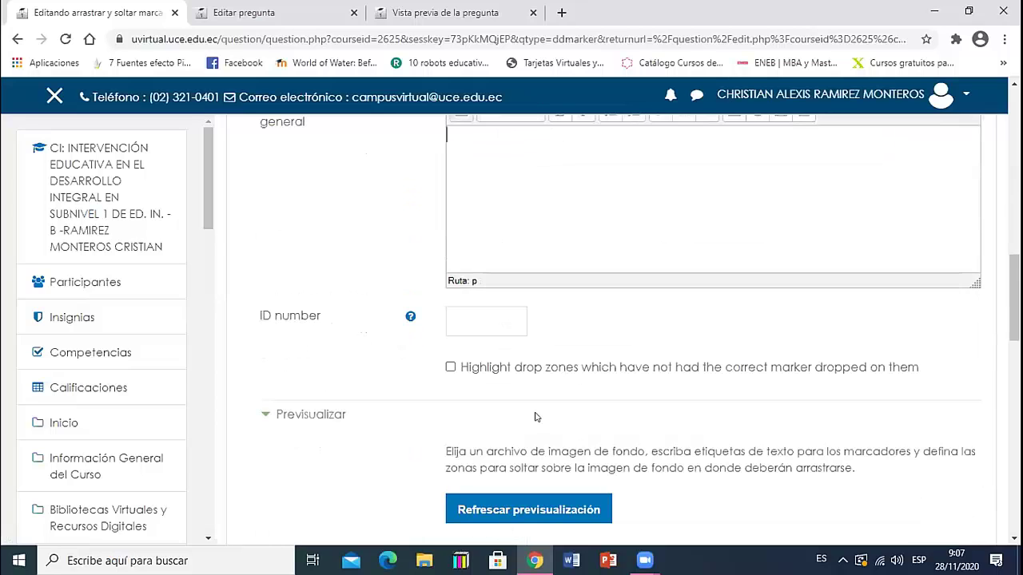
scroll(535, 417, "down", 2)
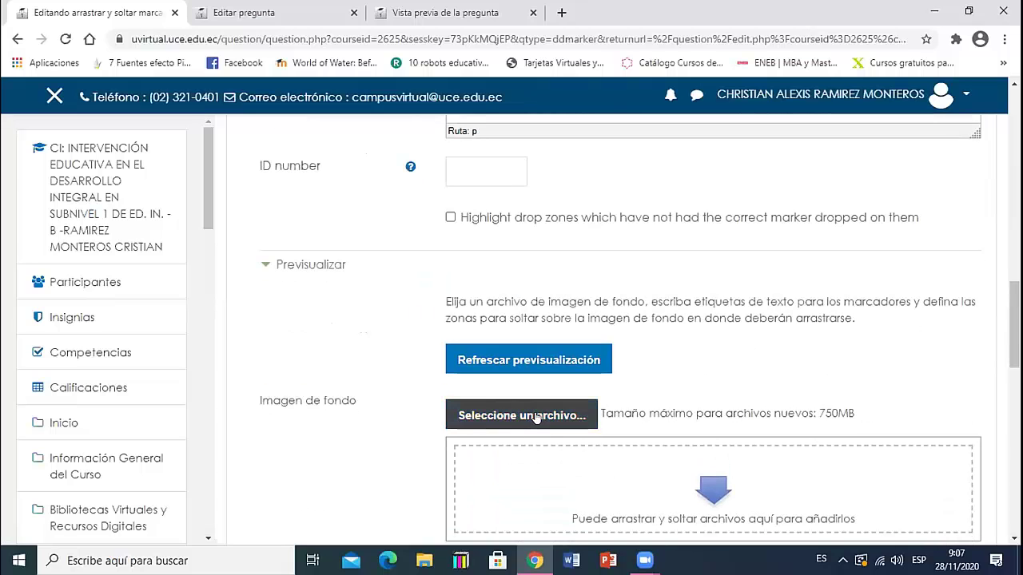
scroll(536, 417, "down", 2)
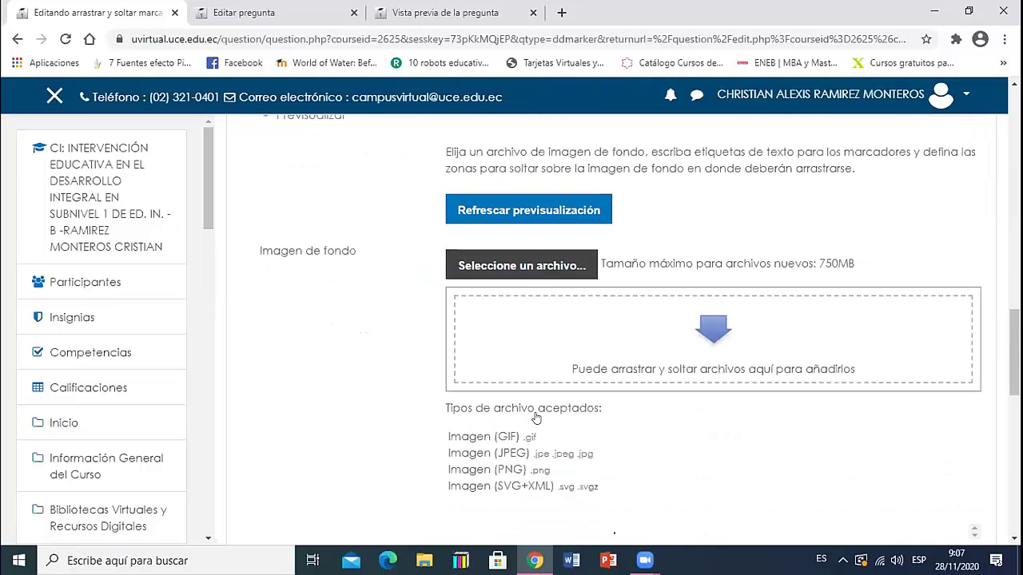
double_click(276, 251)
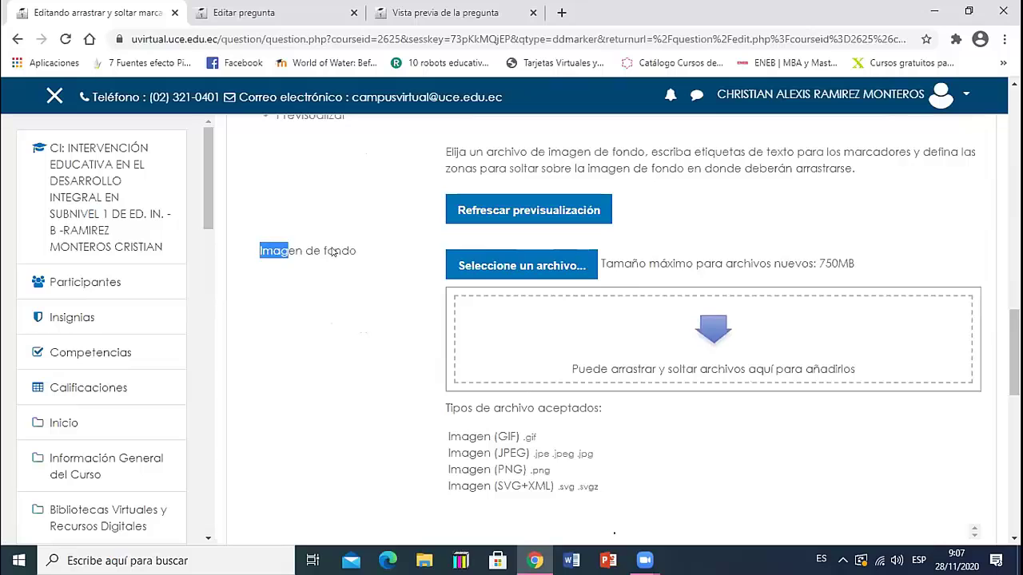
left_click(355, 255)
scroll(354, 264, "down", 2)
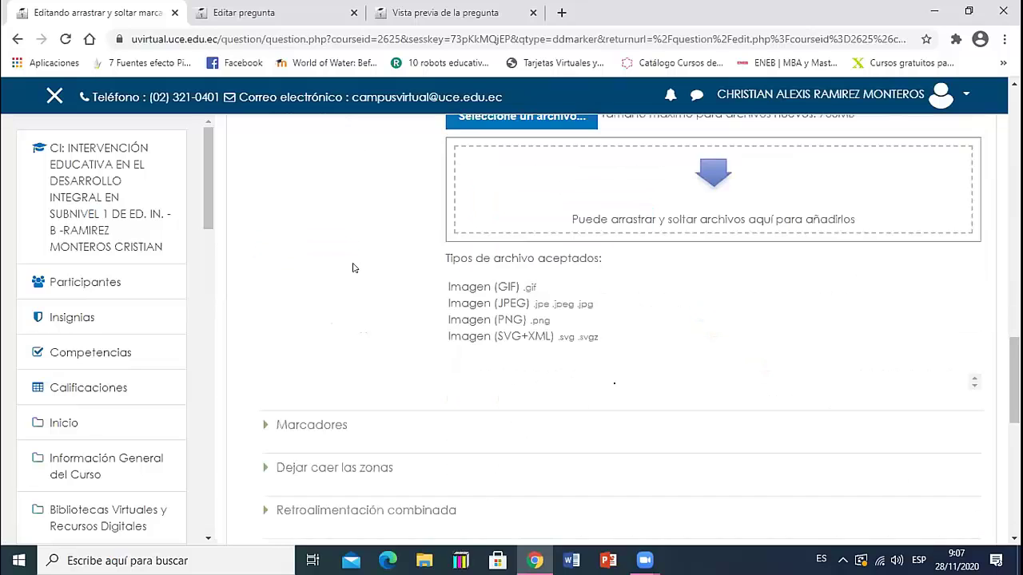
scroll(354, 267, "up", 1)
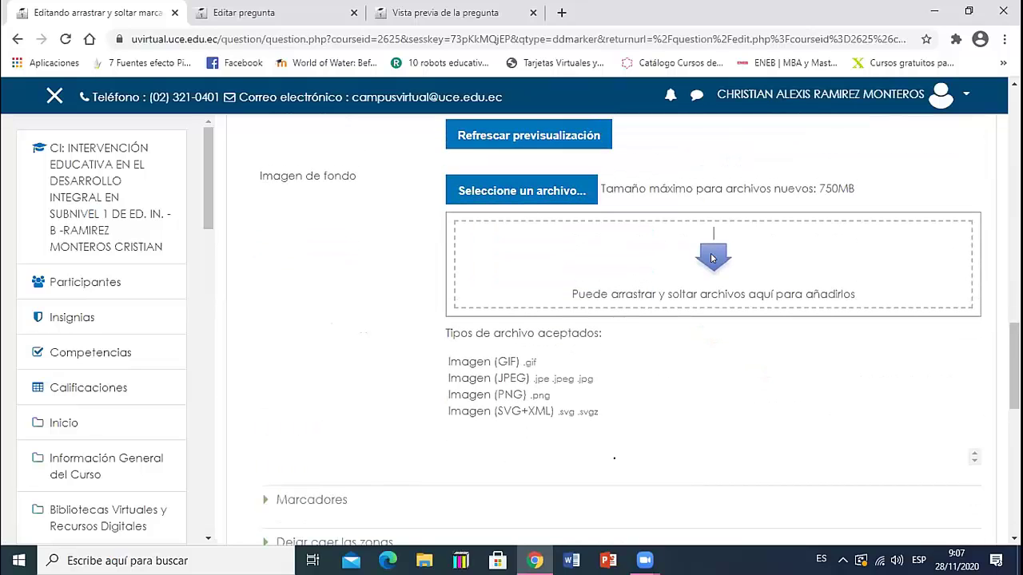
left_click(553, 190)
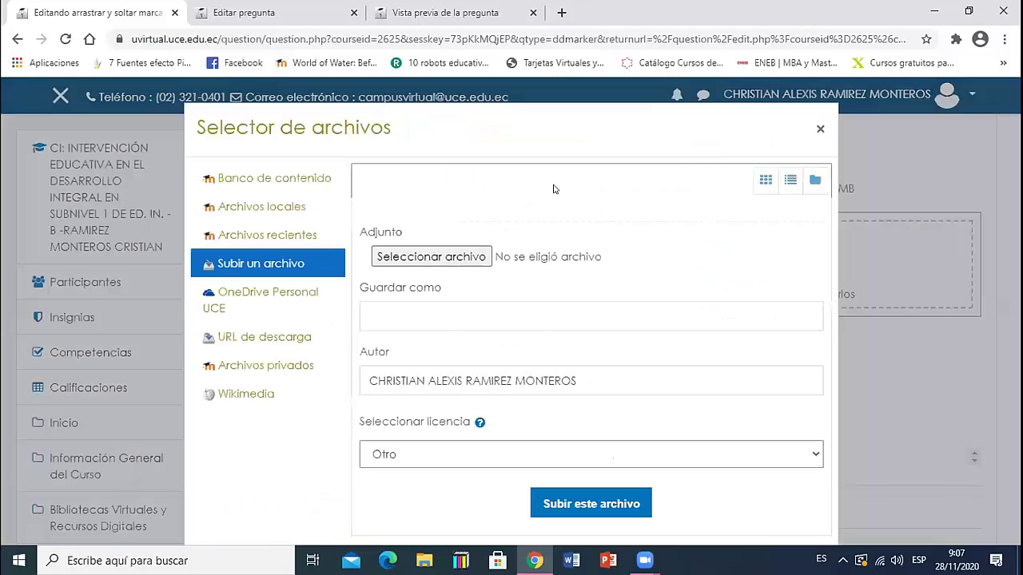
left_click(462, 256)
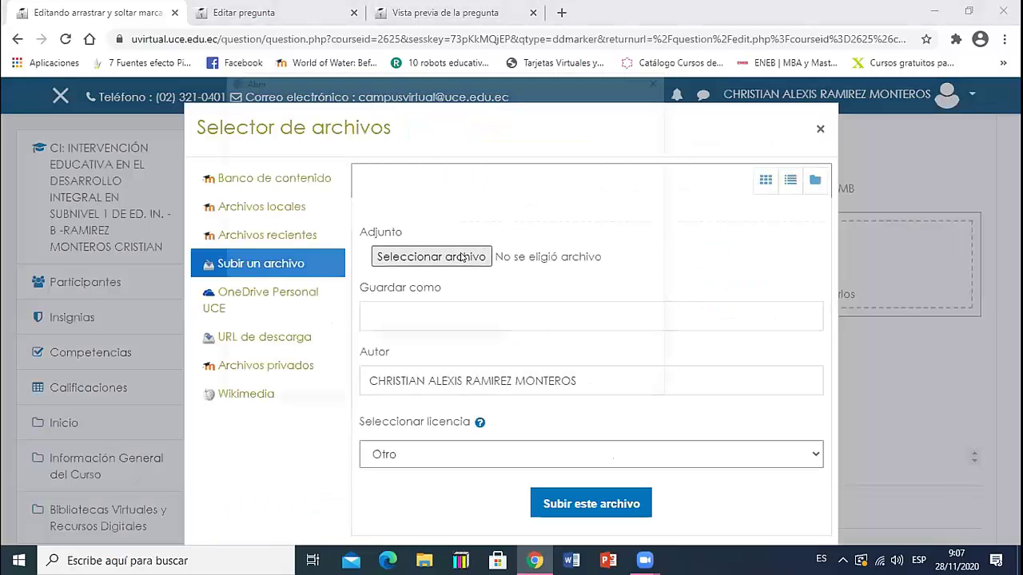
left_click(349, 101)
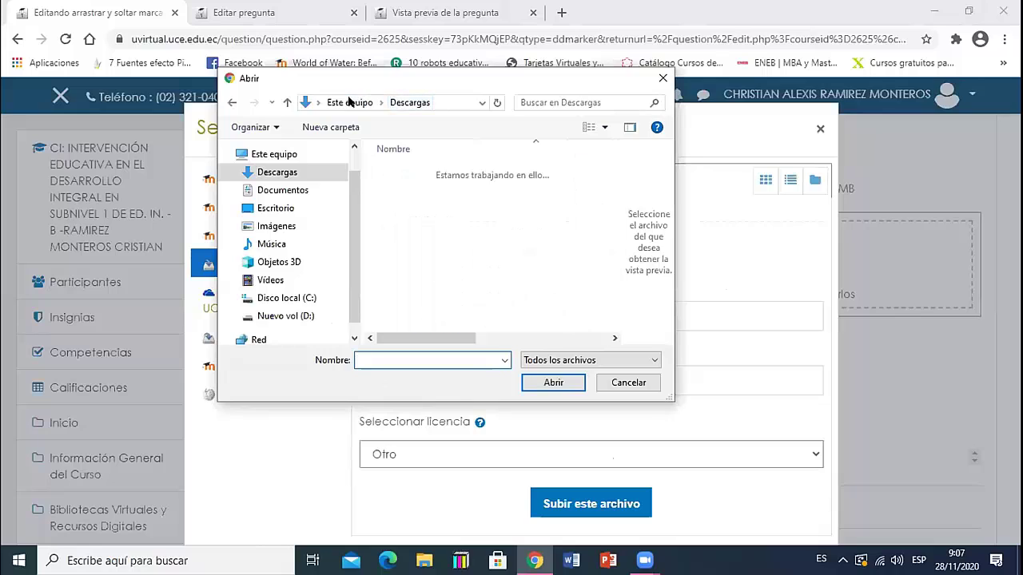
left_click(409, 278)
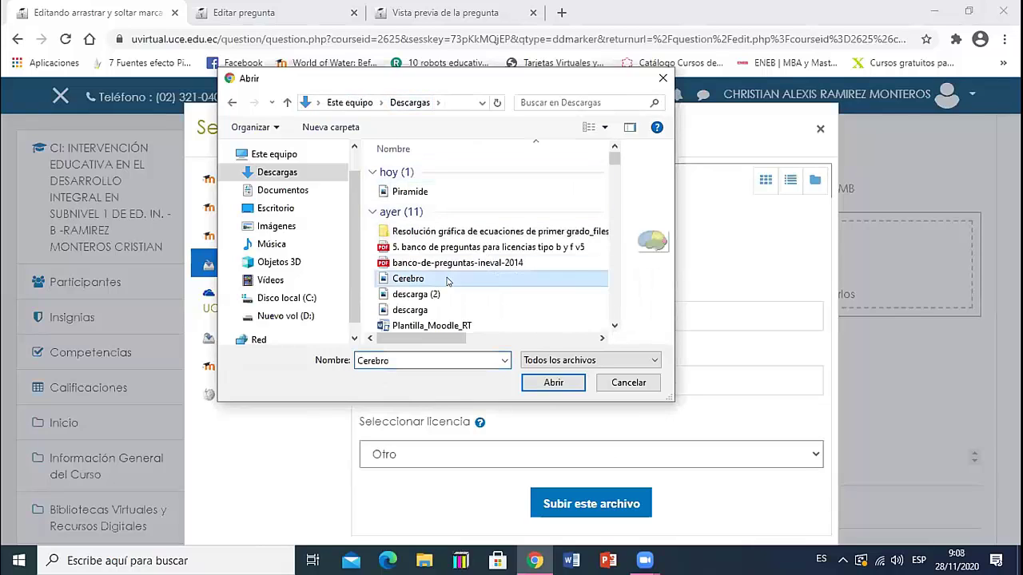
left_click(548, 394)
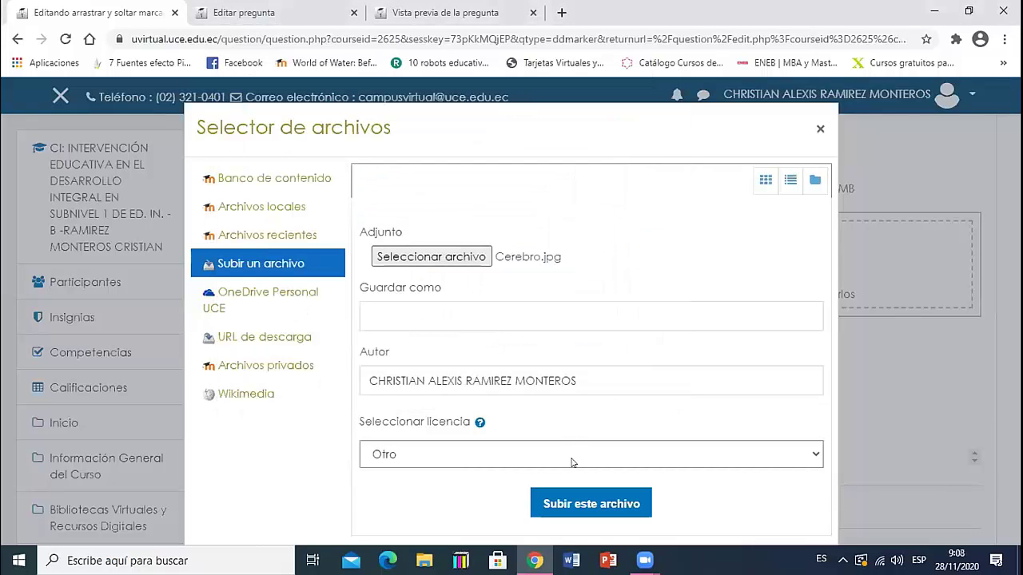
left_click(591, 503)
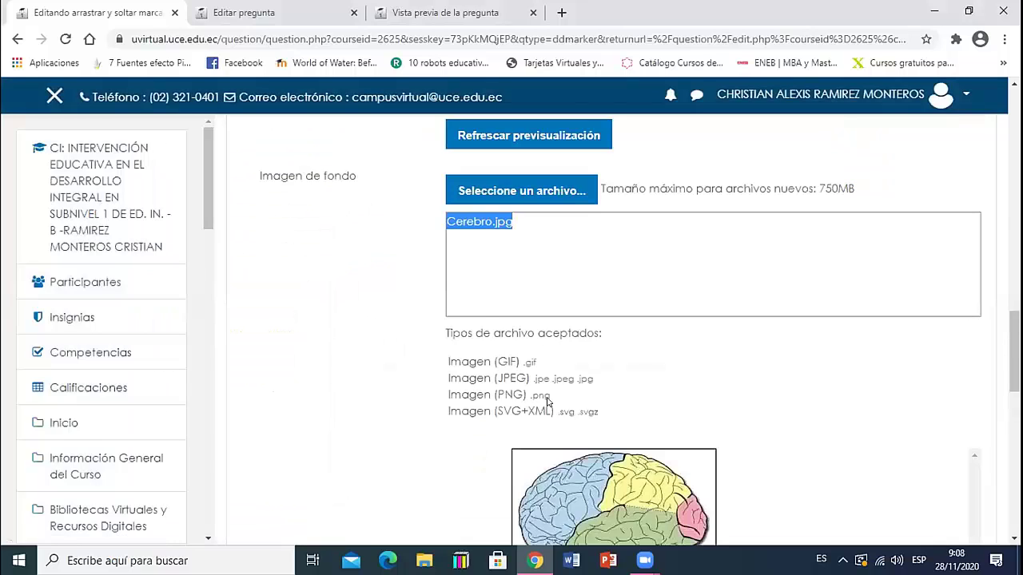
Expand the Marcadores section and enable shuffling the items on each attempt
scroll(547, 401, "down", 3)
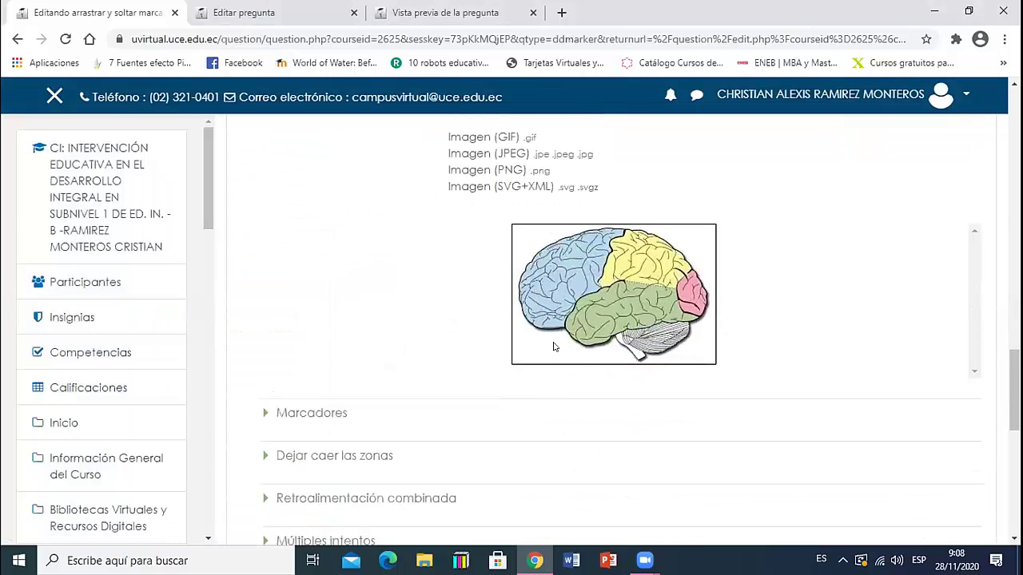
scroll(596, 260, "down", 1)
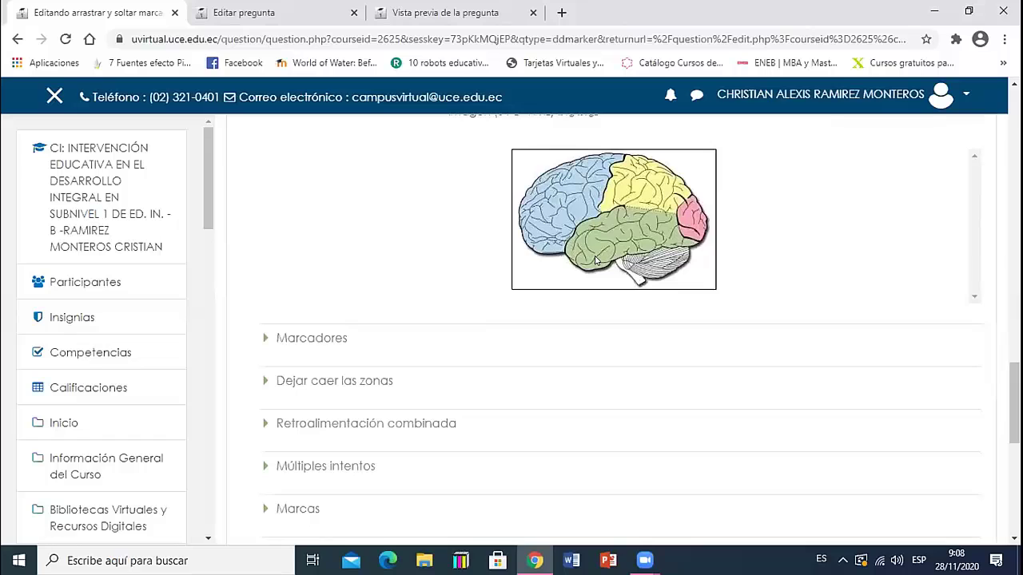
left_click(310, 337)
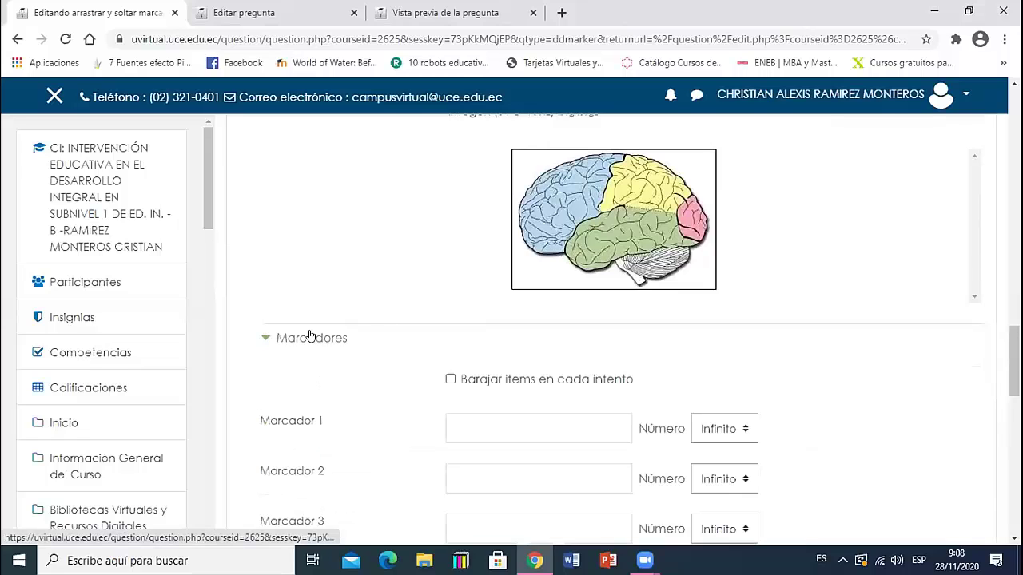
scroll(310, 336, "down", 1)
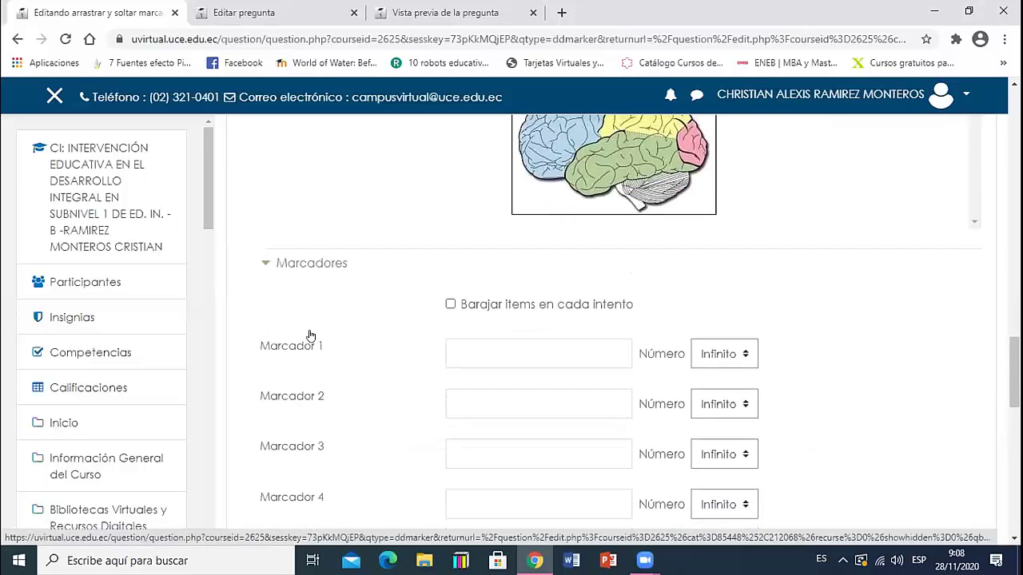
left_click(463, 354)
scroll(463, 354, "up", 2)
scroll(459, 368, "down", 1)
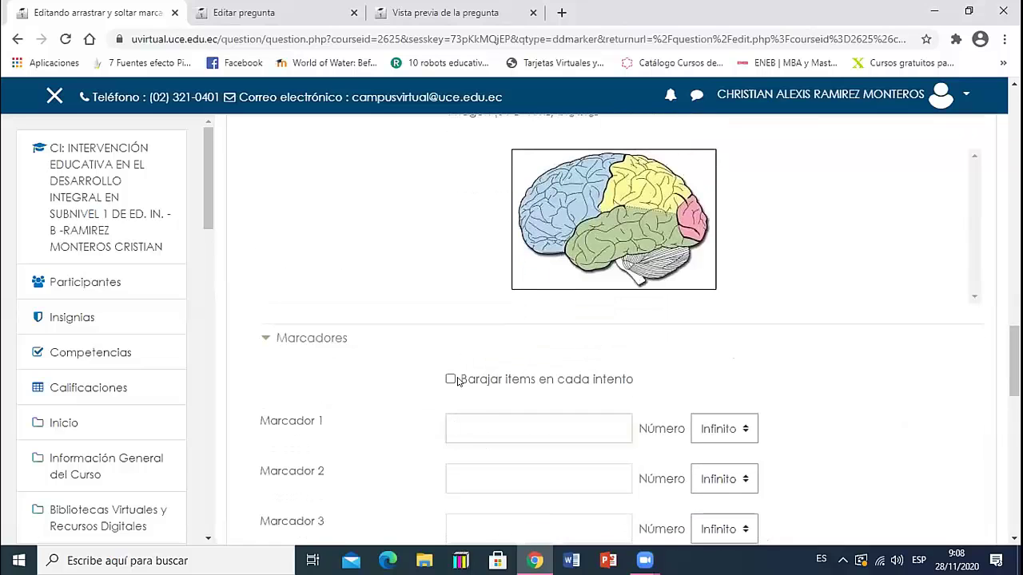
left_click(450, 380)
Enter Frontal as Marcador 1 and Temporal as Marcador 2, taking the lobe names from the P6 preview
left_click(244, 12)
left_click(436, 11)
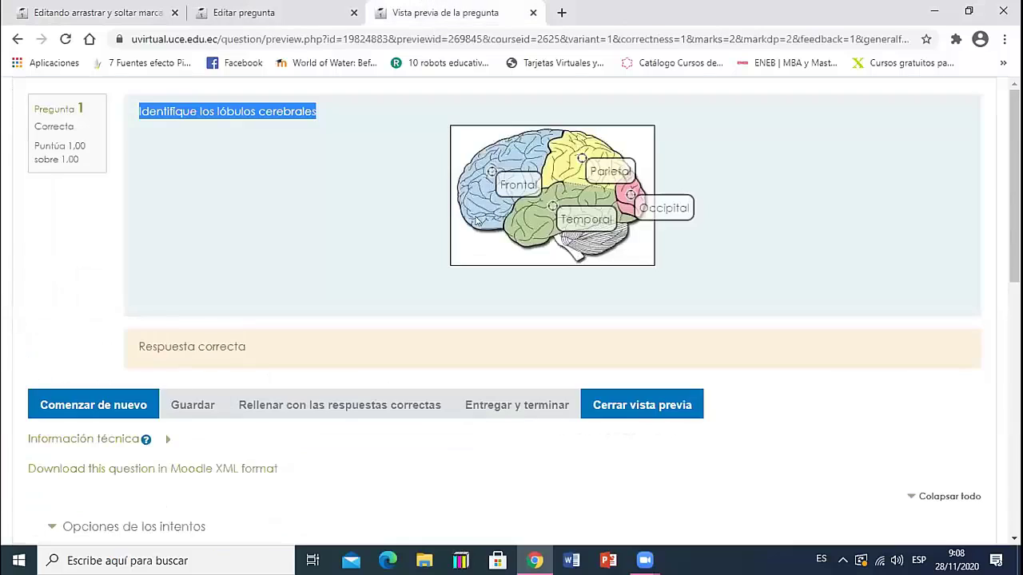
left_click(64, 11)
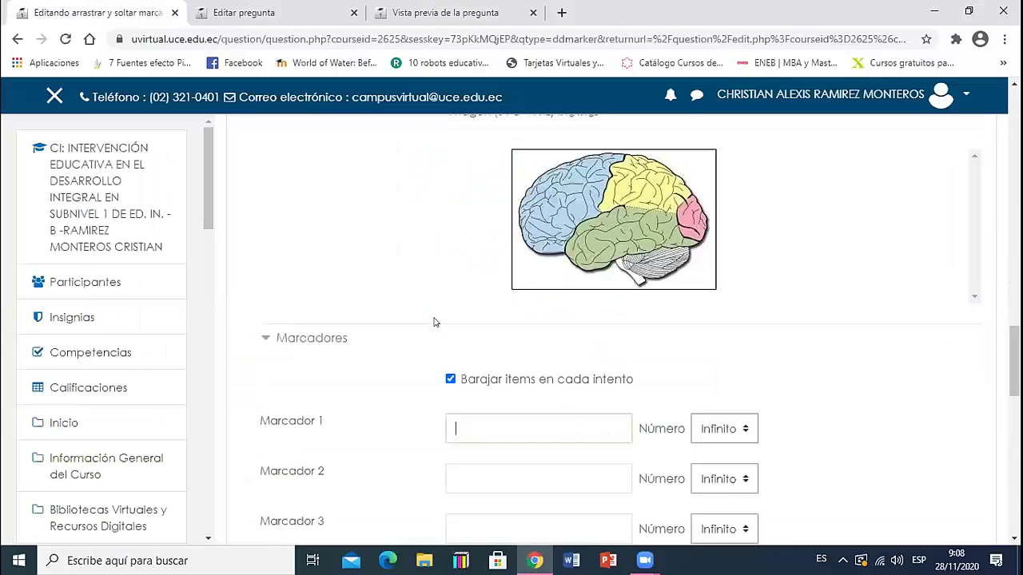
left_click(466, 439)
type("Frontal")
left_click(453, 8)
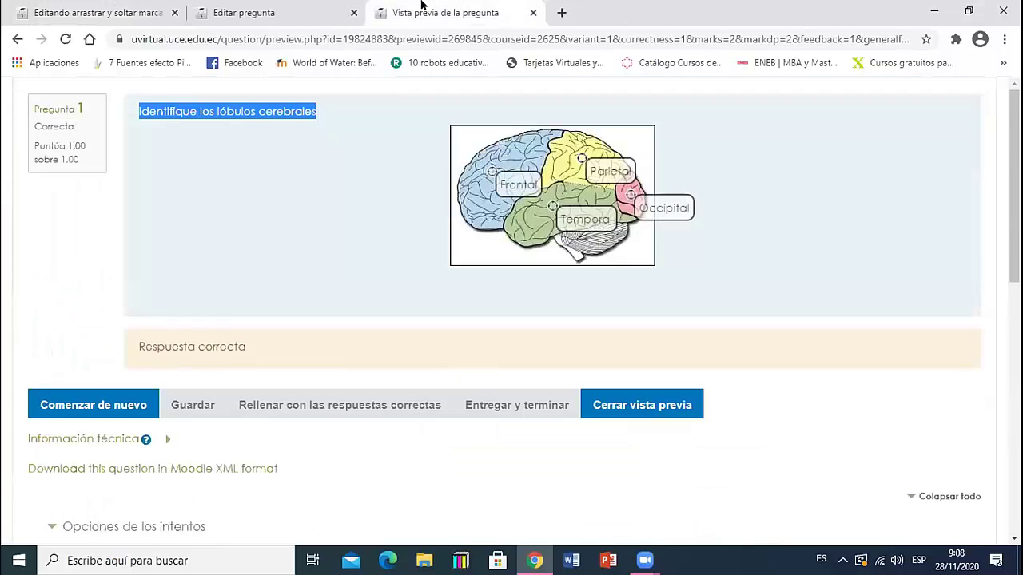
left_click(136, 10)
key("Tab")
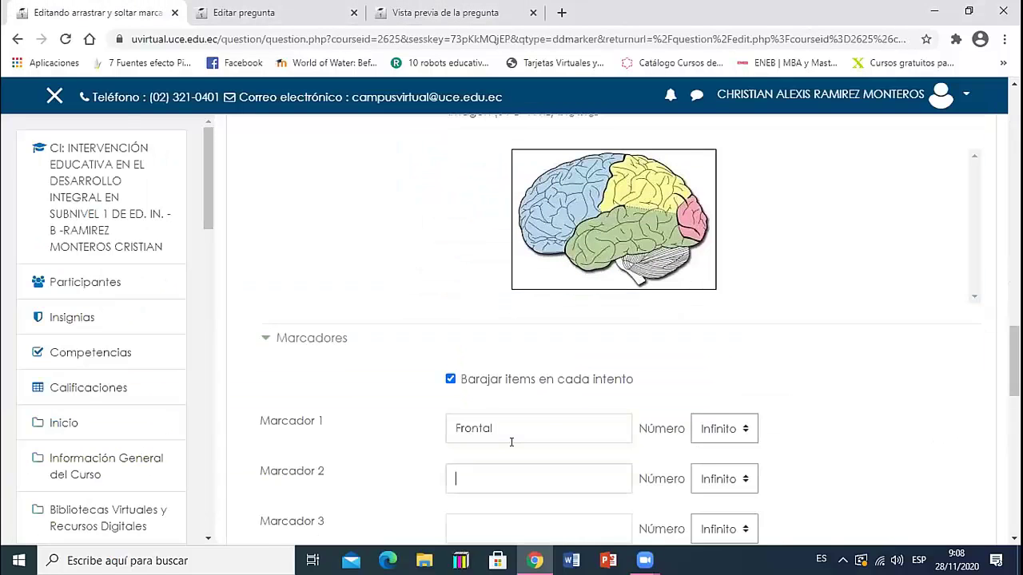
scroll(511, 442, "down", 1)
type("Temporal")
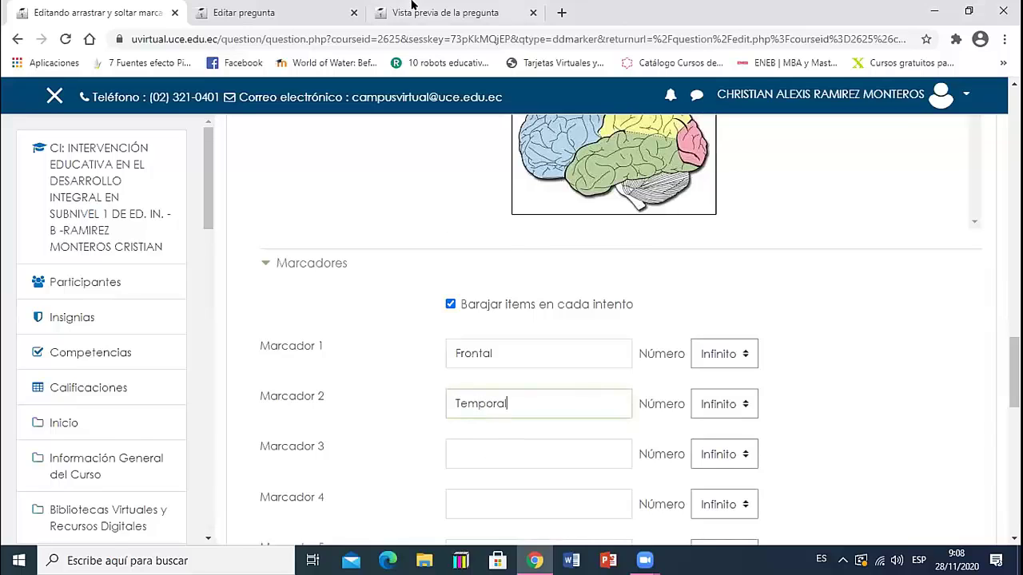
Enter Parietal as Marcador 3 and Occipital as Marcador 4, checking the lobe names against the P6 preview
left_click(414, 10)
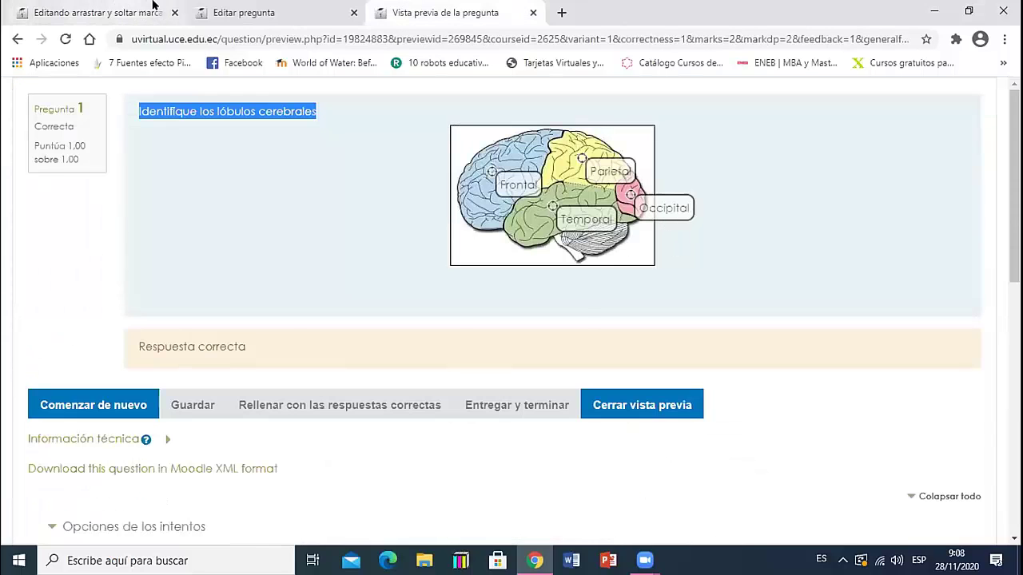
left_click(92, 10)
left_click(489, 453)
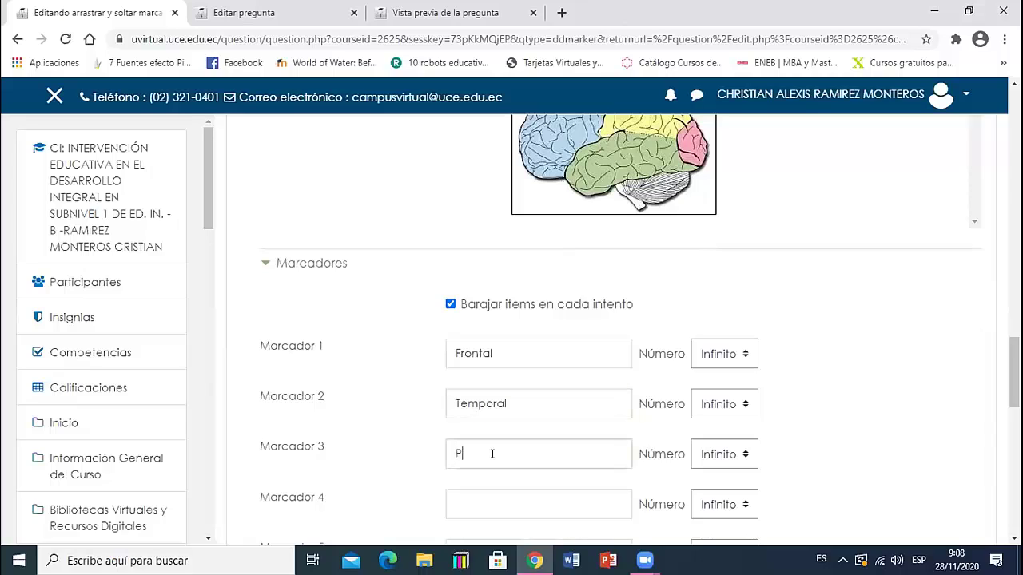
type("Parietal")
scroll(496, 453, "down", 1)
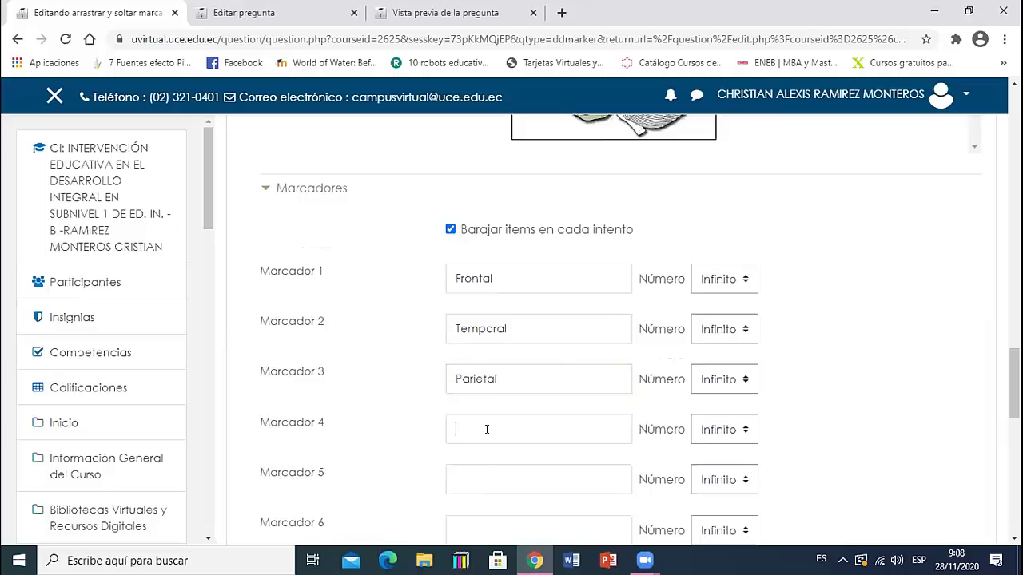
left_click(486, 429)
left_click(525, 462)
scroll(523, 464, "down", 1)
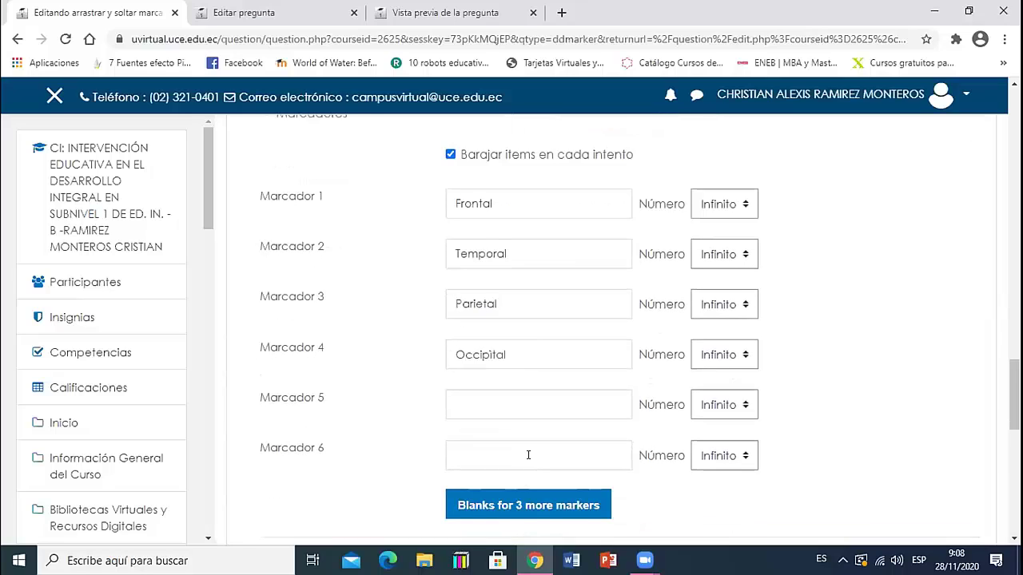
scroll(527, 455, "up", 1)
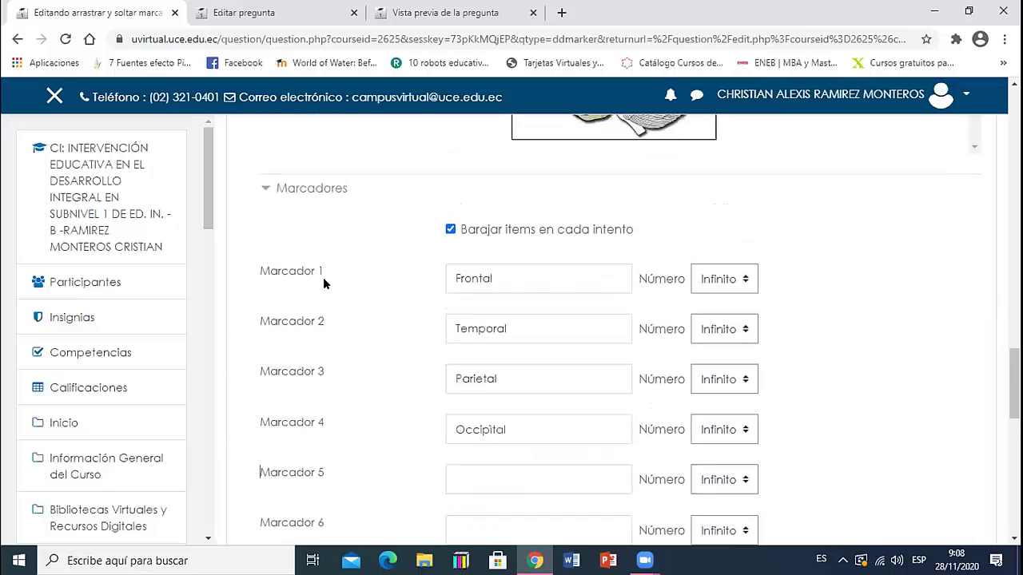
left_click(733, 279)
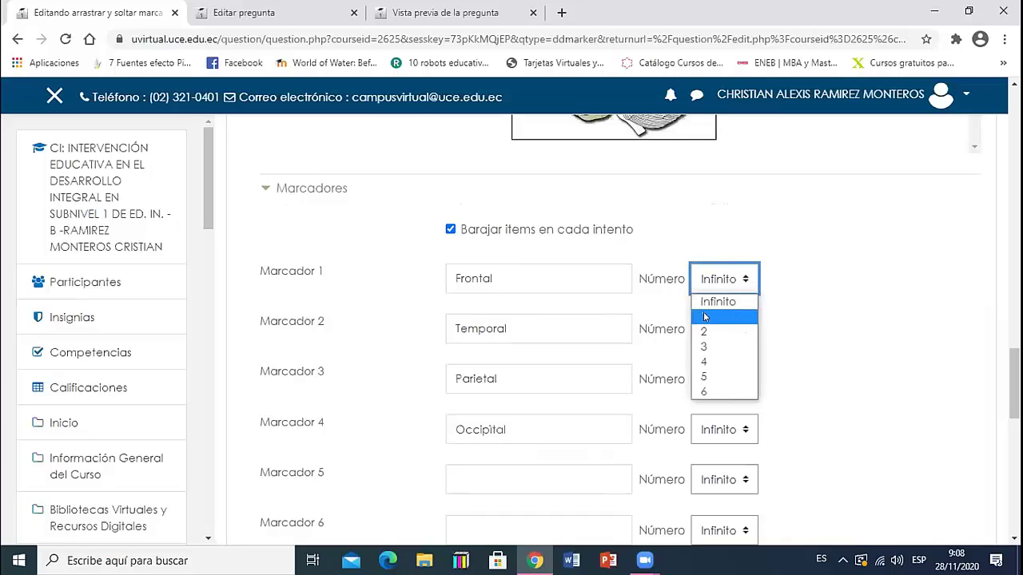
left_click(716, 301)
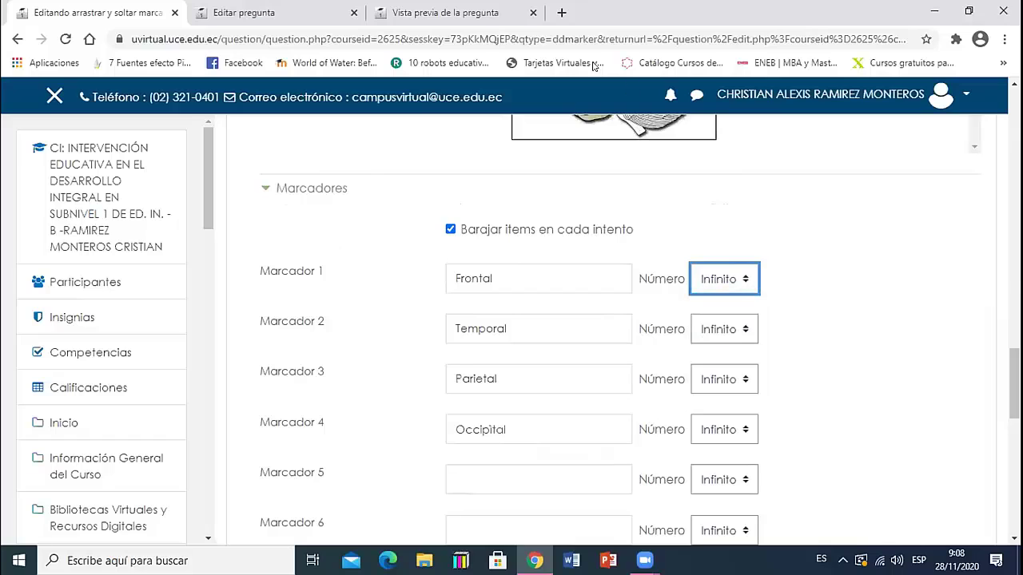
left_click(447, 10)
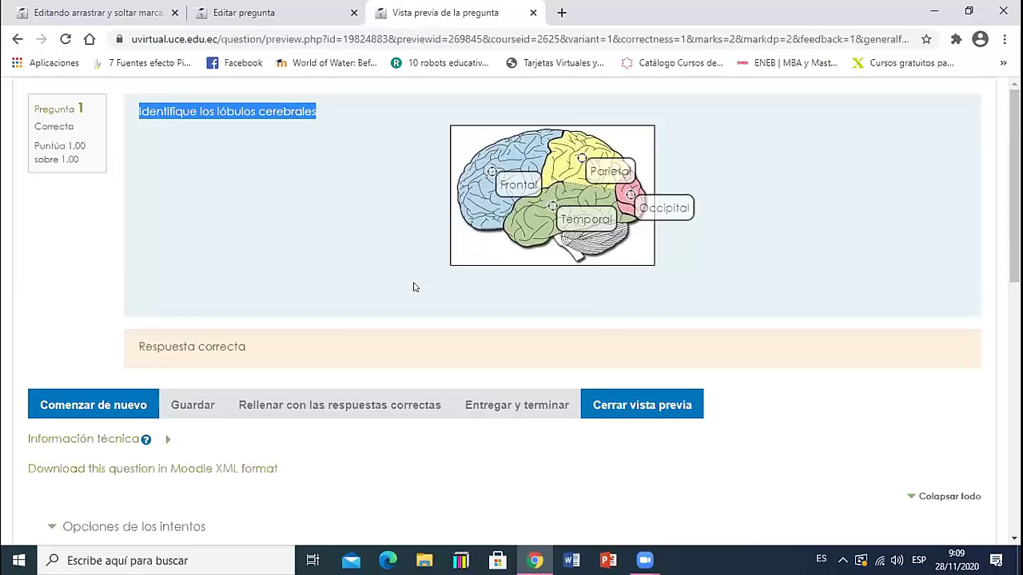
left_click(330, 17)
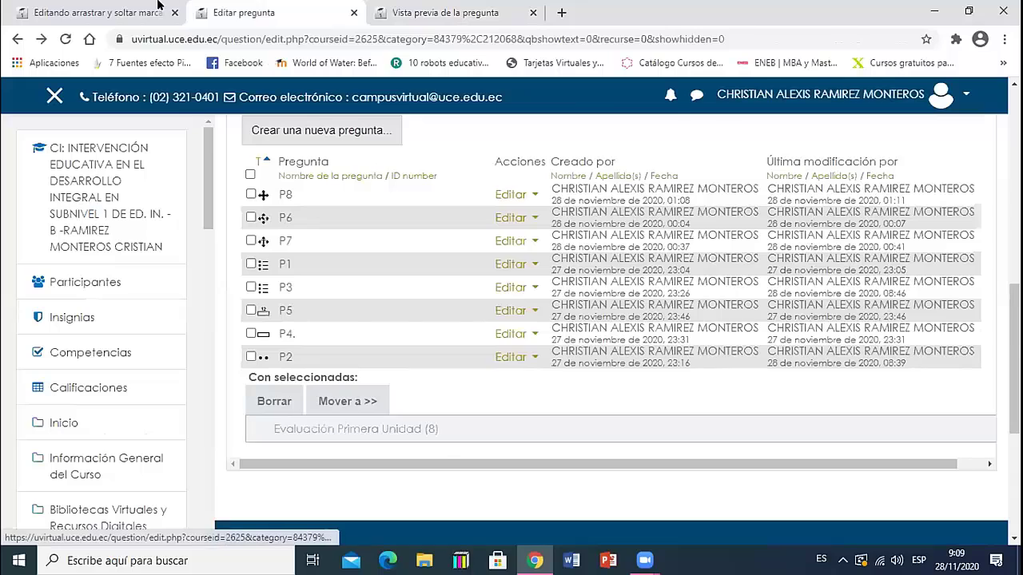
left_click(157, 5)
Set the Número to 1 for the Frontal, Temporal, Parietal and Occipital markers
left_click(745, 279)
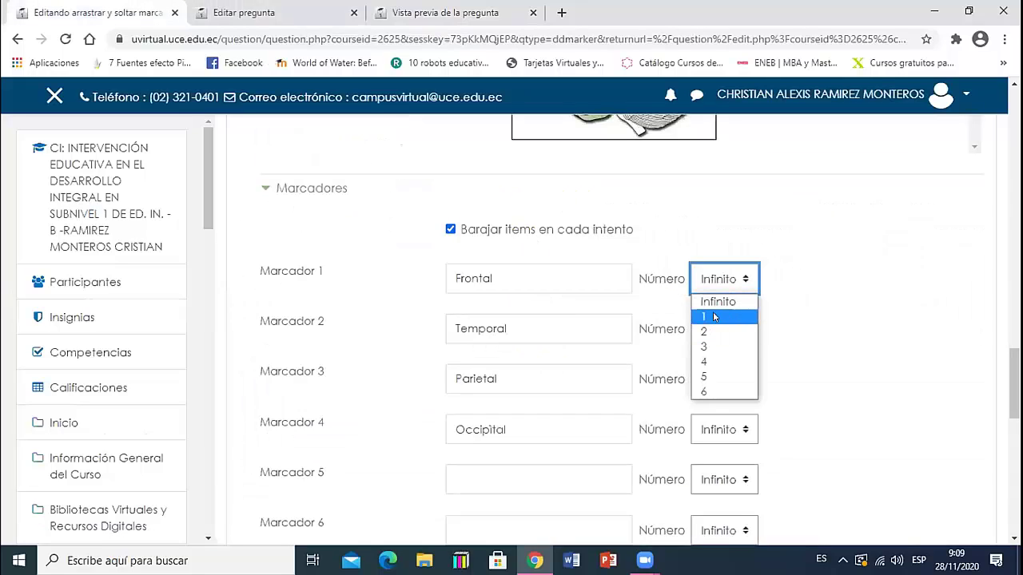
left_click(713, 317)
scroll(716, 316, "down", 1)
left_click(741, 256)
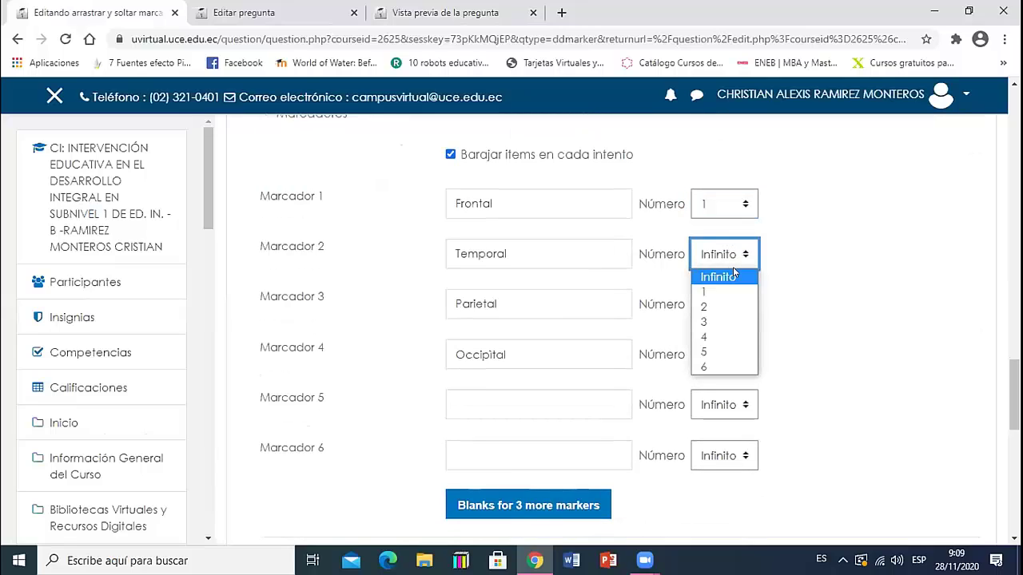
left_click(723, 291)
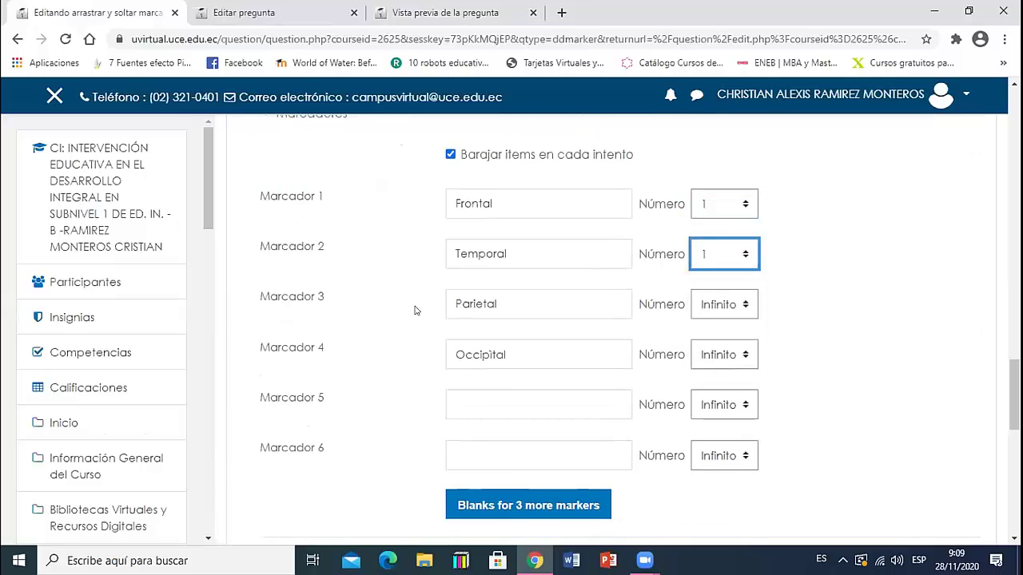
left_click(743, 305)
left_click(724, 343)
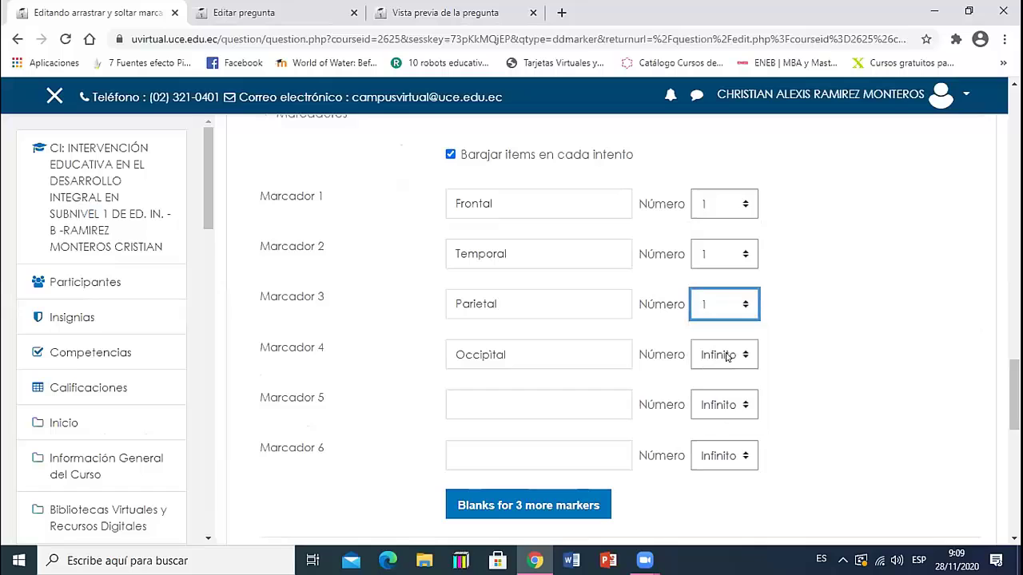
left_click(727, 357)
left_click(709, 394)
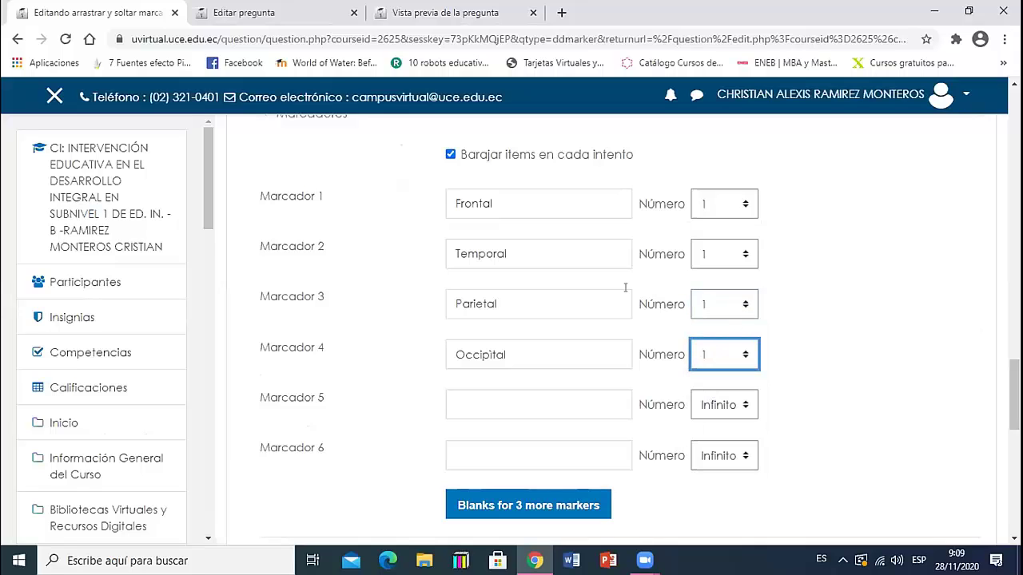
Expand the Dejar caer las zonas section and compare the P6 preview's lobe positions with the new question's background image
scroll(639, 351, "down", 4)
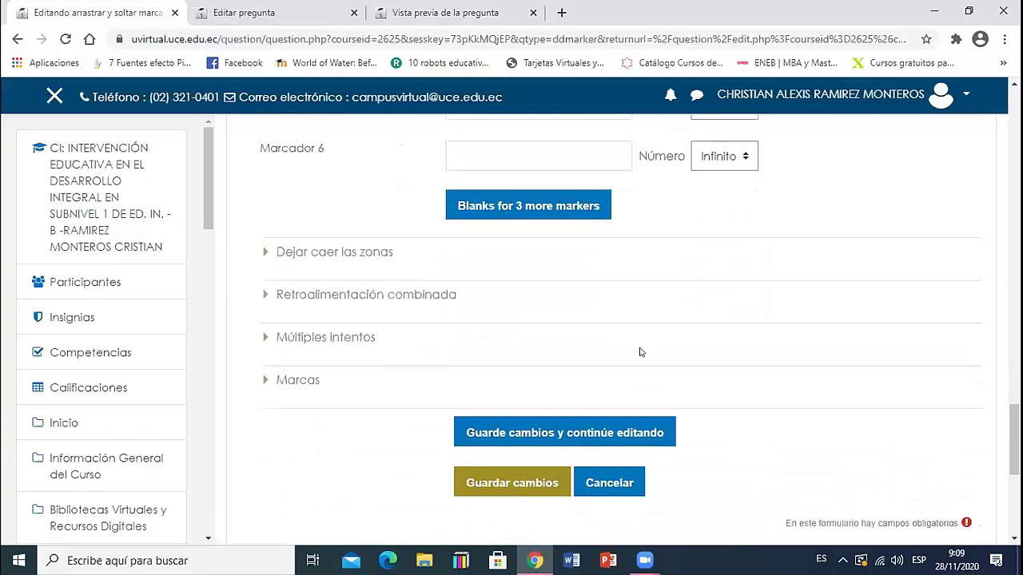
left_click(263, 252)
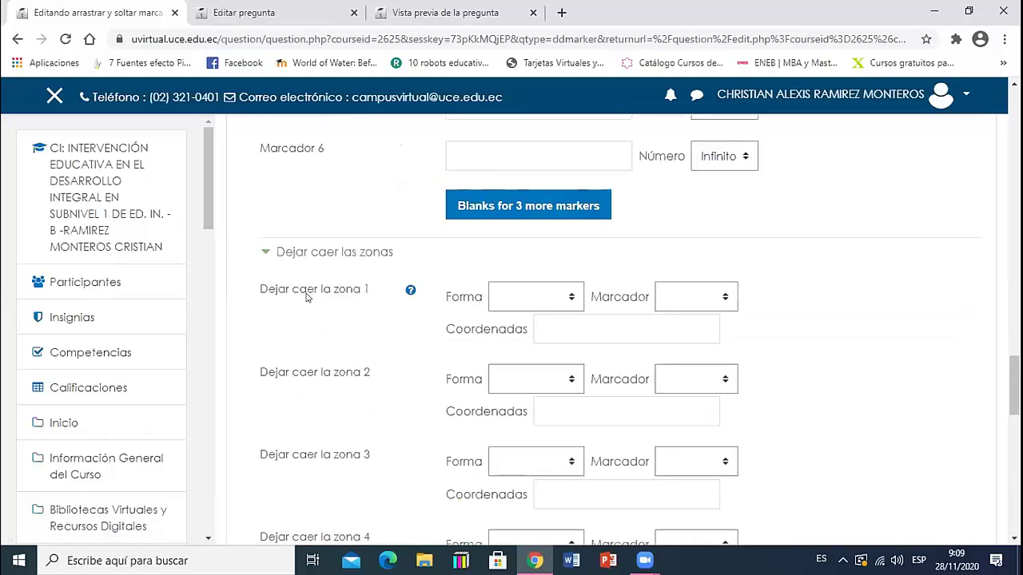
scroll(550, 320, "up", 2)
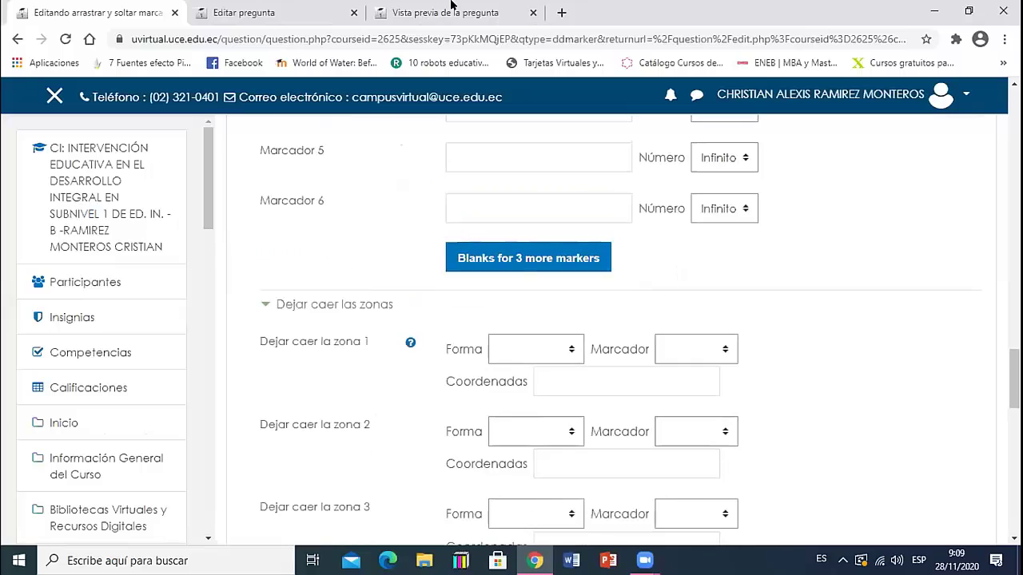
left_click(391, 7)
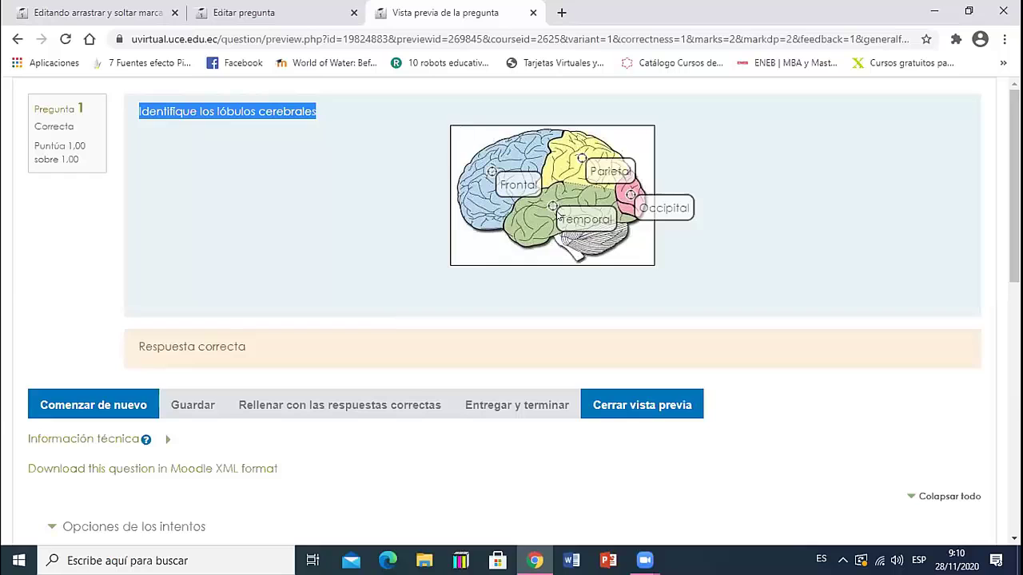
scroll(559, 220, "down", 1)
scroll(559, 221, "up", 1)
left_click(272, 9)
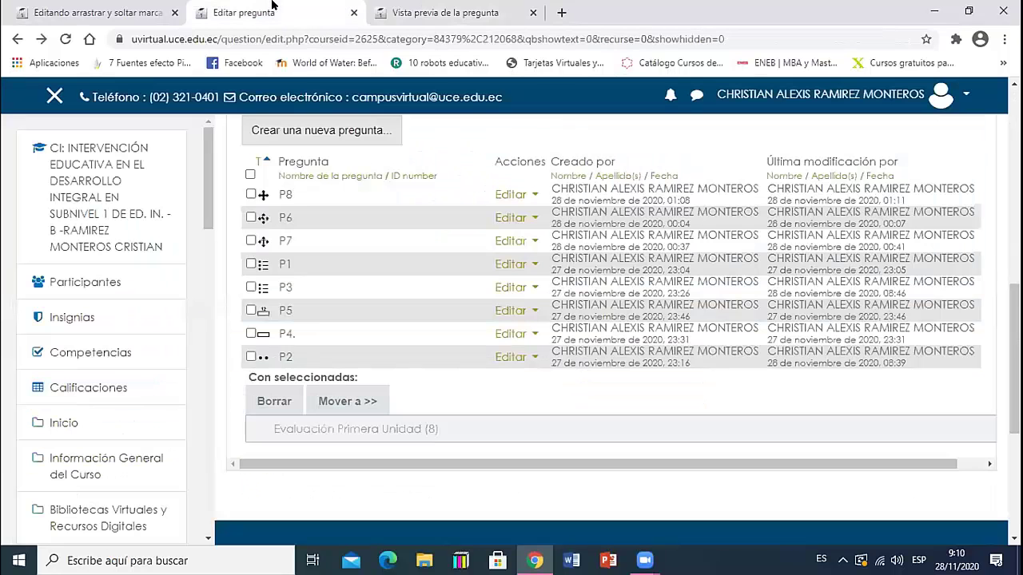
left_click(120, 12)
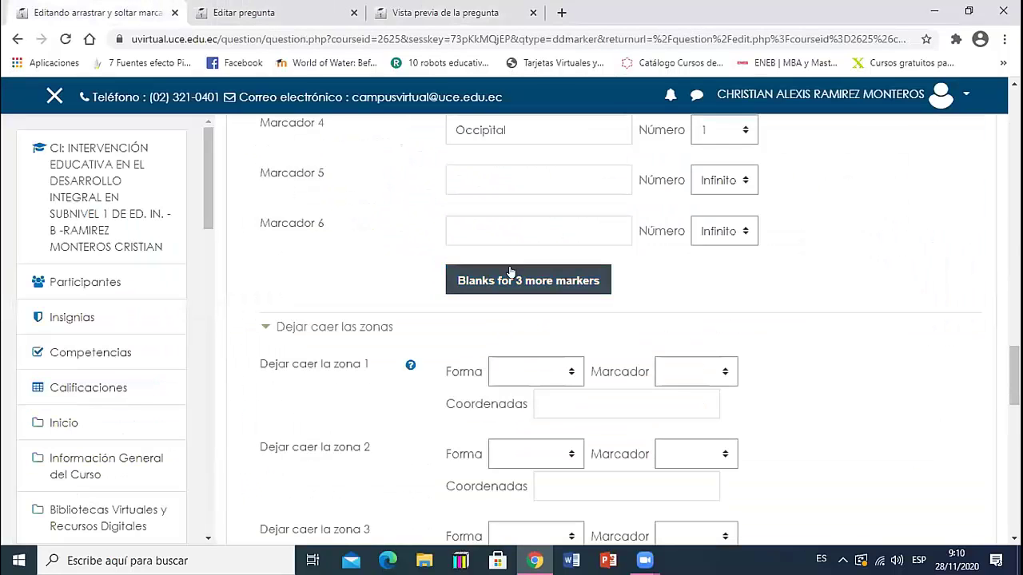
scroll(510, 280, "up", 6)
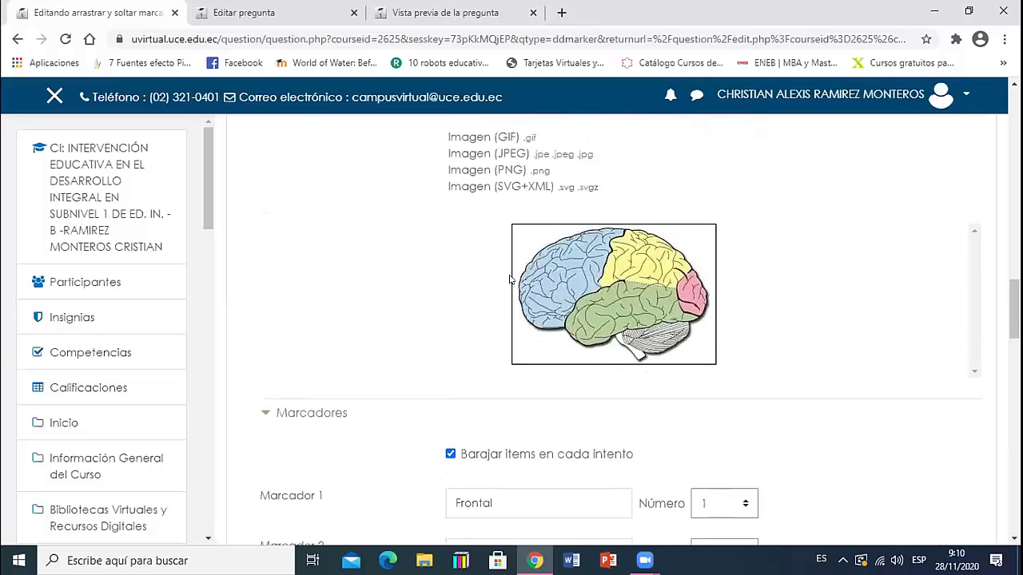
scroll(485, 280, "down", 7)
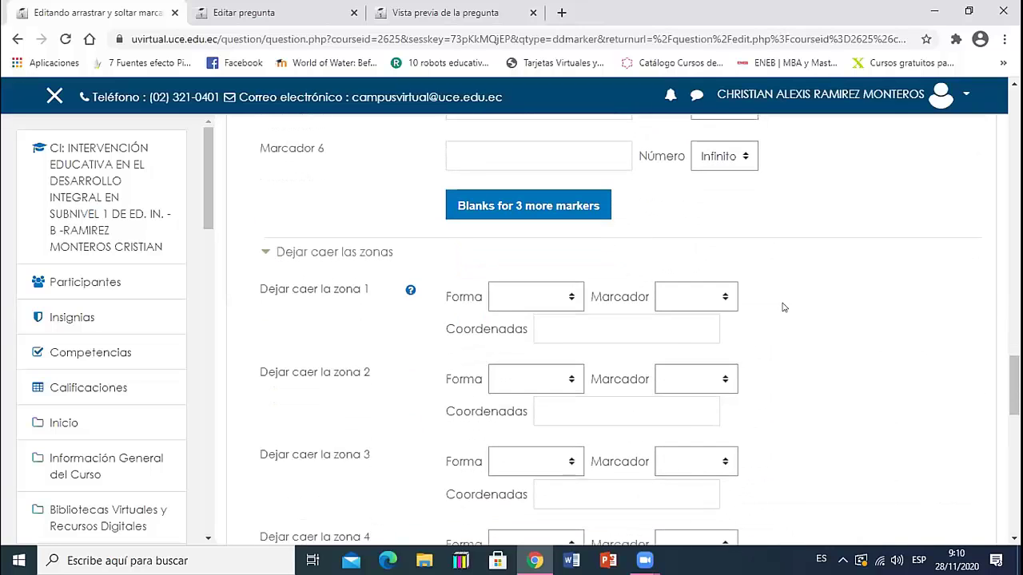
Set drop zone 1 to the Frontal marker with a Círculo shape and check its placement on the brain image
left_click(727, 298)
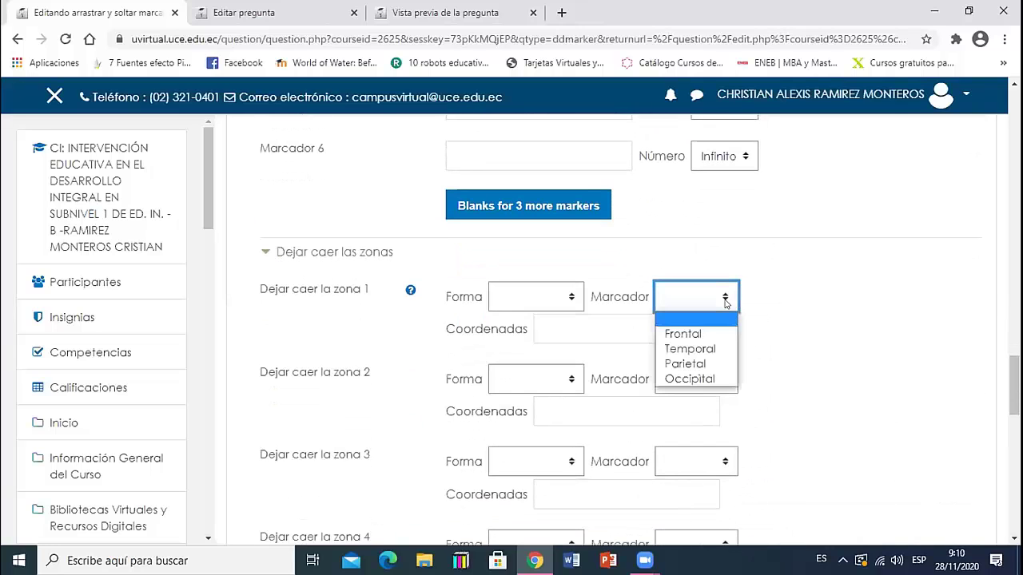
left_click(701, 331)
left_click(562, 298)
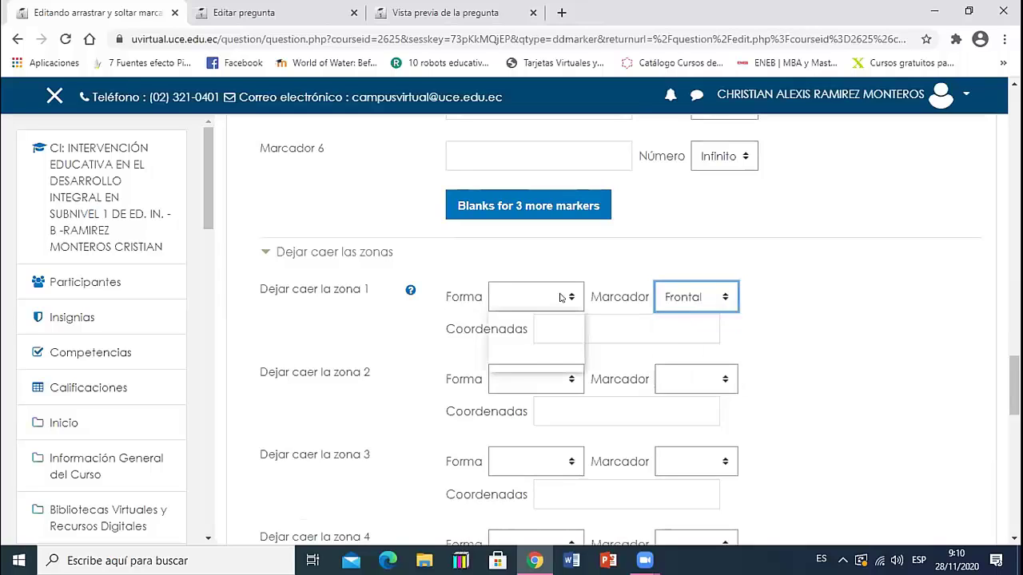
left_click(557, 334)
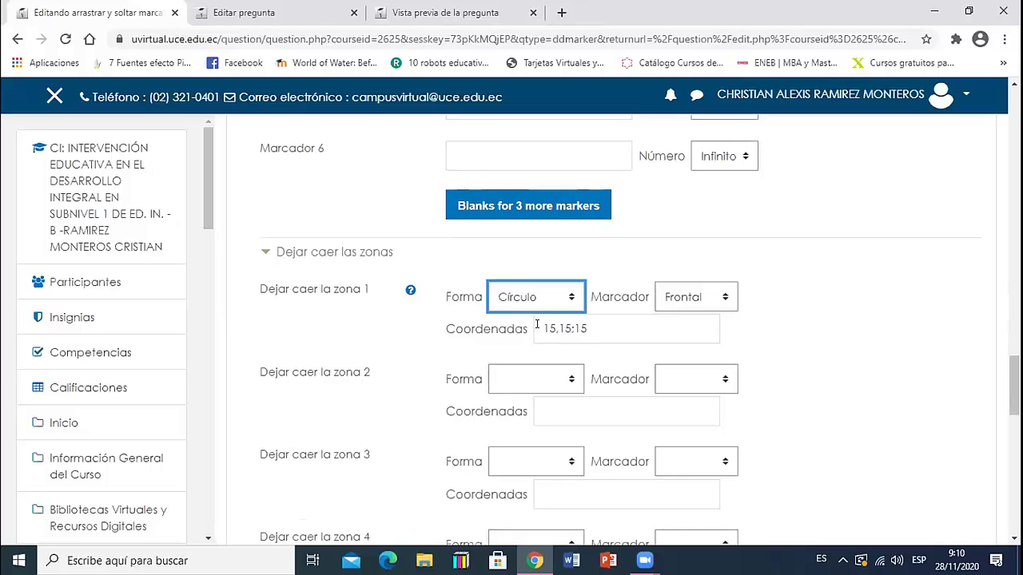
left_click_drag(537, 323, 610, 326)
left_click(610, 326)
scroll(612, 324, "up", 5)
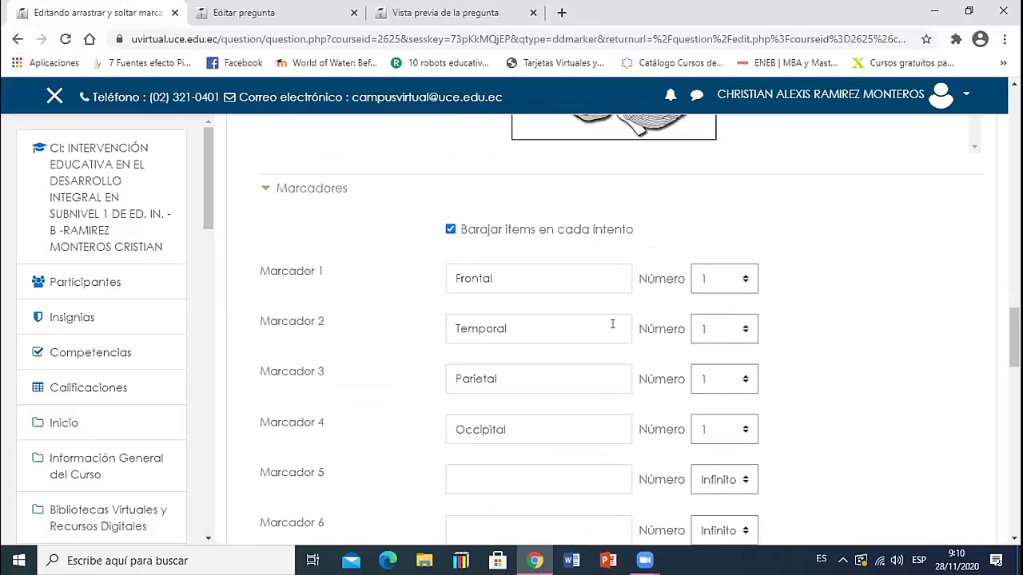
scroll(613, 324, "up", 3)
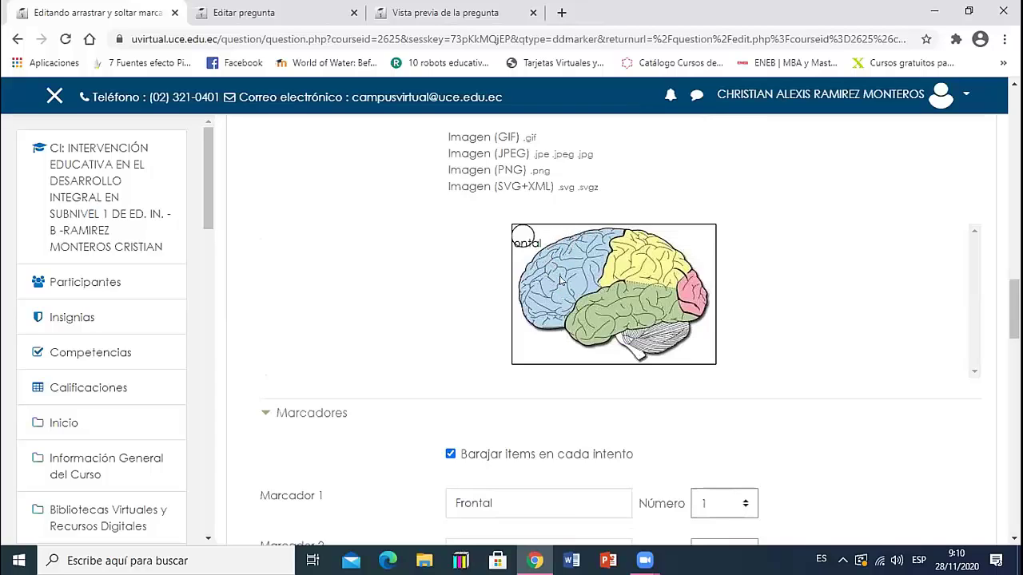
scroll(559, 280, "down", 7)
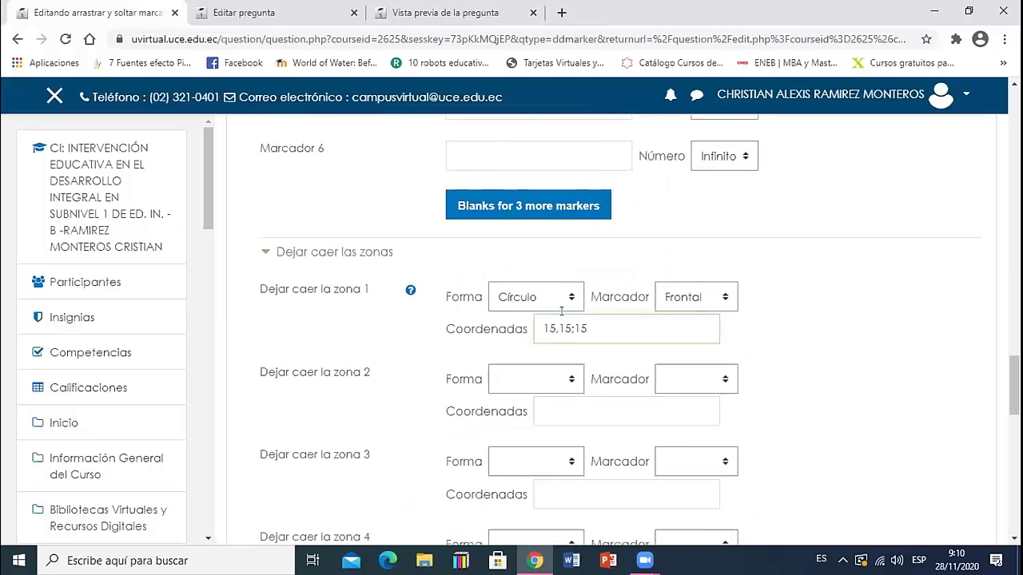
Try 40 as the first coordinate of drop zone 1 and check the circle on the brain image
double_click(533, 323)
type("40")
scroll(605, 338, "up", 10)
scroll(605, 345, "down", 2)
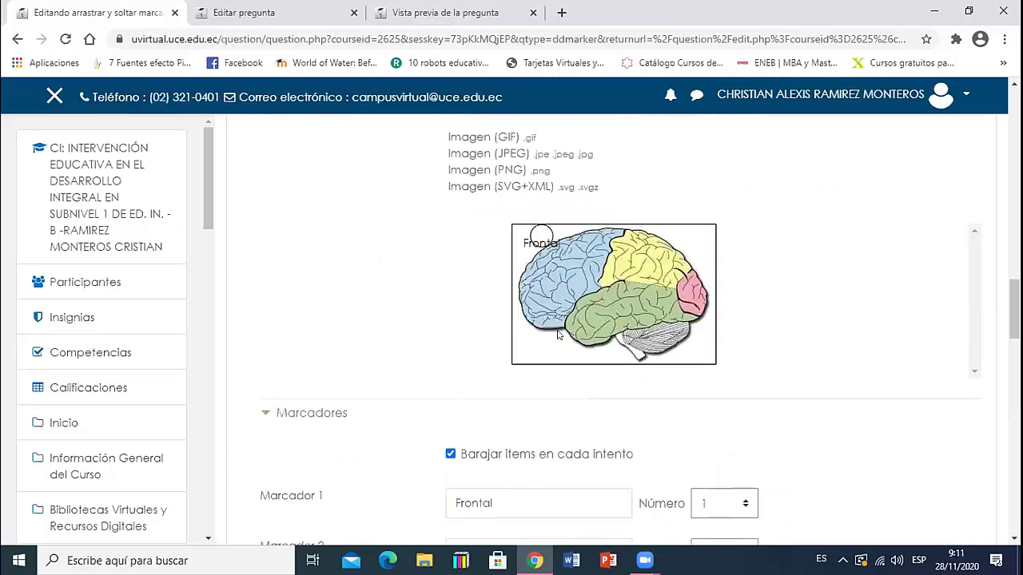
scroll(558, 335, "down", 8)
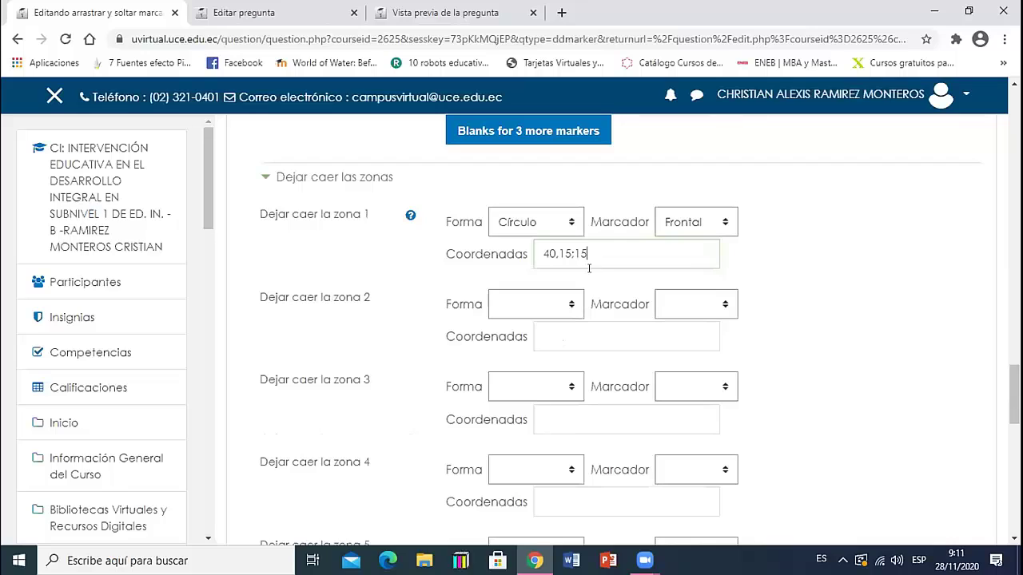
Set the first coordinate of drop zone 1 to 50 and check the circle on the brain image
left_click_drag(557, 252, 528, 245)
type("50")
scroll(599, 264, "up", 8)
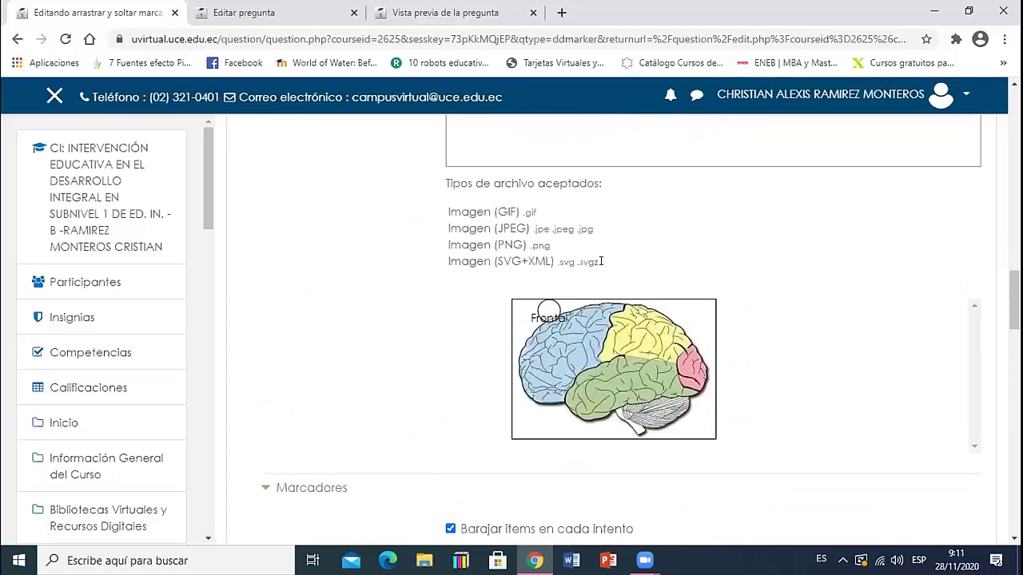
scroll(544, 333, "down", 10)
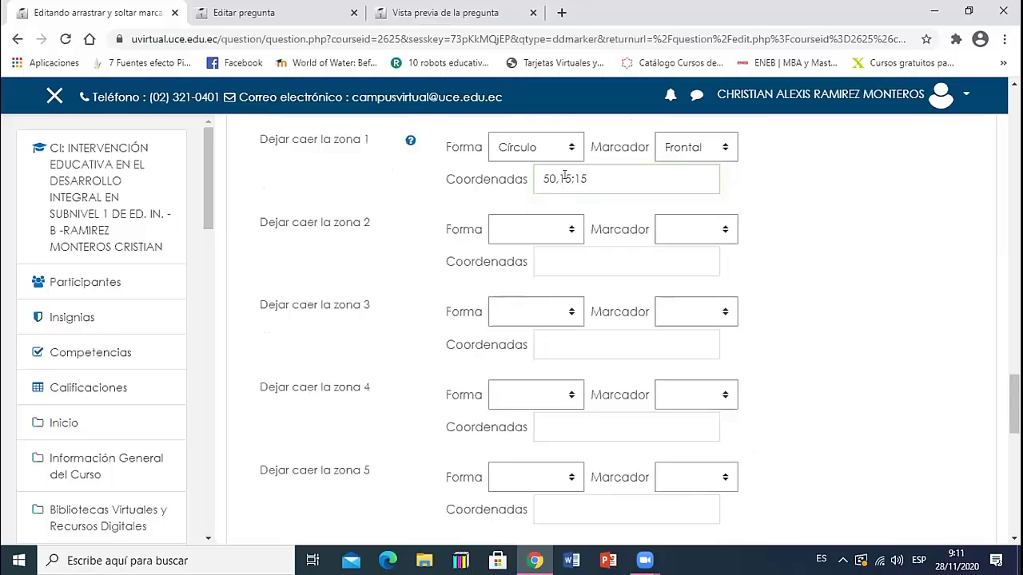
Complete drop zone 1's coordinates as 50,50;40 and check the enlarged circle on the brain image
left_click_drag(572, 178, 560, 177)
key("Delete")
key("Delete")
key("Delete")
type("50;")
left_click_drag(608, 177, 574, 177)
type("40")
left_click(780, 248)
scroll(781, 251, "up", 5)
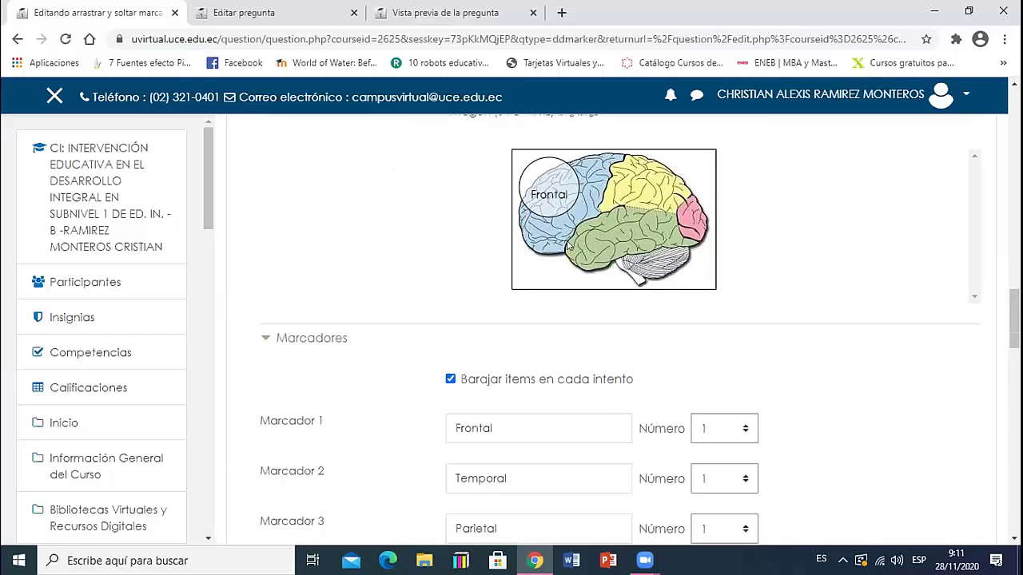
Open existing question P6 for editing from the question bank list to use it as a reference
left_click(328, 4)
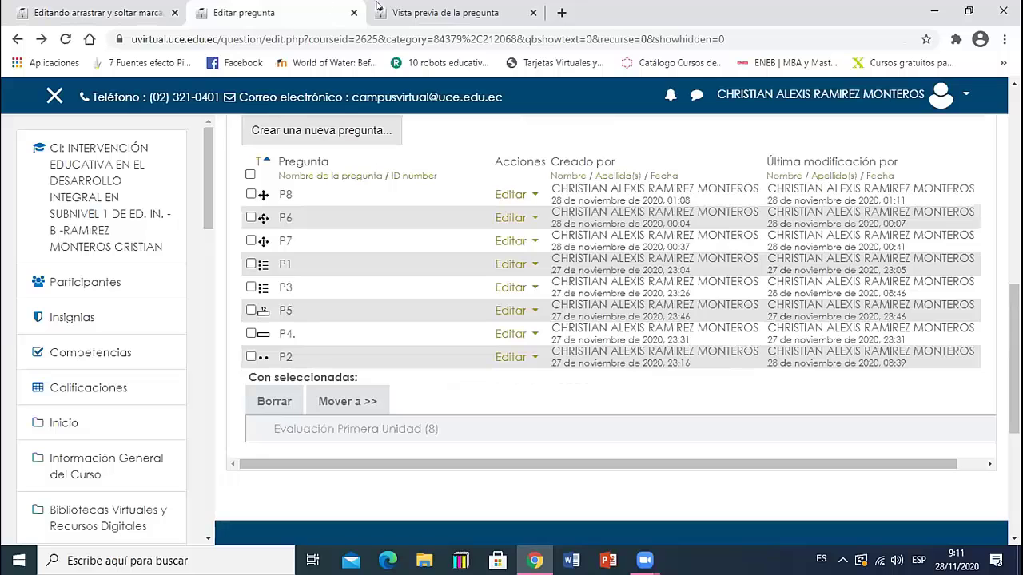
left_click(163, 7)
left_click(241, 6)
left_click(512, 11)
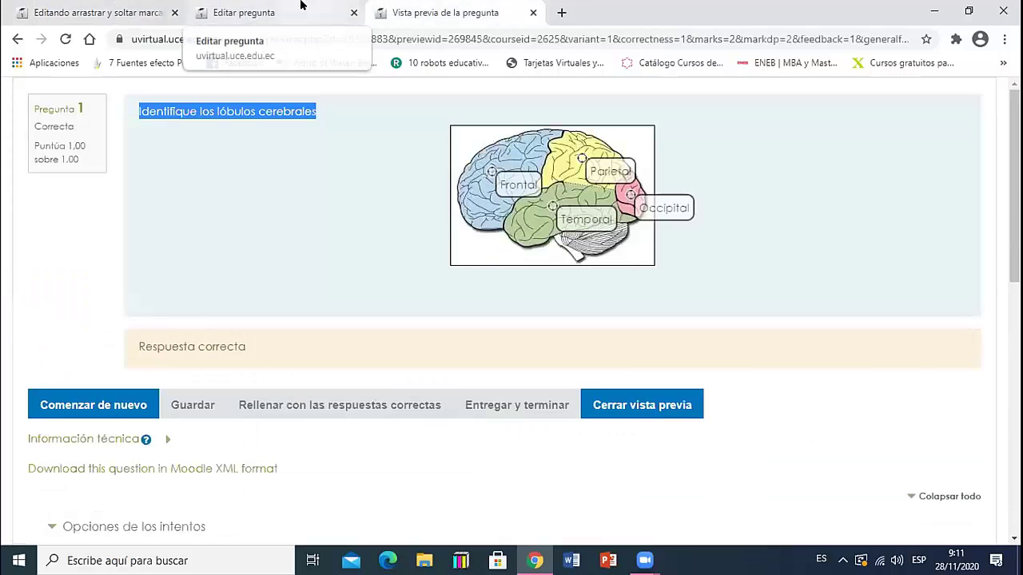
left_click(103, 12)
scroll(484, 269, "up", 15)
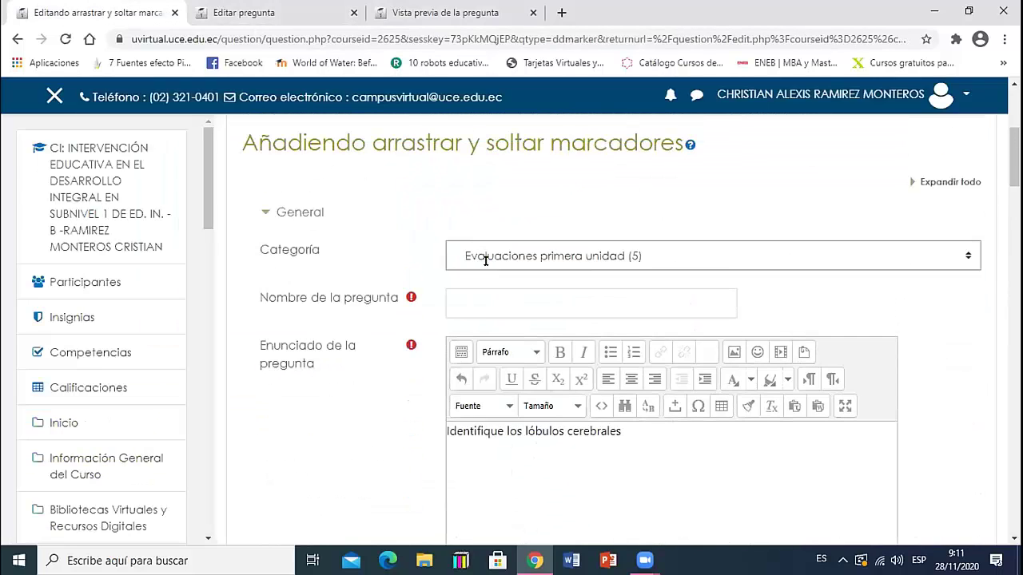
scroll(495, 260, "down", 10)
left_click(320, 12)
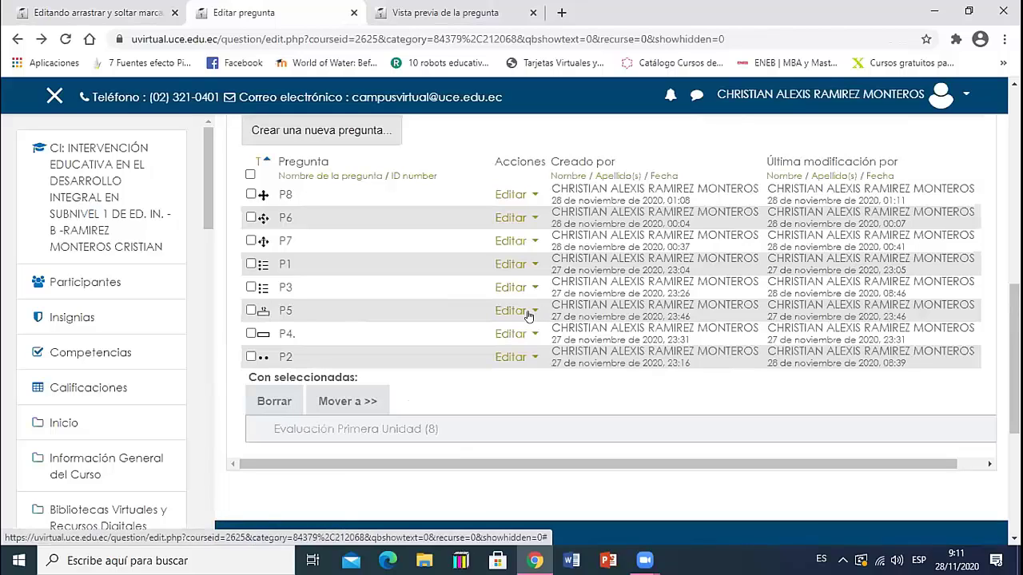
left_click(529, 219)
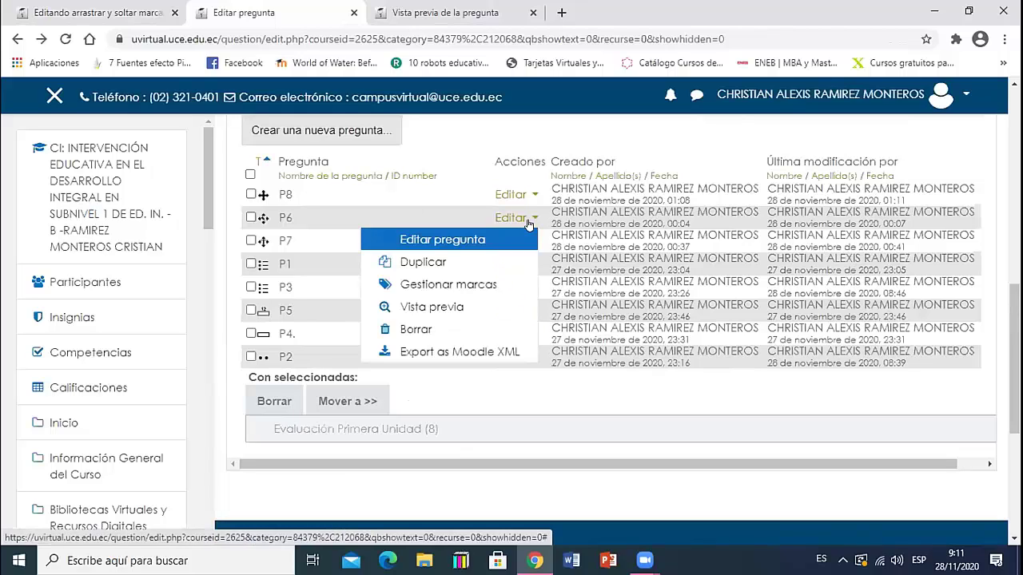
left_click(478, 239)
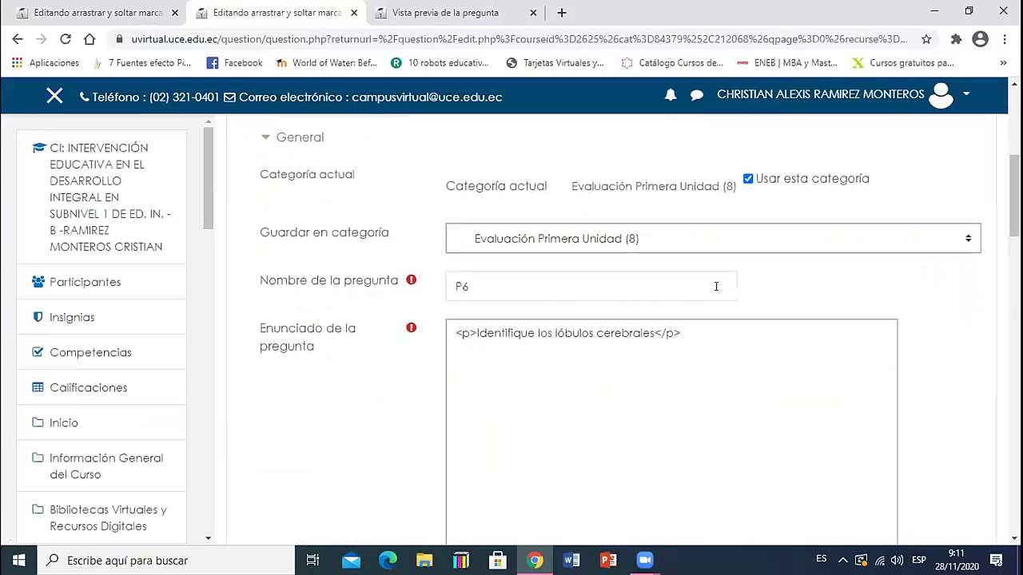
Examine the shapes and positions of the four drop zones over P6's brain image
scroll(721, 276, "down", 5)
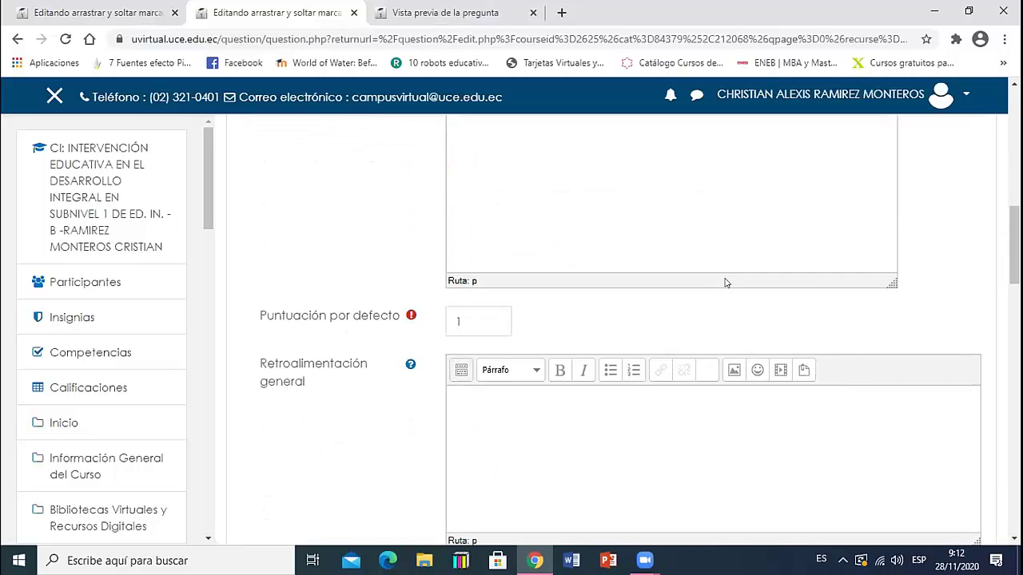
scroll(725, 280, "down", 8)
scroll(726, 283, "down", 5)
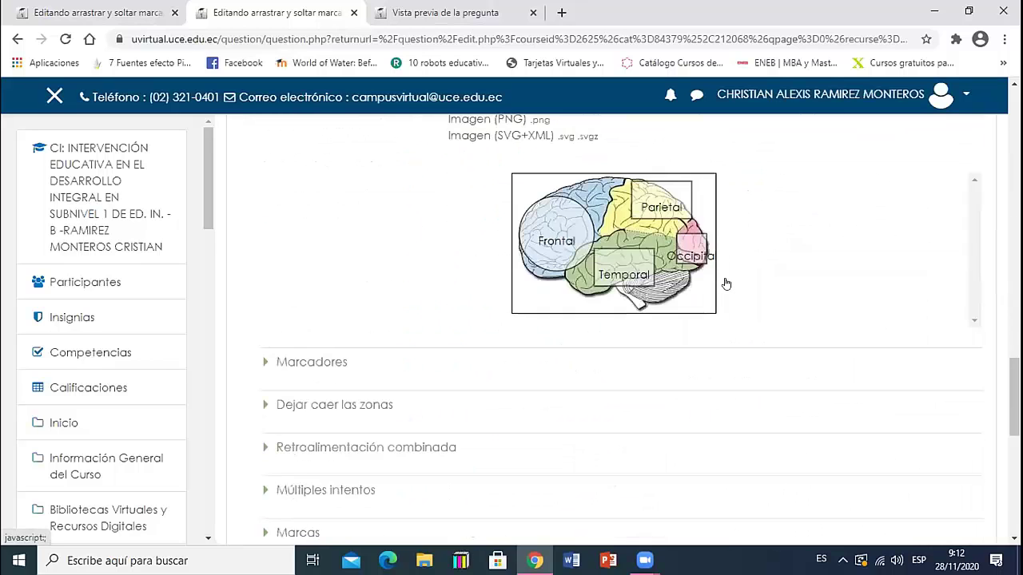
scroll(726, 284, "down", 3)
scroll(725, 284, "up", 3)
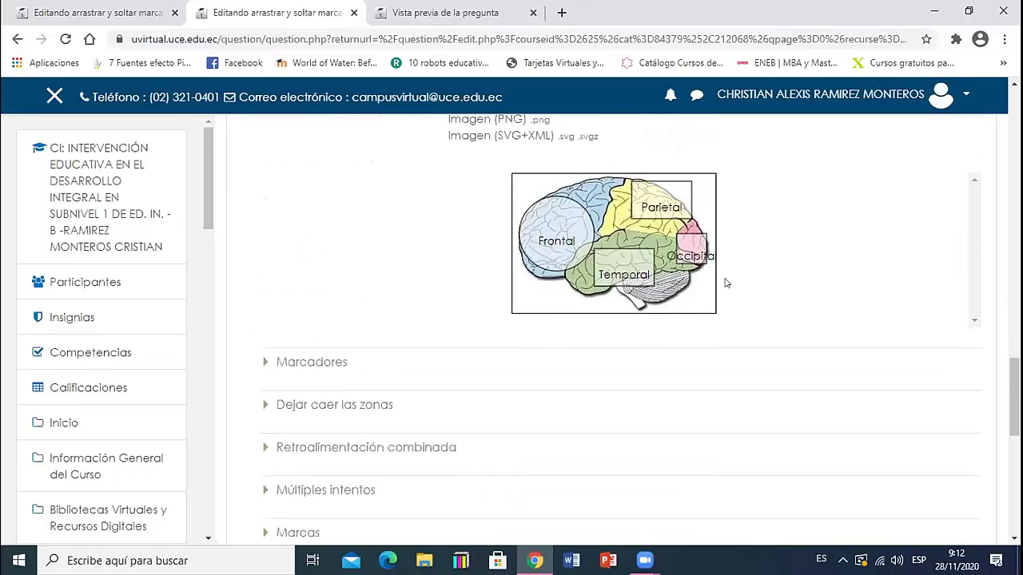
scroll(726, 283, "down", 1)
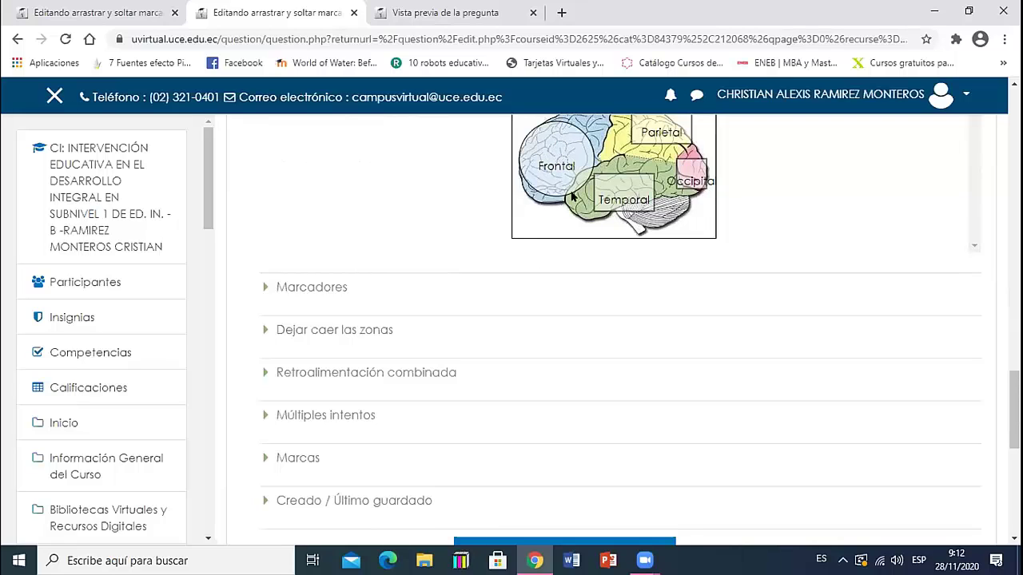
scroll(592, 192, "up", 1)
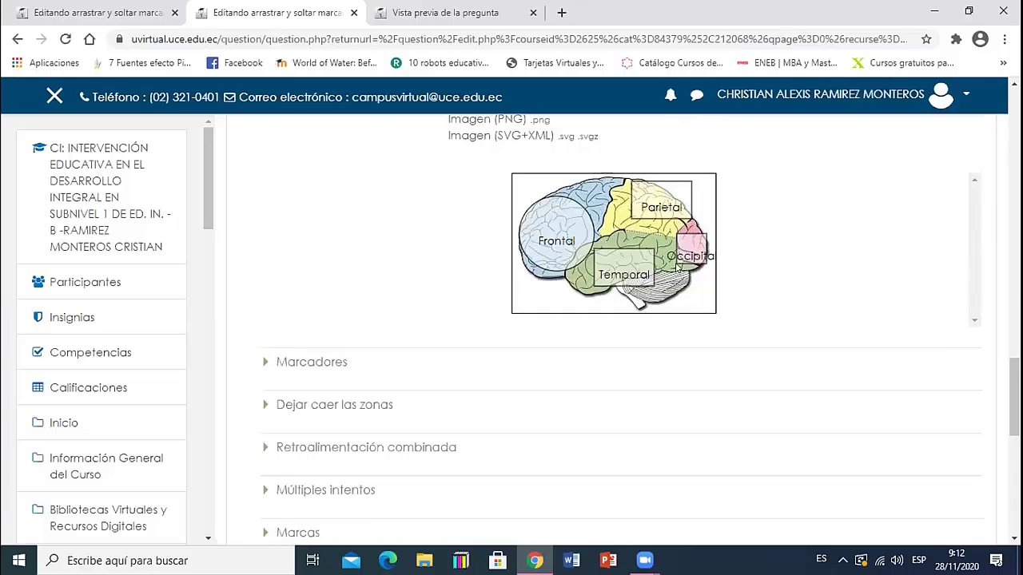
Expand P6's drop zone settings and compare the four zones' shapes, markers and coordinates with the brain image
scroll(629, 263, "down", 3)
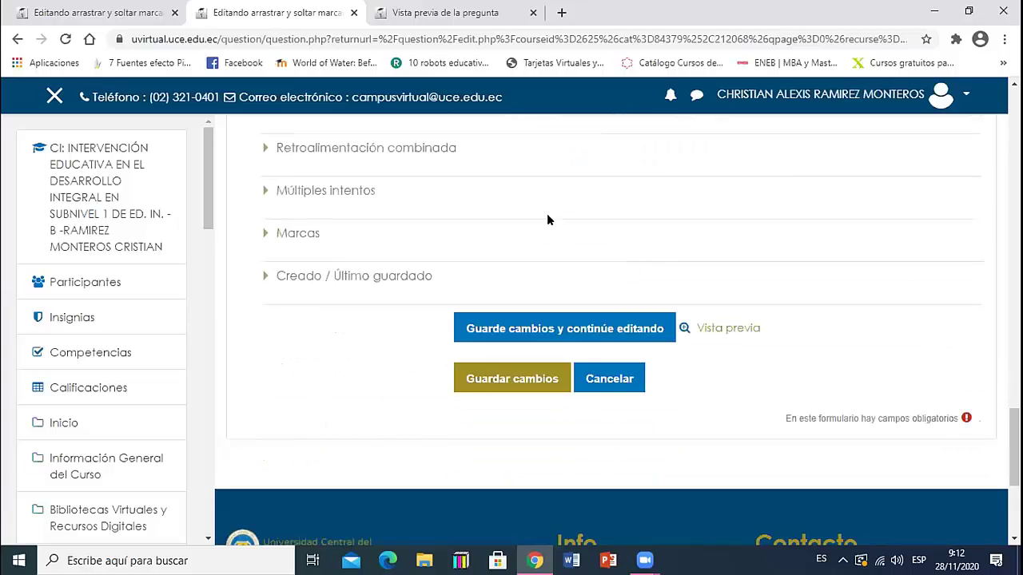
scroll(480, 221, "up", 1)
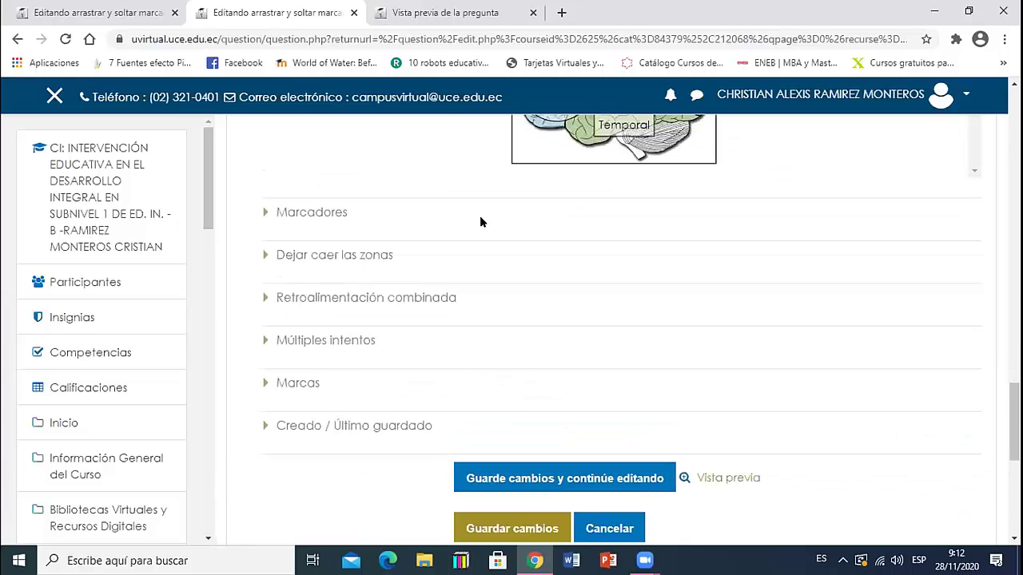
left_click(294, 256)
scroll(415, 263, "down", 1)
scroll(415, 262, "up", 1)
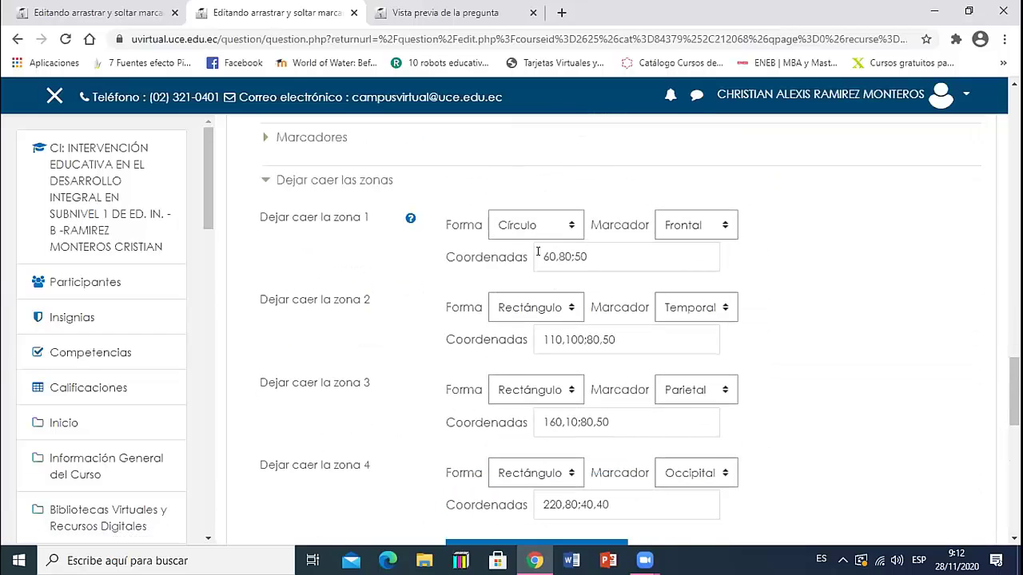
scroll(538, 253, "up", 3)
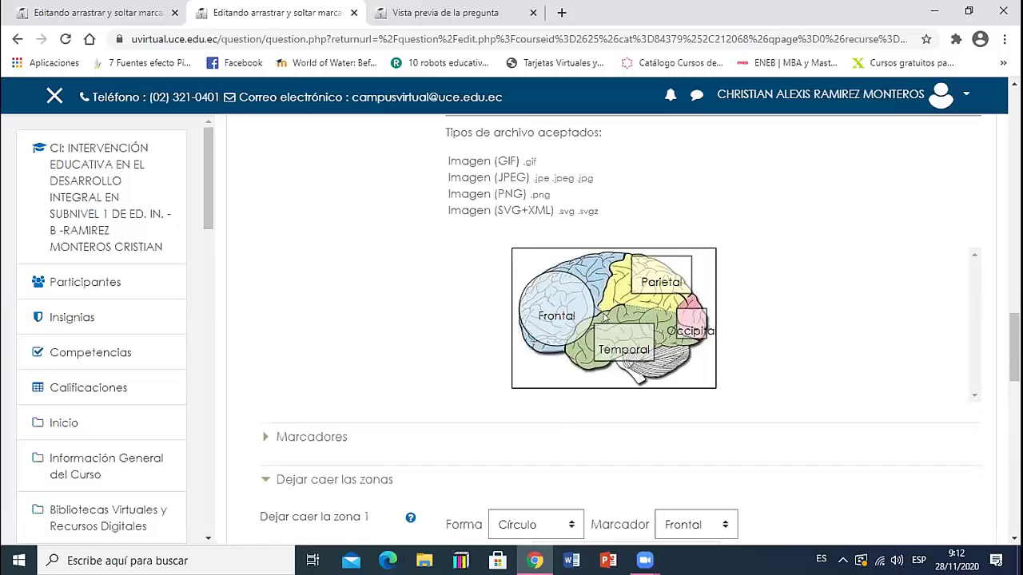
scroll(601, 304, "down", 3)
scroll(596, 294, "down", 1)
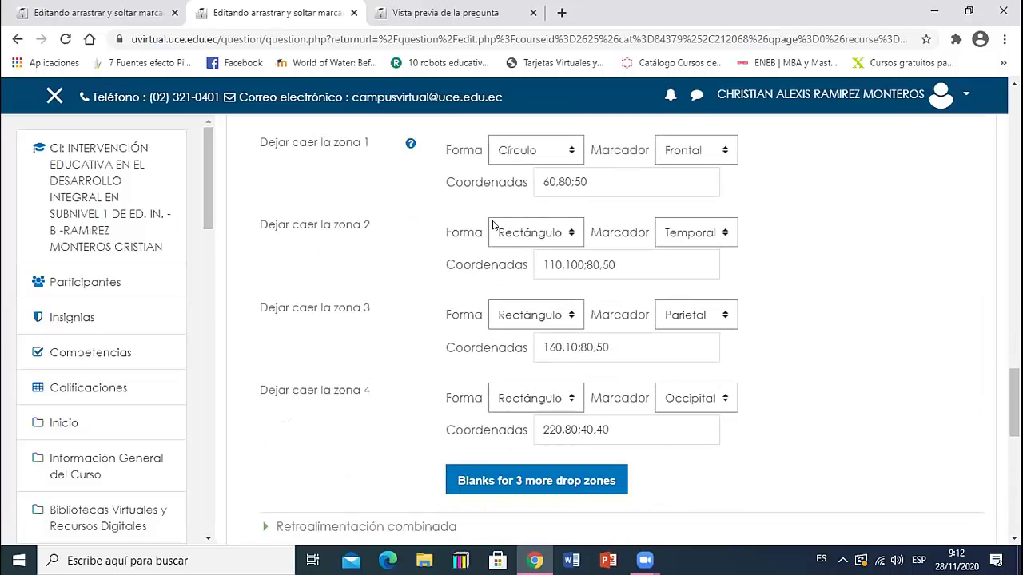
scroll(619, 267, "down", 1)
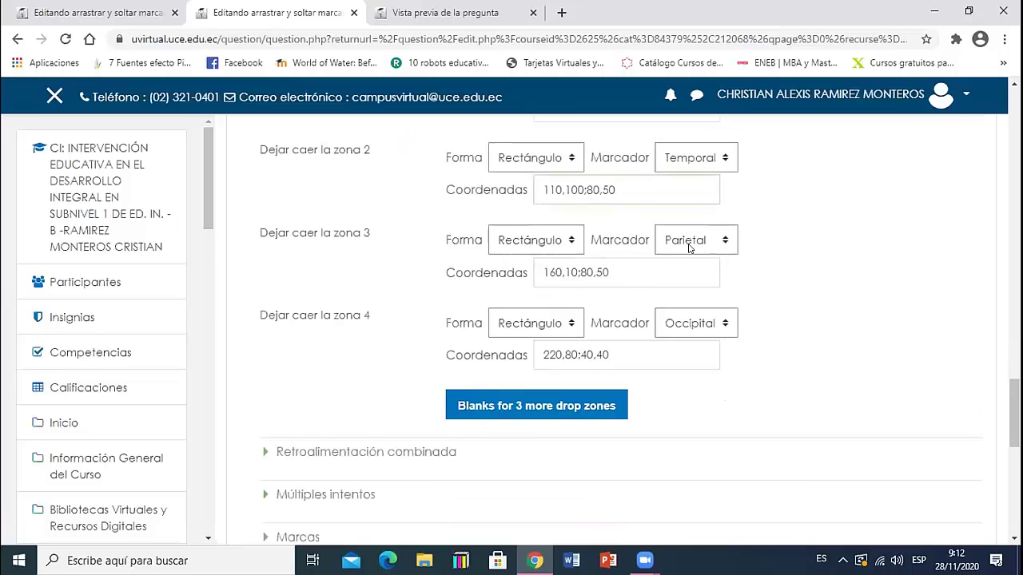
Check the marker options offered for P6's drop zone 2 and compare them with the labelled areas on the brain
scroll(690, 249, "up", 2)
left_click(692, 310)
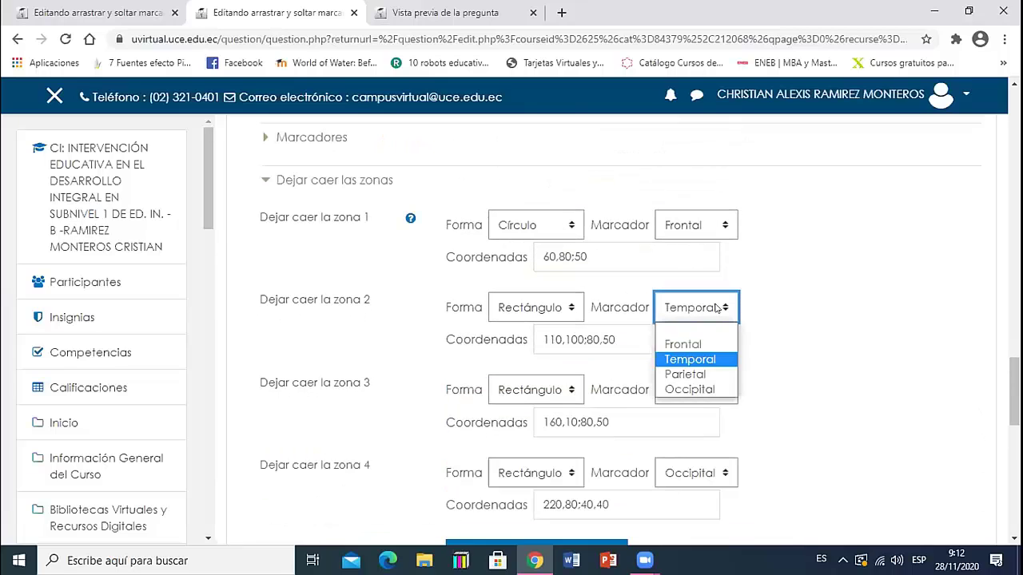
scroll(650, 319, "up", 5)
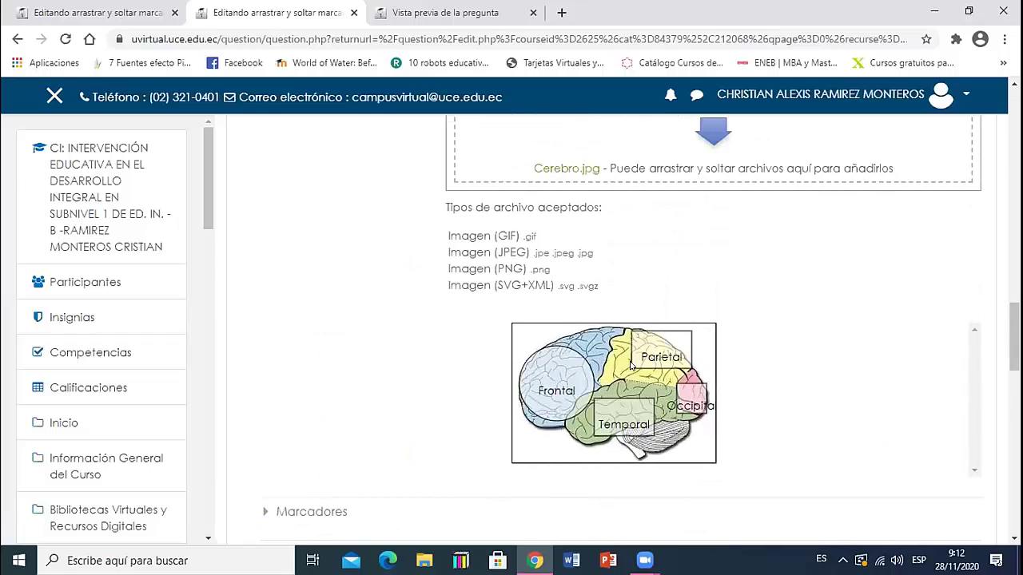
scroll(685, 381, "down", 1)
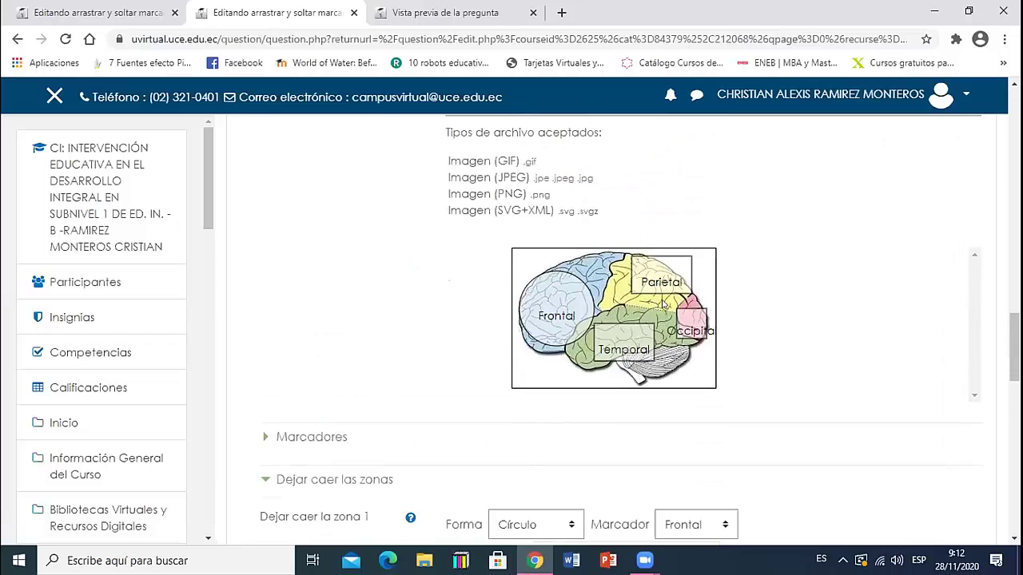
scroll(644, 341, "down", 6)
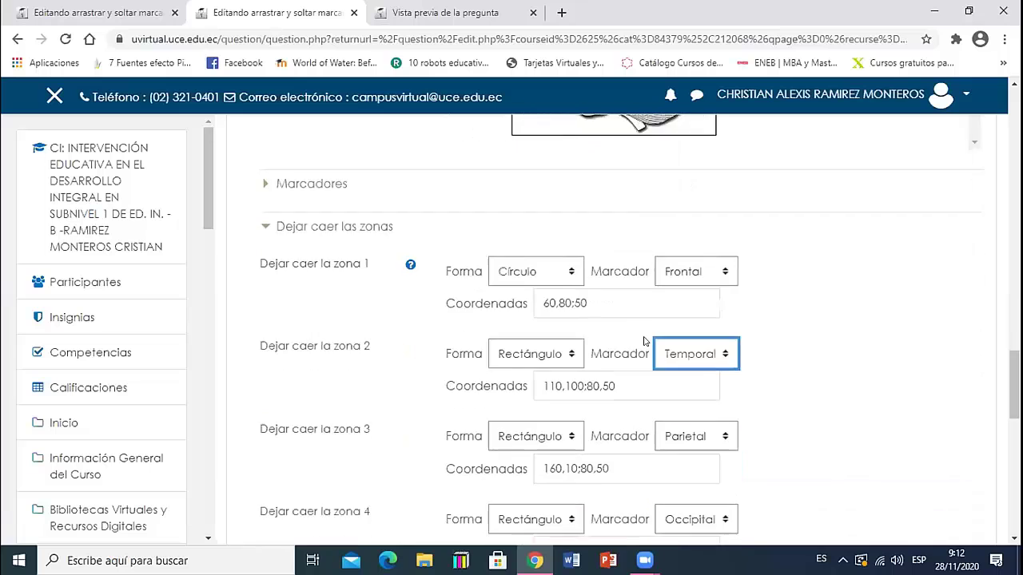
scroll(644, 341, "down", 2)
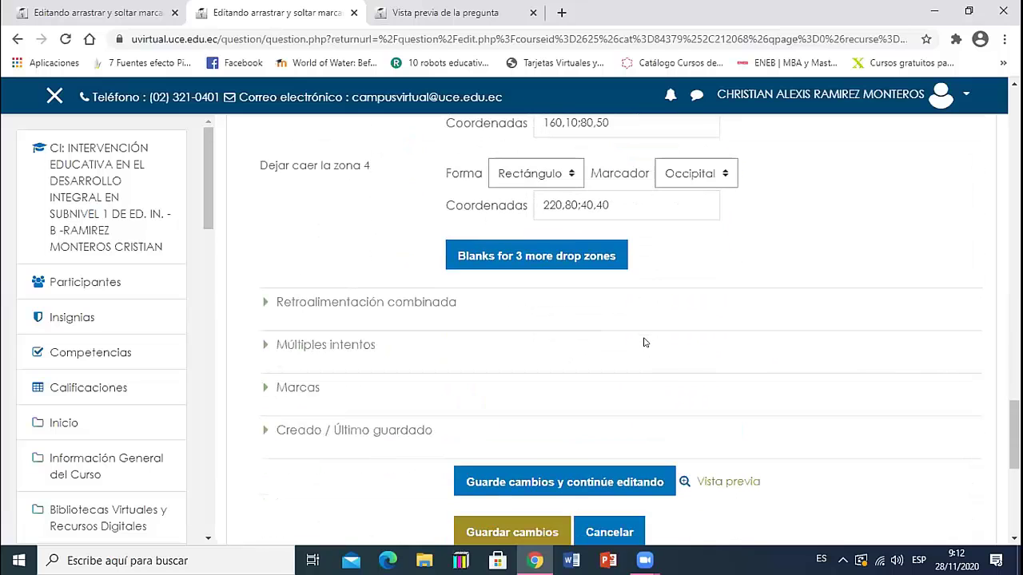
Save question P6 while staying in its editing form and open its preview
scroll(645, 342, "down", 1)
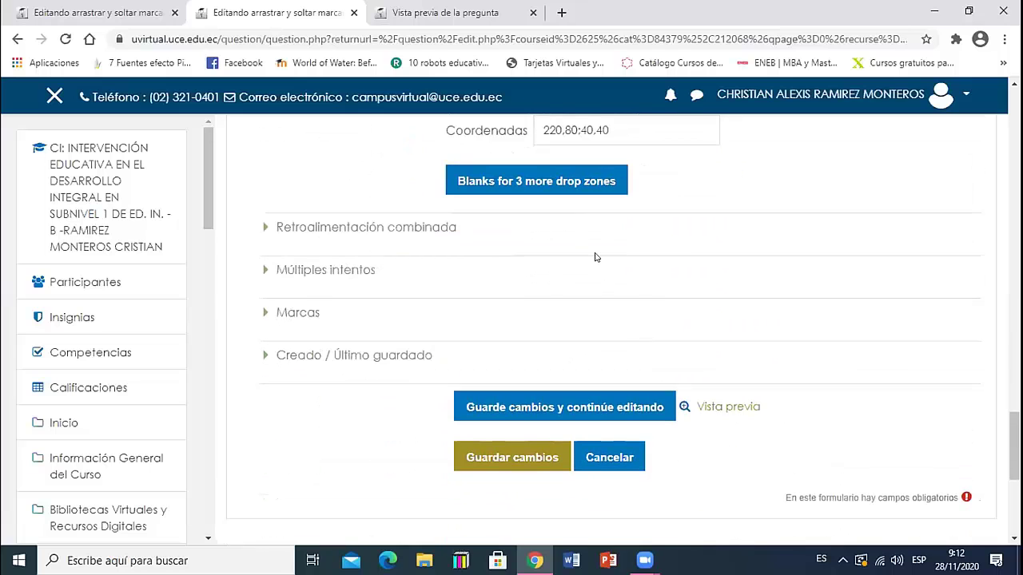
scroll(584, 292, "down", 1)
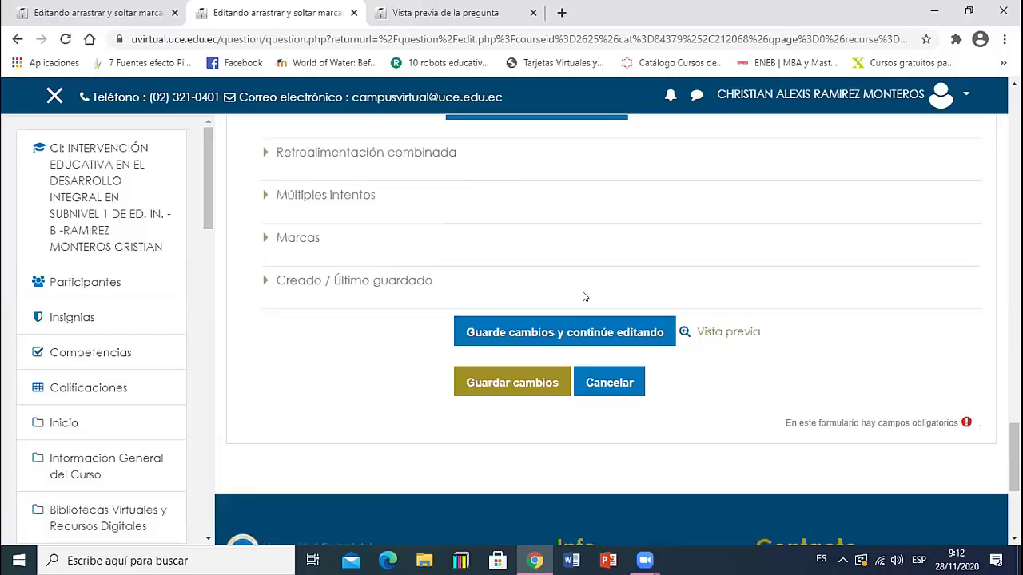
left_click(553, 329)
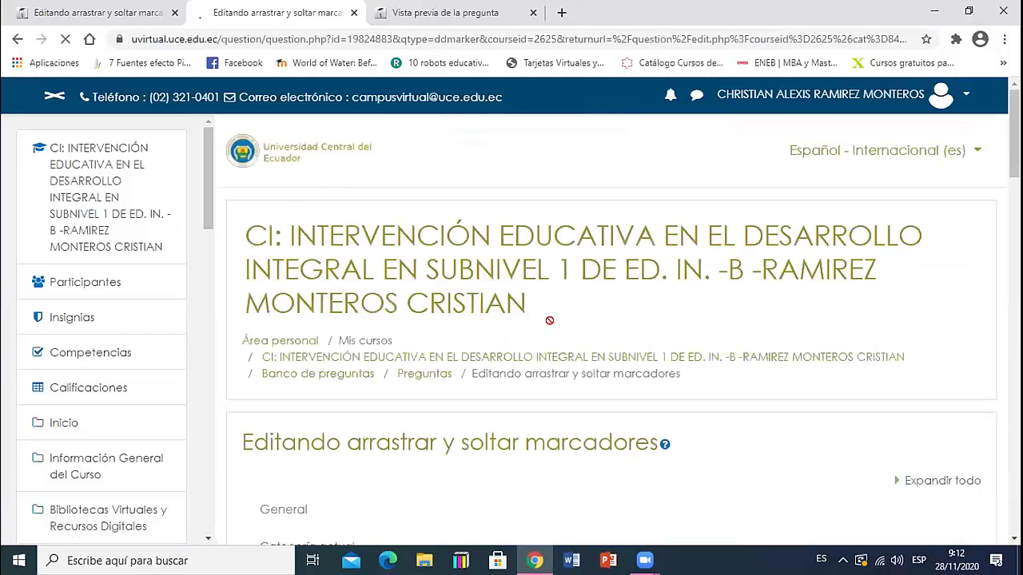
scroll(561, 345, "down", 7)
scroll(563, 348, "down", 20)
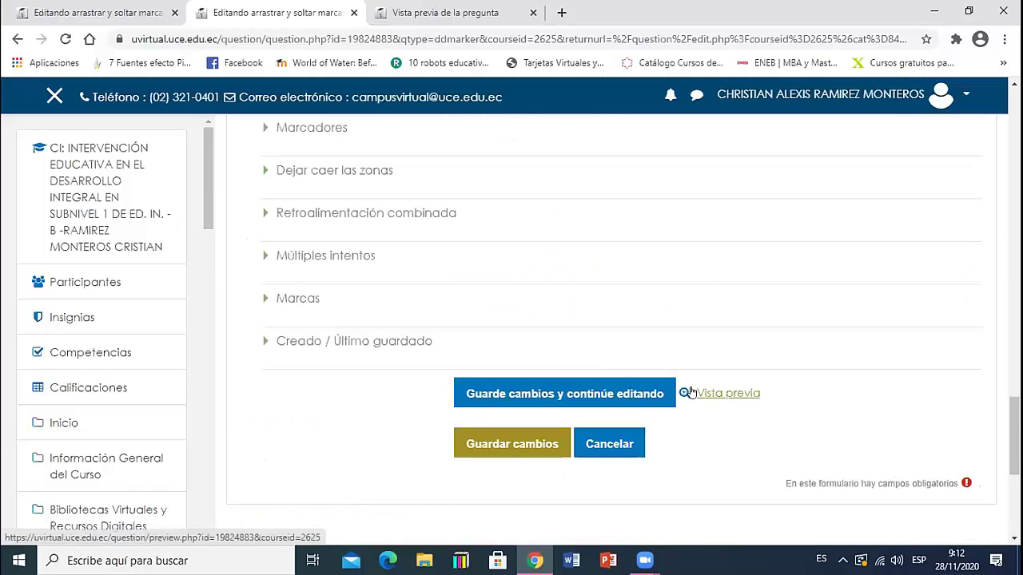
left_click(692, 393)
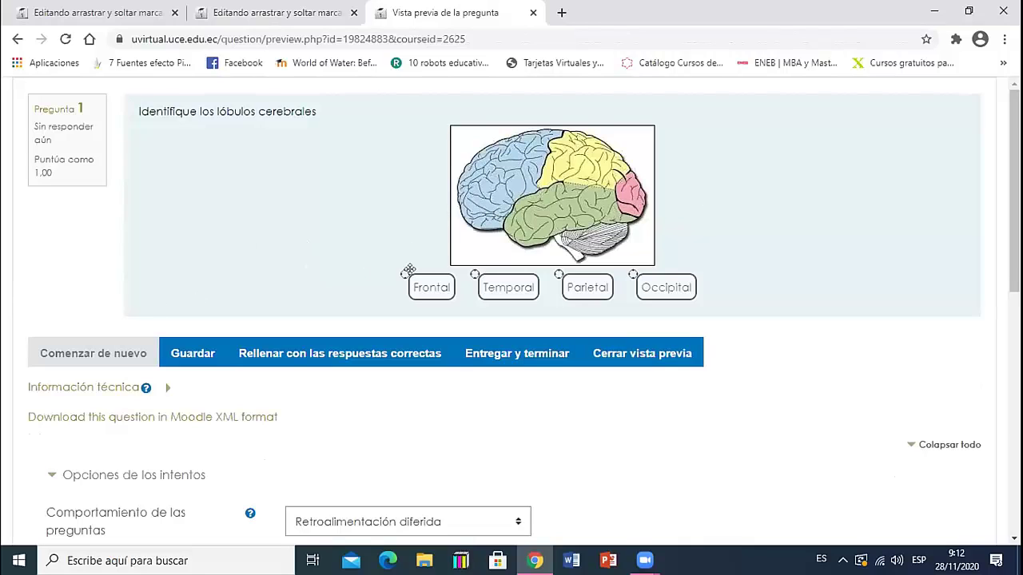
Place Frontal on the green lobe, Temporal on blue, Parietal on yellow and Occipital on pink, and submit the preview attempt
left_click_drag(404, 272, 558, 207)
left_click_drag(470, 270, 493, 176)
left_click_drag(557, 275, 589, 162)
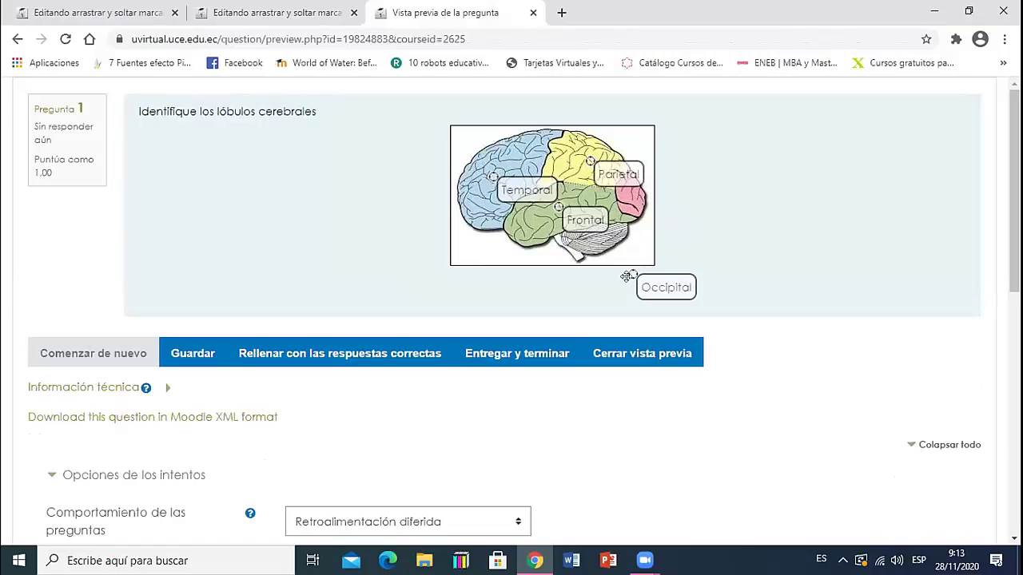
left_click_drag(632, 274, 630, 198)
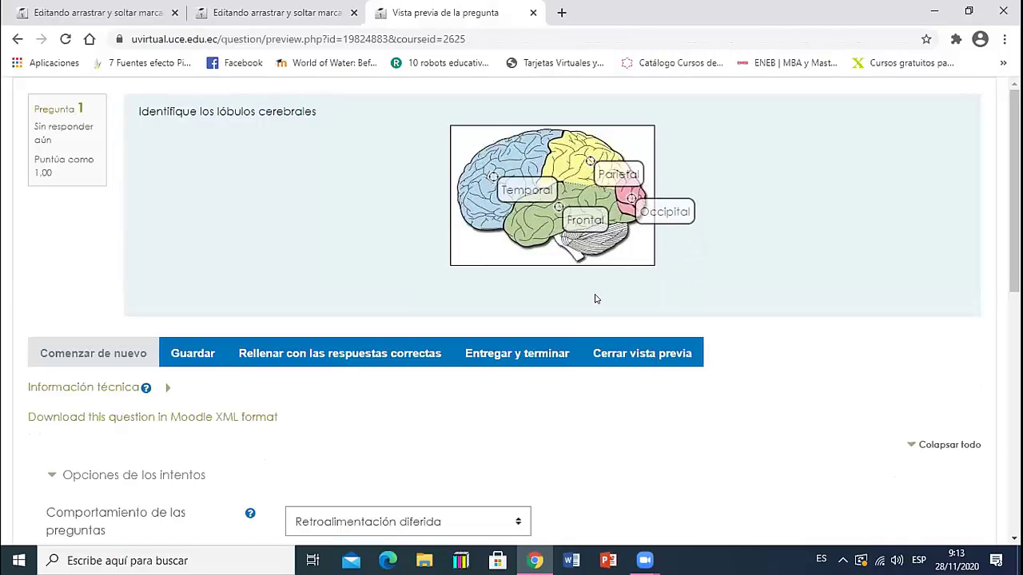
left_click(539, 350)
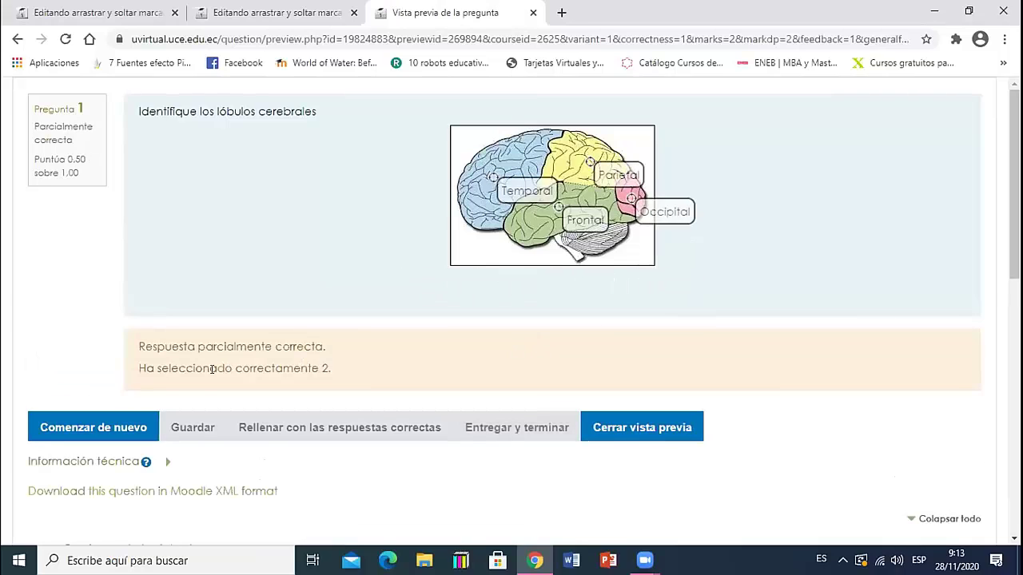
Review the feedback text and the score given for the submitted preview attempt
left_click_drag(135, 347, 326, 347)
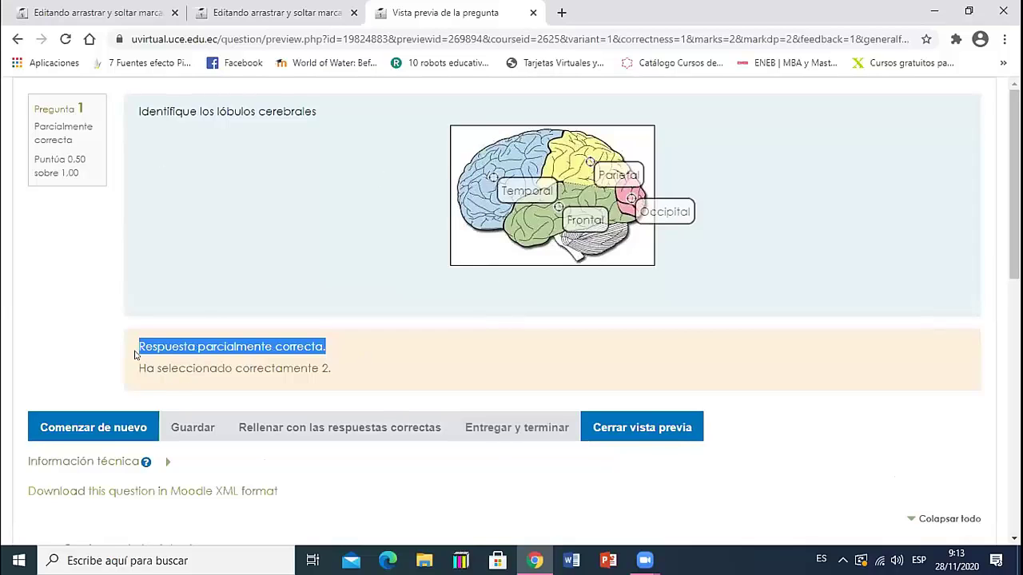
left_click_drag(139, 367, 327, 368)
left_click(324, 361)
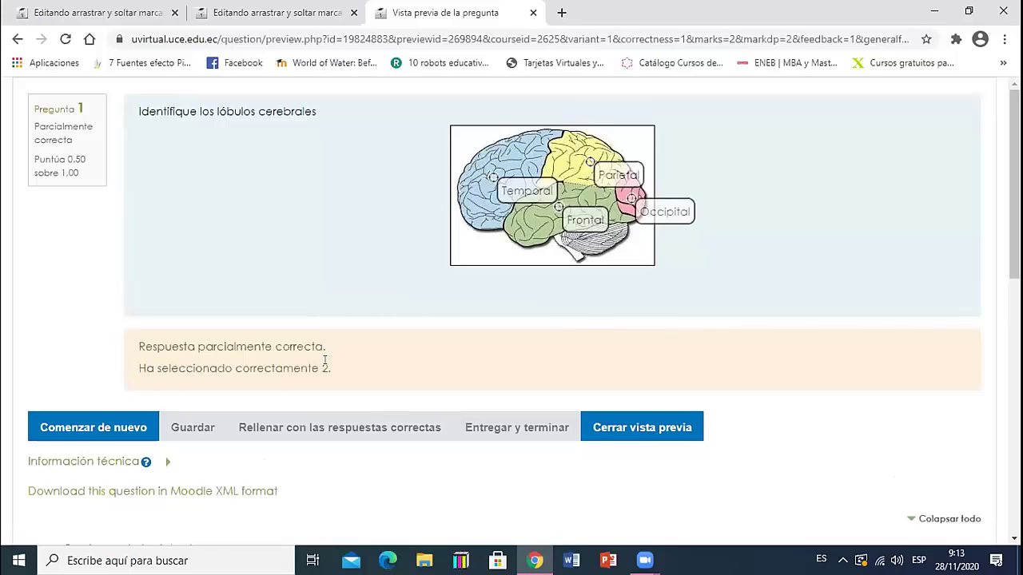
left_click_drag(87, 159, 32, 155)
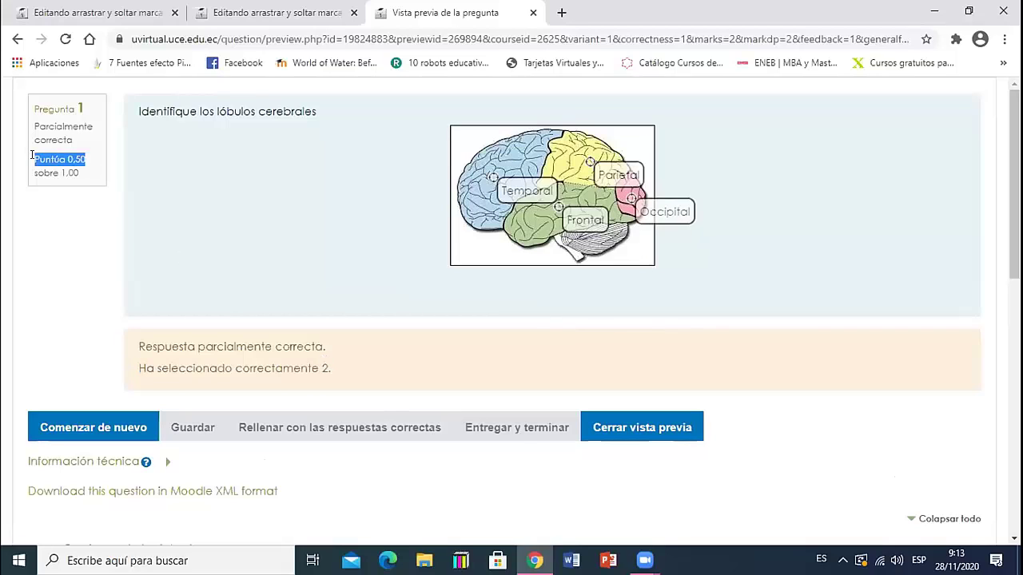
left_click(72, 159)
double_click(76, 173)
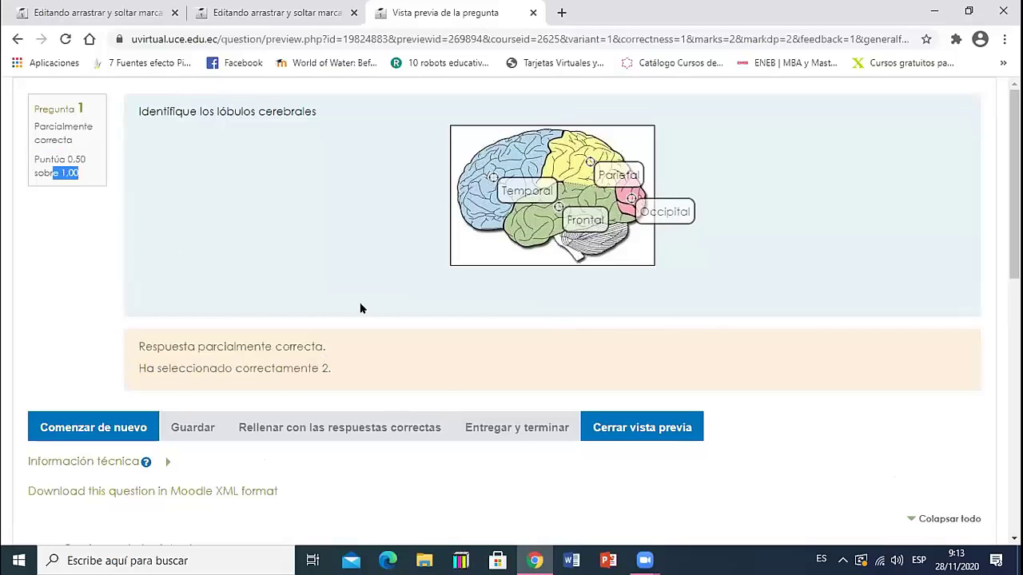
left_click(447, 381)
Return to P6's editing form and re-examine the drop zones over the brain image and the collapsed settings sections
left_click(328, 5)
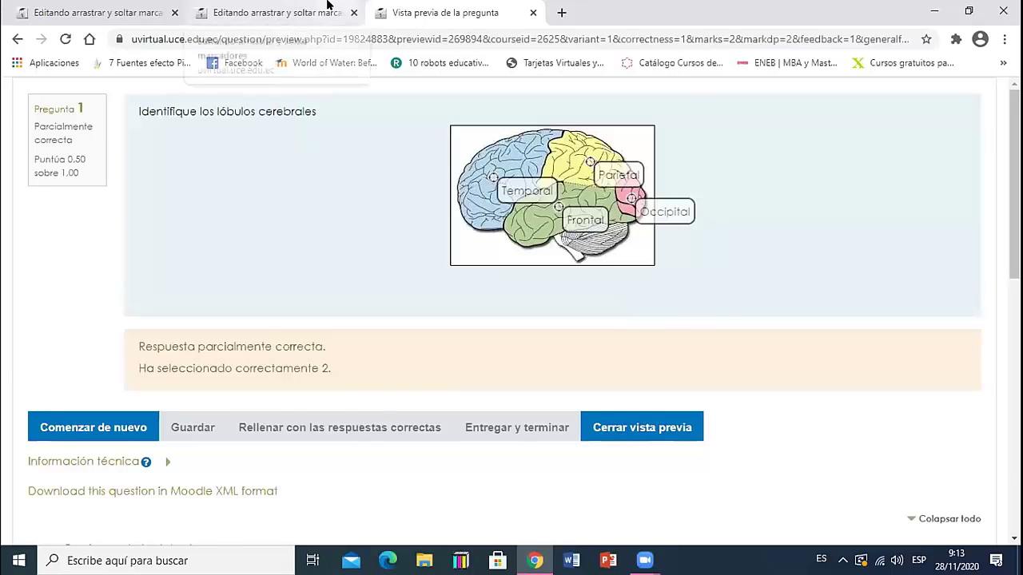
scroll(553, 346, "up", 4)
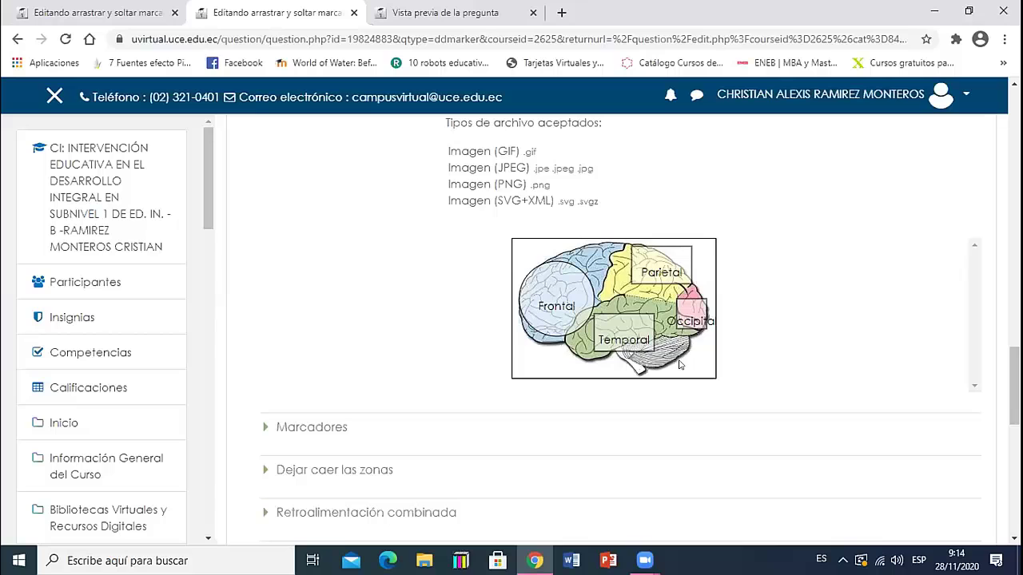
scroll(679, 365, "down", 2)
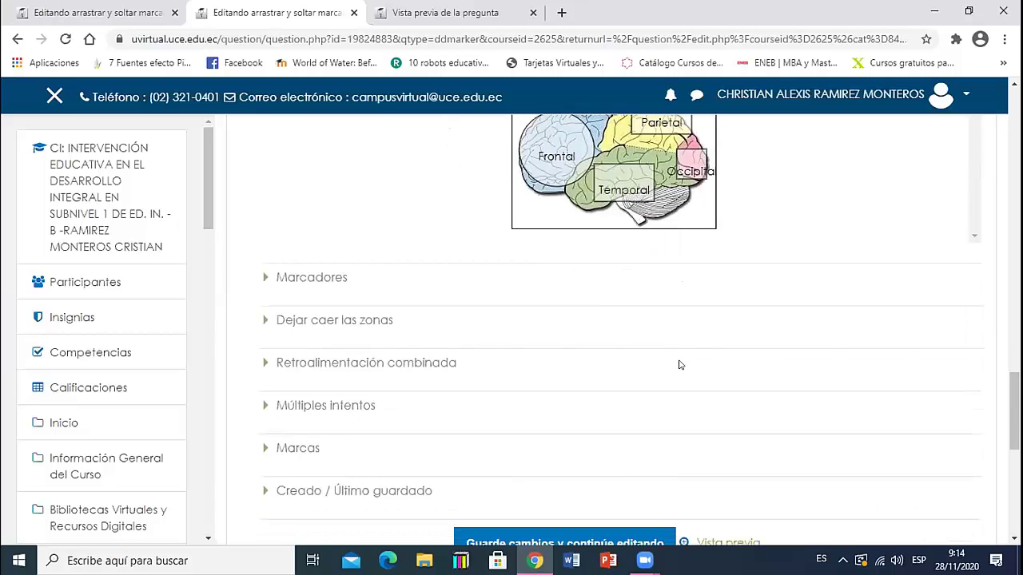
scroll(679, 365, "down", 1)
scroll(679, 365, "up", 2)
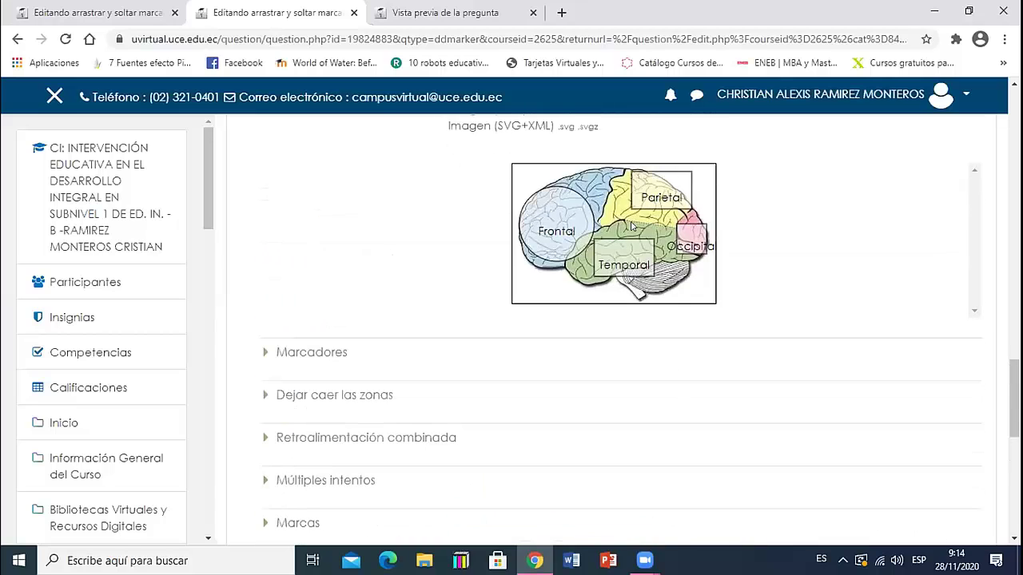
scroll(594, 279, "down", 4)
scroll(593, 279, "up", 5)
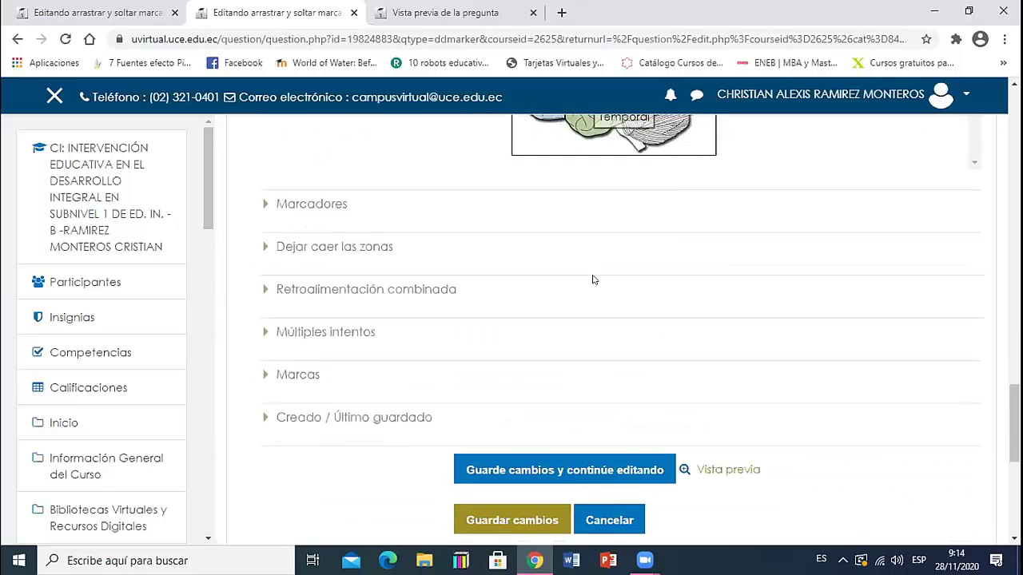
scroll(582, 382, "down", 3)
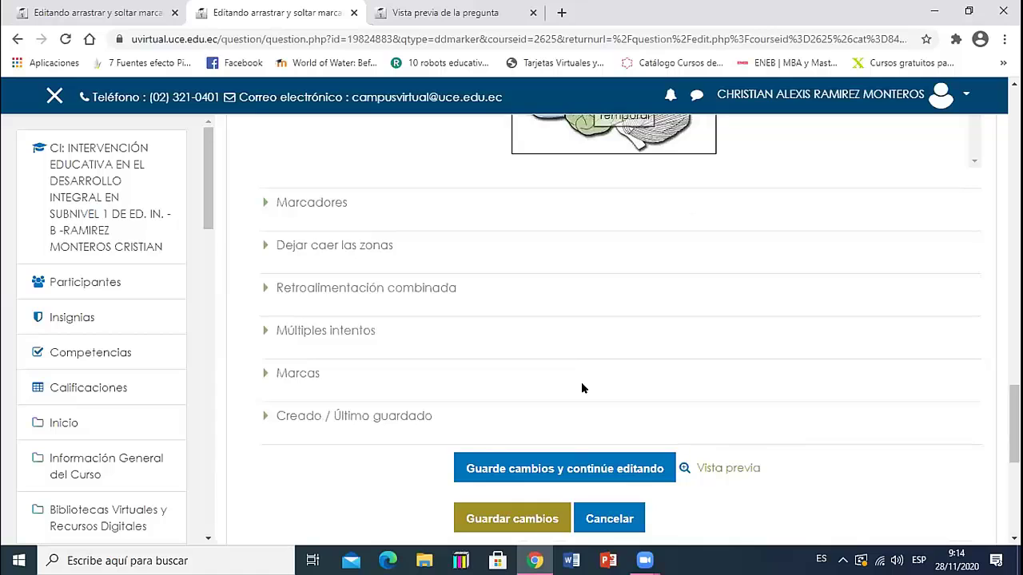
scroll(577, 380, "down", 1)
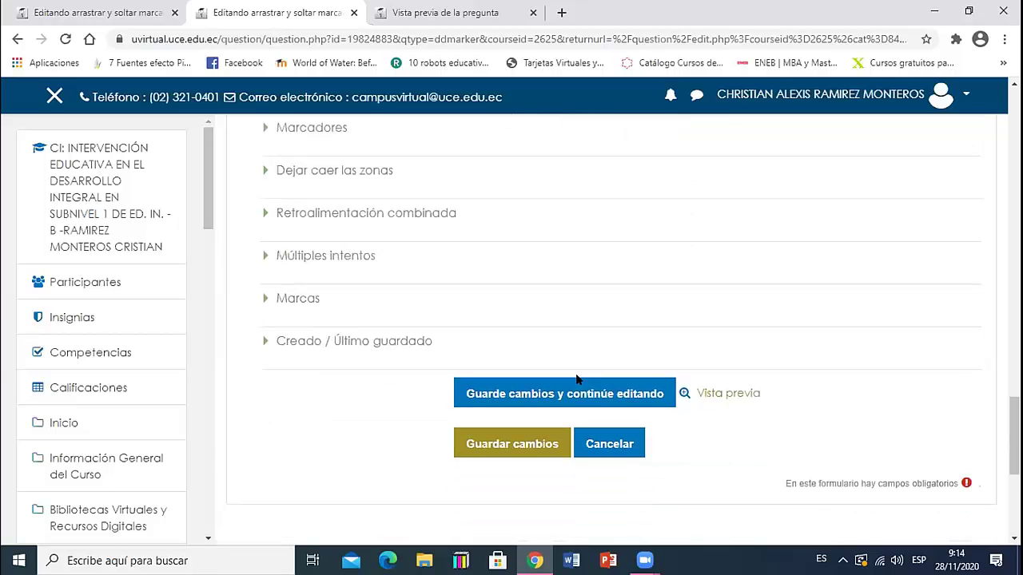
Open a fresh preview of P6 and review its question statement and the draggable lobe markers
left_click(687, 393)
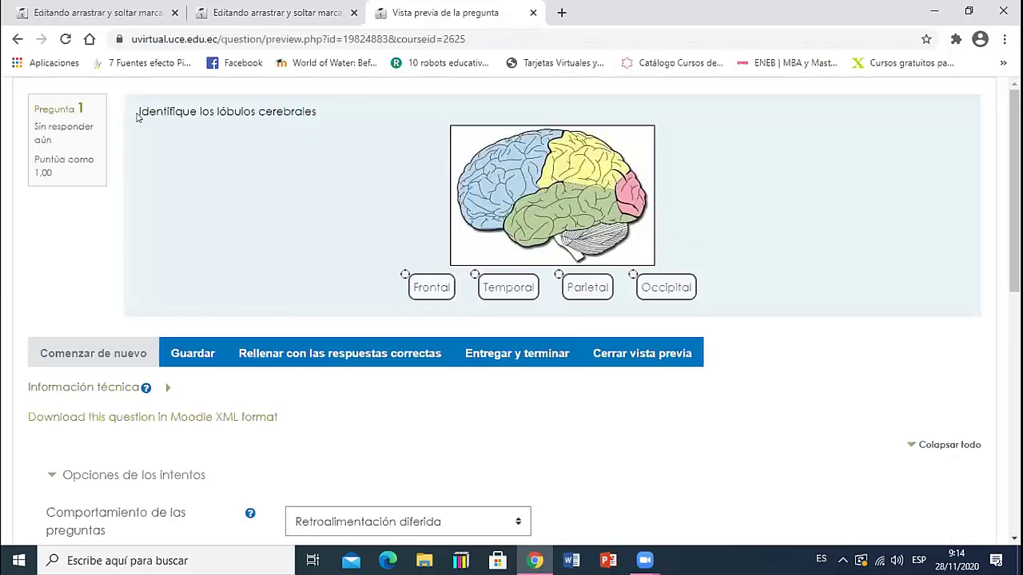
mouse_move(133, 110)
left_mouse_down()
mouse_move(334, 117)
mouse_move(149, 113)
left_mouse_up()
left_click(334, 117)
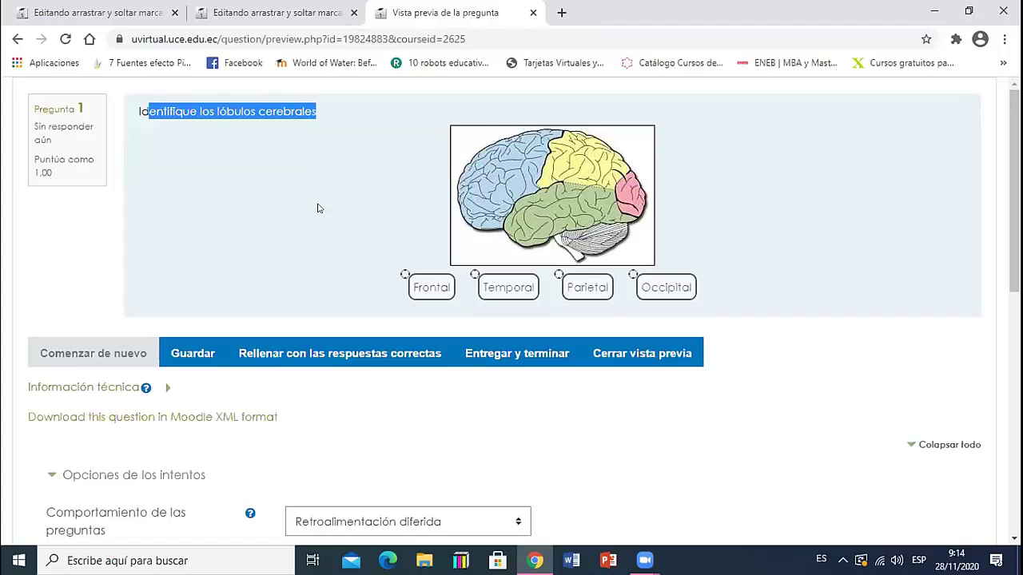
mouse_move(404, 272)
left_mouse_down()
mouse_move(495, 156)
mouse_move(407, 276)
left_mouse_up()
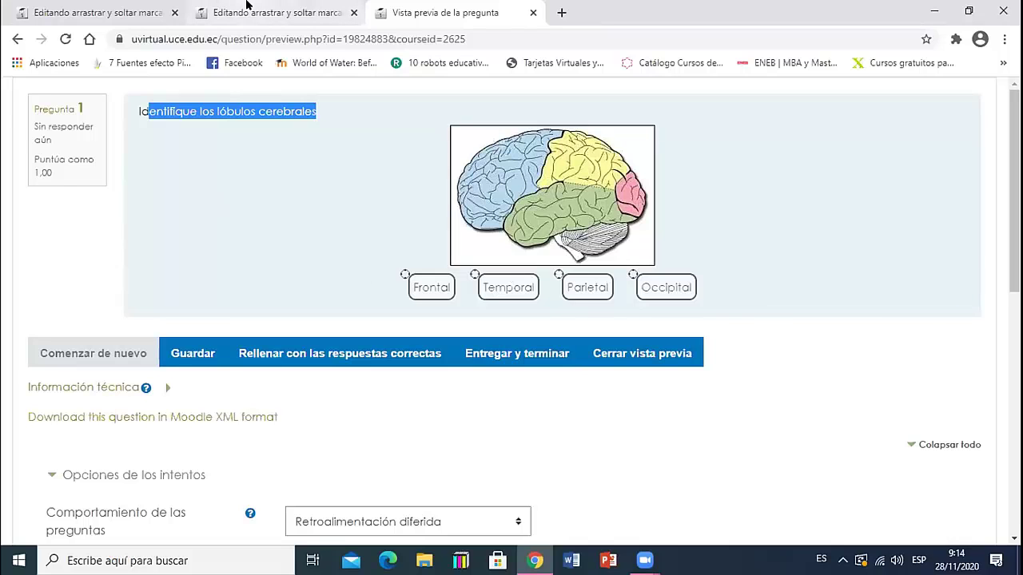
Return to the new brain lobes markers question and try to save it
left_click(248, 8)
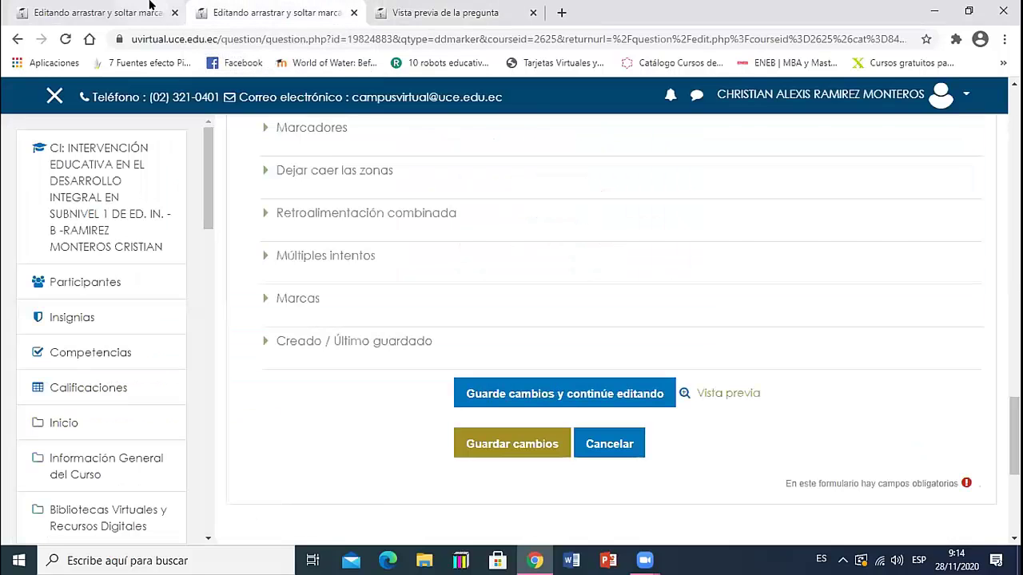
left_click(104, 12)
scroll(392, 220, "down", 6)
scroll(391, 220, "down", 15)
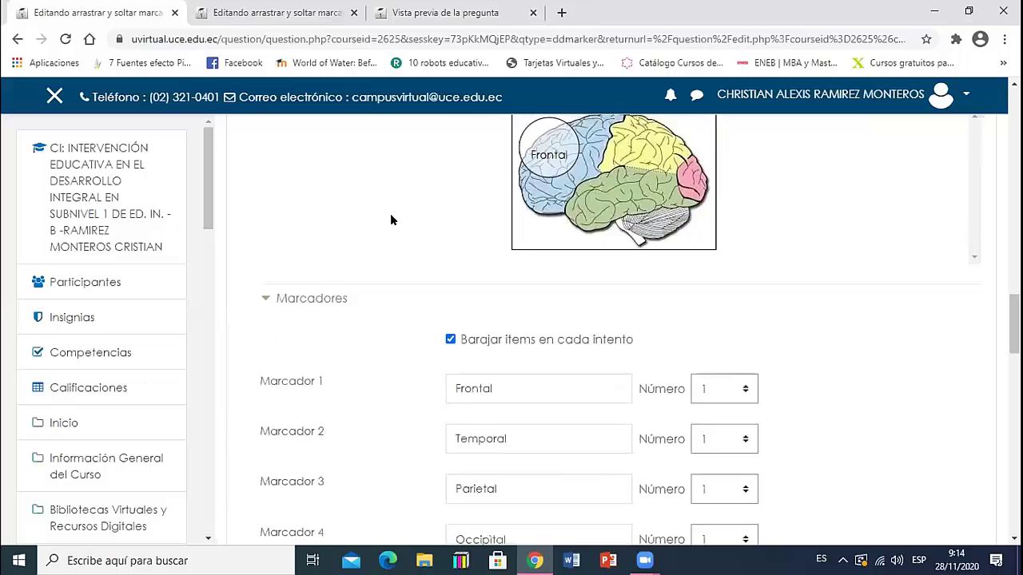
scroll(391, 216, "down", 5)
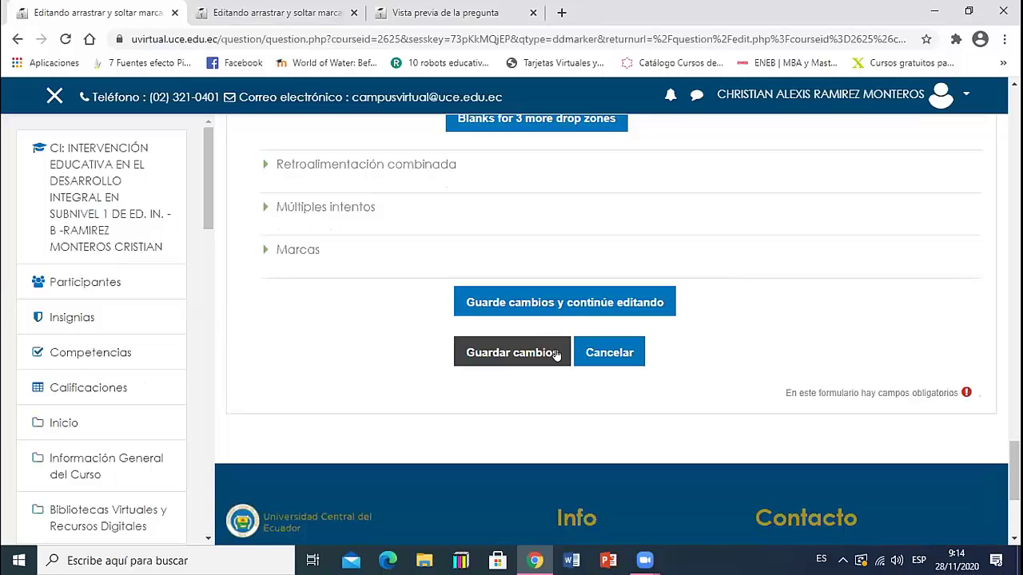
scroll(557, 354, "down", 4)
scroll(557, 355, "up", 4)
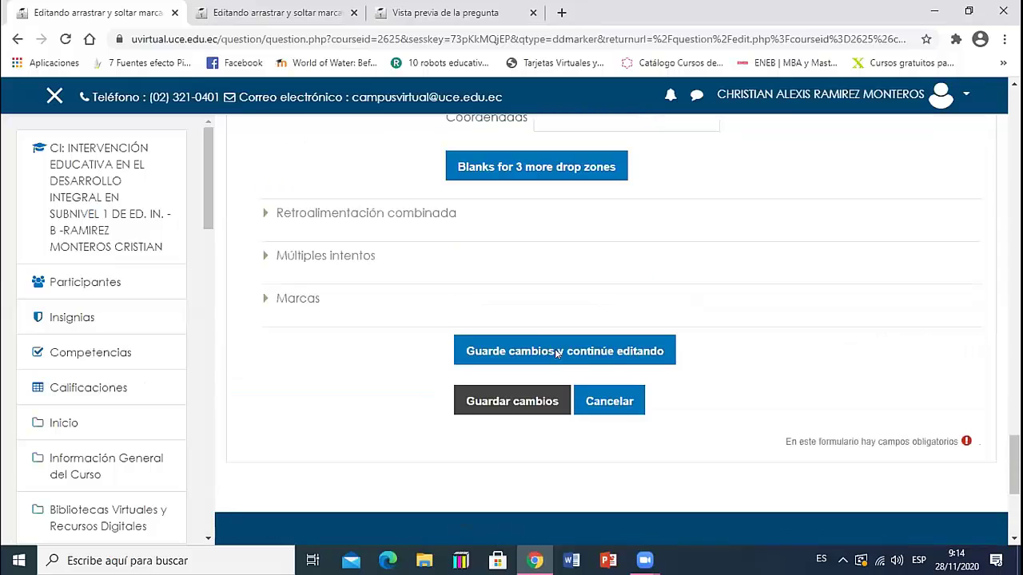
Name the new brain lobes question P6 and save it to the Evaluaciones primera unidad question bank
scroll(557, 354, "up", 15)
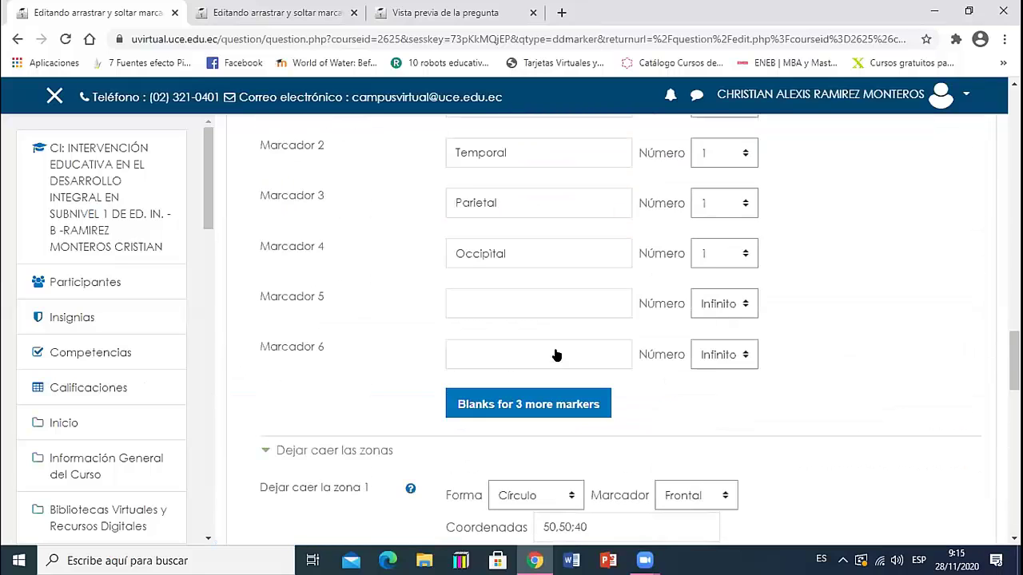
scroll(557, 355, "up", 10)
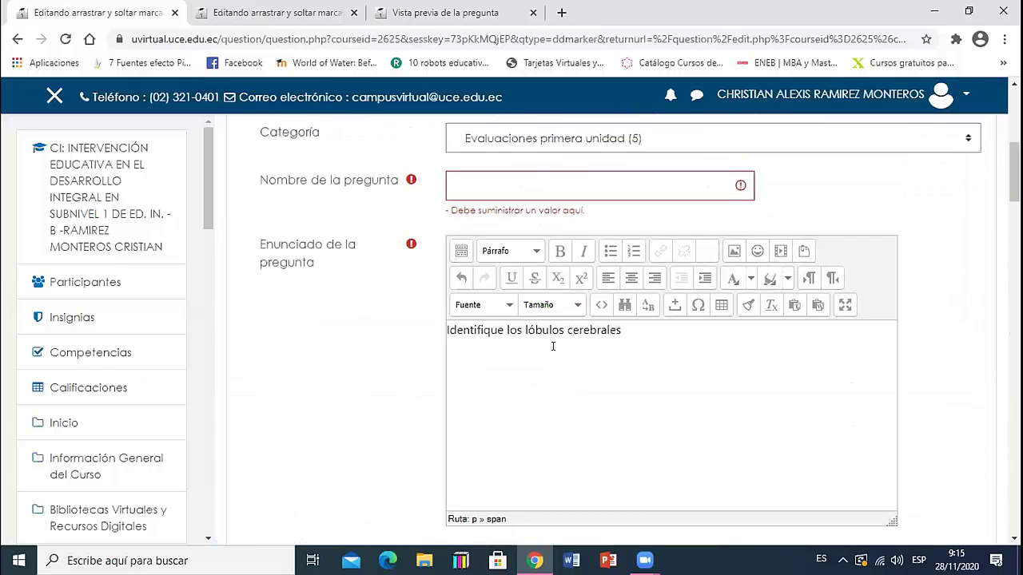
scroll(552, 346, "up", 2)
left_click(475, 330)
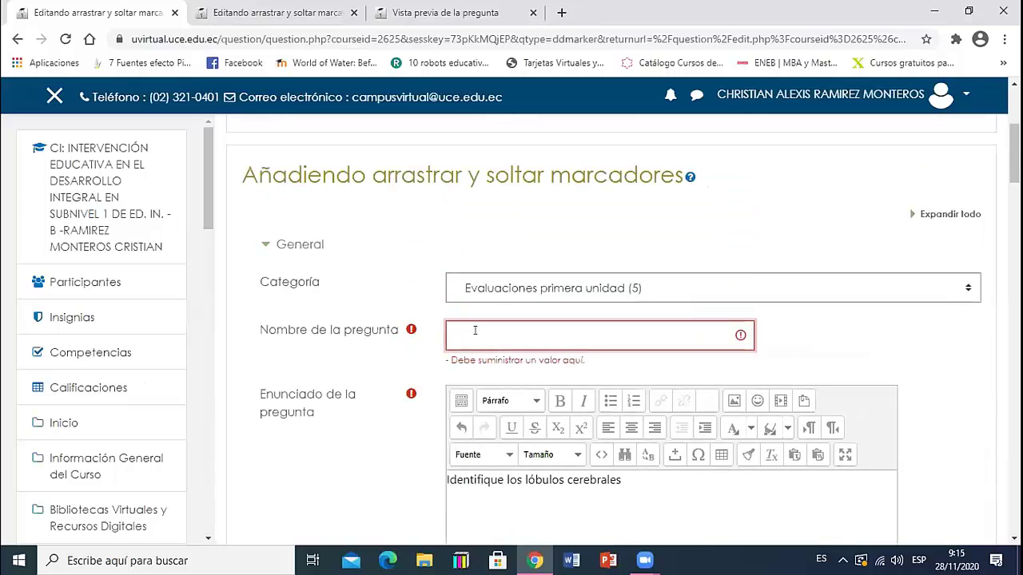
type("P")
type("a")
scroll(475, 335, "down", 10)
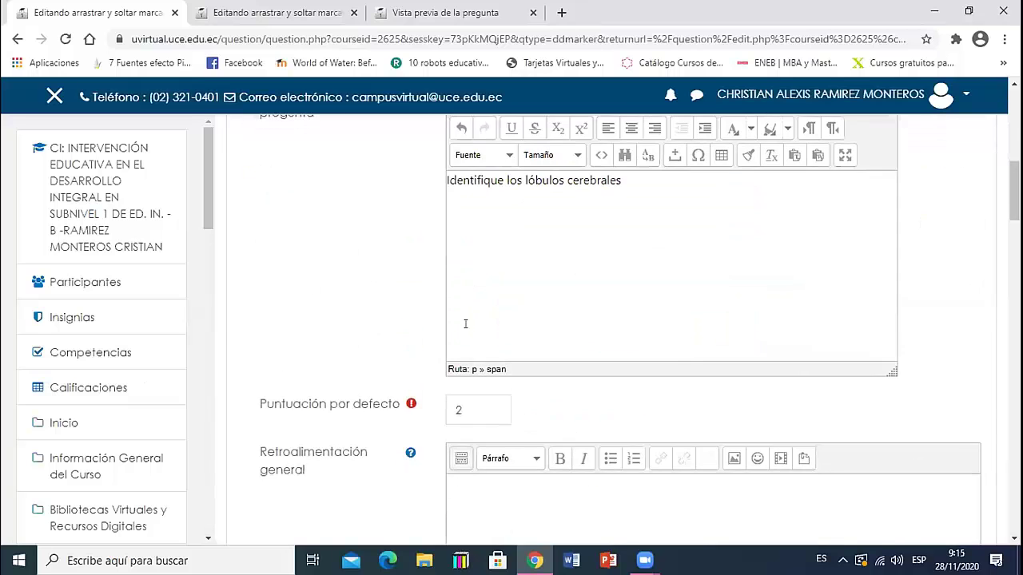
scroll(473, 371, "down", 20)
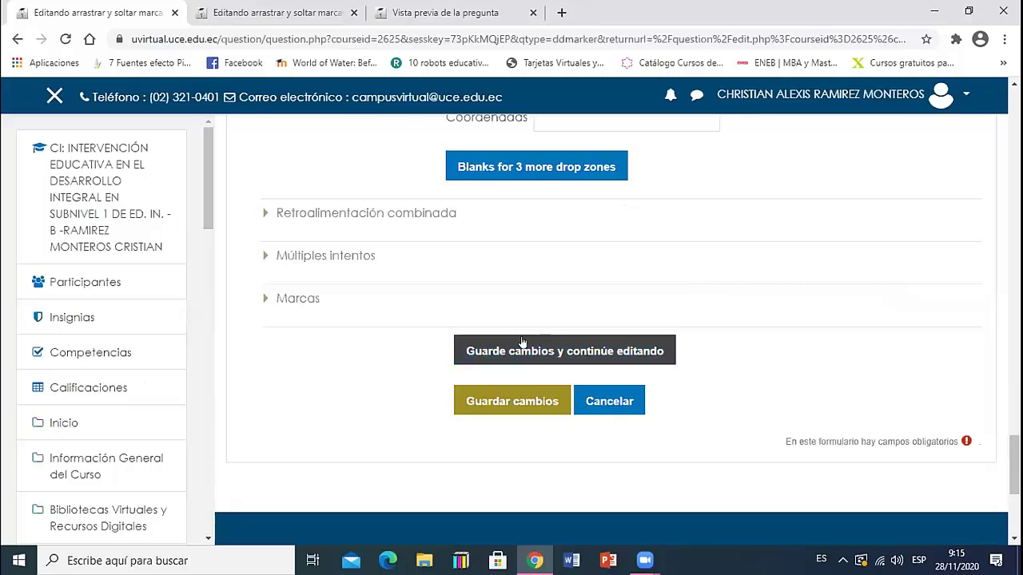
left_click(531, 411)
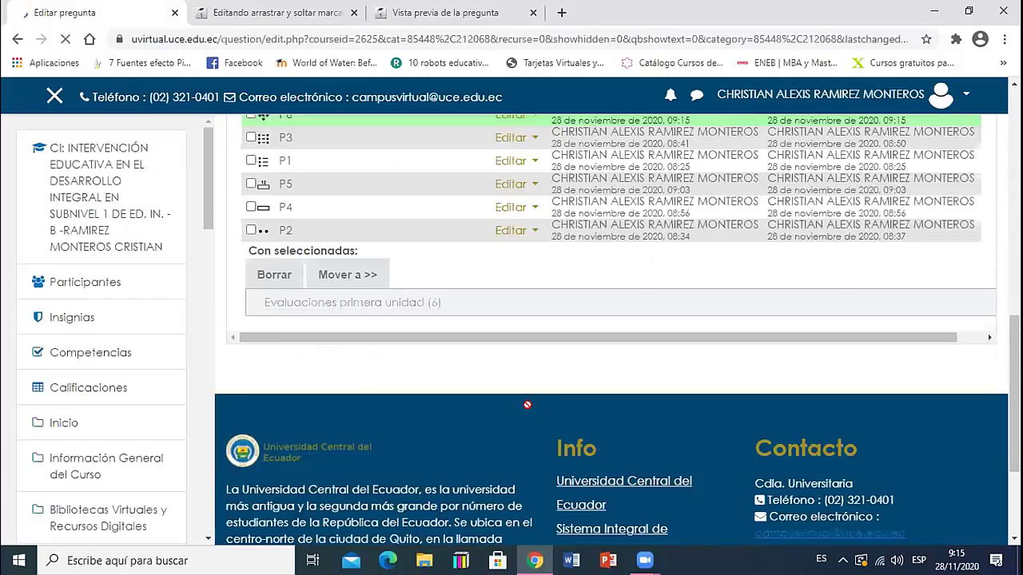
Start a new question of type Arrastrar y soltar sobre texto in the Evaluaciones primera unidad category
scroll(526, 405, "up", 1)
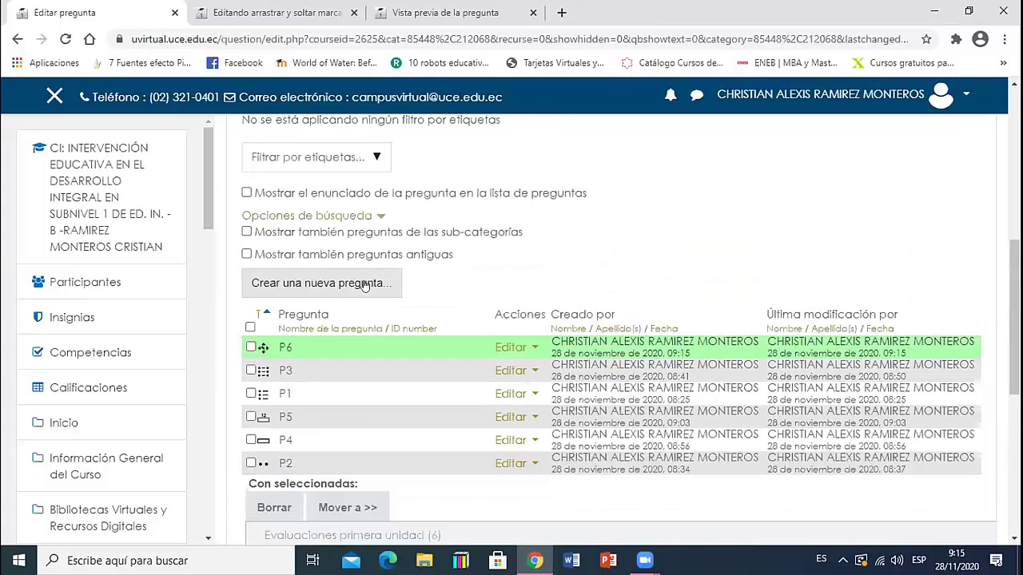
left_click(364, 284)
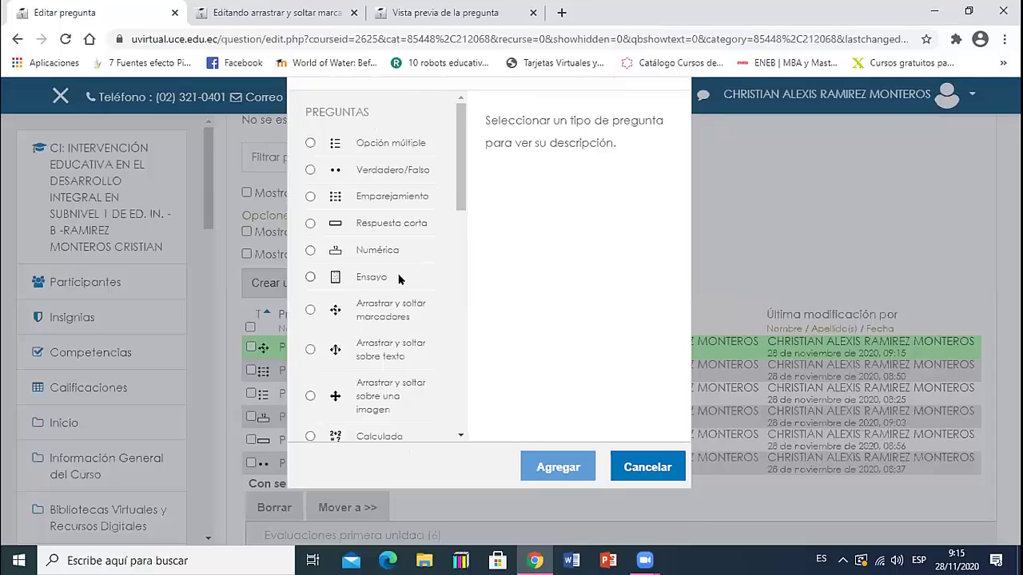
left_click(394, 355)
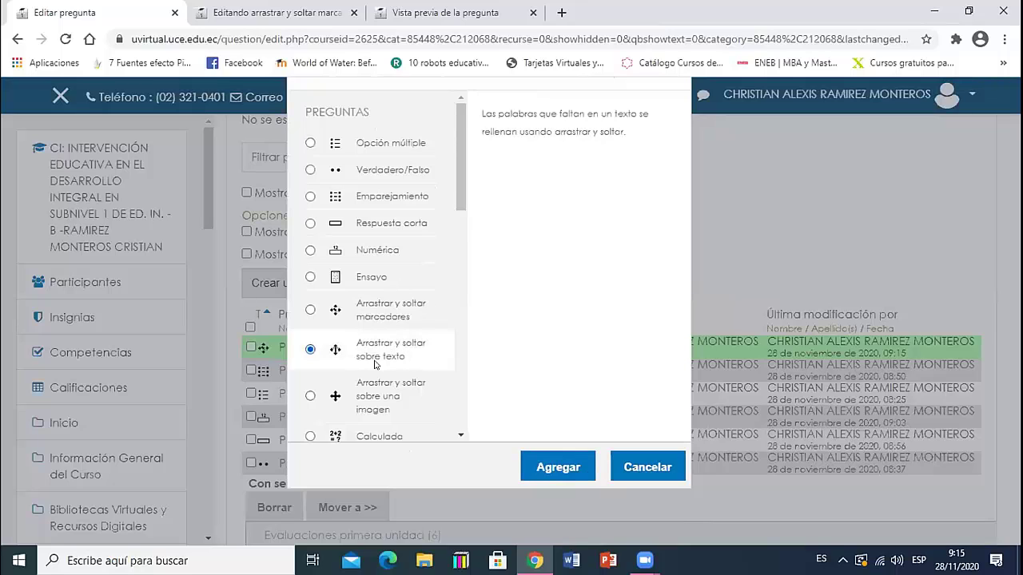
left_click(547, 455)
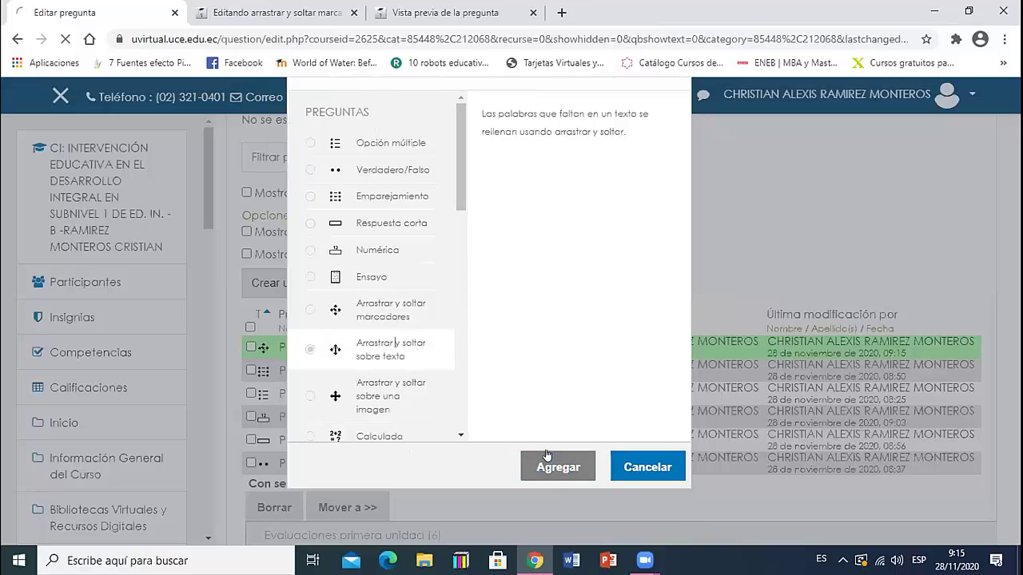
scroll(483, 321, "down", 4)
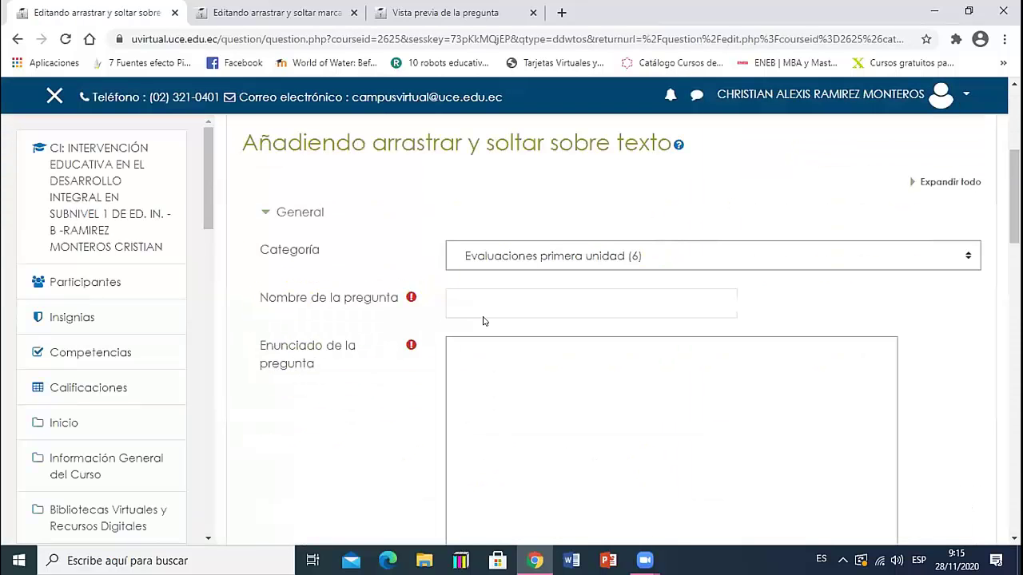
Close the existing P6 preview and list the question bank's Evaluación Primera Unidad category in place of P6's editing form
left_click(292, 10)
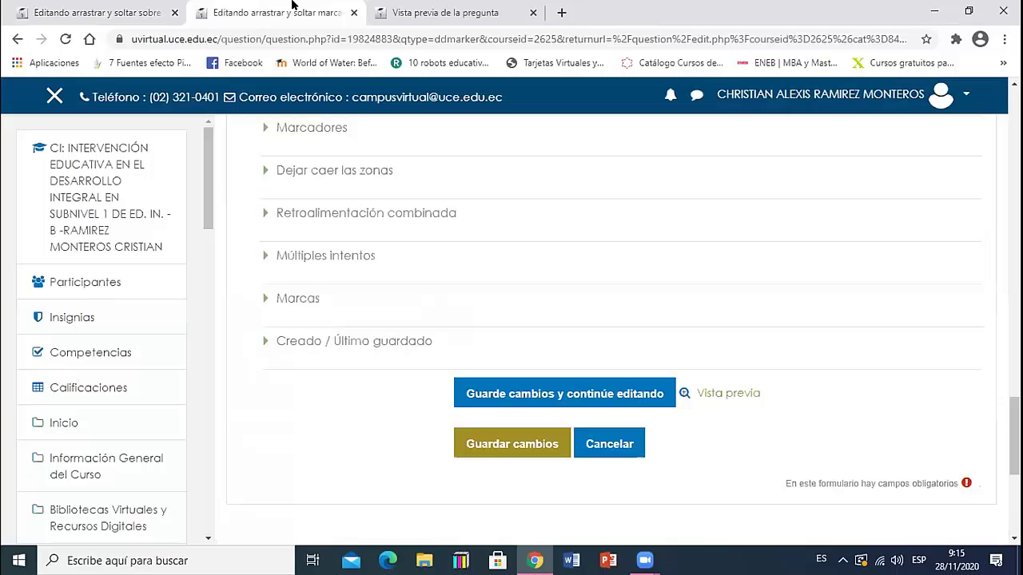
left_click(416, 10)
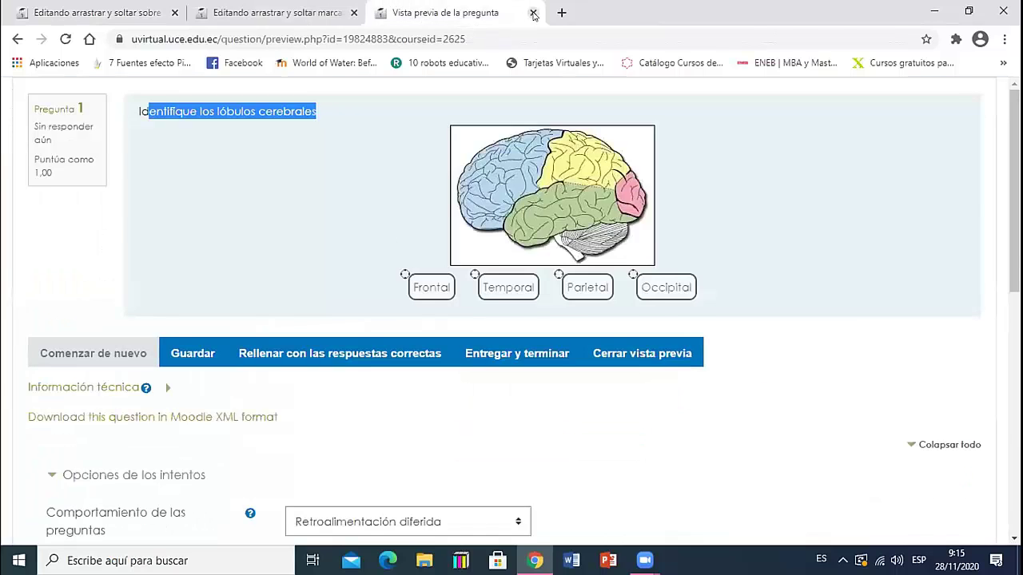
left_click(533, 13)
scroll(303, 312, "up", 20)
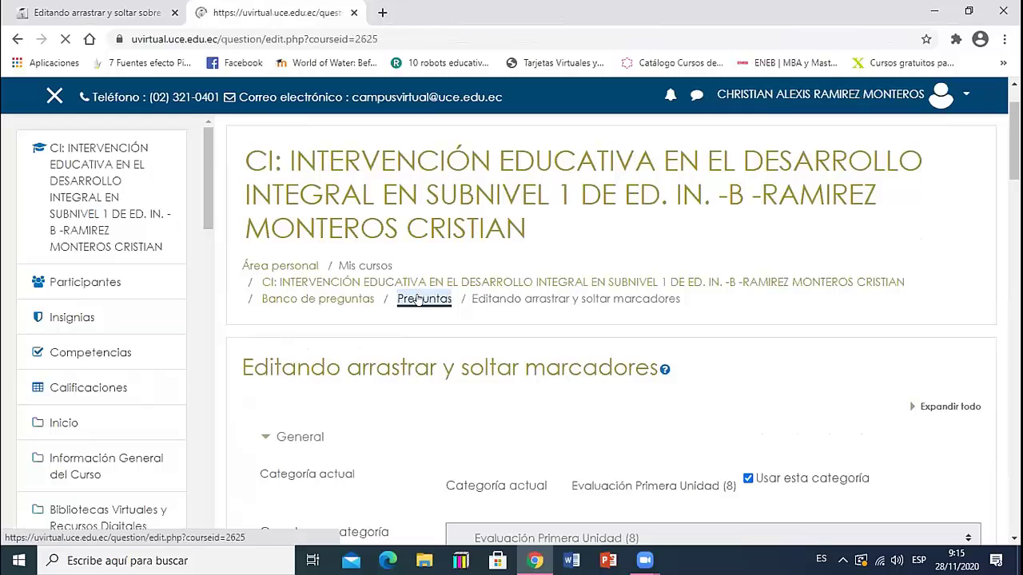
scroll(422, 298, "down", 5)
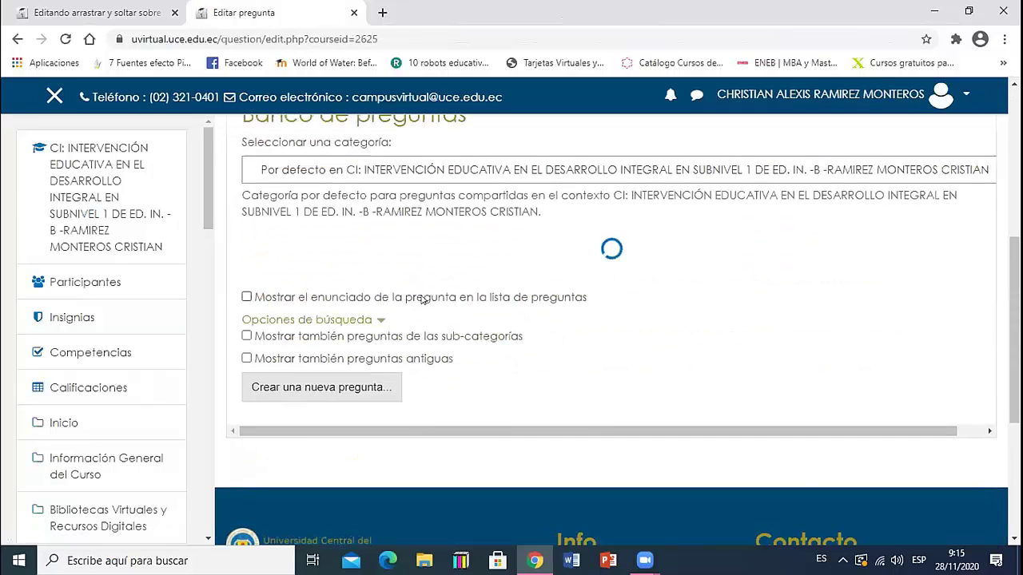
left_click(461, 316)
left_click(438, 396)
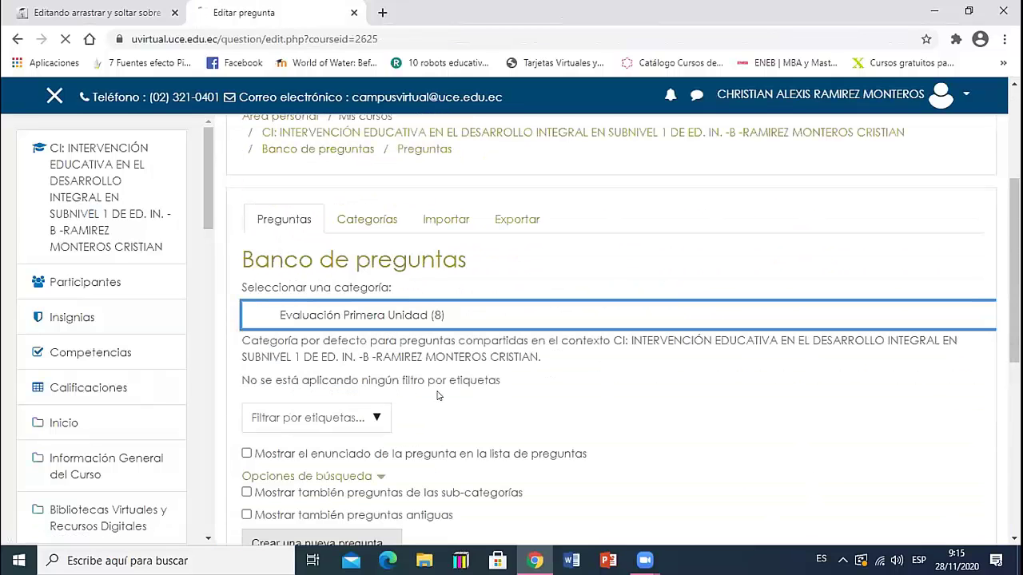
scroll(438, 395, "down", 6)
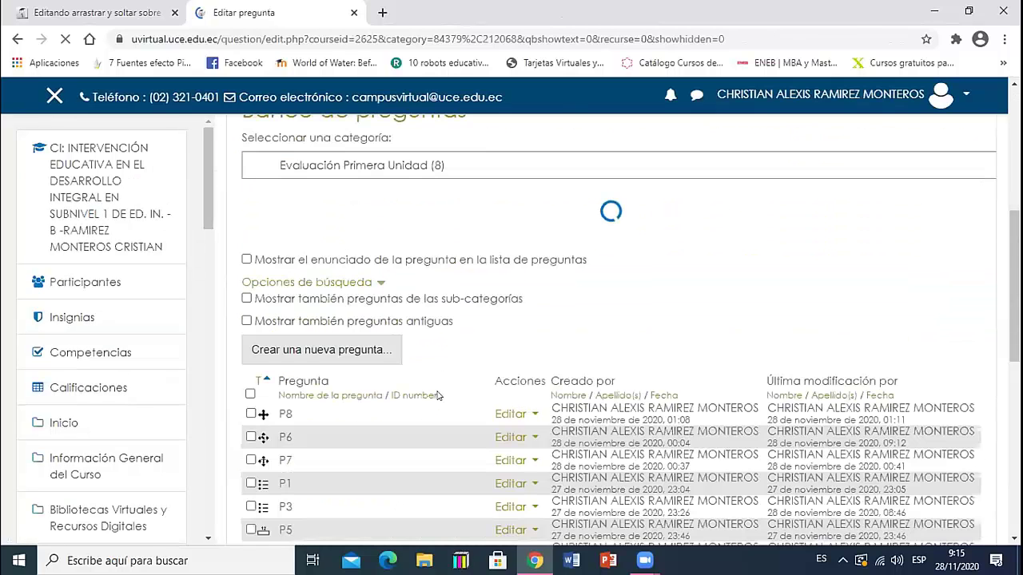
Preview question P7 and examine its statistics statement, the blanks and the draggable words
left_click(528, 318)
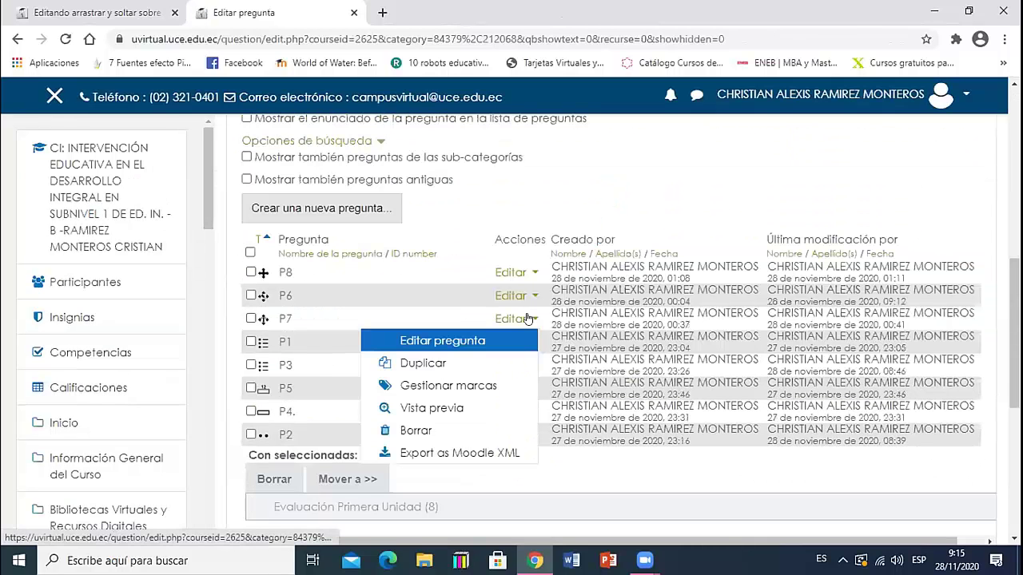
left_click(438, 408)
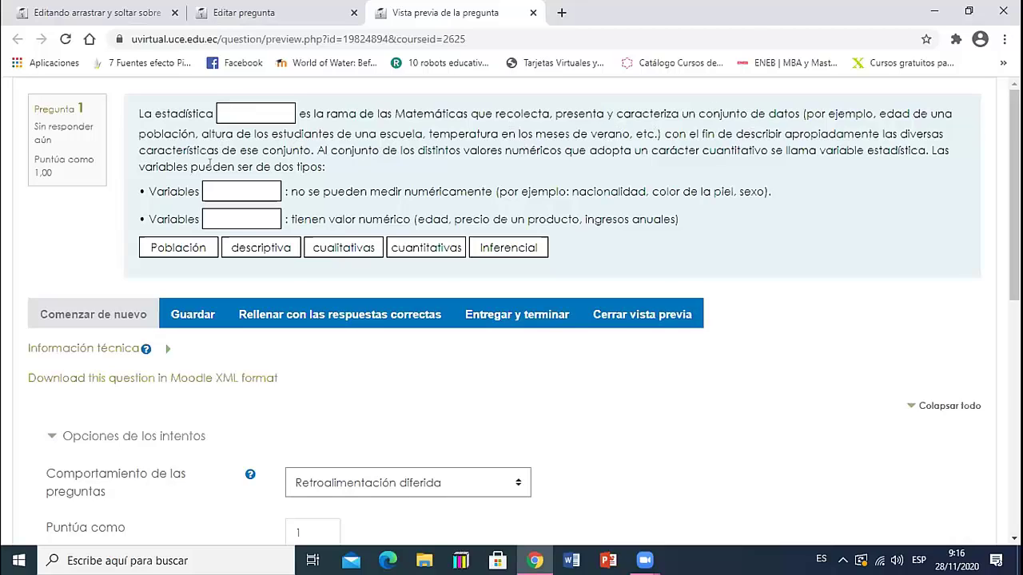
left_click(328, 166)
left_click_drag(293, 191, 499, 186)
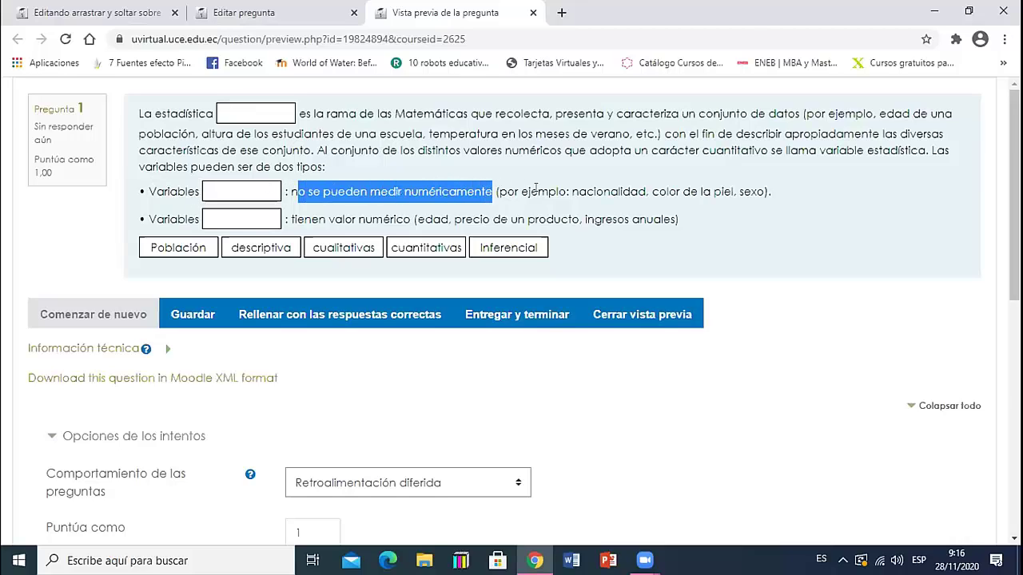
left_click(586, 190)
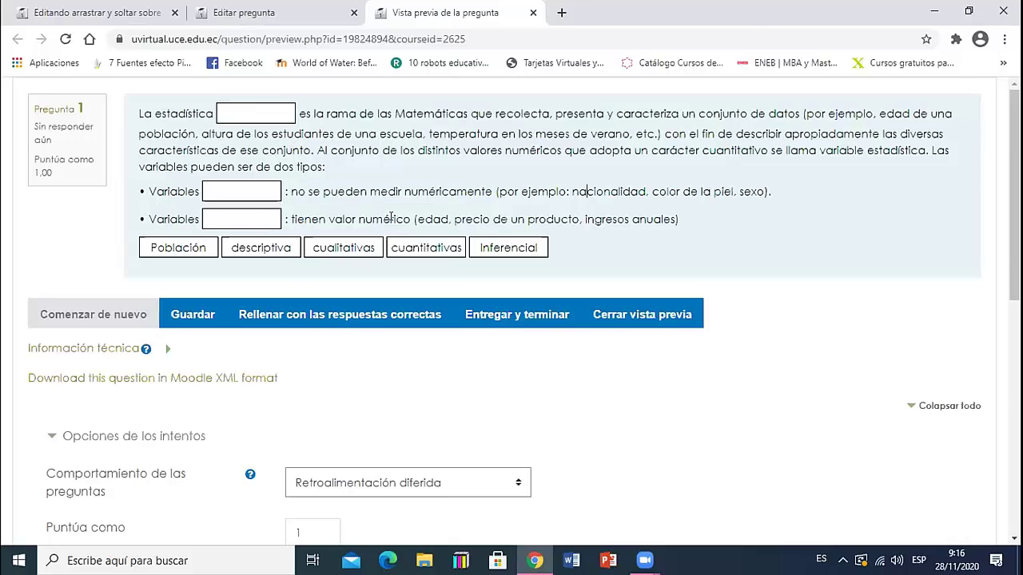
left_click_drag(703, 224, 569, 220)
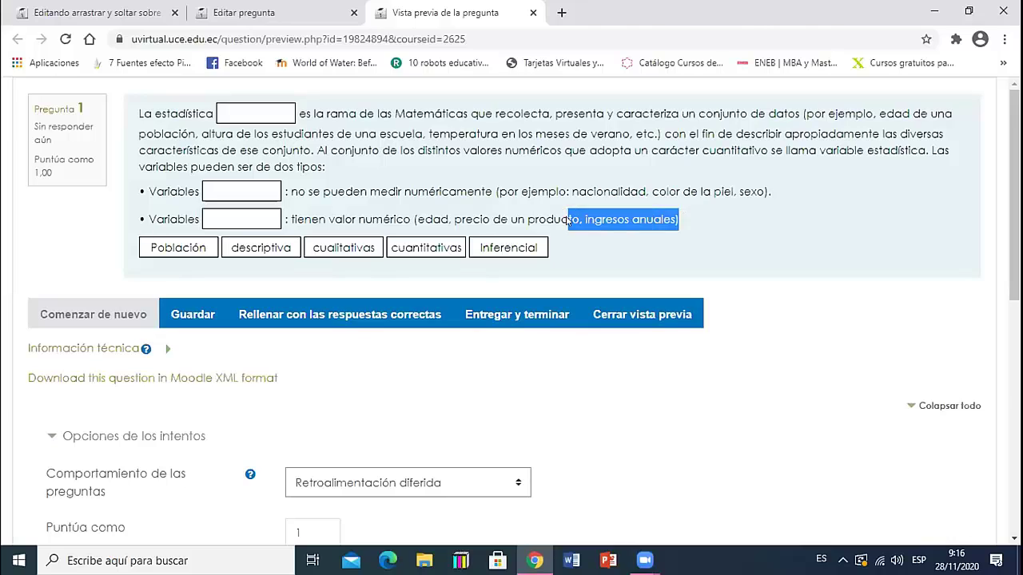
left_click(181, 181)
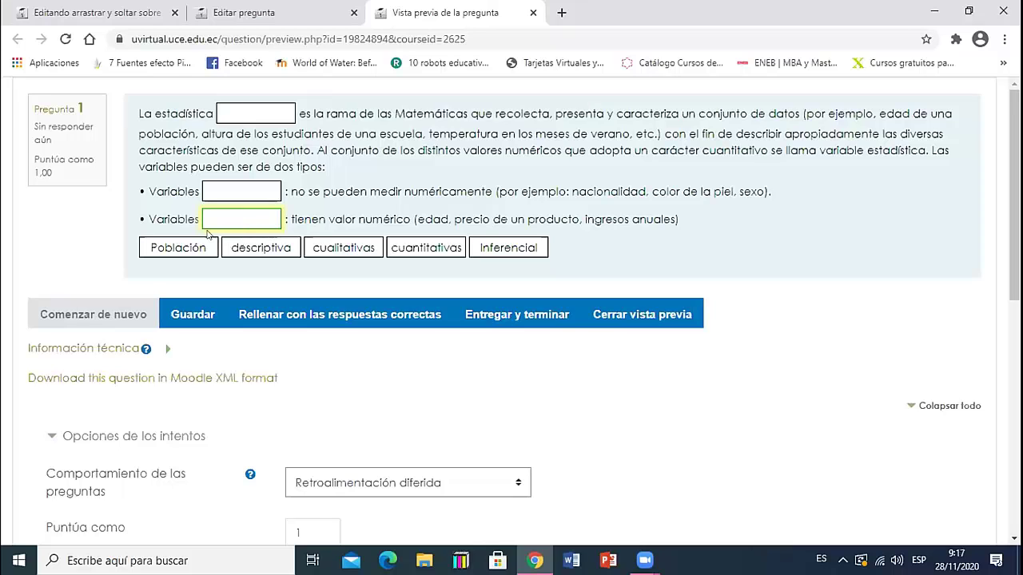
Fill the P7 preview with the correct answers and restart the attempt
left_click(371, 311)
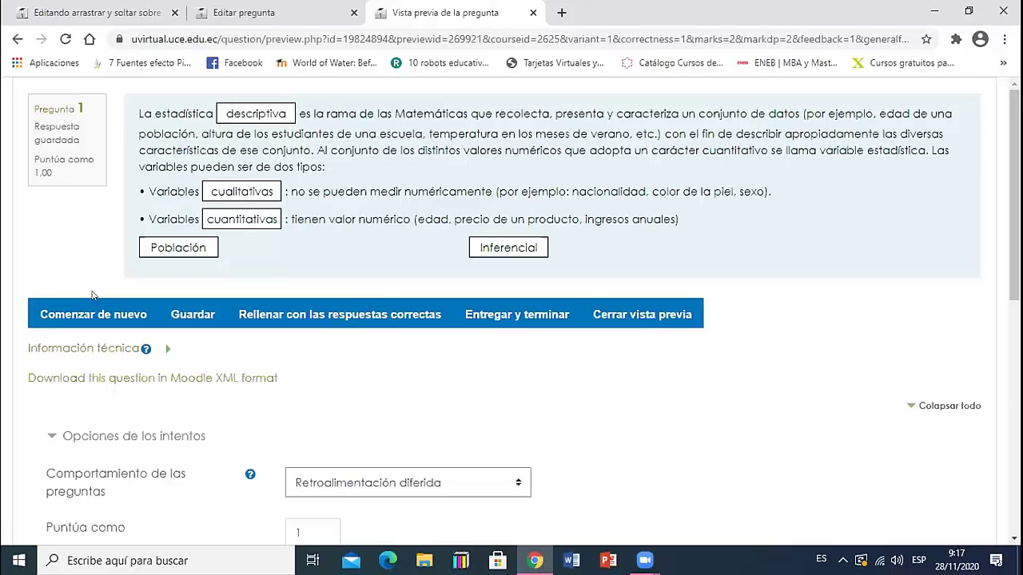
left_click(103, 317)
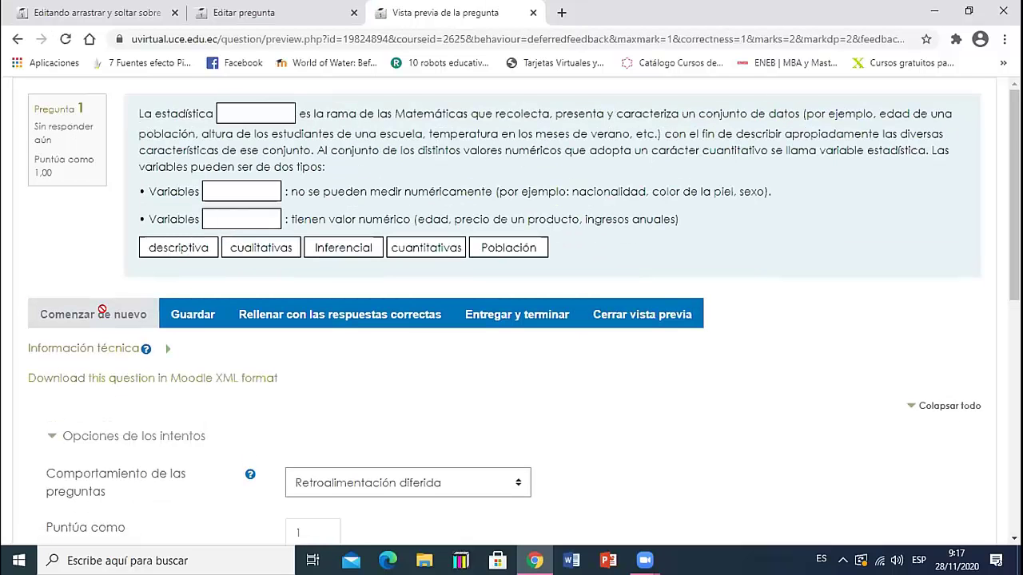
Place Inferencial in the first blank, cualitativas in the second and cuantitativas in the third, and submit the attempt
left_click_drag(342, 247, 265, 112)
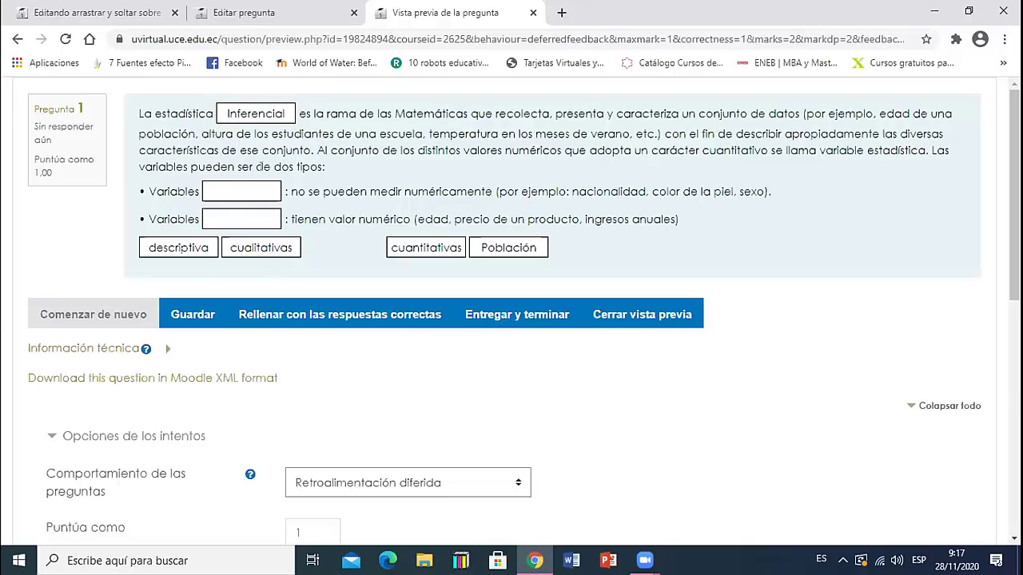
left_click_drag(272, 249, 258, 194)
left_click_drag(393, 248, 241, 220)
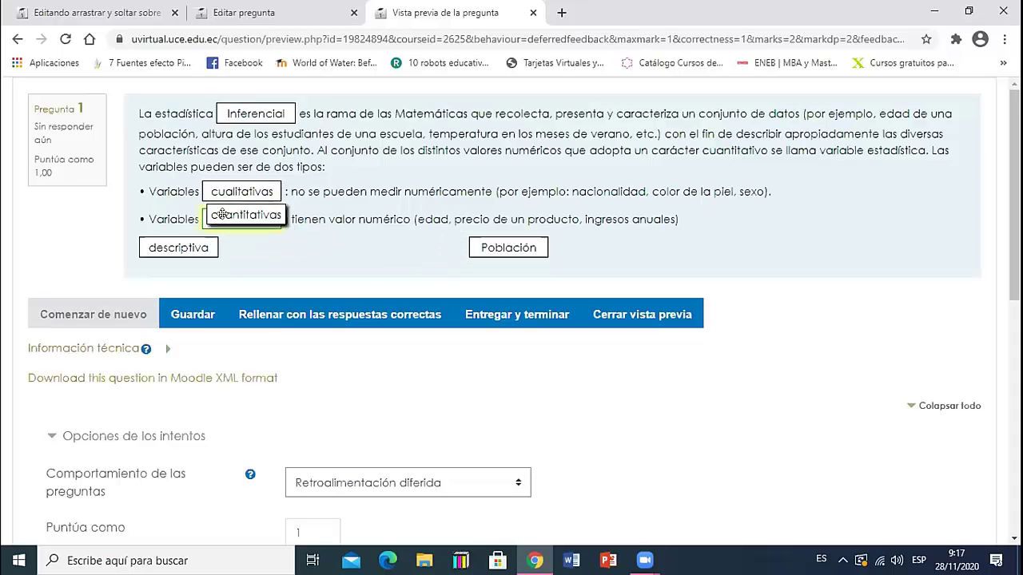
left_click(507, 316)
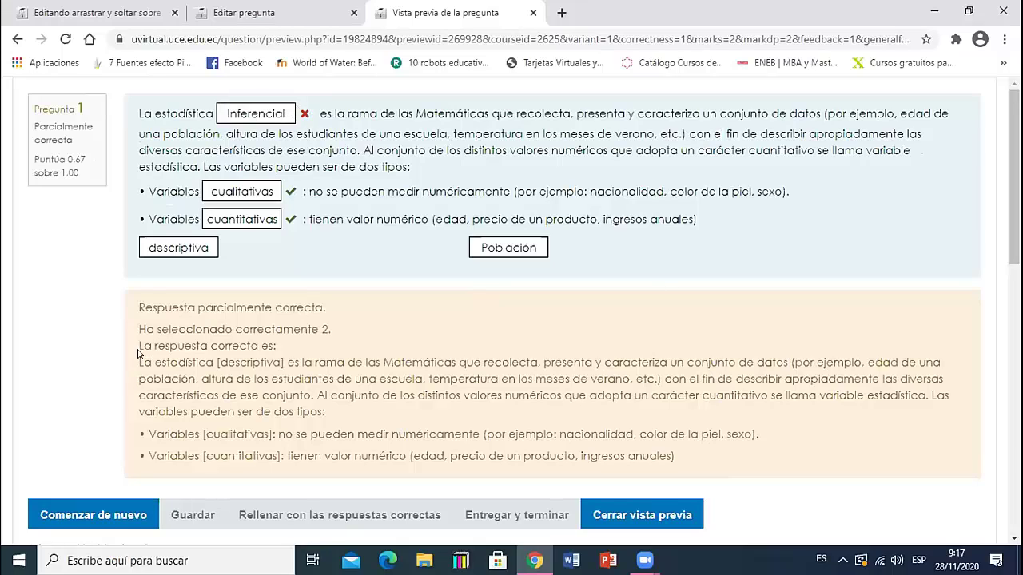
Review the feedback, the correct answer text and the score for the submitted P7 attempt
left_click_drag(139, 345, 674, 452)
left_click(675, 452)
left_click_drag(32, 152, 69, 152)
left_click(92, 162)
left_click(262, 114)
left_click(343, 319)
scroll(342, 328, "down", 1)
scroll(342, 331, "up", 1)
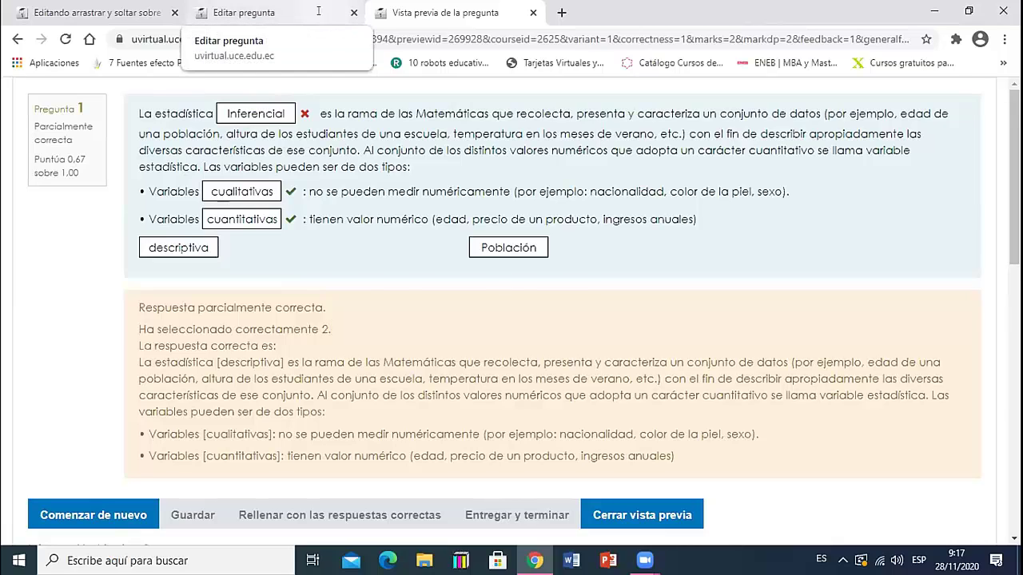
left_click(366, 283)
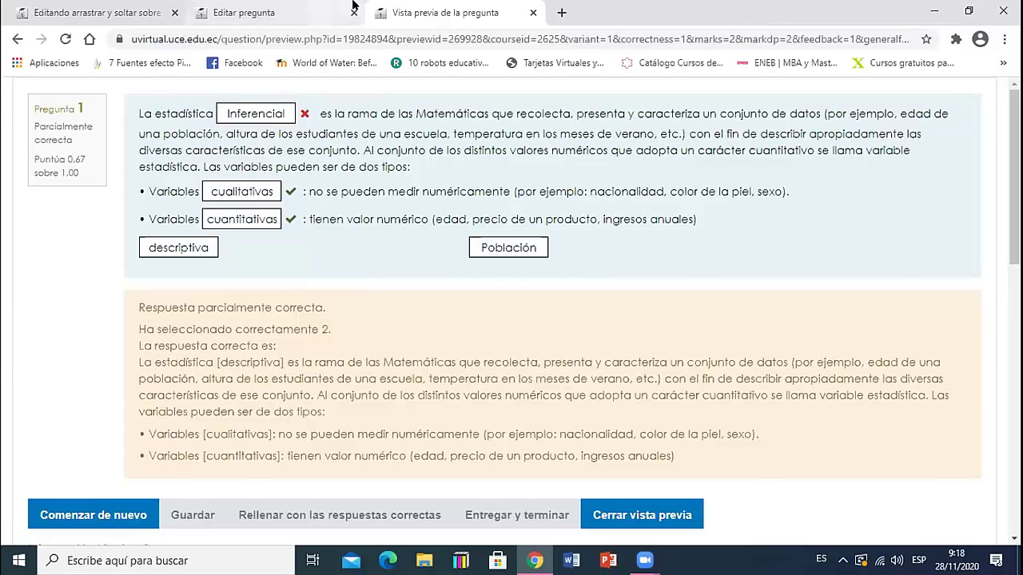
Return to the new drag-and-drop onto text question form and name the question P7
left_click(282, 10)
scroll(365, 160, "down", 1)
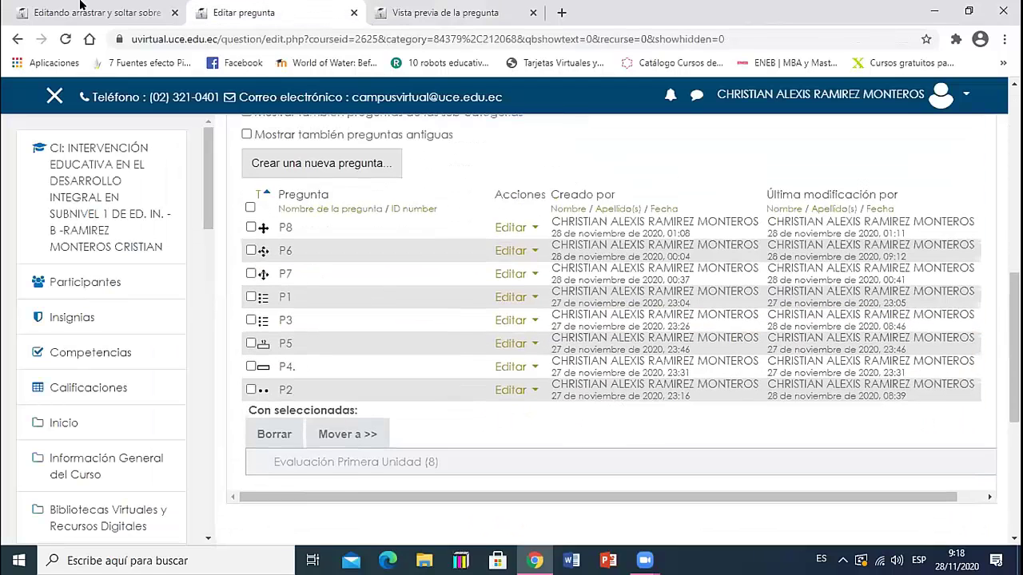
left_click(80, 5)
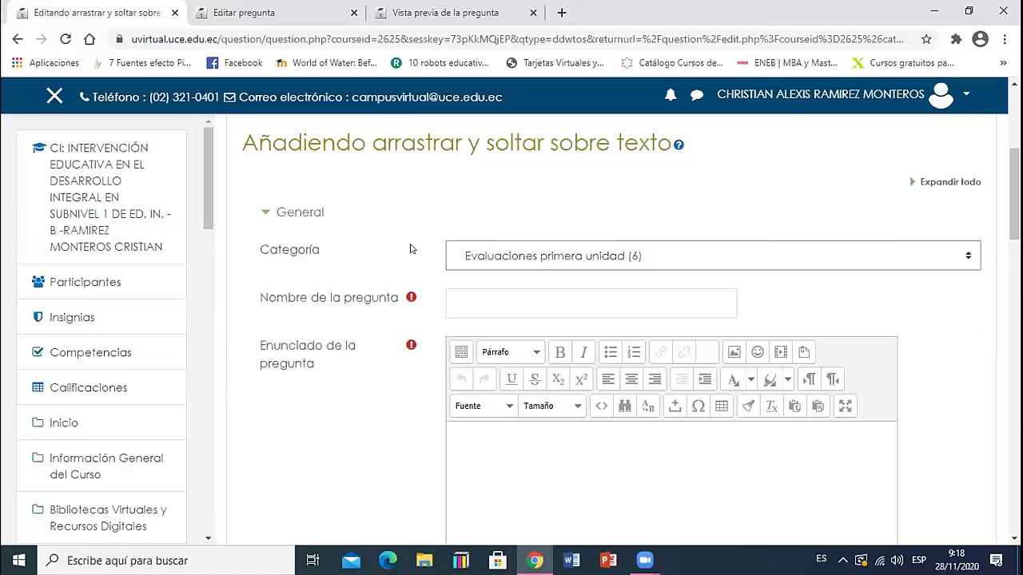
scroll(410, 249, "down", 1)
left_click(481, 232)
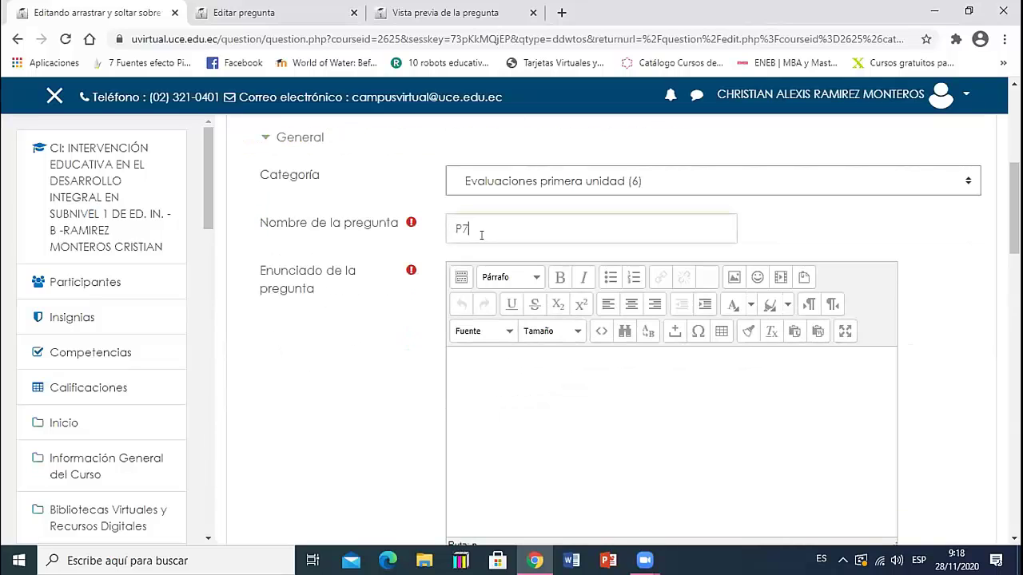
Copy the full statistics statement with both variable bullets from the P7 preview into the new question's statement
left_click(546, 389)
scroll(500, 383, "down", 2)
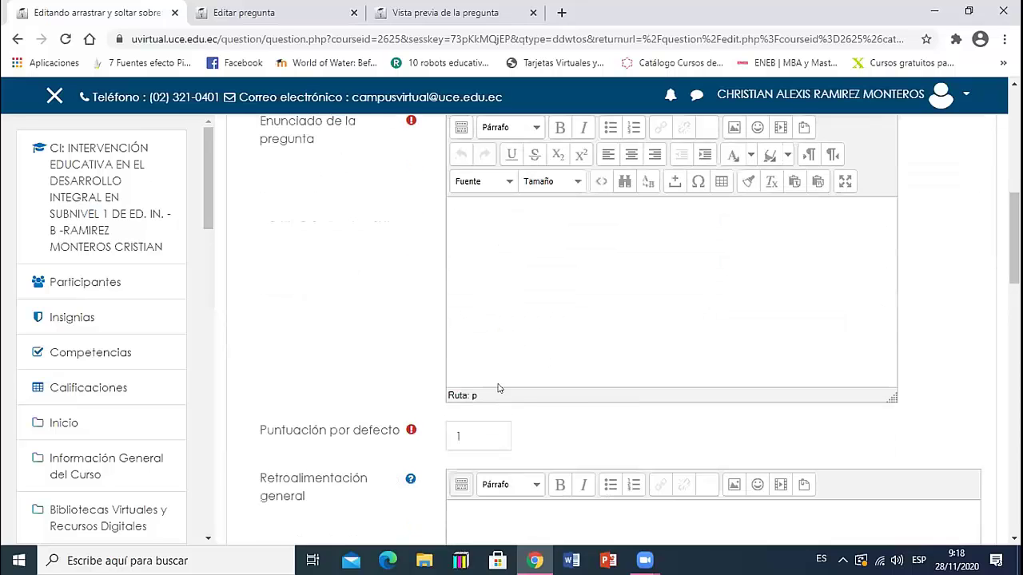
left_click(447, 10)
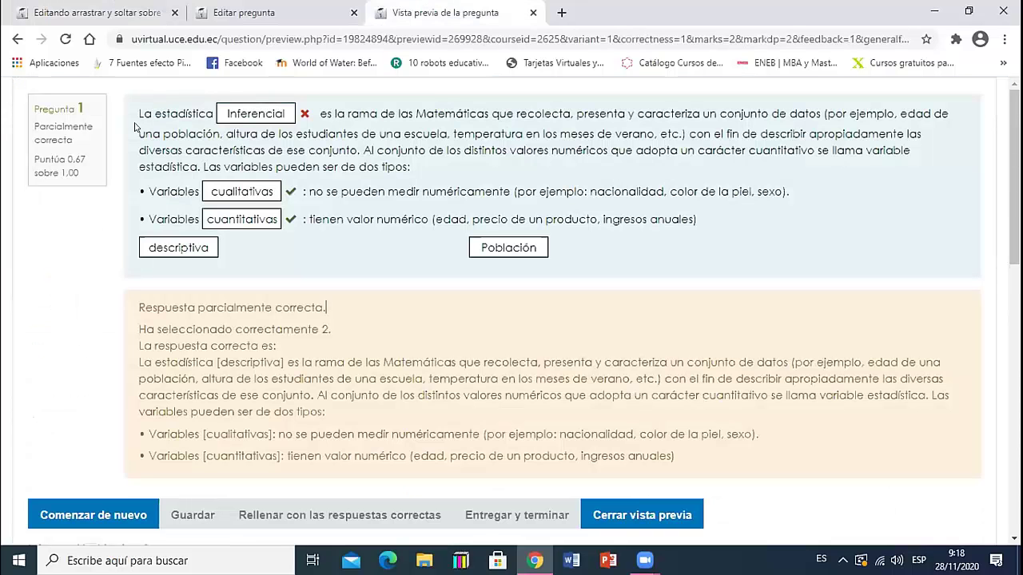
left_click_drag(138, 115, 699, 232)
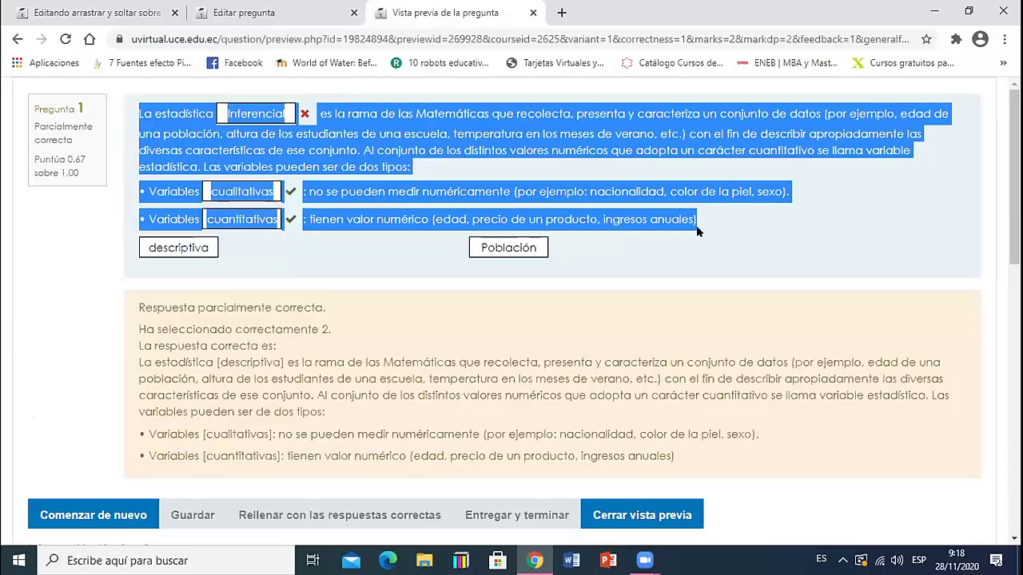
right_click(432, 133)
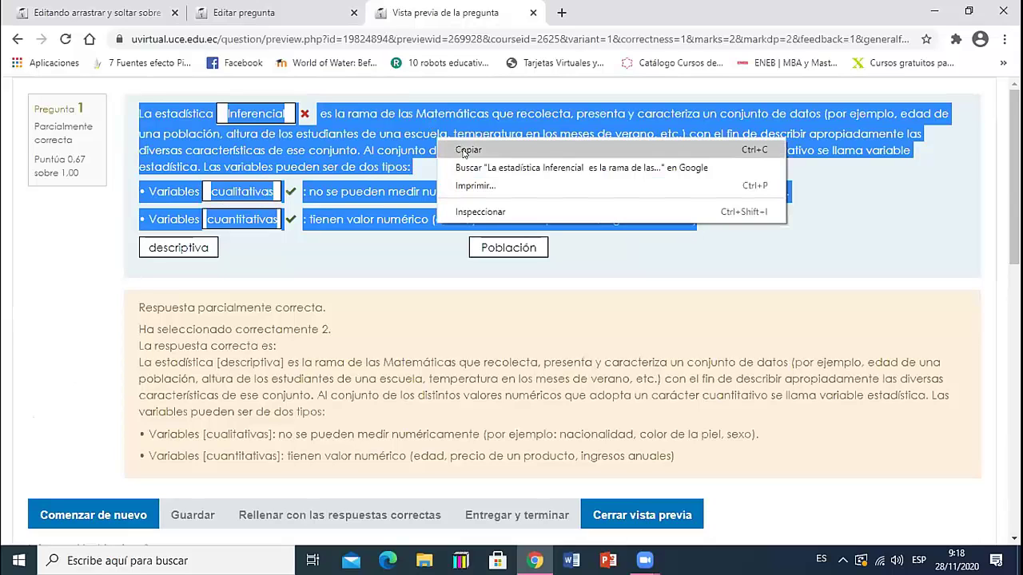
left_click(463, 149)
left_click(246, 10)
left_click(148, 9)
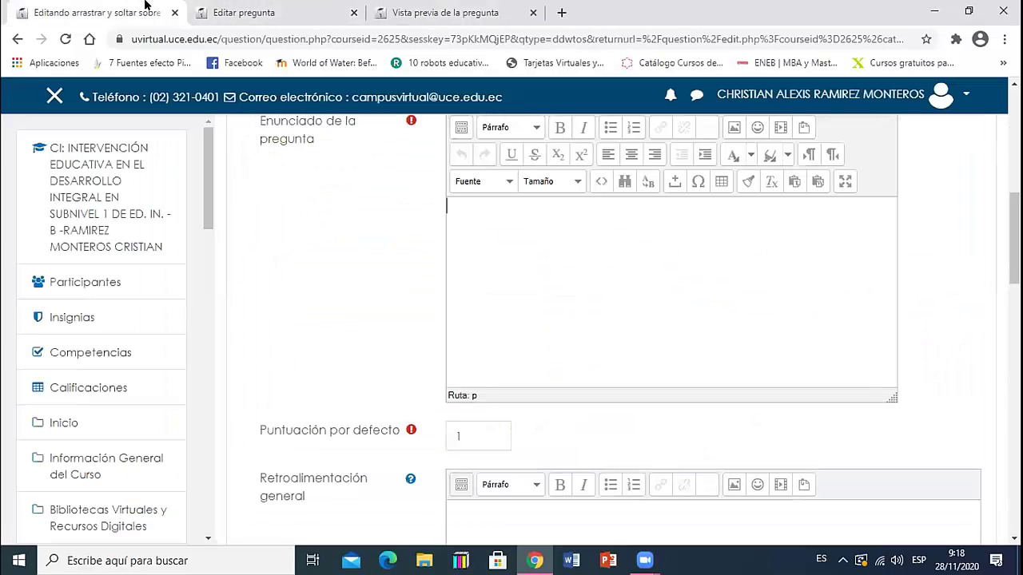
left_click(505, 240)
key("ctrl+v")
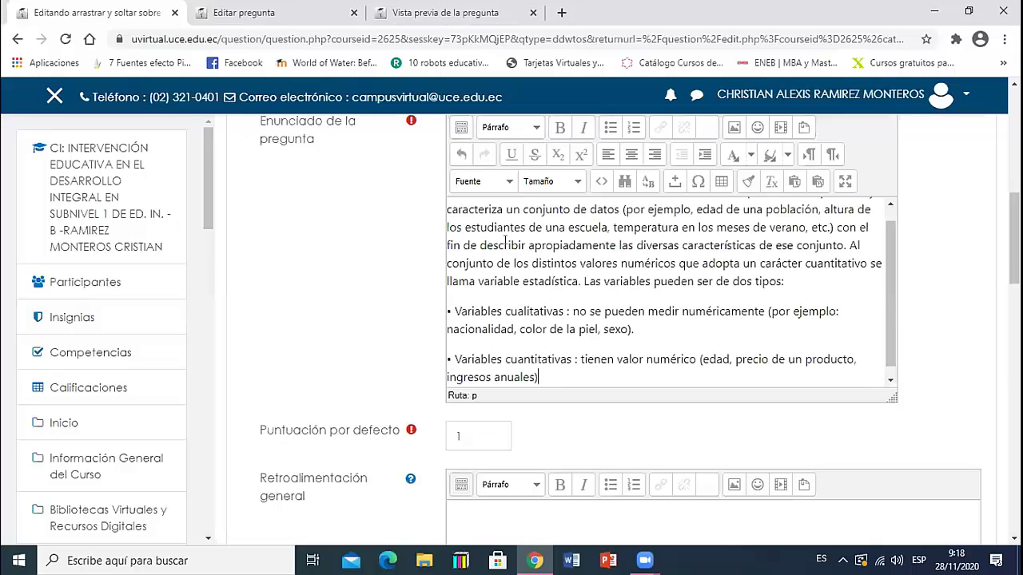
Replace the word Inferencial with descriptiva in the first sentence of the statement
key("ctrl+a")
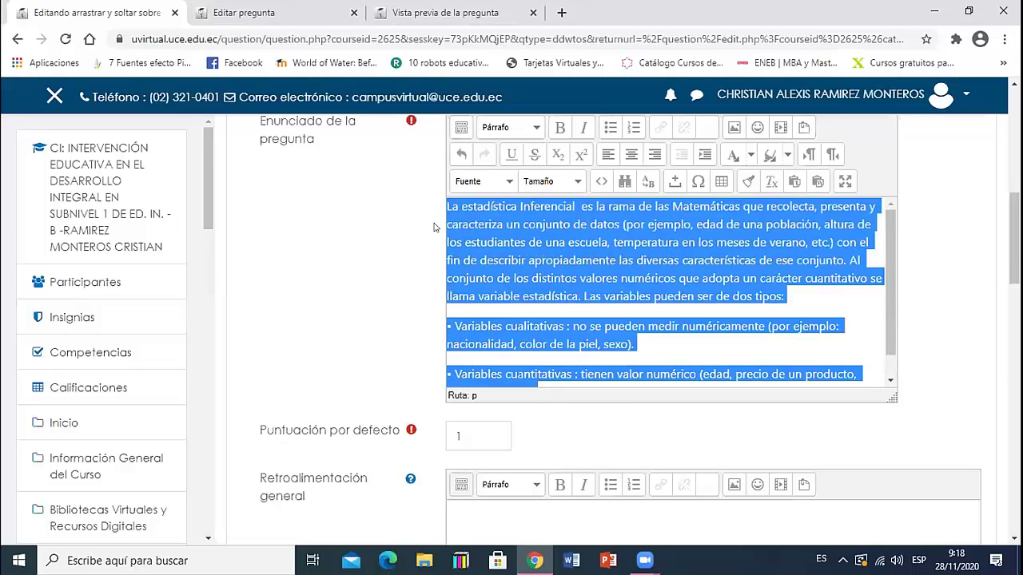
left_click(573, 210)
left_click_drag(573, 209, 513, 202)
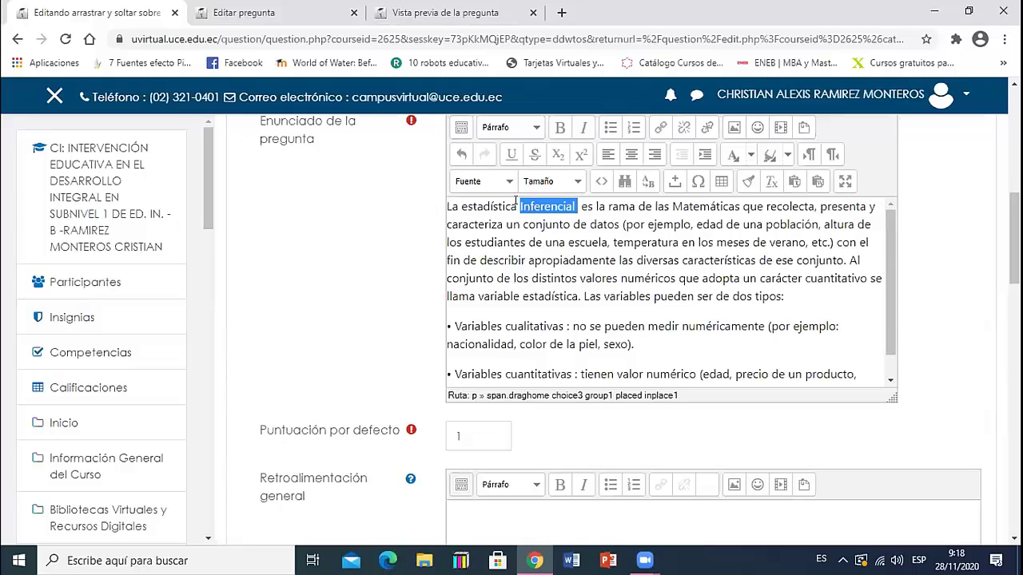
type("descriptiva")
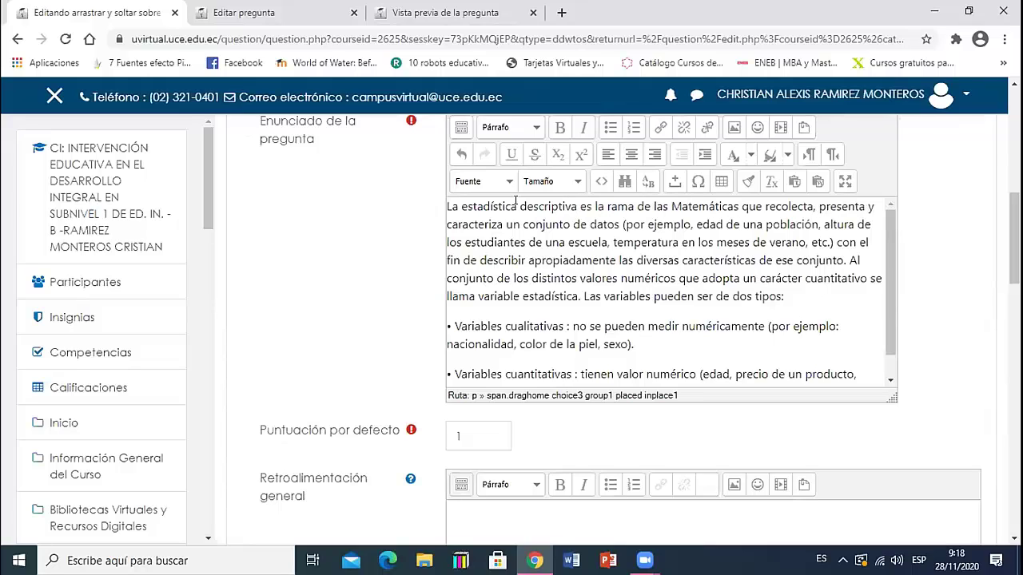
left_click_drag(575, 205, 516, 207)
scroll(528, 263, "down", 1)
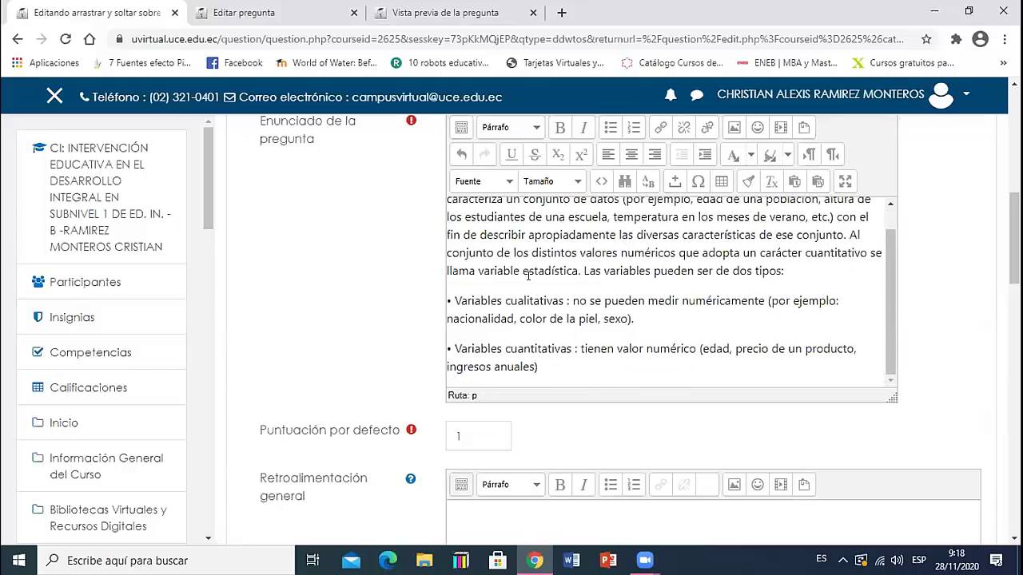
scroll(516, 320, "up", 1)
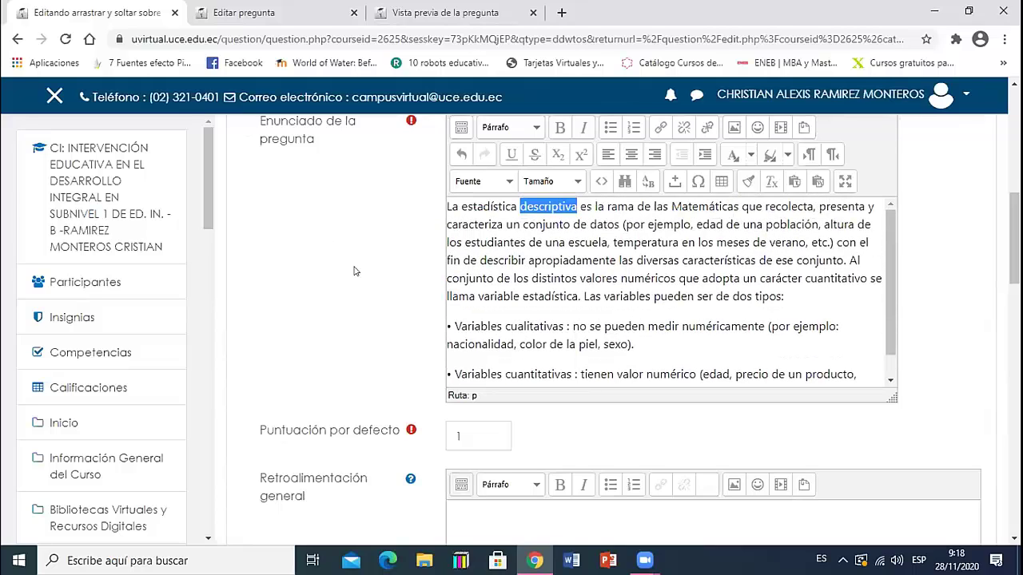
Set the question's default score to 2
scroll(368, 267, "down", 2)
scroll(395, 262, "up", 2)
scroll(485, 283, "down", 1)
scroll(311, 434, "down", 2)
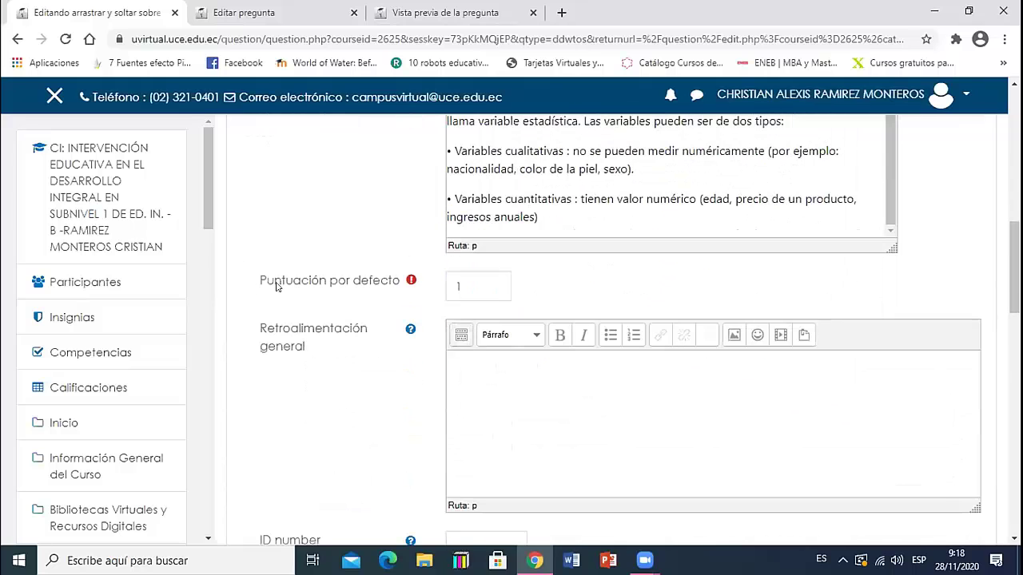
left_click(372, 286)
type("2")
left_click(575, 389)
scroll(577, 390, "down", 2)
scroll(579, 393, "down", 3)
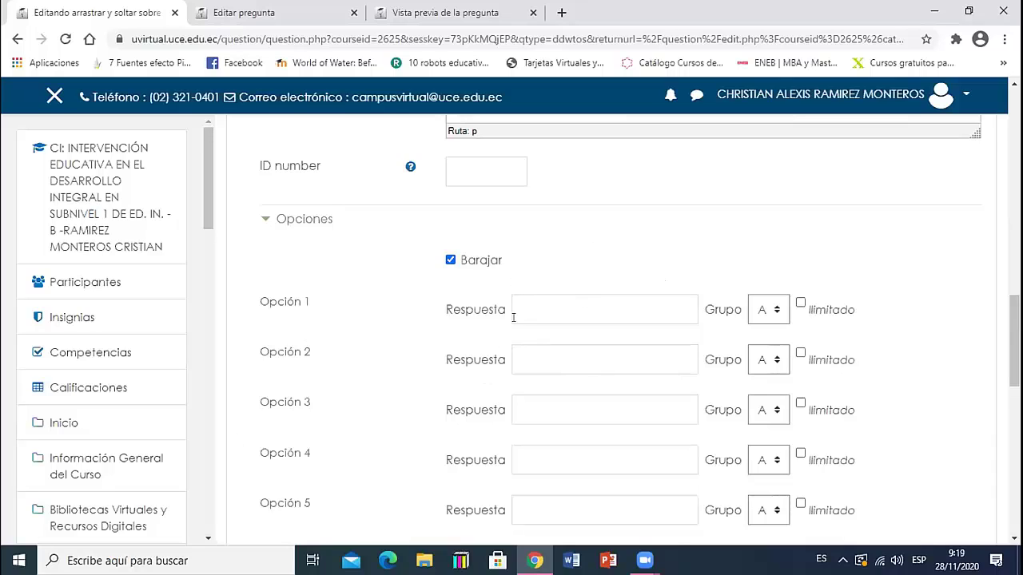
Cut the word descriptiva out of the statement and paste it as the answer for option 1
left_click(513, 310)
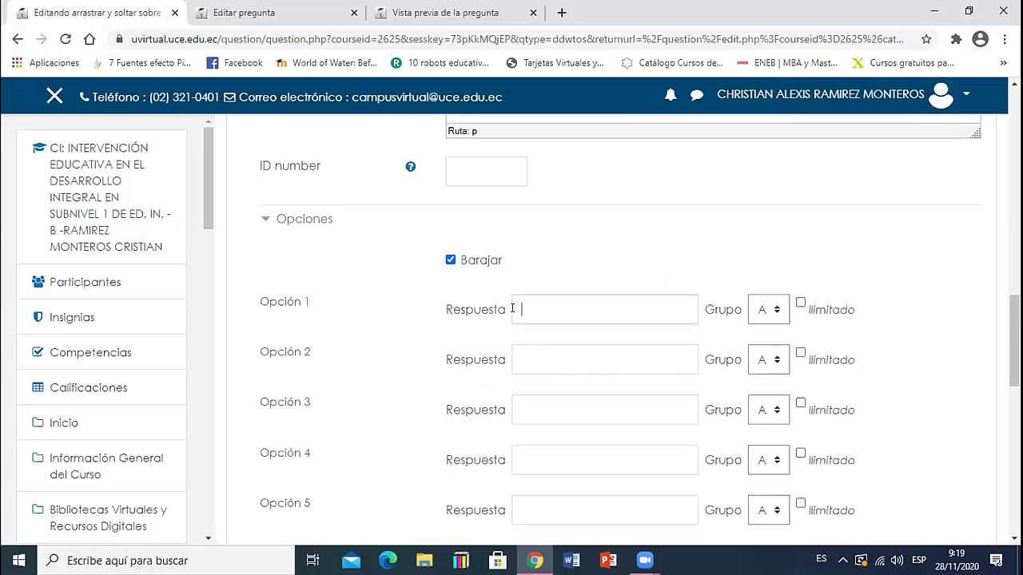
scroll(522, 309, "up", 15)
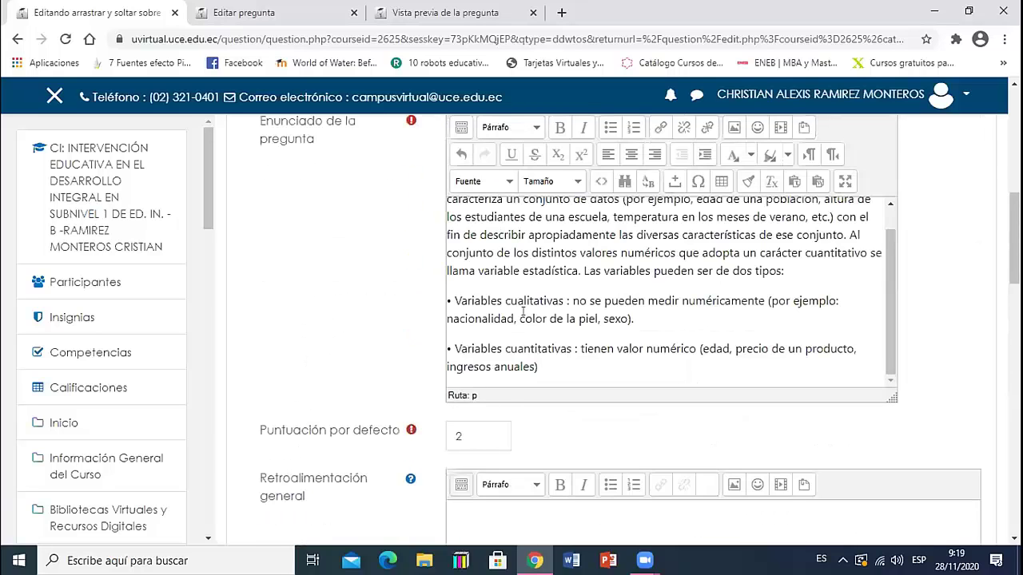
scroll(883, 259, "down", 4)
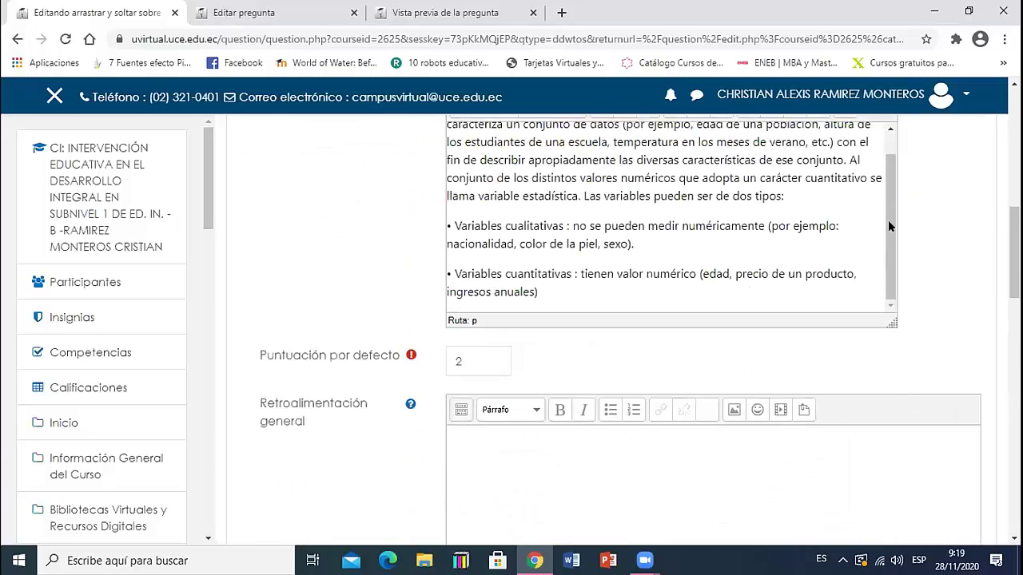
scroll(529, 141, "up", 1)
double_click(529, 140)
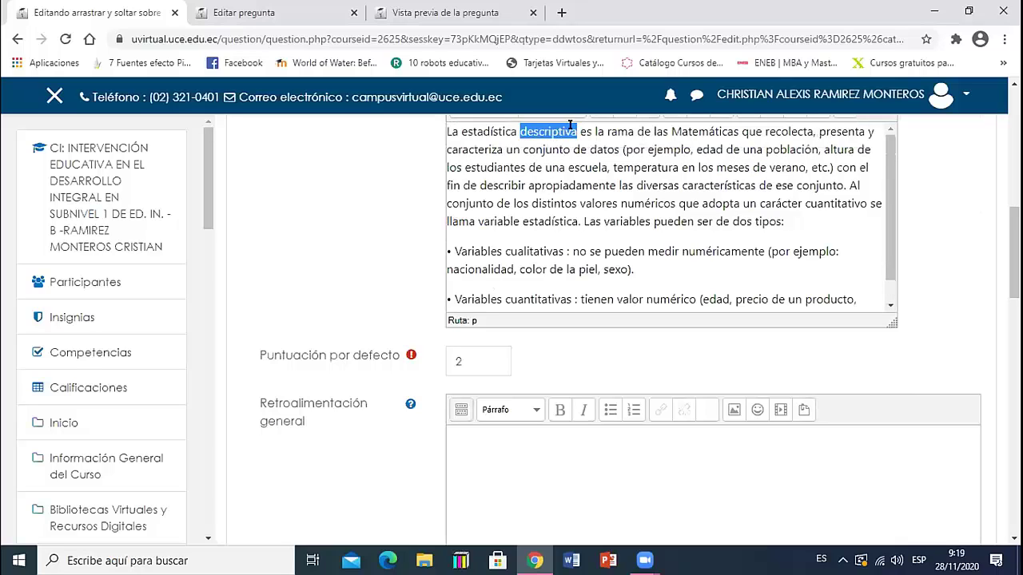
key("ctrl+x")
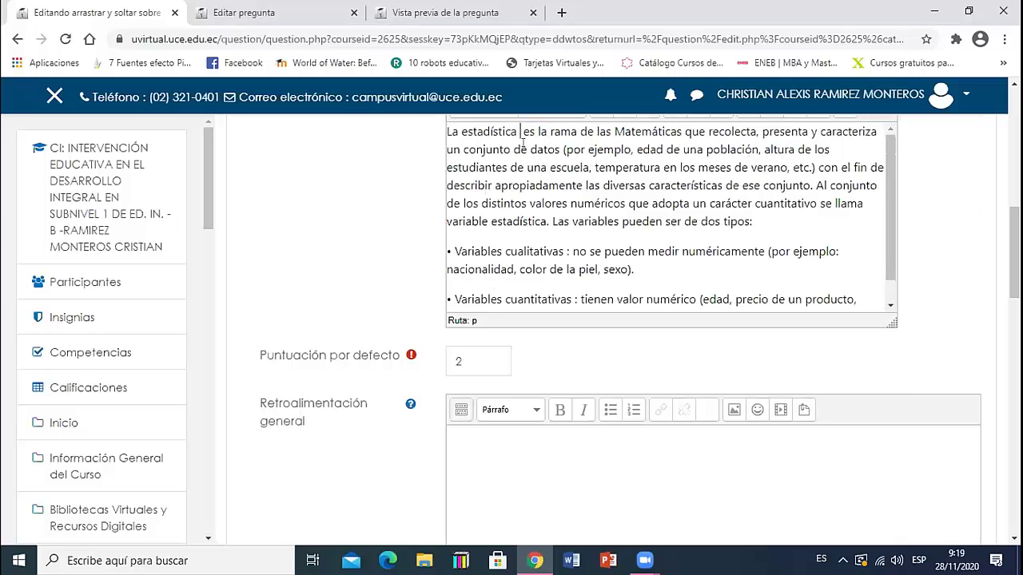
scroll(568, 351, "down", 5)
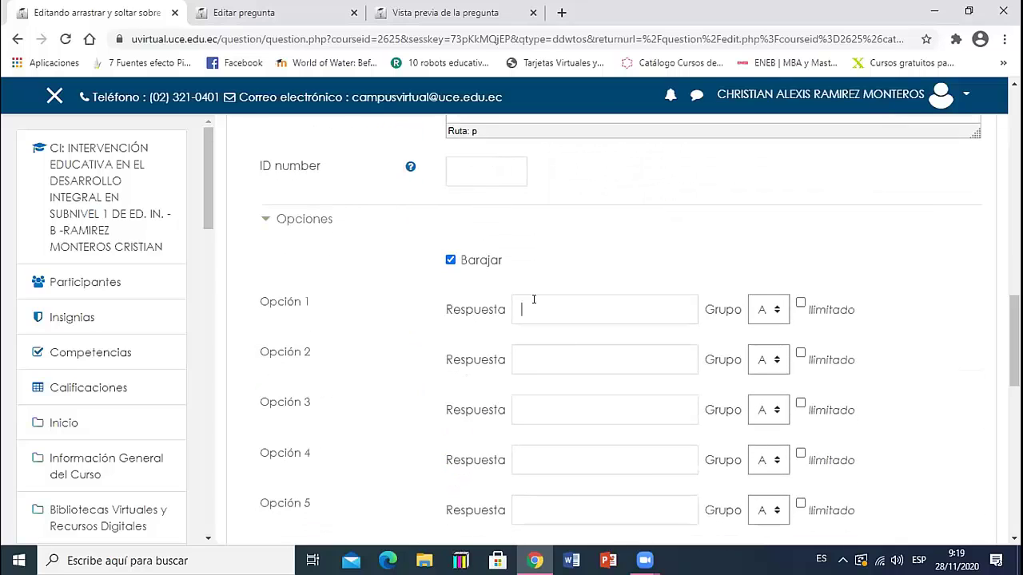
key("ctrl+v")
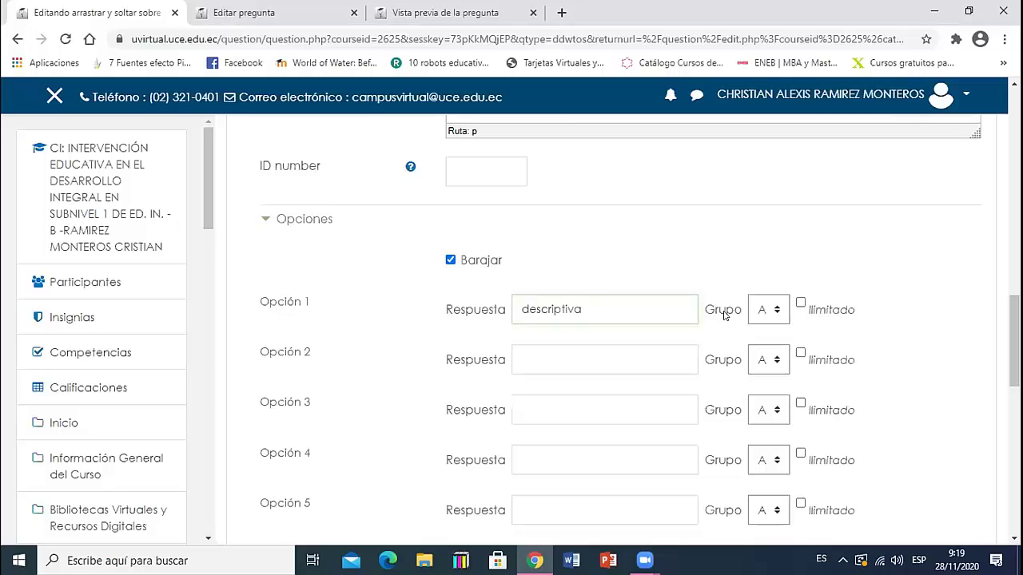
Check the group choices for option 1 and leave it in group A
scroll(577, 308, "up", 4)
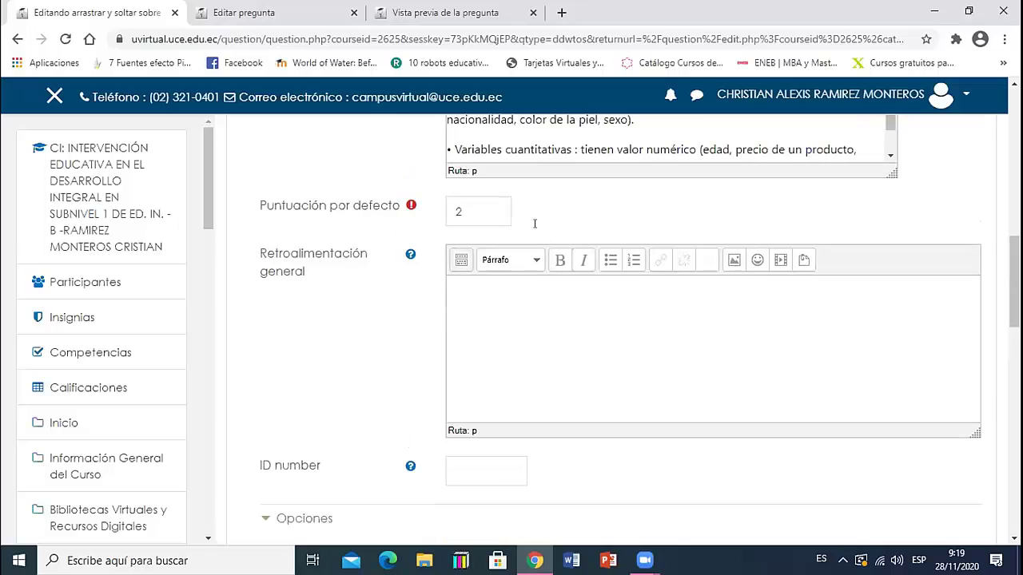
scroll(532, 221, "down", 2)
scroll(576, 346, "down", 2)
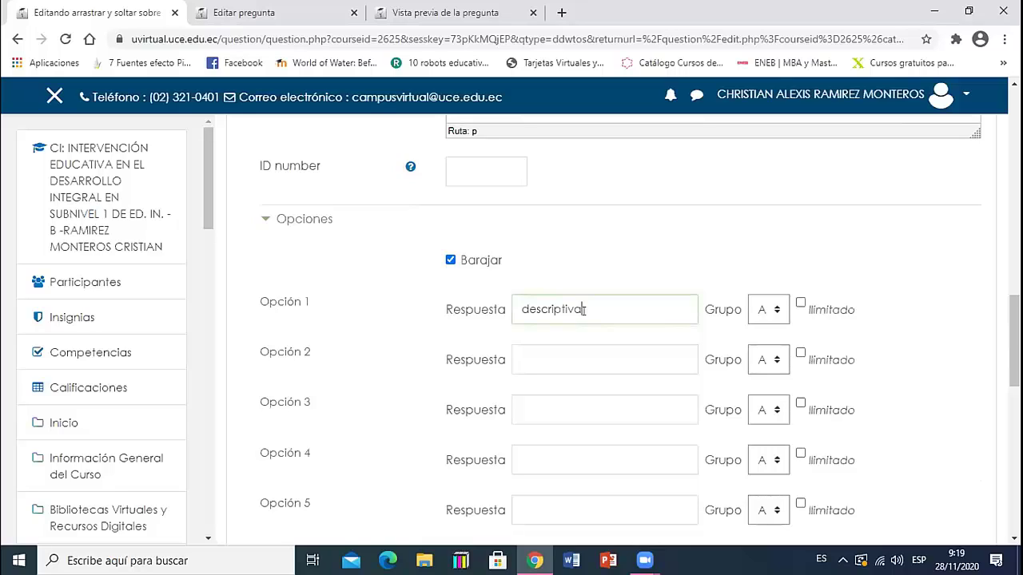
left_click(771, 309)
left_click(771, 309)
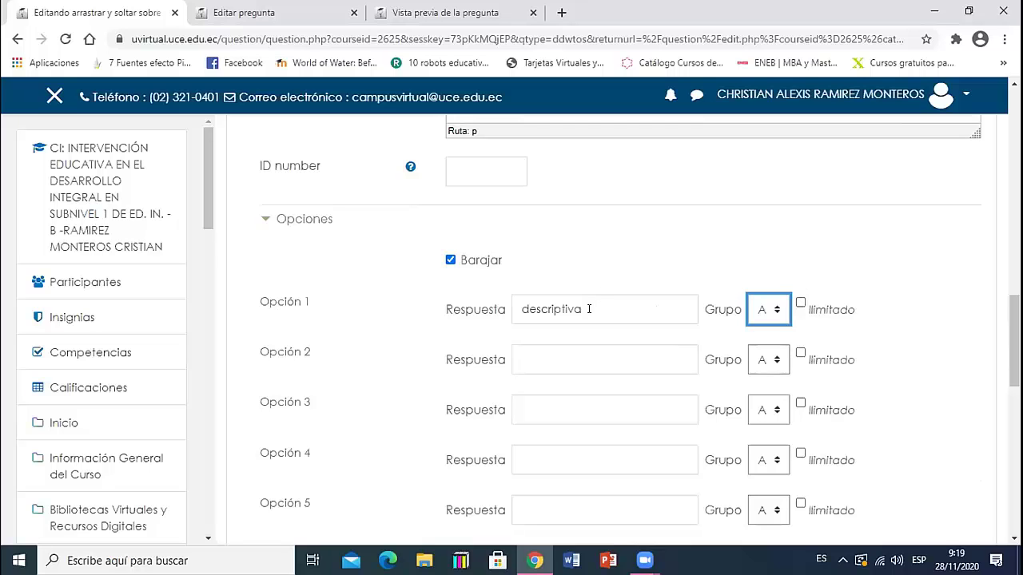
Move the word cualitativas from the first bullet of the statement into the answer for option 2
scroll(636, 310, "up", 6)
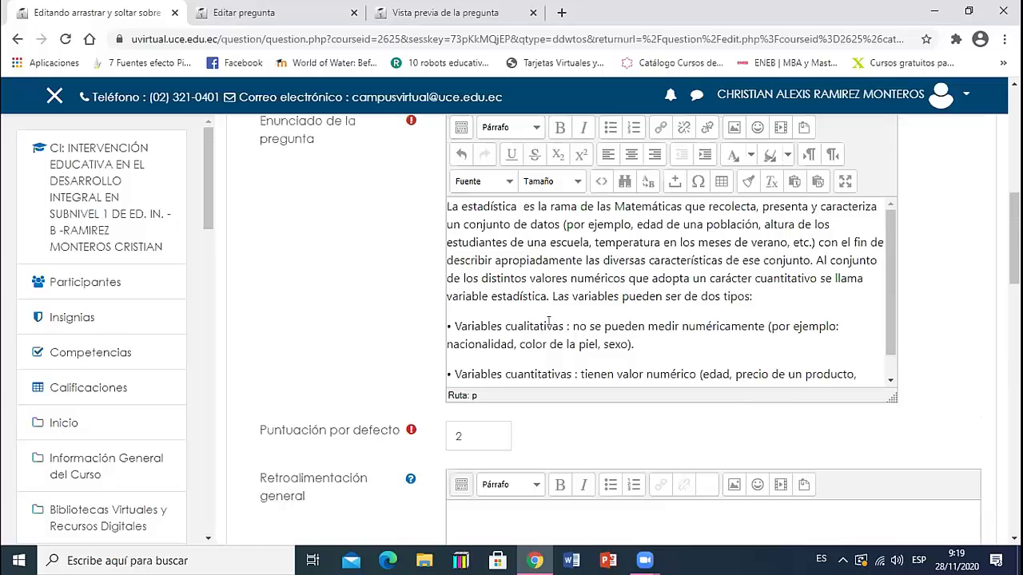
left_click_drag(563, 325, 501, 320)
key("Delete")
scroll(568, 353, "down", 1)
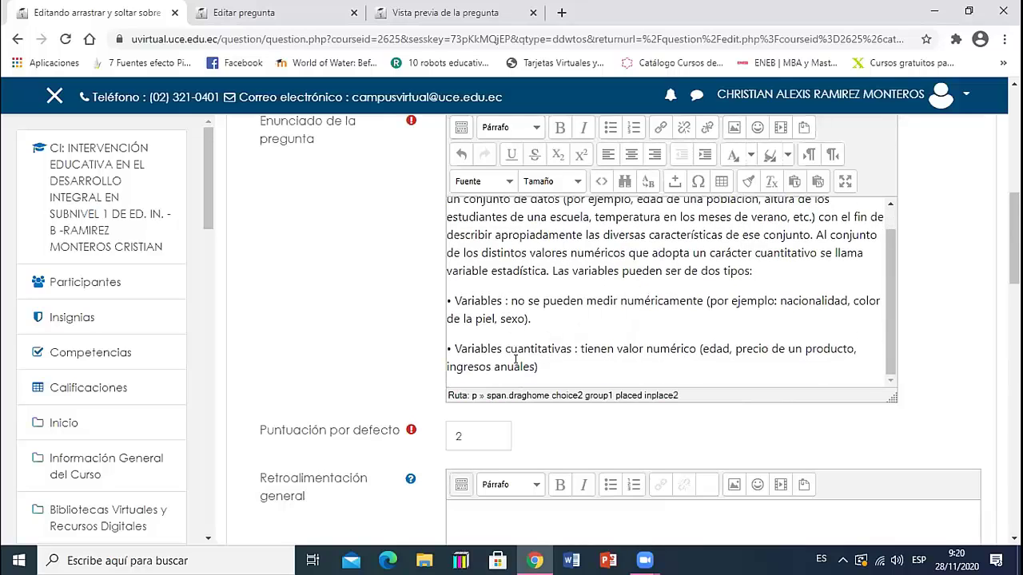
scroll(568, 354, "down", 10)
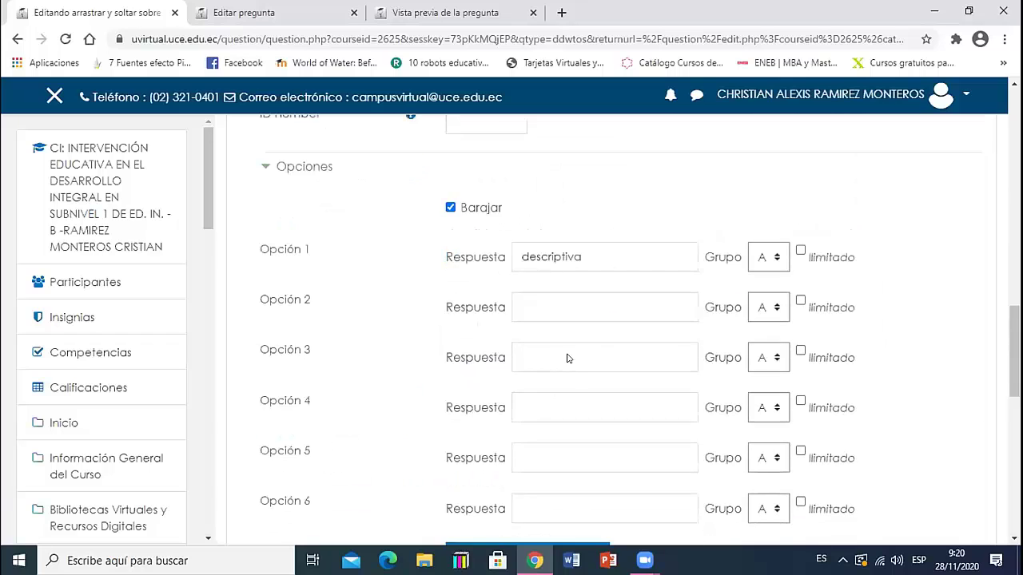
left_click(536, 204)
key("ctrl+v")
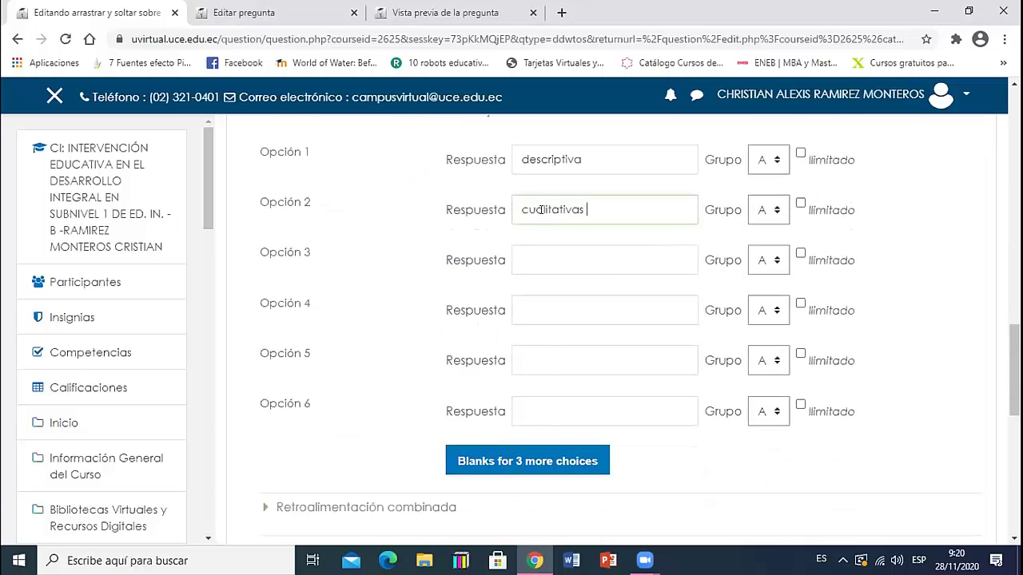
Move the word cuantitativas from the second bullet of the statement into the answer for option 3
scroll(543, 283, "up", 10)
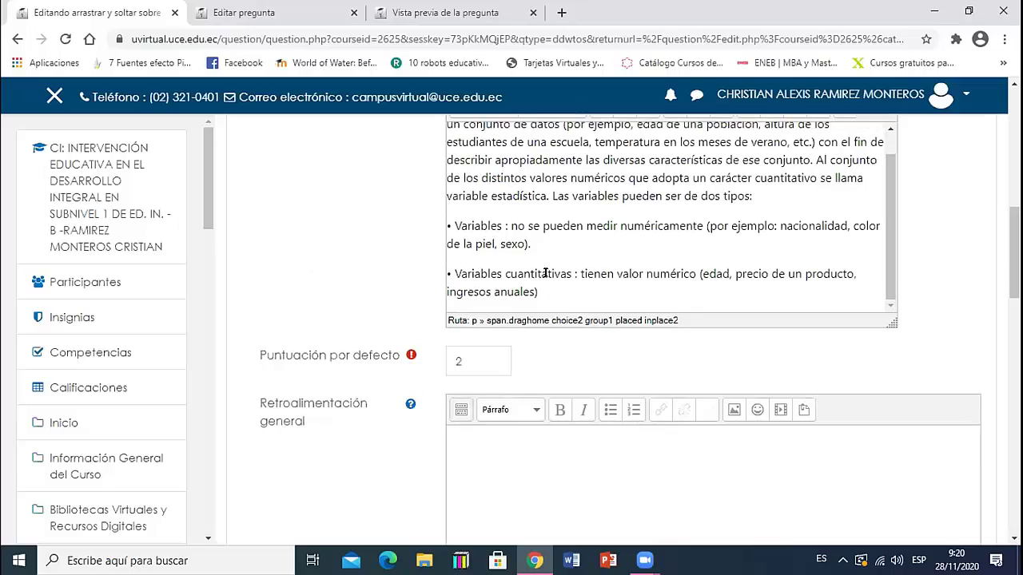
left_click_drag(570, 272, 503, 274)
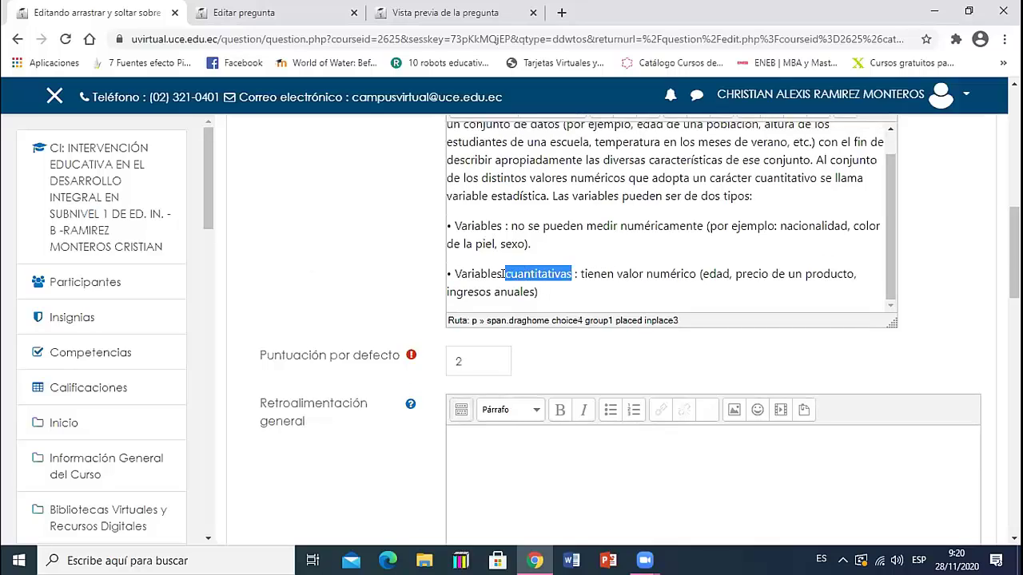
key("ctrl+x")
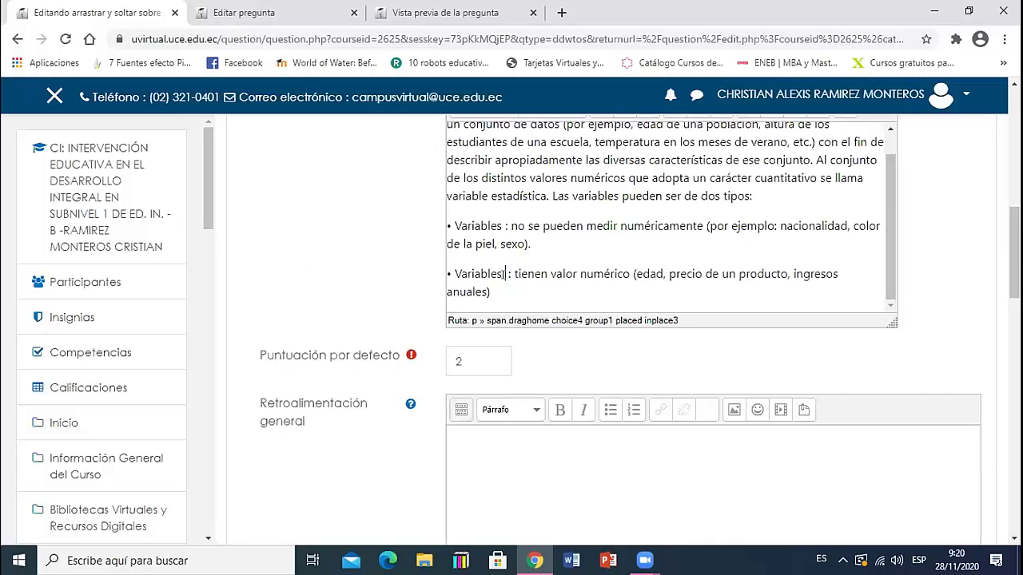
scroll(508, 352, "down", 10)
scroll(510, 365, "up", 2)
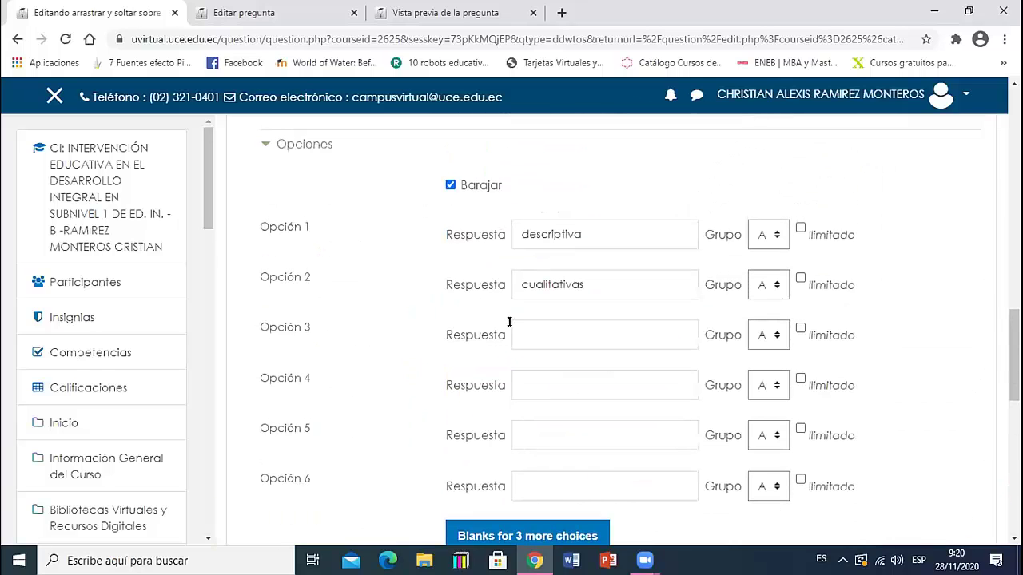
left_click(527, 333)
key("ctrl+v")
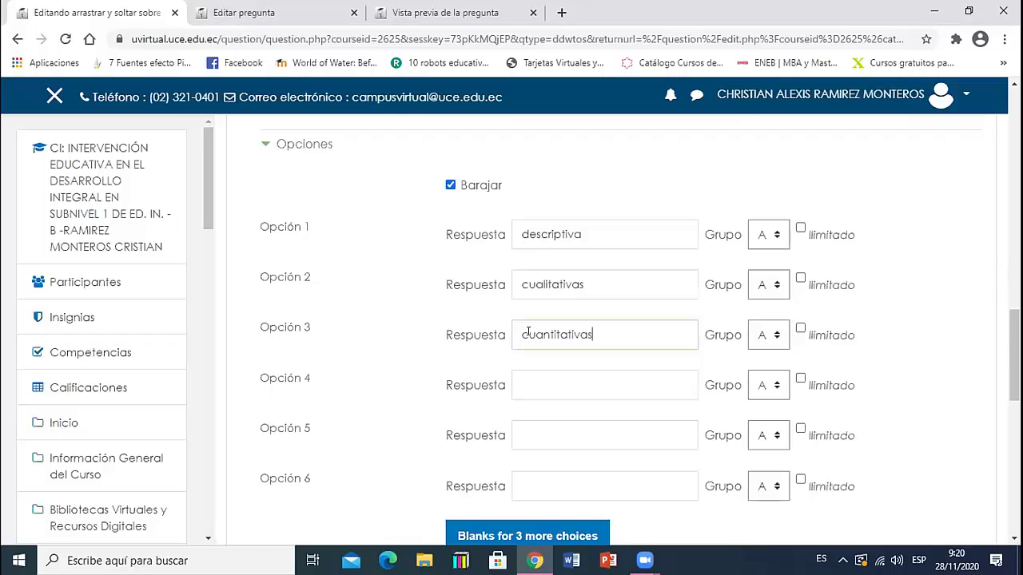
Open the existing P7 question from the Evaluación Primera Unidad question list for editing in the second browser tab
scroll(293, 282, "up", 1)
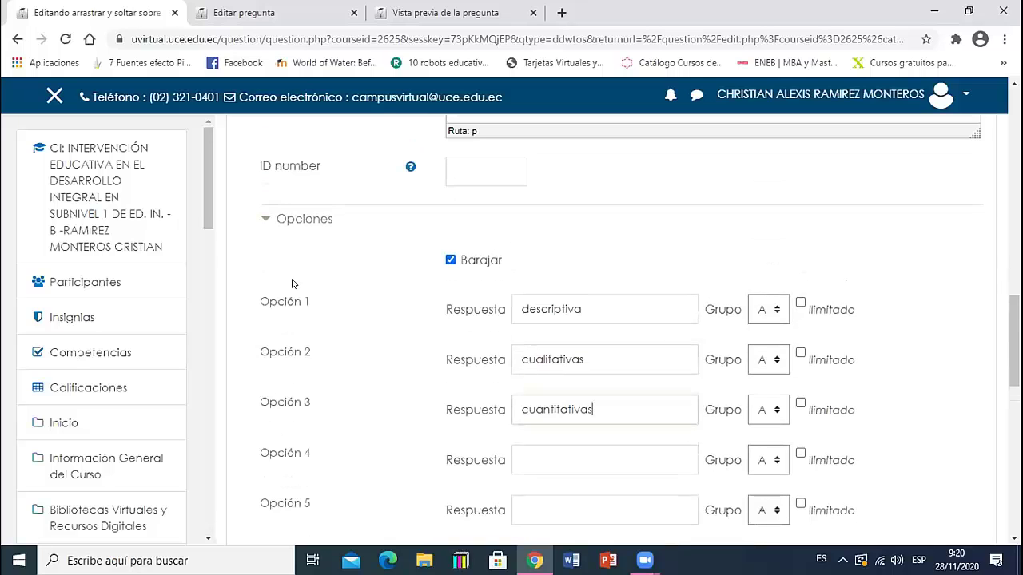
scroll(541, 331, "up", 6)
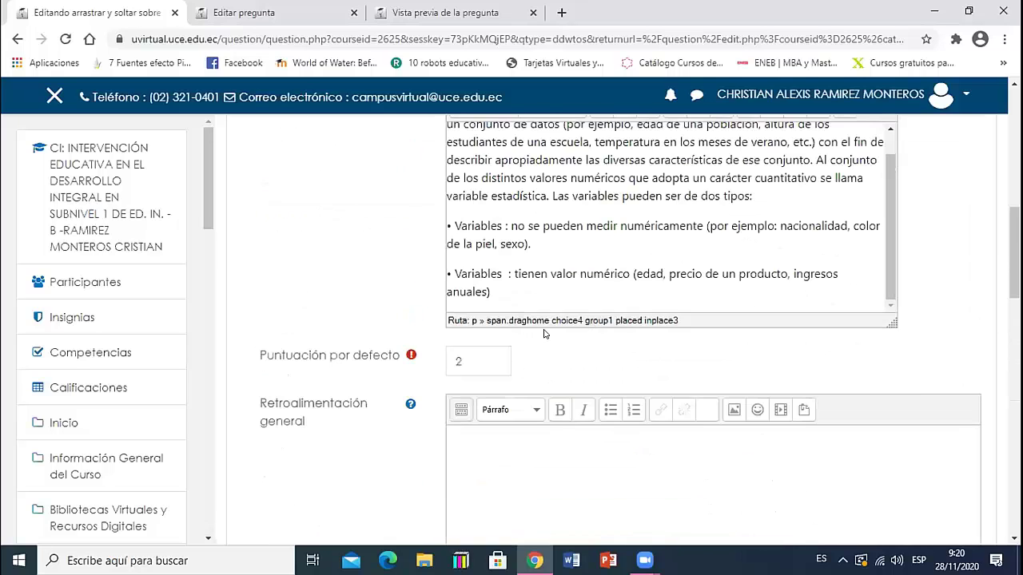
scroll(540, 331, "up", 2)
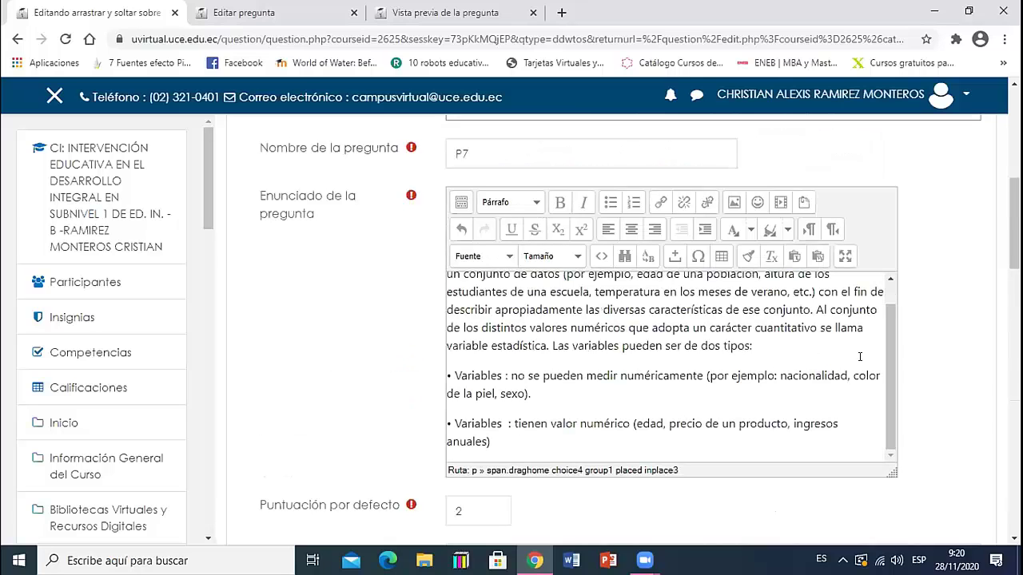
scroll(888, 360, "up", 1)
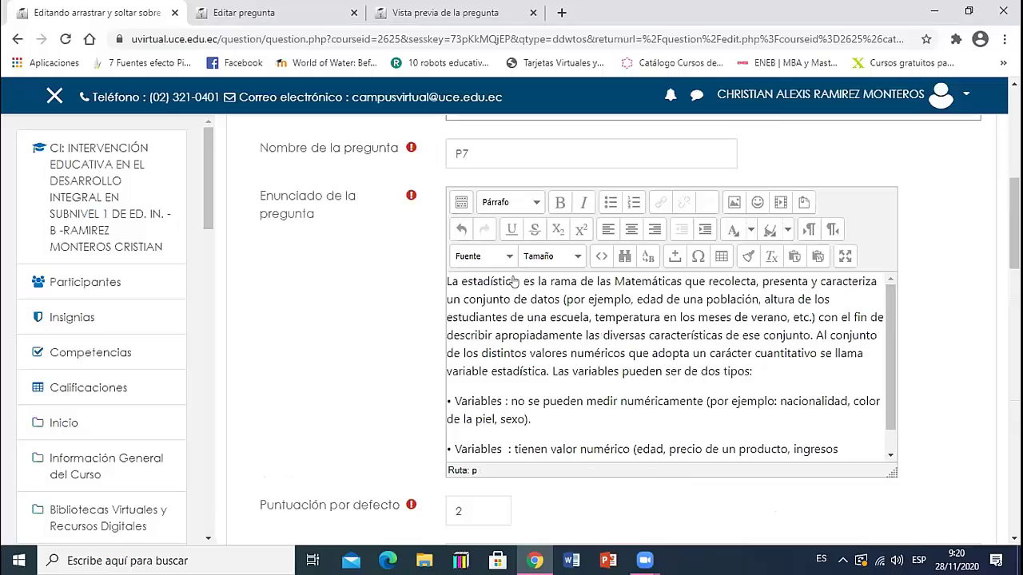
left_click(291, 13)
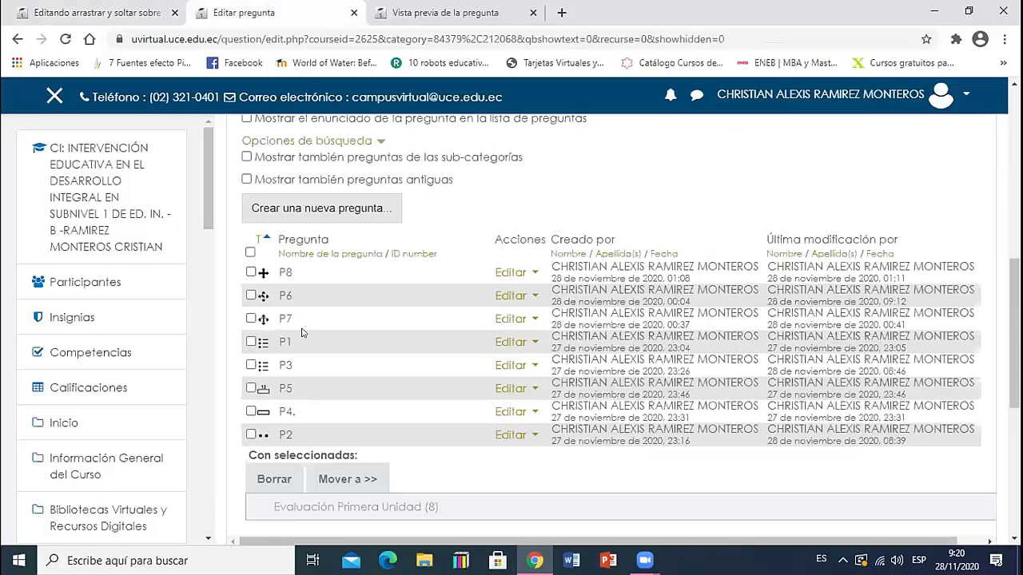
left_click(531, 319)
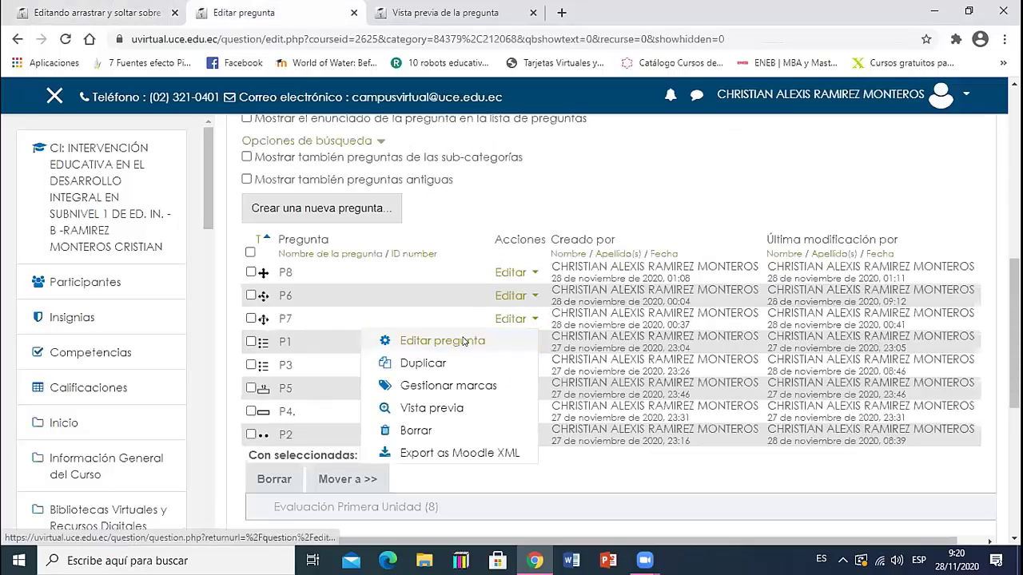
left_click(462, 341)
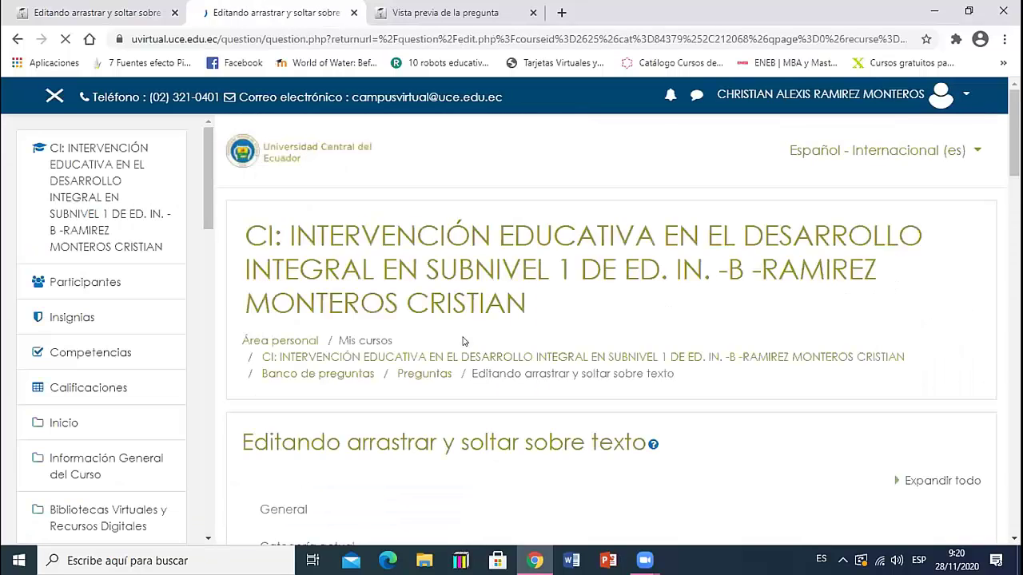
Copy the [[1]] marker from the existing P7 statement and paste it after "La estadística" in the new question's statement
scroll(463, 341, "down", 3)
scroll(463, 341, "down", 3)
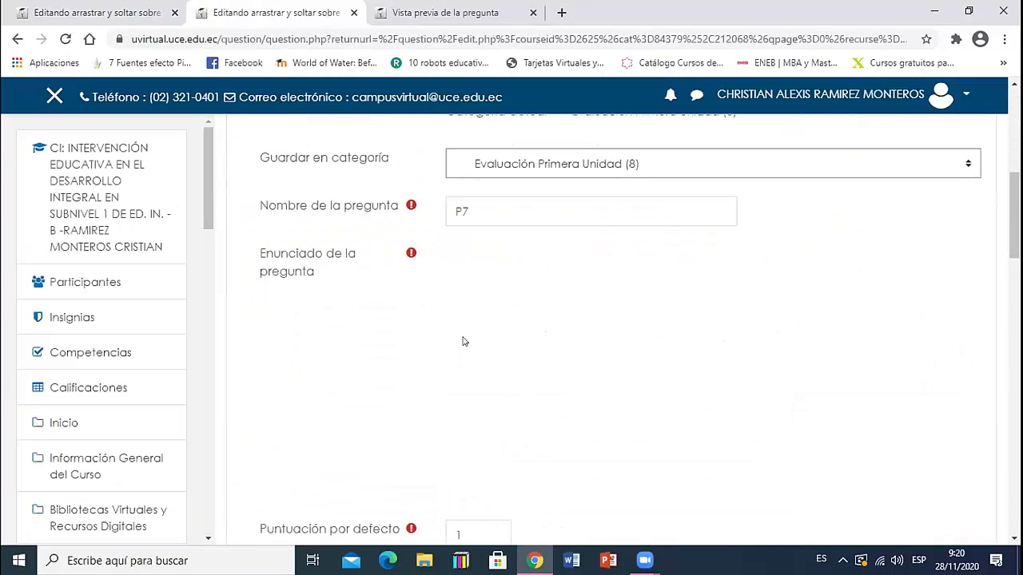
scroll(479, 320, "down", 2)
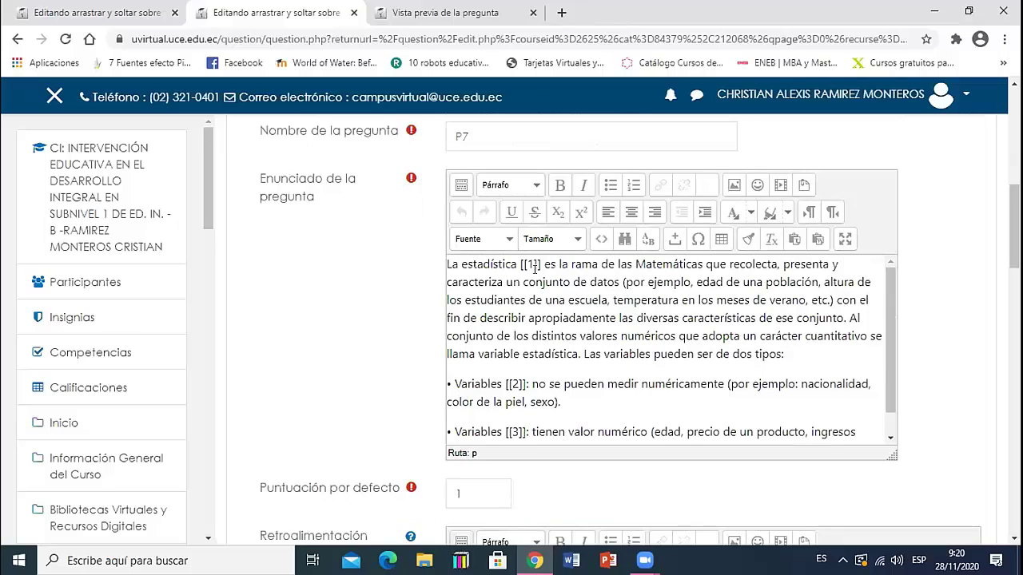
left_click_drag(541, 265, 517, 267)
key("ctrl+c")
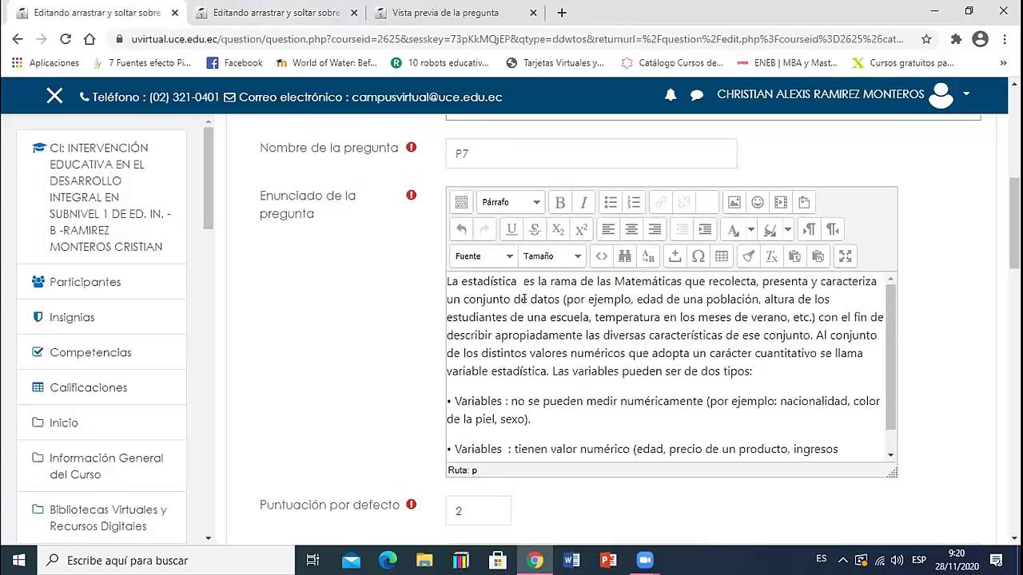
left_click(522, 281)
key("ctrl+v")
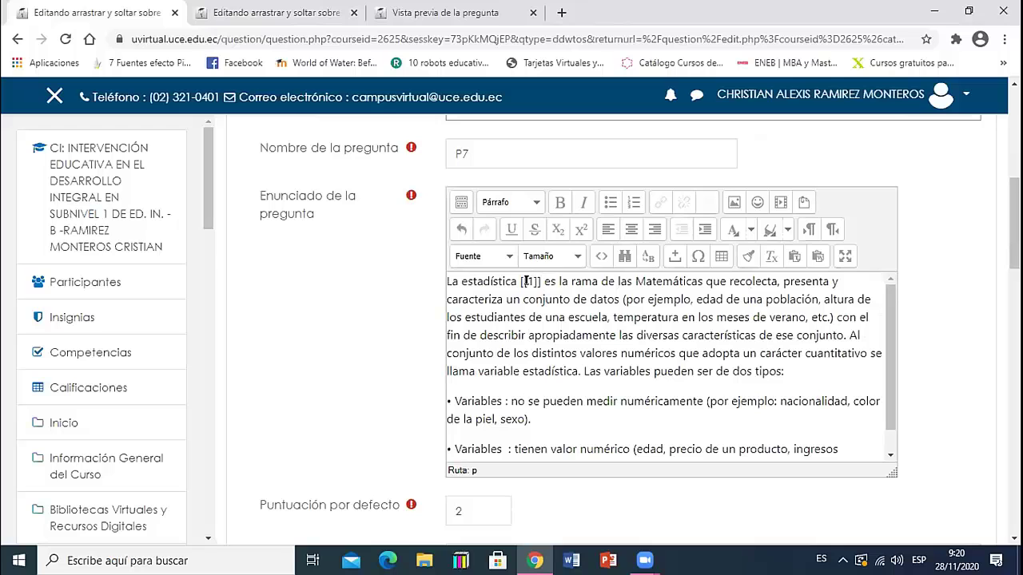
Compare the [[1]] marker in the statement with the answer word for option 1
double_click(527, 281)
scroll(563, 370, "down", 7)
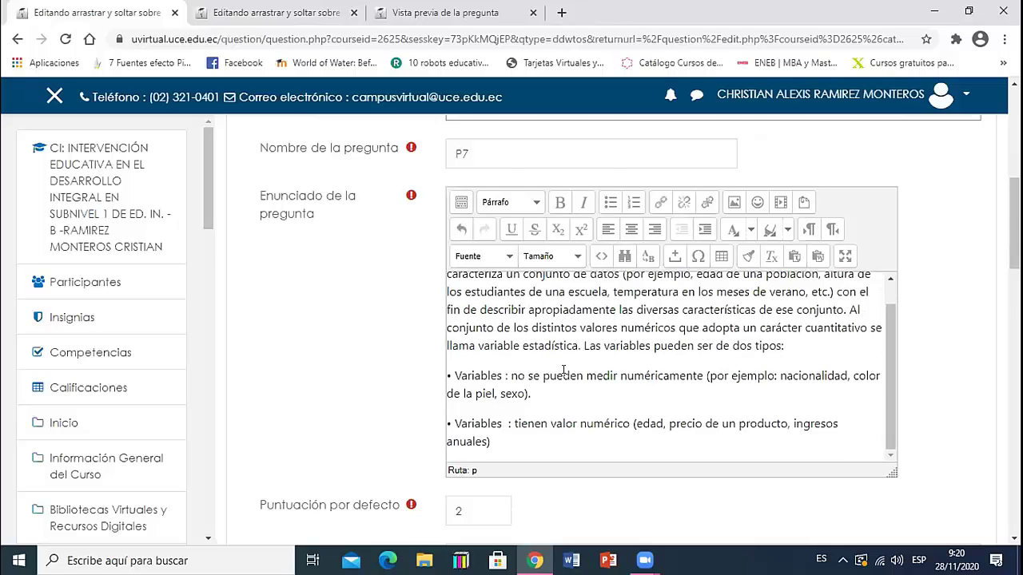
scroll(564, 369, "down", 3)
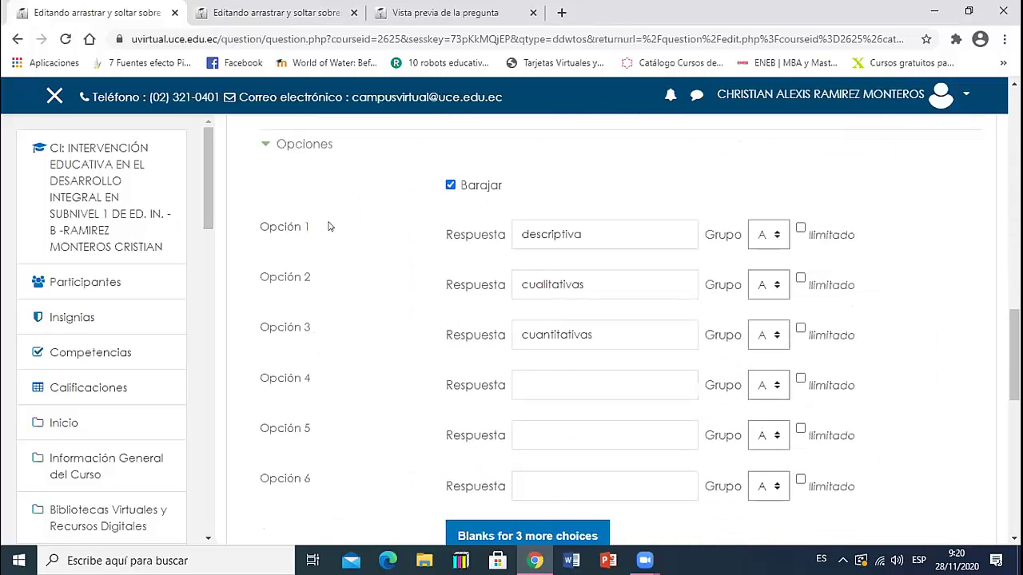
double_click(534, 233)
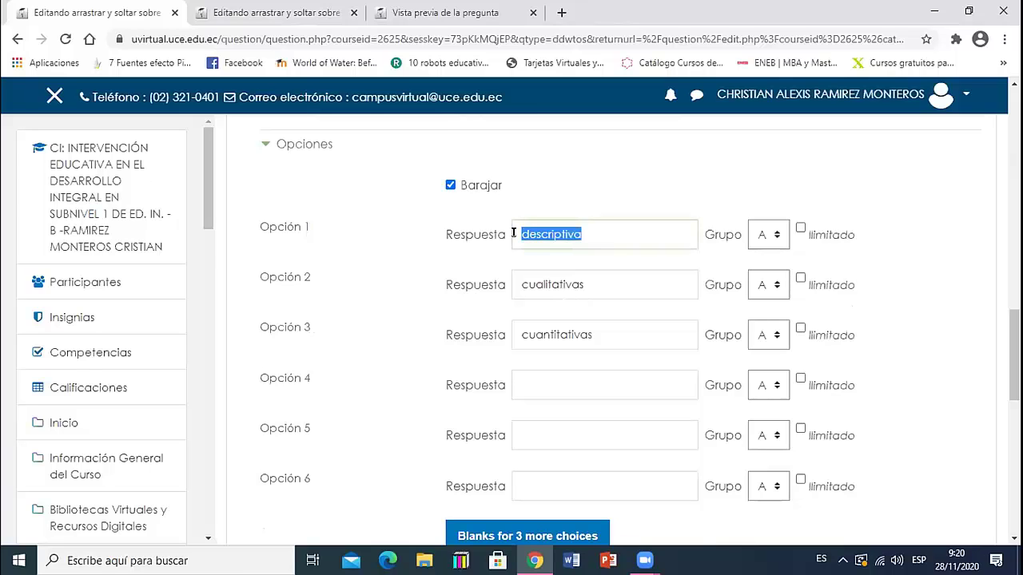
Copy the [[1]] marker to after "Variables" in the first bullet of the statement and change it to [[2]]
scroll(549, 328, "up", 10)
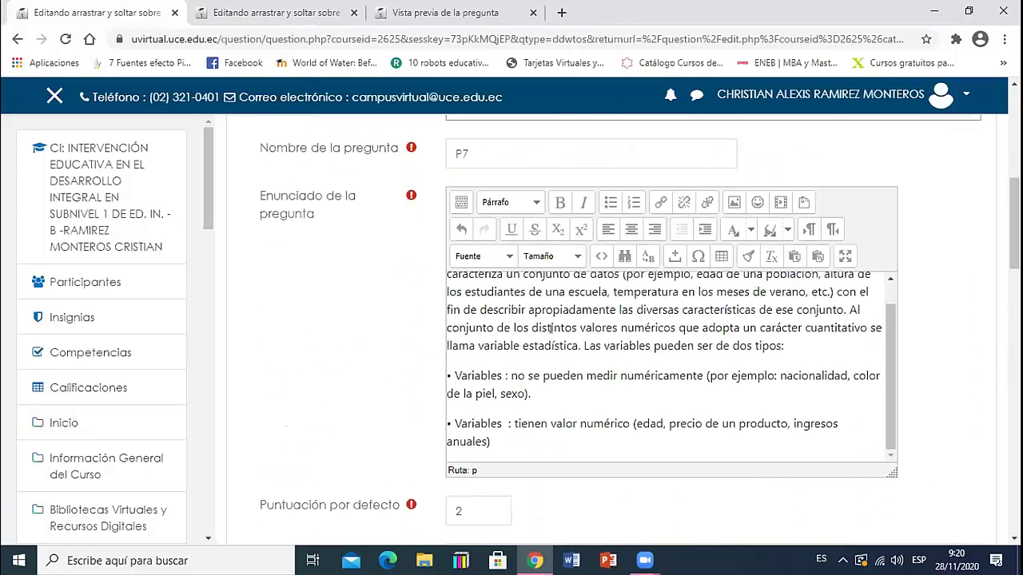
scroll(550, 330, "up", 1)
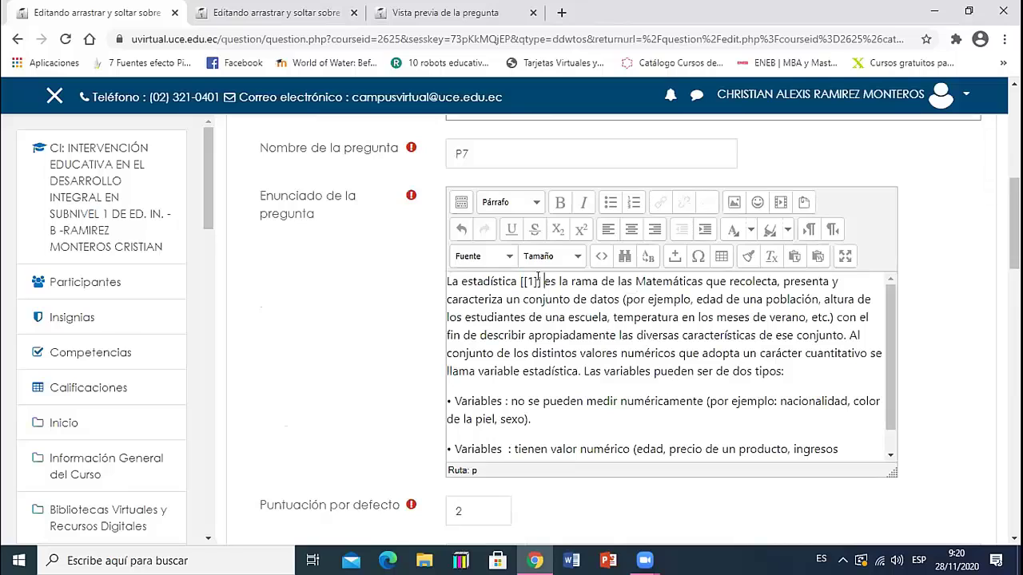
left_click_drag(542, 283, 516, 281)
key("ctrl+c")
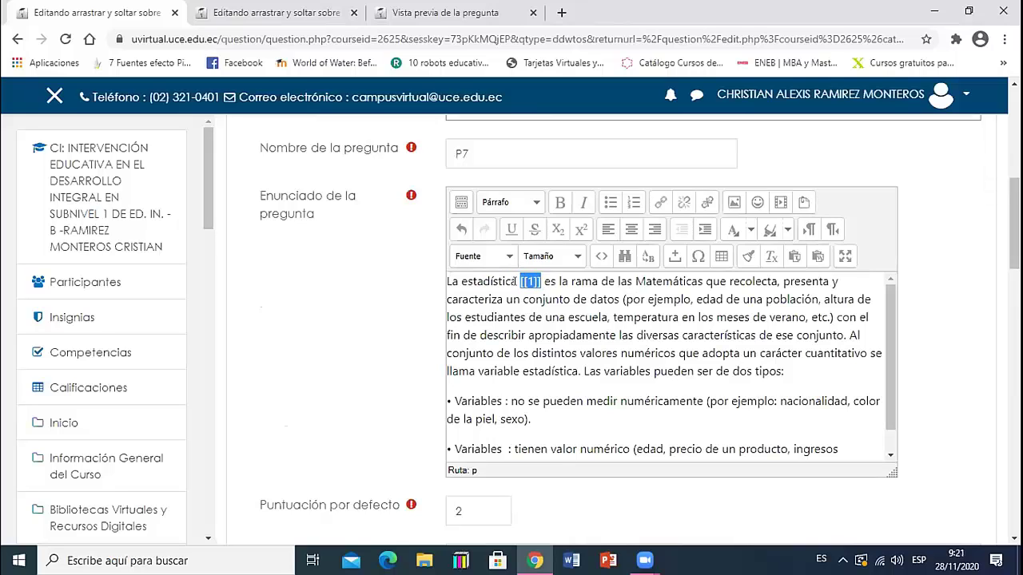
scroll(520, 373, "down", 1)
left_click(504, 376)
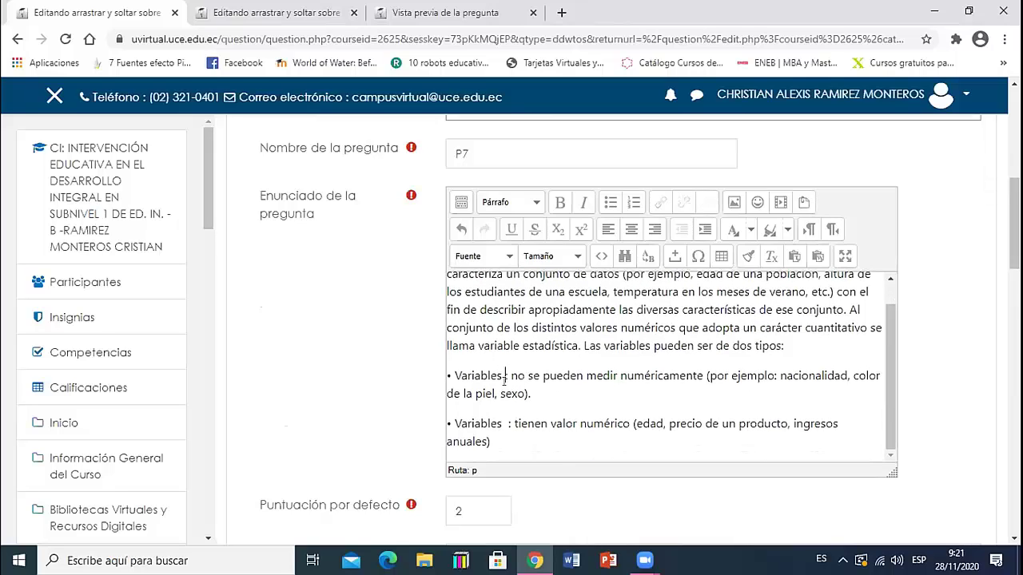
key("ctrl+v")
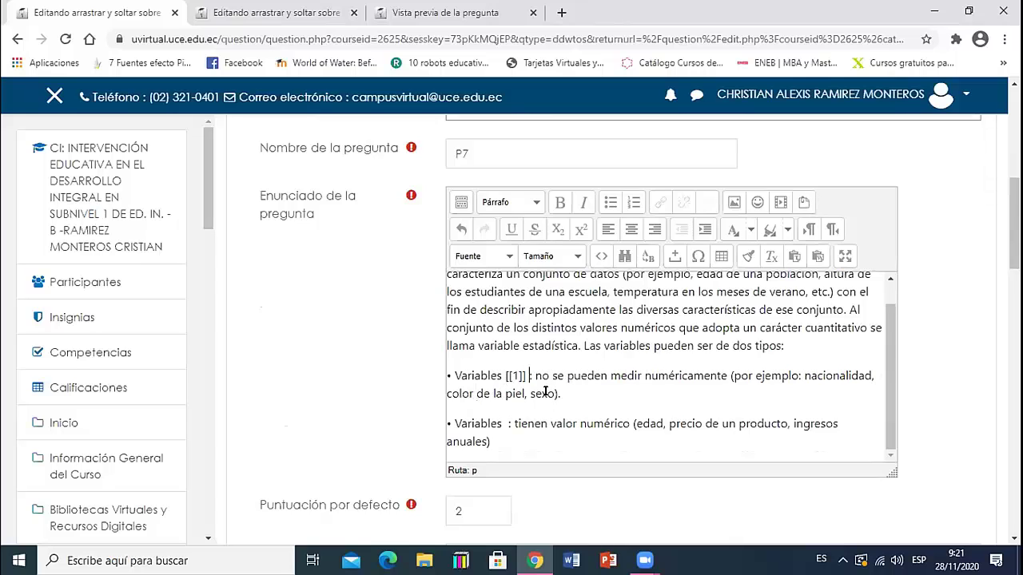
left_click(518, 375)
key("BackSpace")
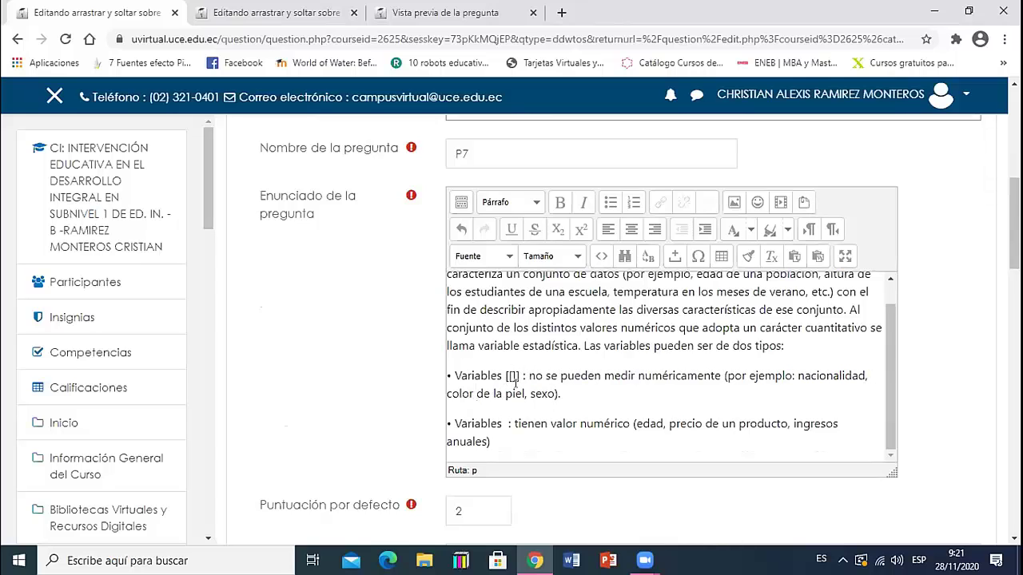
type("2")
Paste the marker after "Variables" in the second bullet of the statement and change its number to [[3]]
scroll(479, 420, "down", 1)
left_click(505, 348)
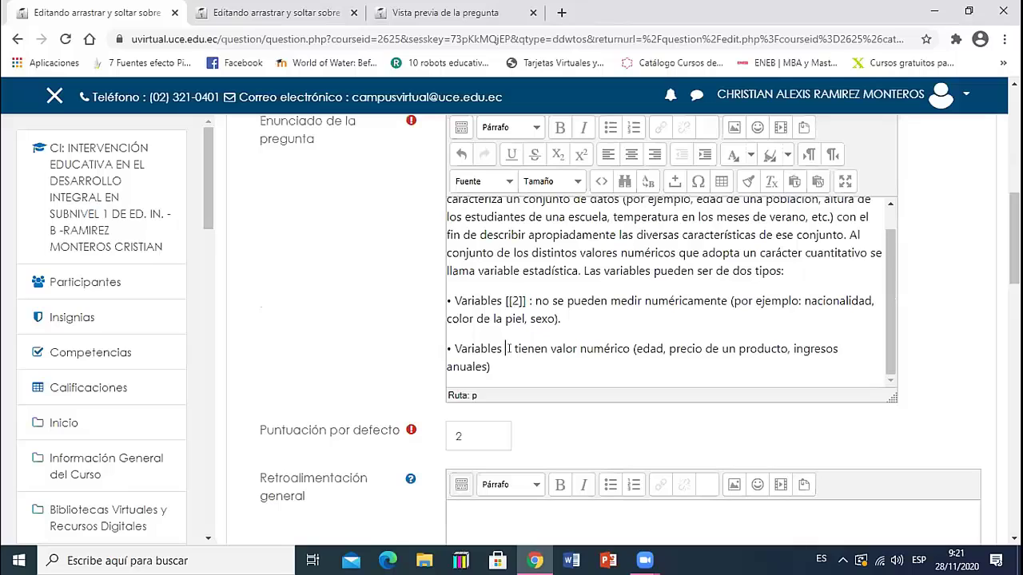
key("ctrl+v")
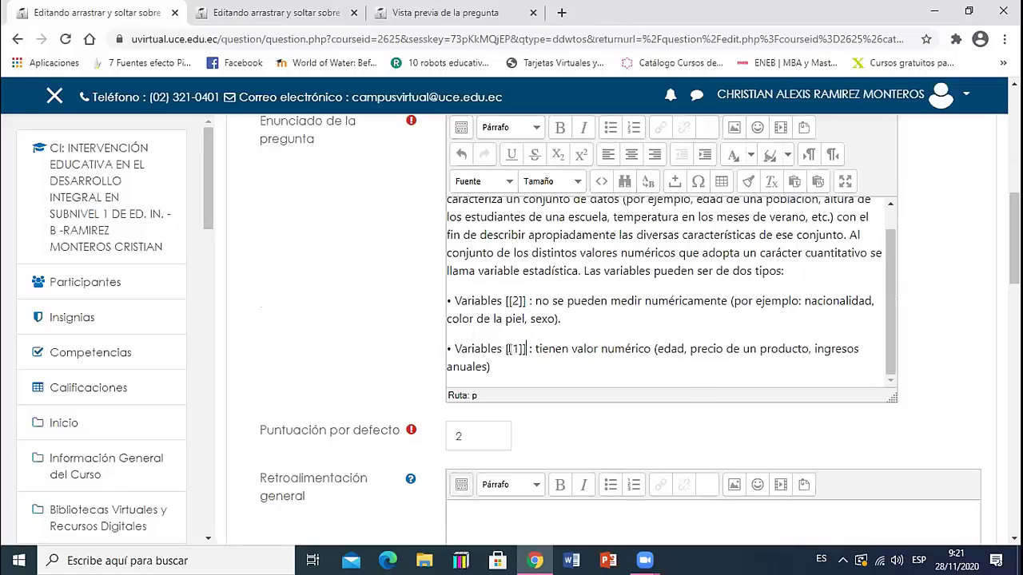
left_click(519, 350)
key("BackSpace")
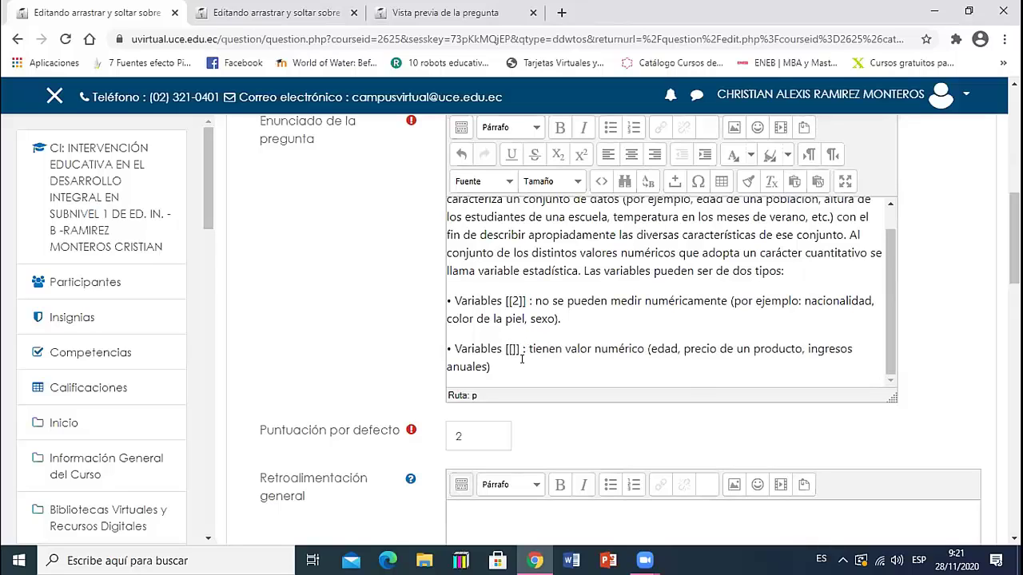
type("3")
left_click(537, 366)
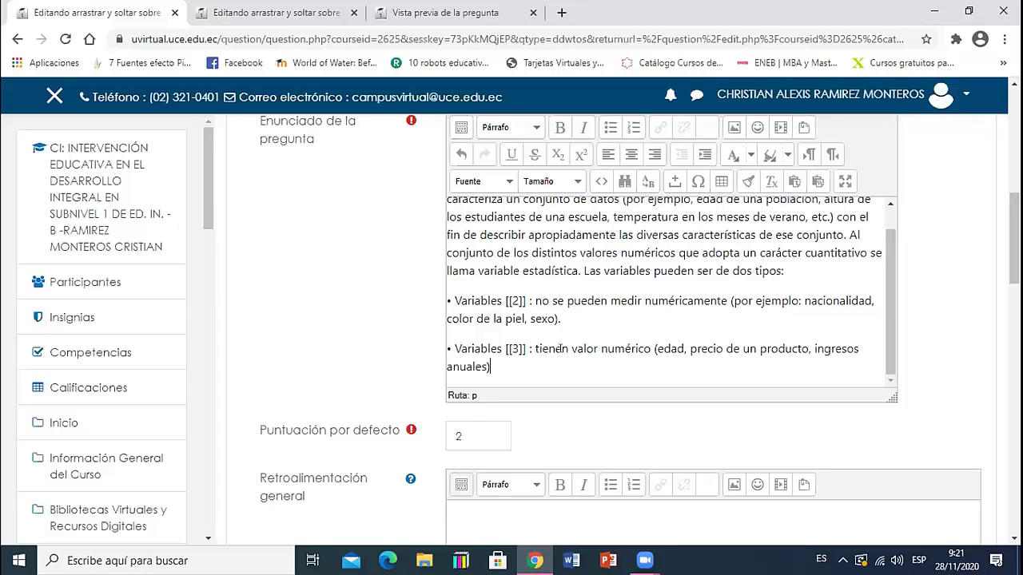
Review the answer words of options 1, 2 and 3 against the numbered markers in the statement
scroll(555, 356, "down", 6)
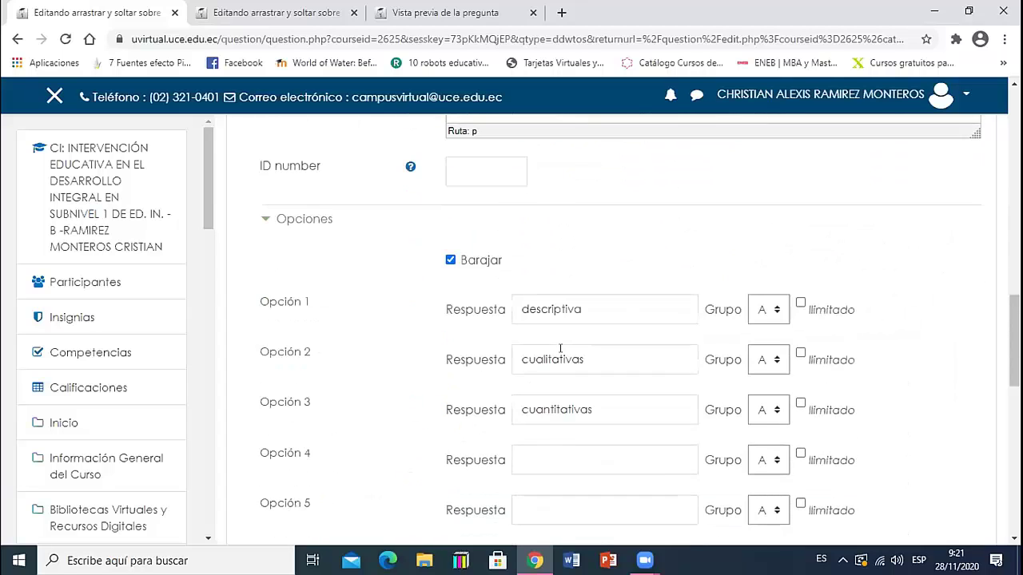
scroll(560, 349, "down", 2)
scroll(560, 349, "up", 1)
left_click_drag(285, 227, 257, 221)
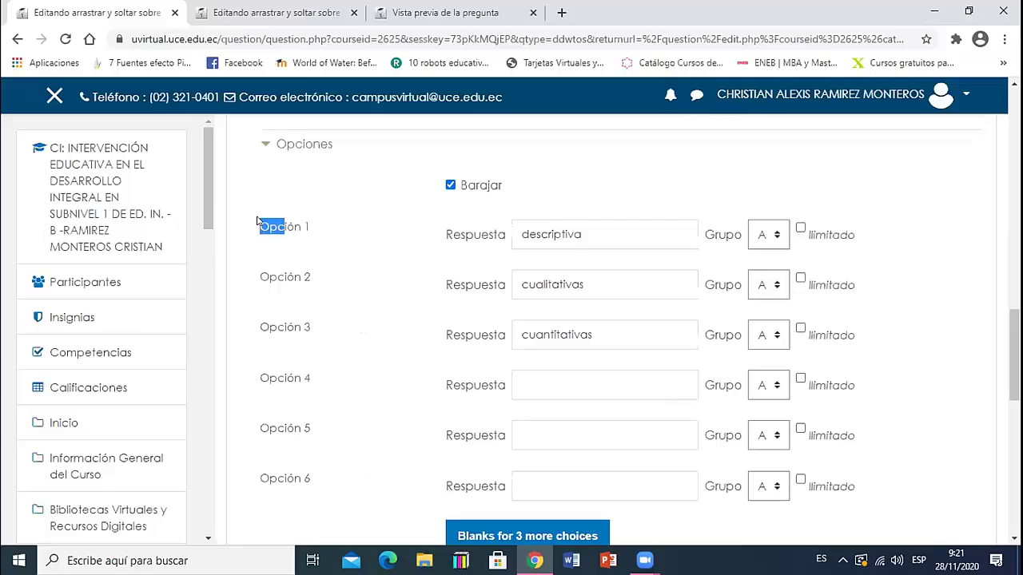
left_click(598, 235)
left_click(589, 276)
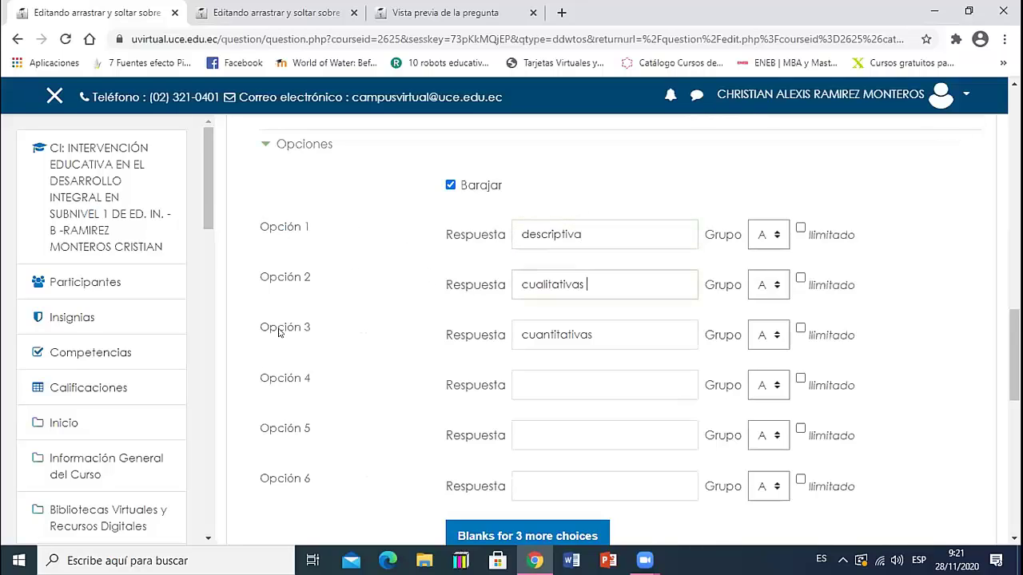
left_click(610, 333)
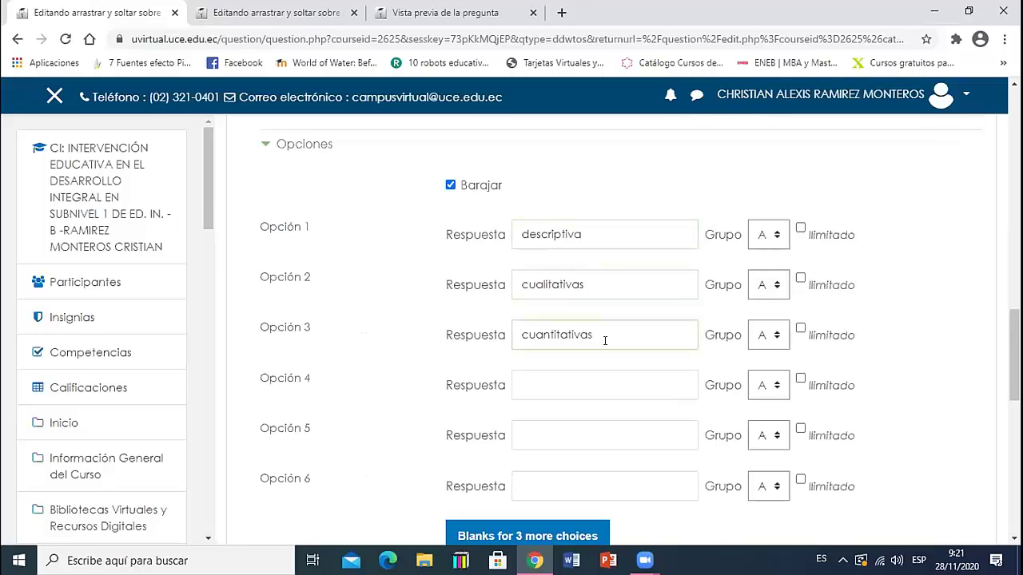
Add the distractor answers muestra for option 4 and inferencial for option 5
left_click(552, 388)
type("muestra")
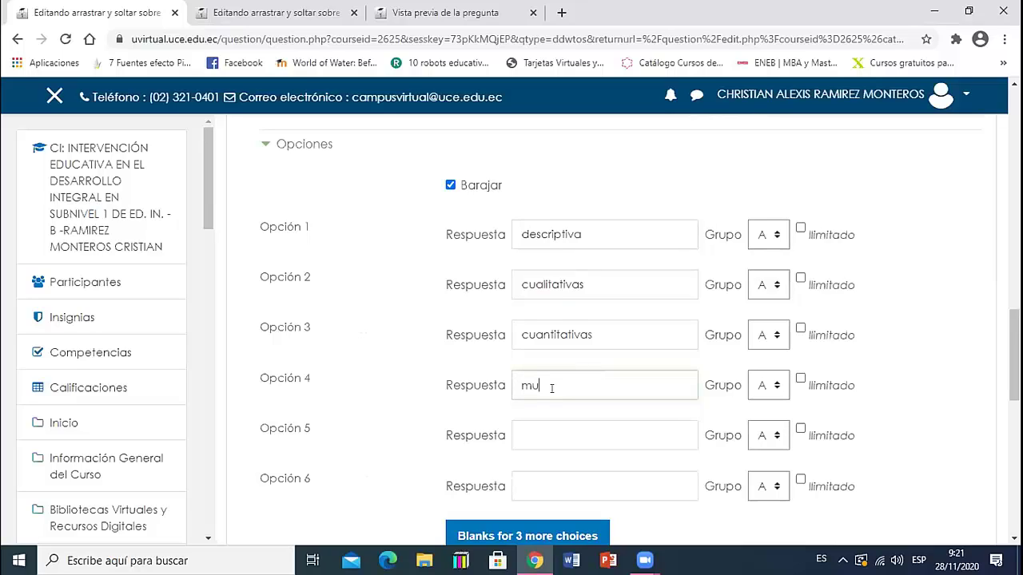
left_click(548, 430)
type("i")
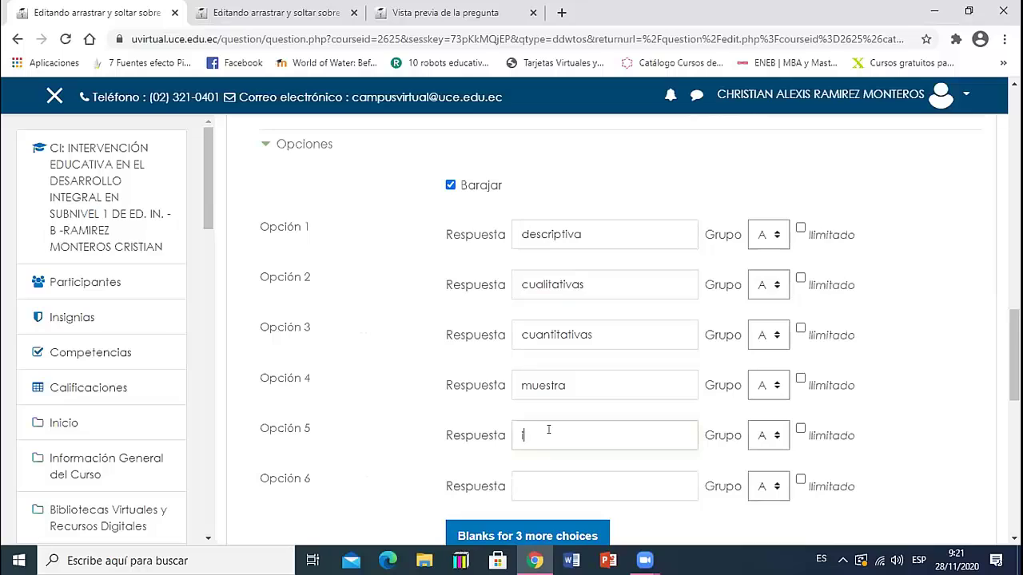
type("nferencial")
Save the P7 drag-onto-text question and return to the question bank list
scroll(599, 434, "down", 2)
scroll(596, 440, "down", 3)
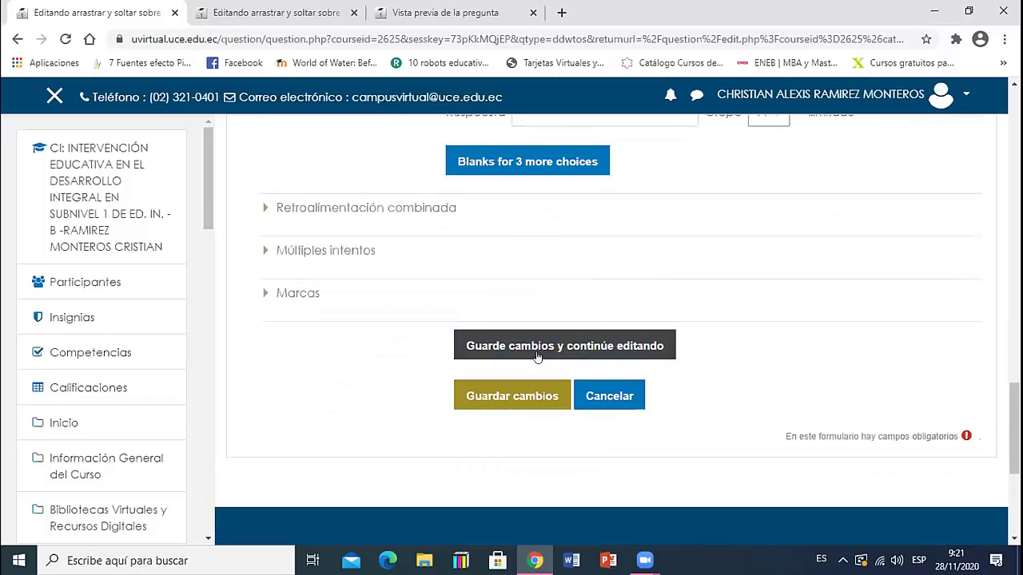
left_click(528, 392)
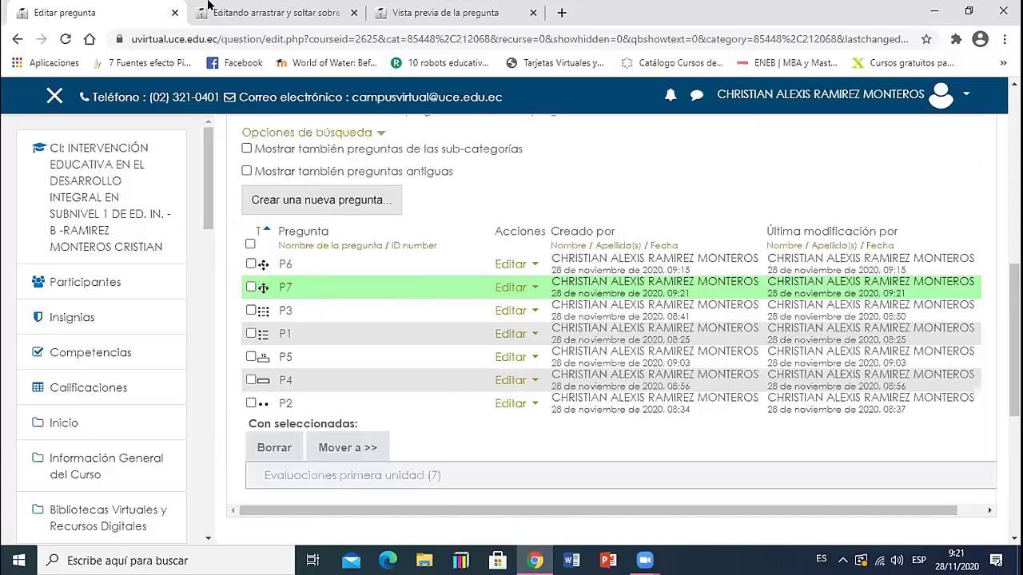
Switch back to the browser tab with the existing P7 question and review the markers in its statement
left_click(256, 12)
scroll(660, 336, "up", 2)
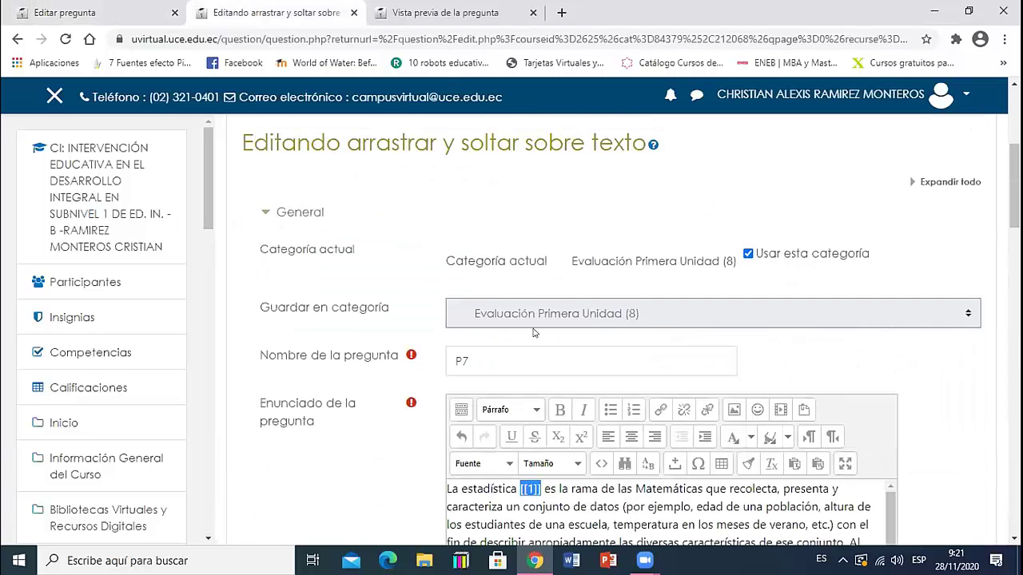
scroll(583, 430, "down", 1)
scroll(583, 430, "down", 4)
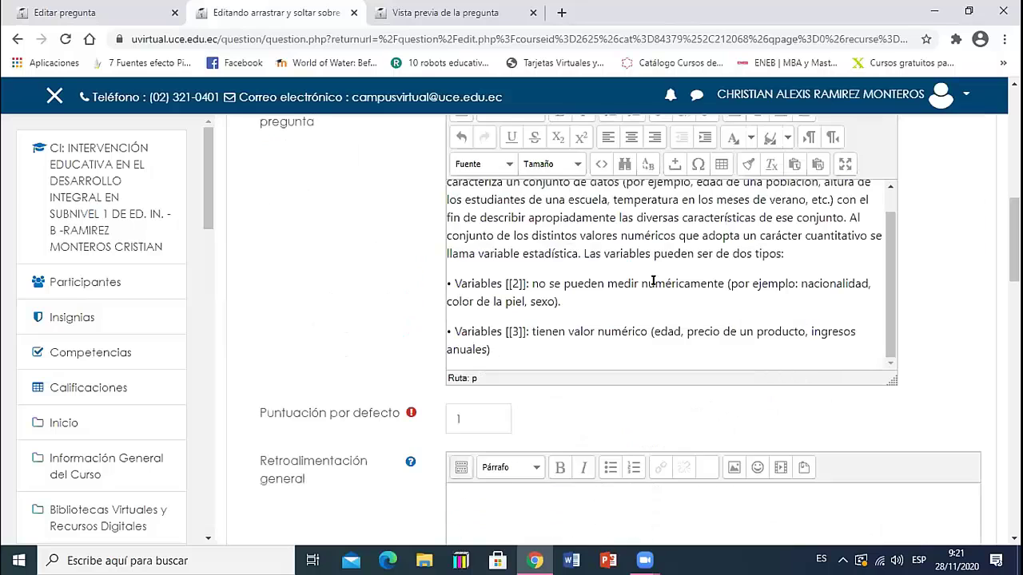
scroll(533, 229, "up", 1)
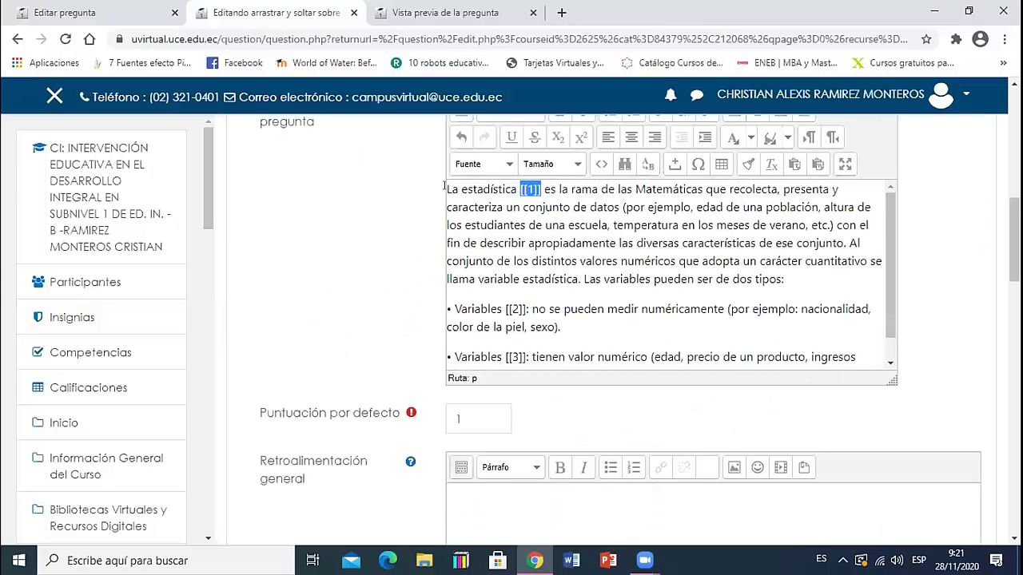
Examine the numbered markers [[1]], [[2]] and [[3]] in the statement of the existing P7 question
scroll(486, 379, "up", 3)
scroll(502, 426, "down", 5)
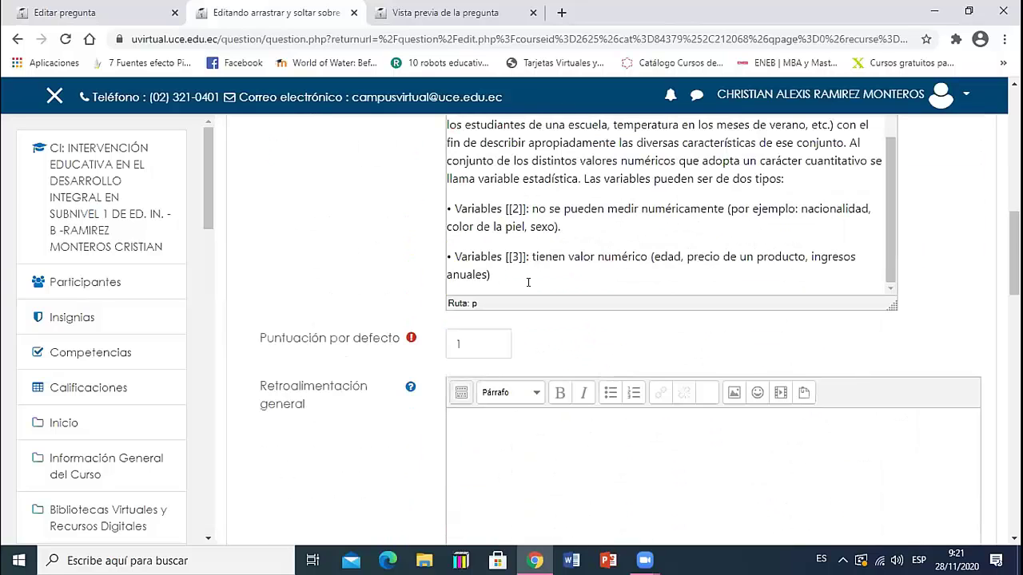
left_click_drag(524, 207, 505, 209)
scroll(513, 260, "down", 2)
Check the answer words of options 1 to 5 in the existing P7 question, including the distractors in options 4 and 5
scroll(514, 281, "down", 4)
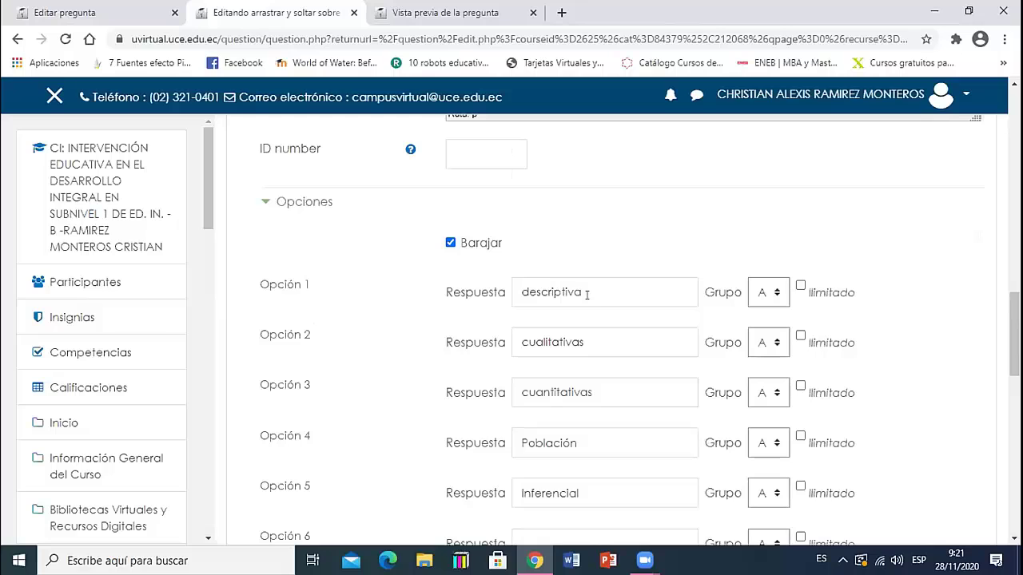
scroll(598, 385, "down", 2)
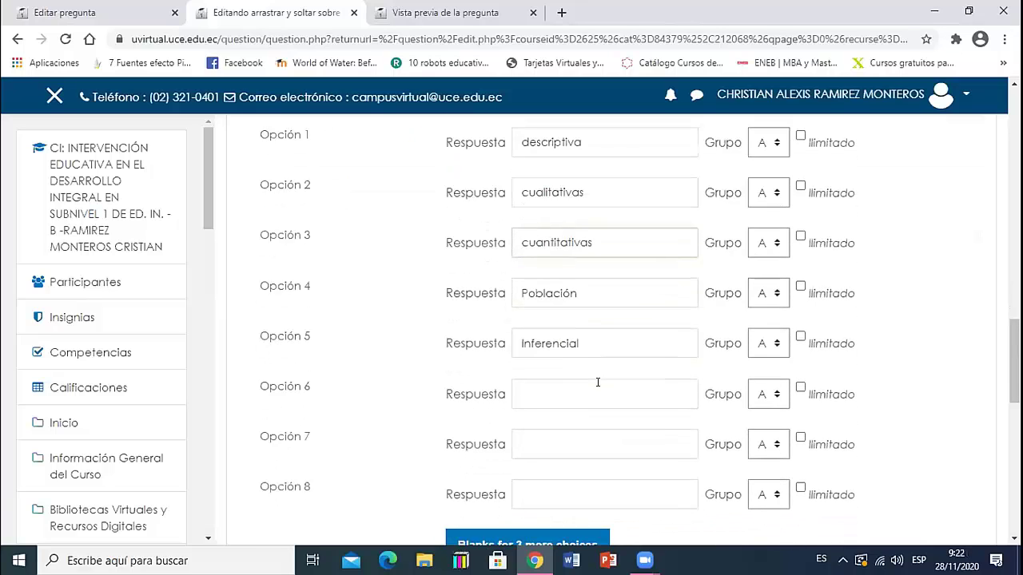
scroll(598, 382, "up", 1)
left_click_drag(260, 211, 276, 210)
left_click(270, 266)
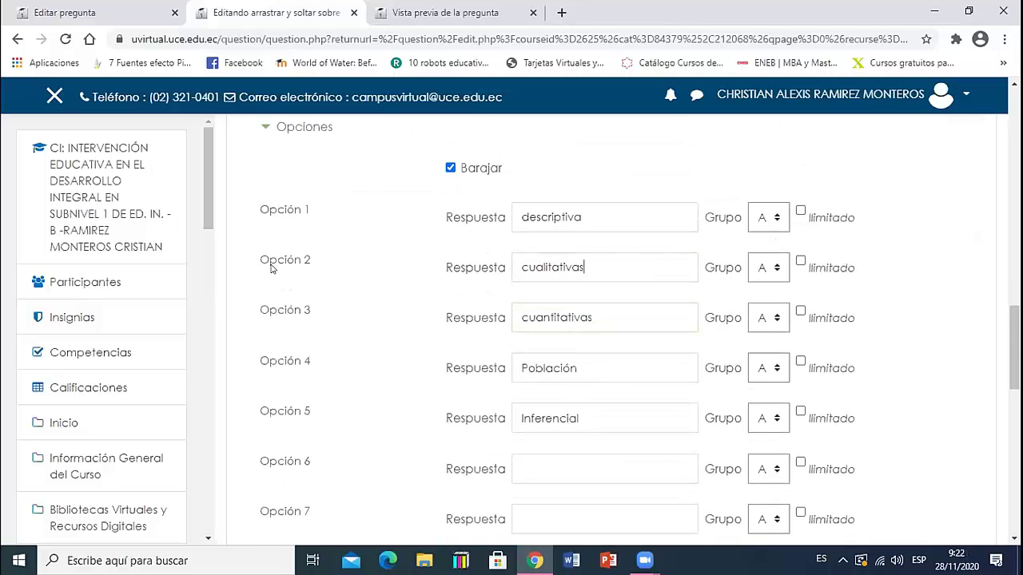
left_click(580, 318)
scroll(580, 317, "down", 1)
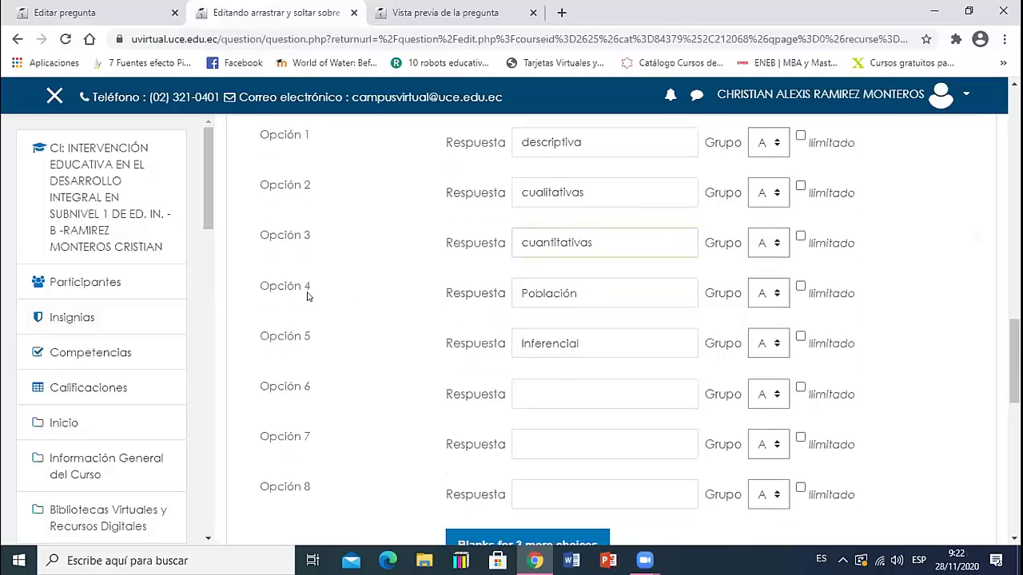
left_click(582, 296)
left_click(581, 352)
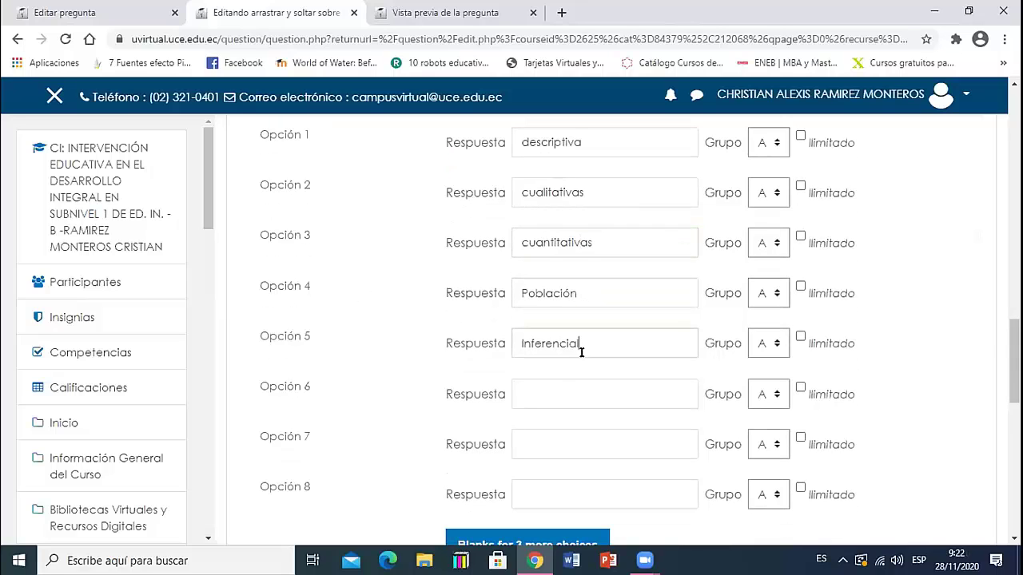
Open the preview of the existing P7 question and compare it with the statement in the editing form
scroll(581, 353, "down", 5)
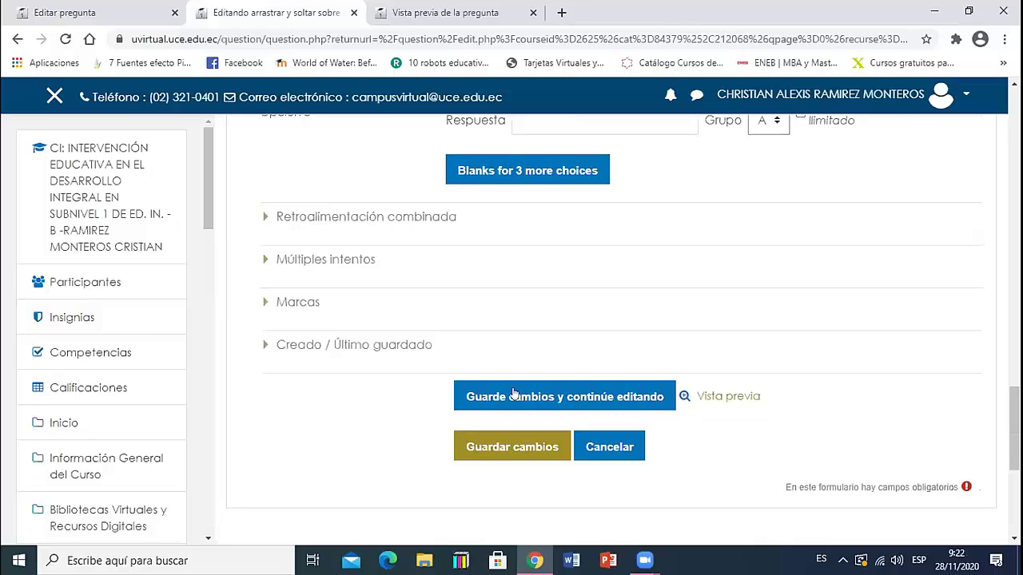
left_click(717, 398)
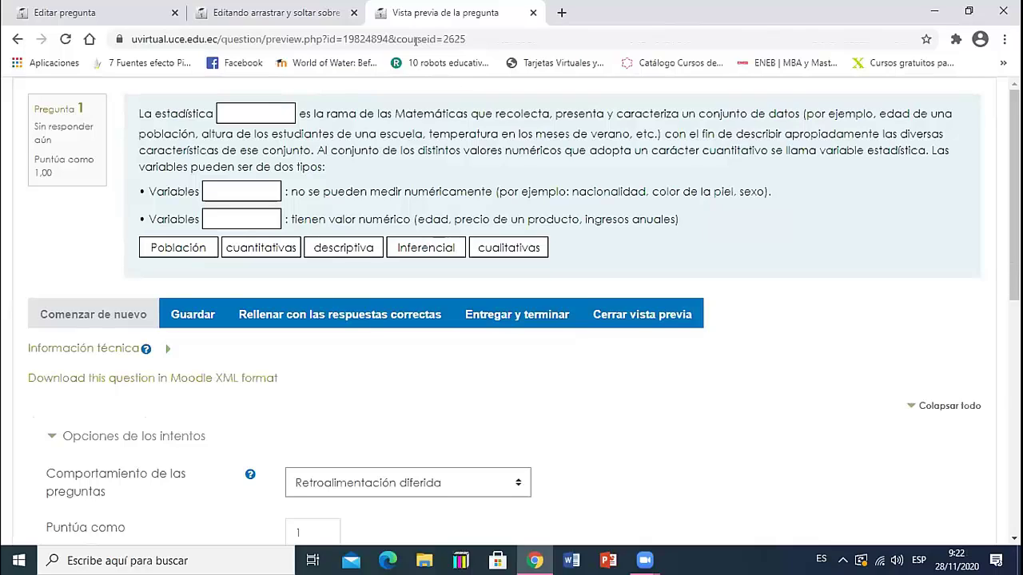
left_click(331, 9)
scroll(511, 319, "up", 10)
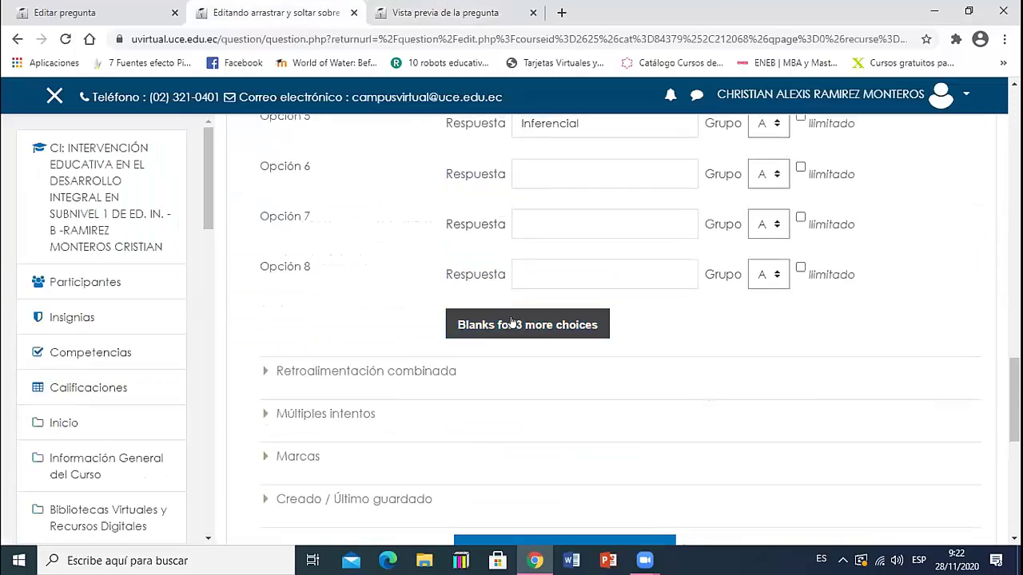
scroll(512, 320, "up", 5)
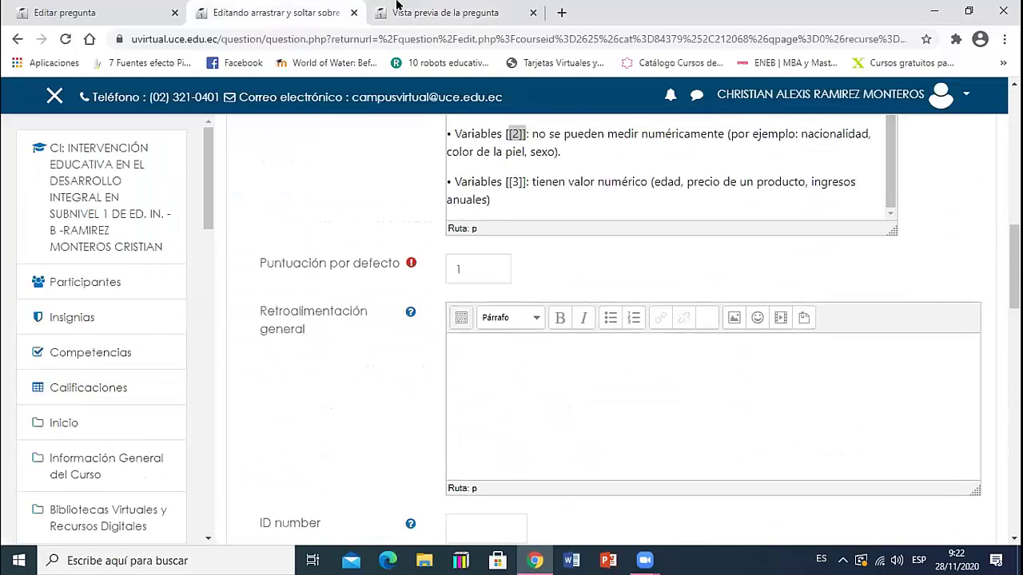
key("ctrl+Tab")
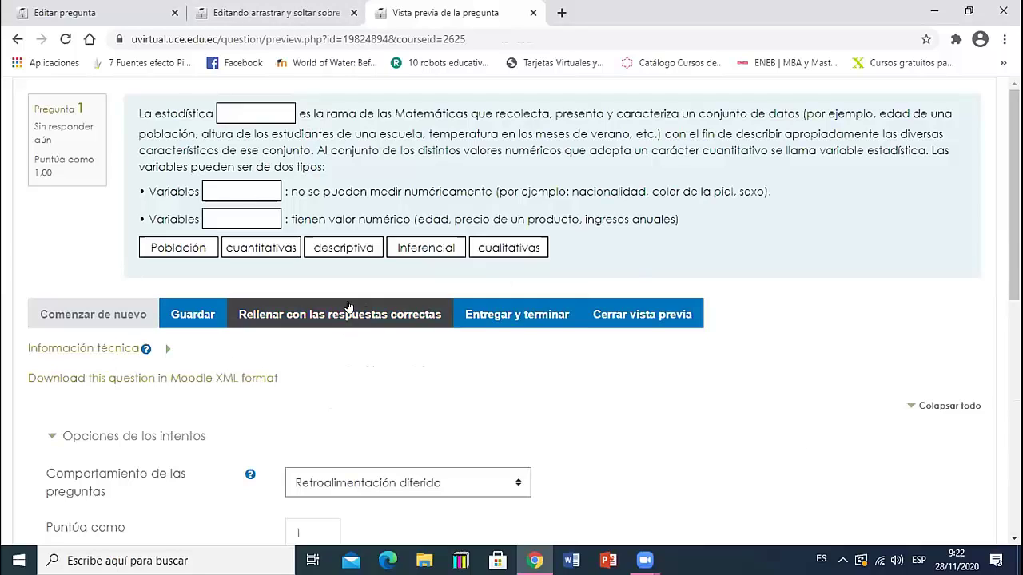
Expand the combined feedback of the existing P7 question and review its texts for correct, partially correct and incorrect answers
left_click(267, 12)
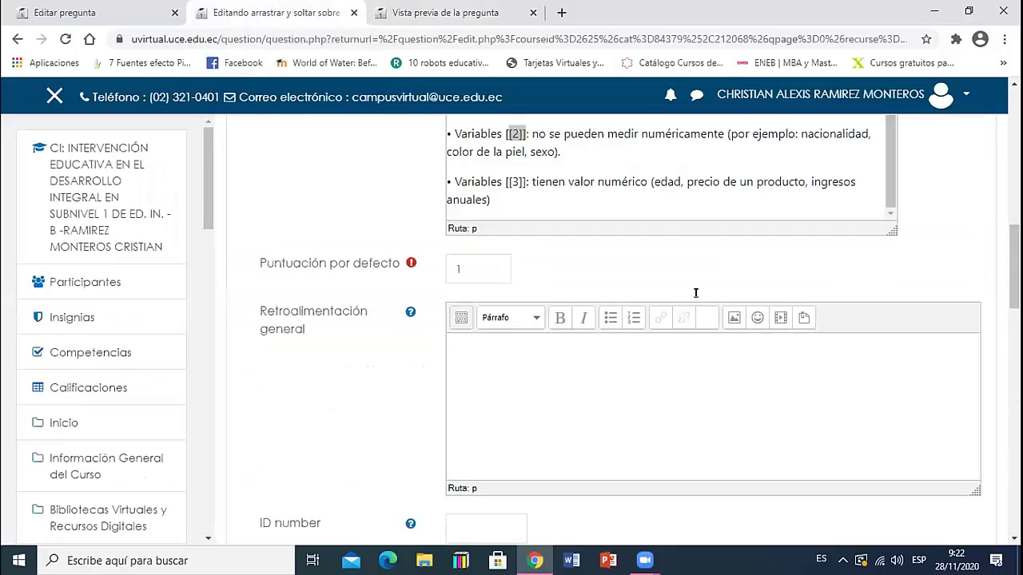
scroll(699, 319, "up", 6)
scroll(704, 339, "down", 10)
scroll(704, 345, "down", 8)
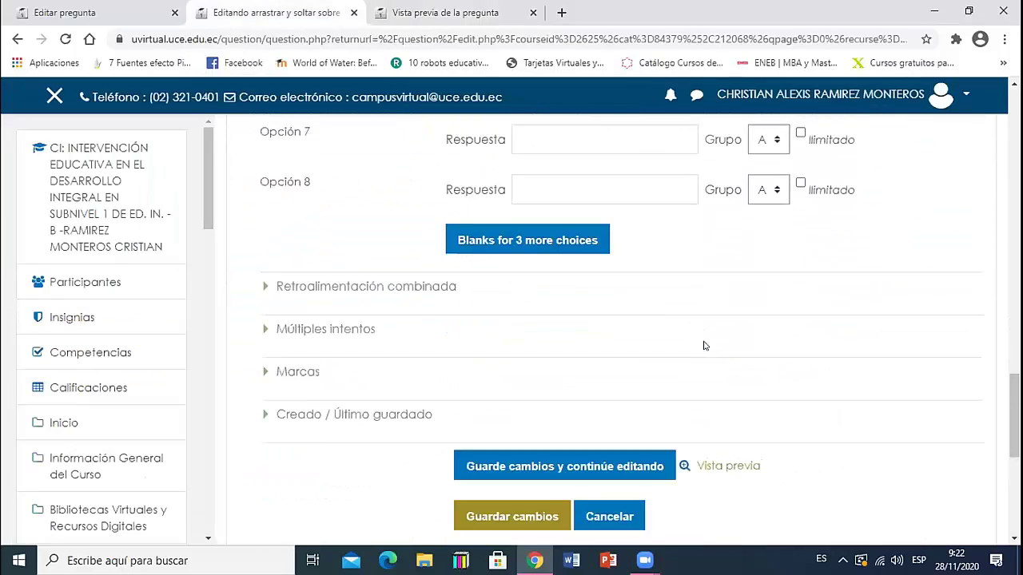
left_click(264, 141)
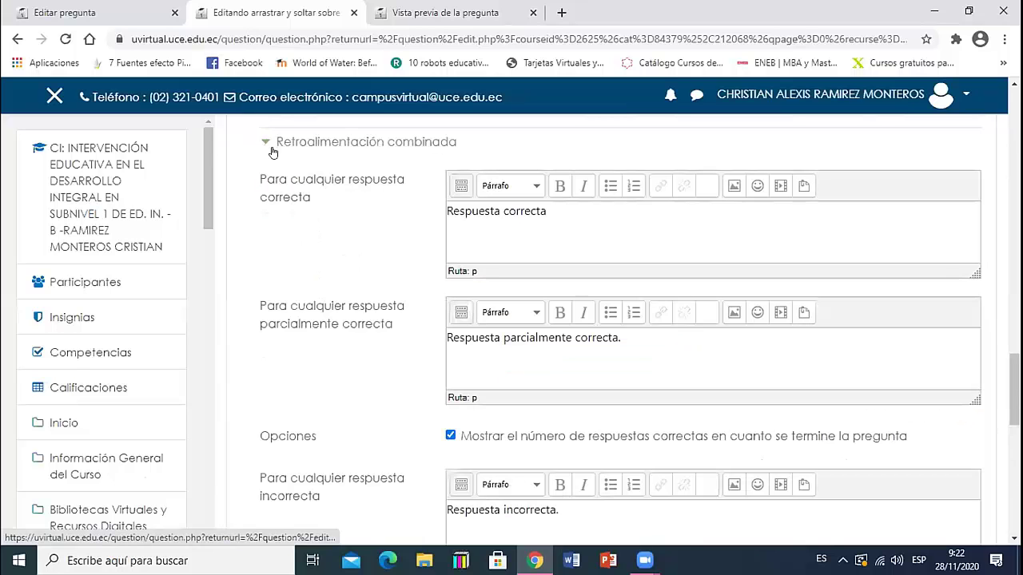
scroll(402, 354, "down", 2)
scroll(408, 372, "up", 2)
scroll(407, 372, "down", 5)
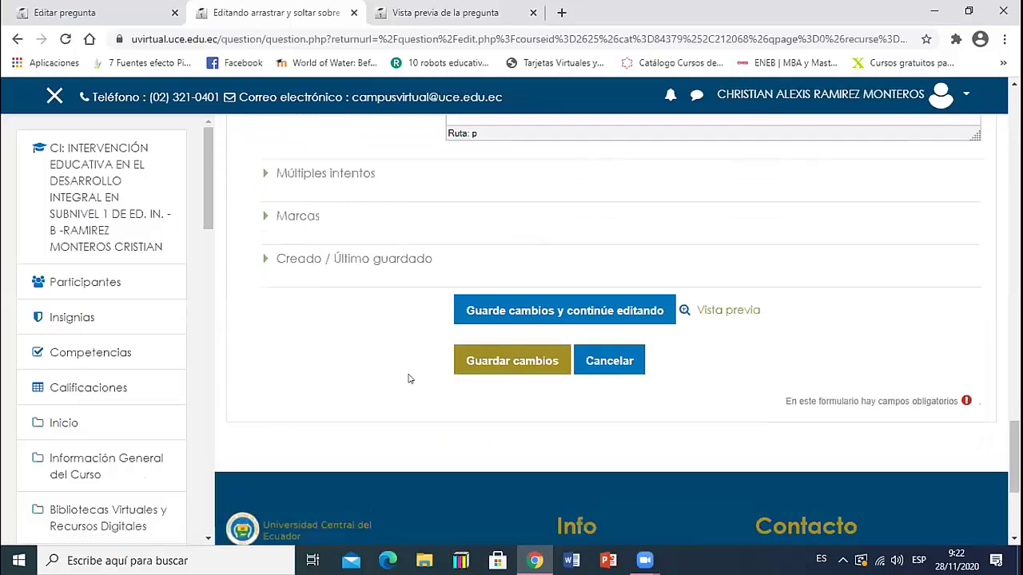
scroll(408, 374, "up", 8)
Look over the gaps and draggable words in the P7 preview, and return to the end of its editing form
left_click(433, 6)
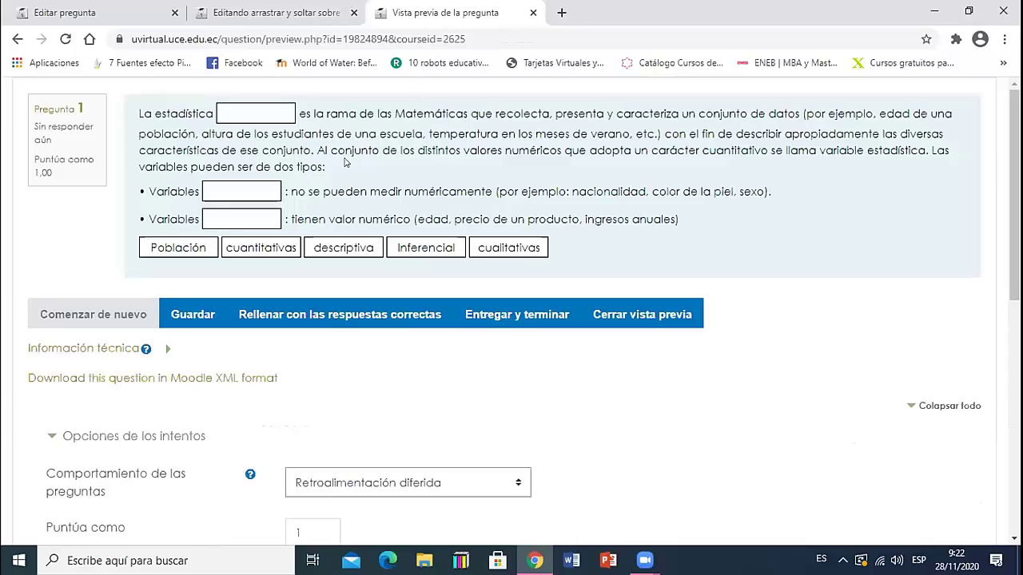
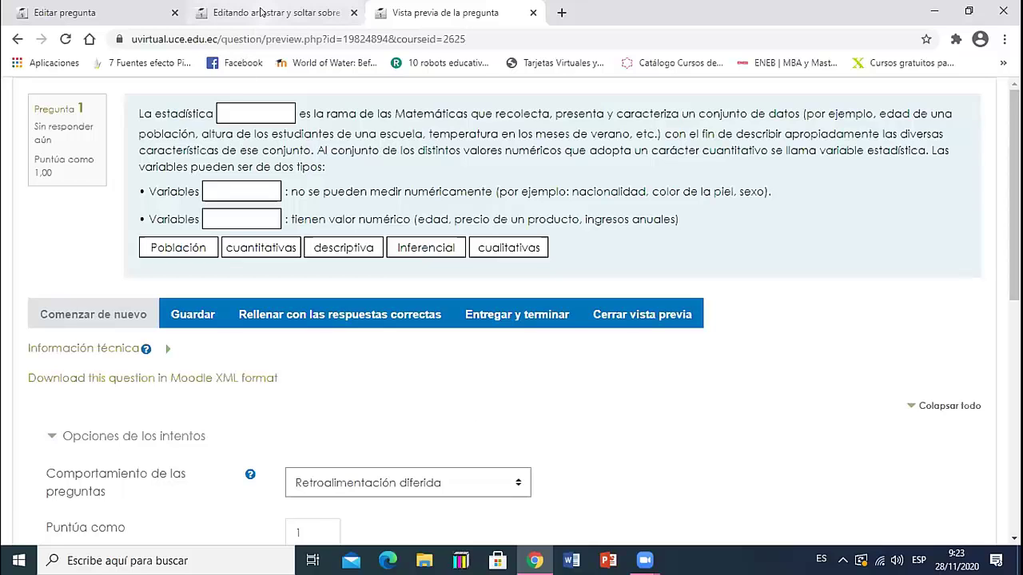
left_click(261, 11)
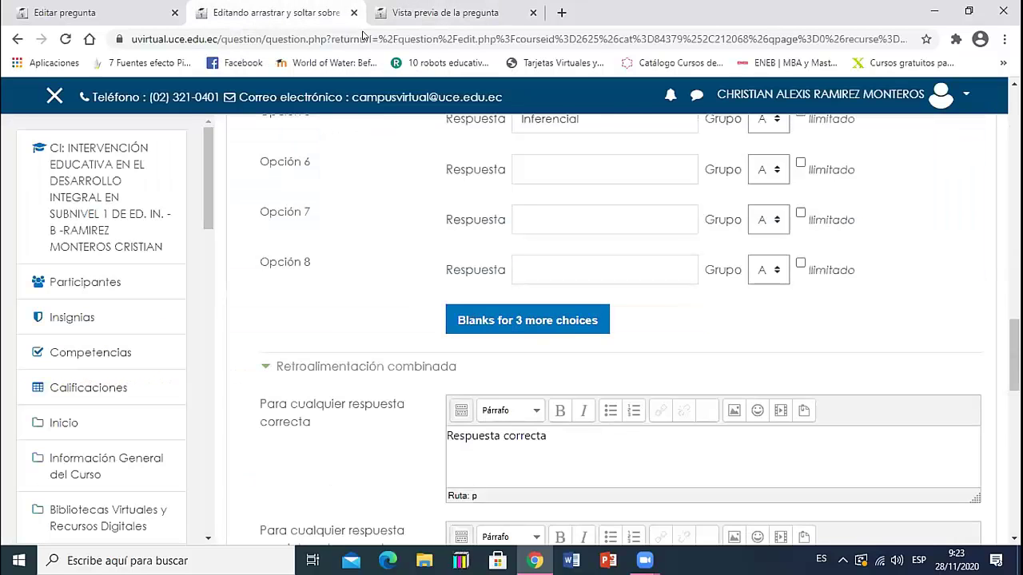
scroll(439, 308, "down", 4)
scroll(438, 309, "down", 5)
Start creating a new question in the Evaluaciones primera unidad bank and locate the drag-and-drop onto image type
key("ctrl+Page_Up")
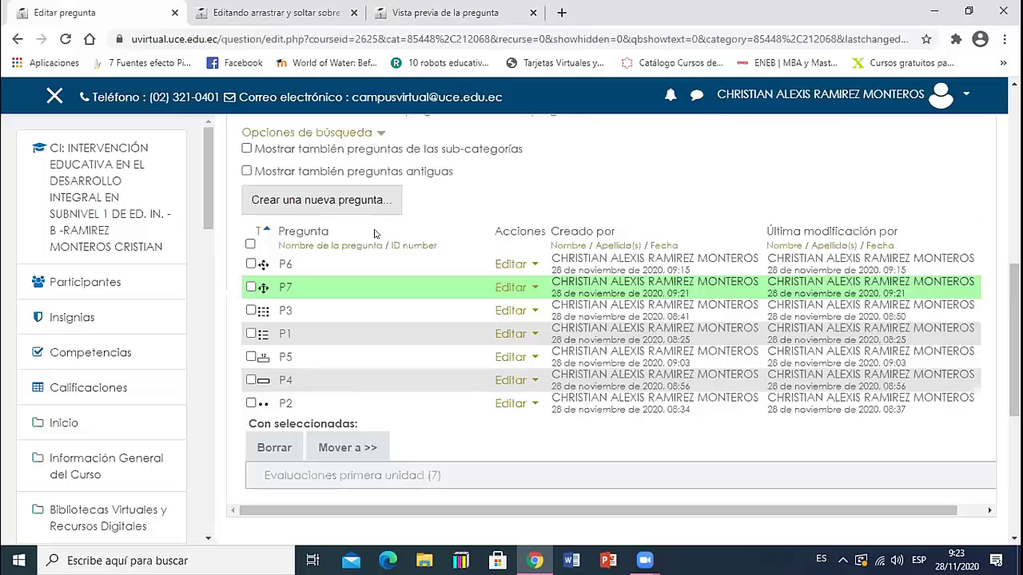
left_click(356, 202)
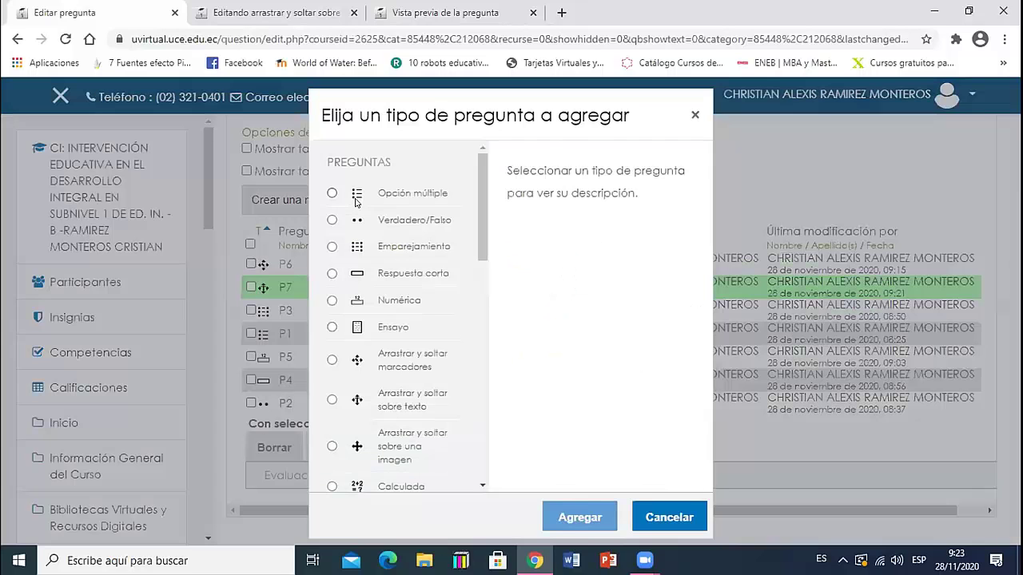
left_click_drag(392, 107, 295, 64)
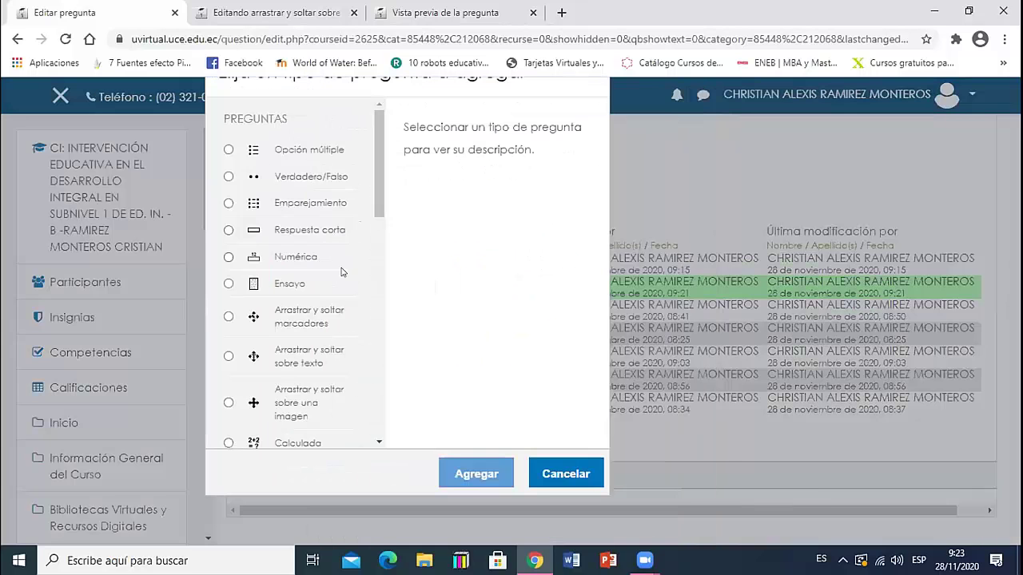
scroll(327, 293, "down", 1)
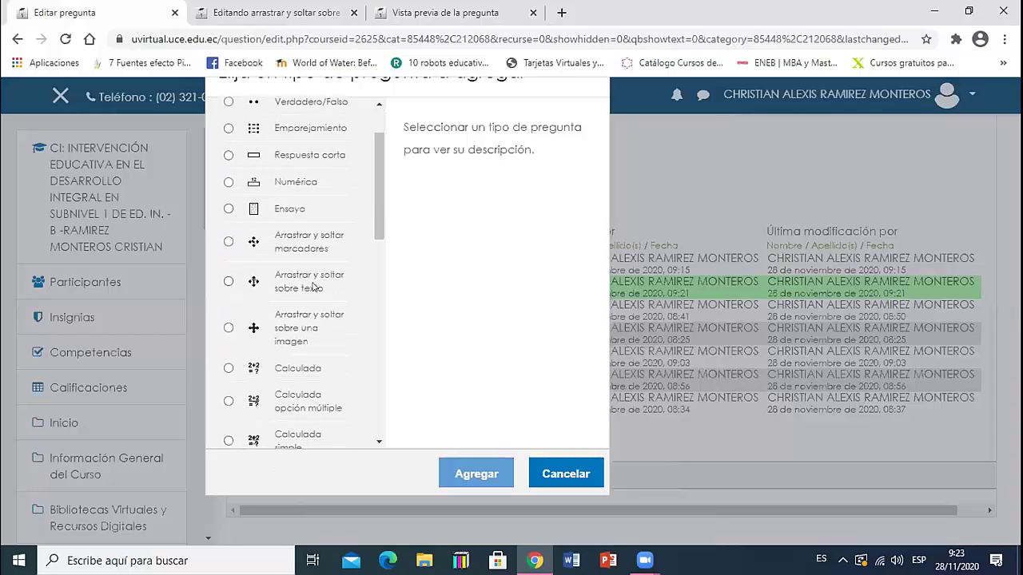
scroll(317, 286, "down", 2)
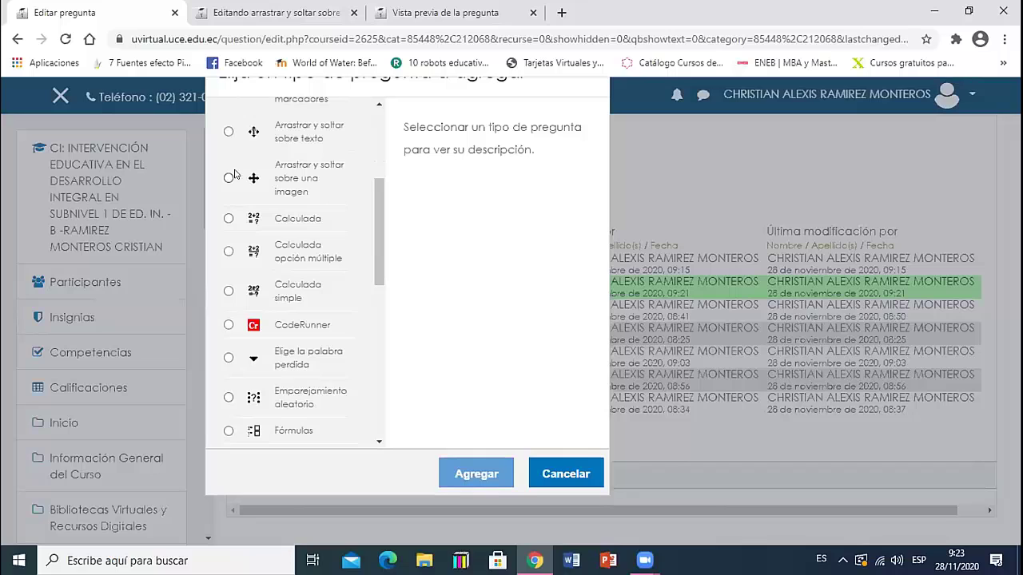
scroll(275, 200, "up", 1)
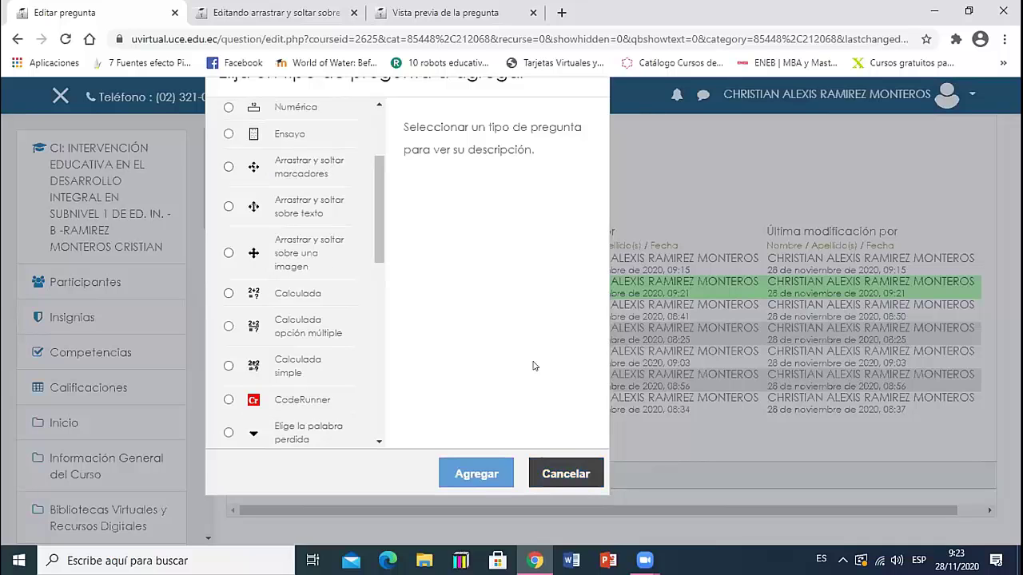
Leave the editing form of the existing P7 question and go to the course's question bank list
left_click(318, 5)
left_click(445, 12)
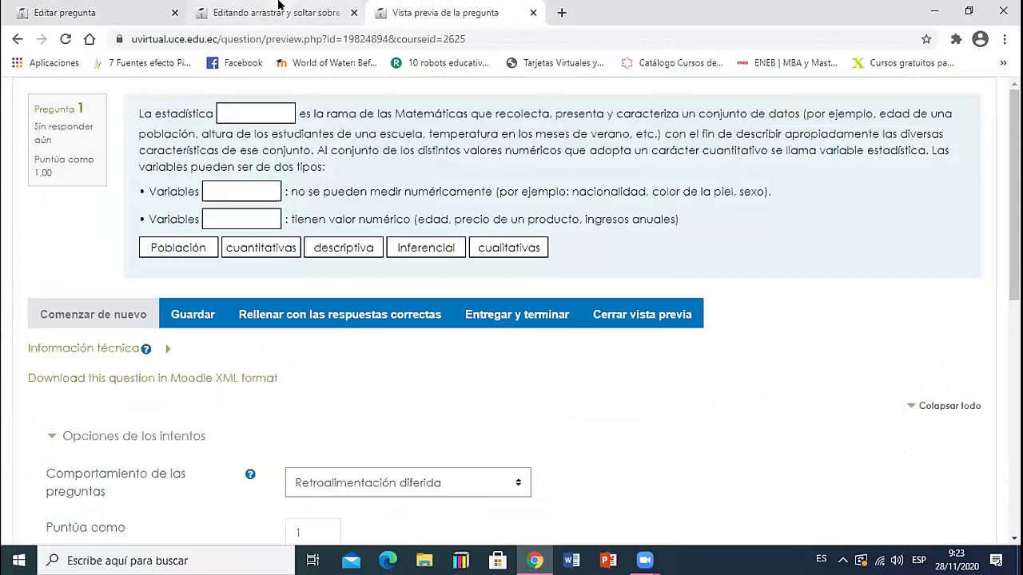
left_click(275, 12)
scroll(504, 454, "up", 4)
scroll(504, 454, "up", 20)
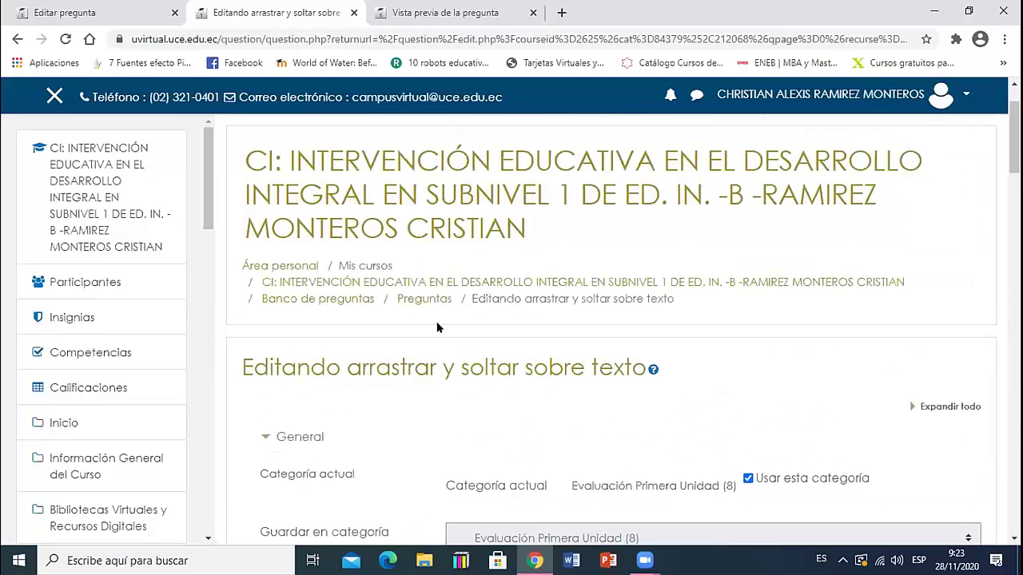
left_click(438, 299)
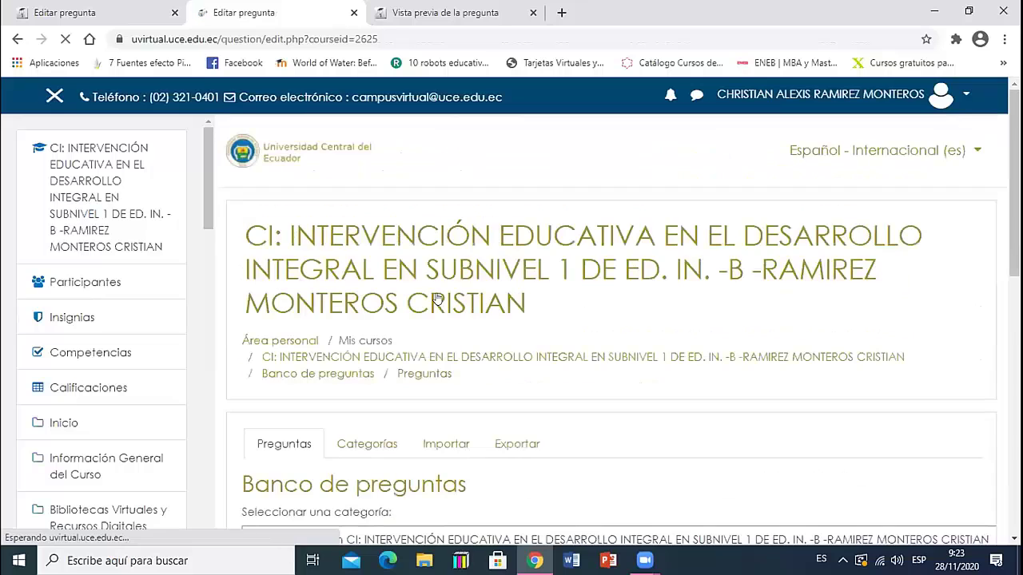
Show the questions of the Evaluación Primera Unidad category in the question bank
scroll(438, 299, "down", 5)
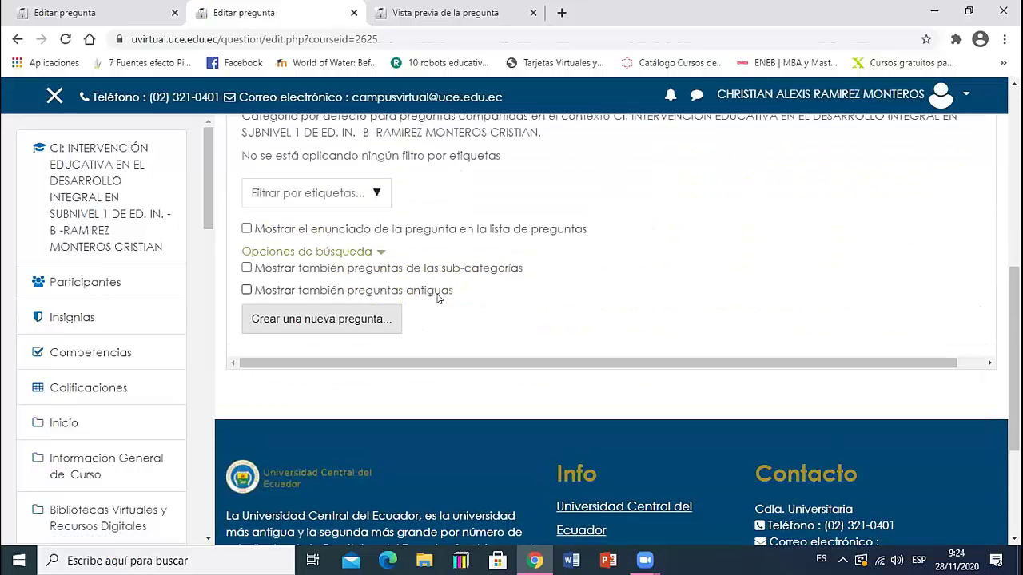
scroll(416, 305, "up", 3)
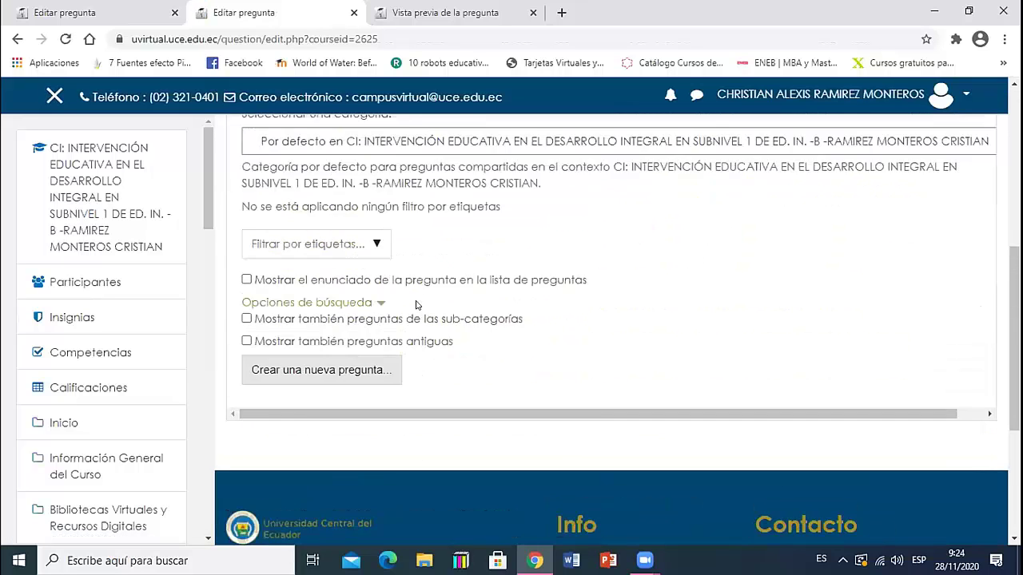
left_click(522, 313)
left_click(460, 395)
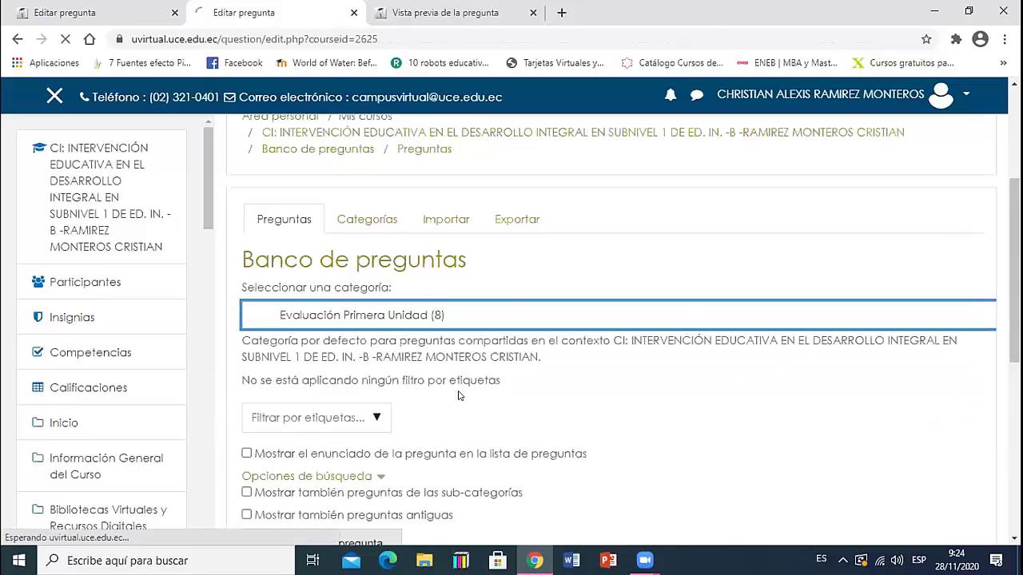
Open the preview of the P8 drag-and-drop onto image question
scroll(460, 395, "down", 3)
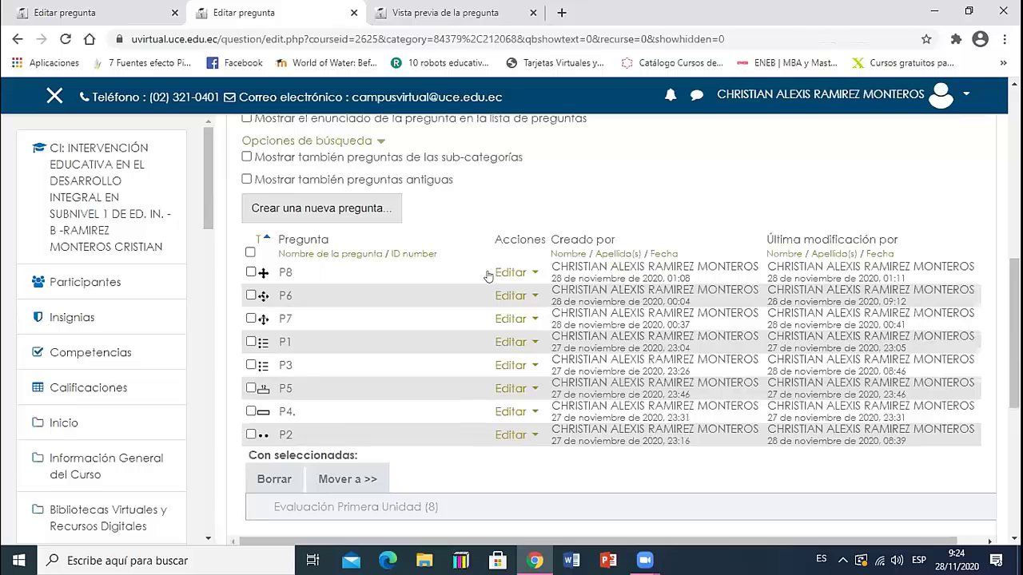
left_click(520, 273)
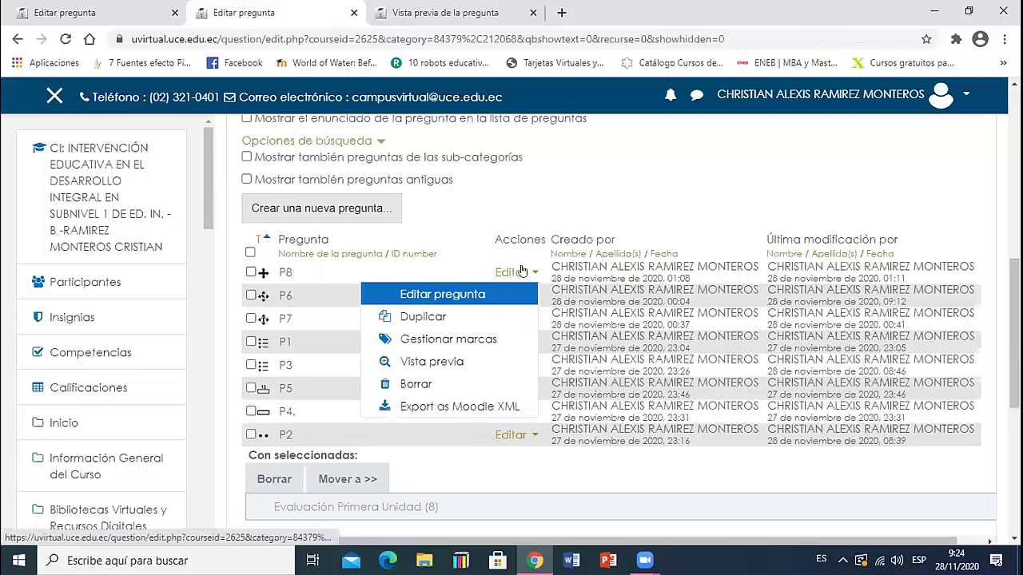
left_click(431, 362)
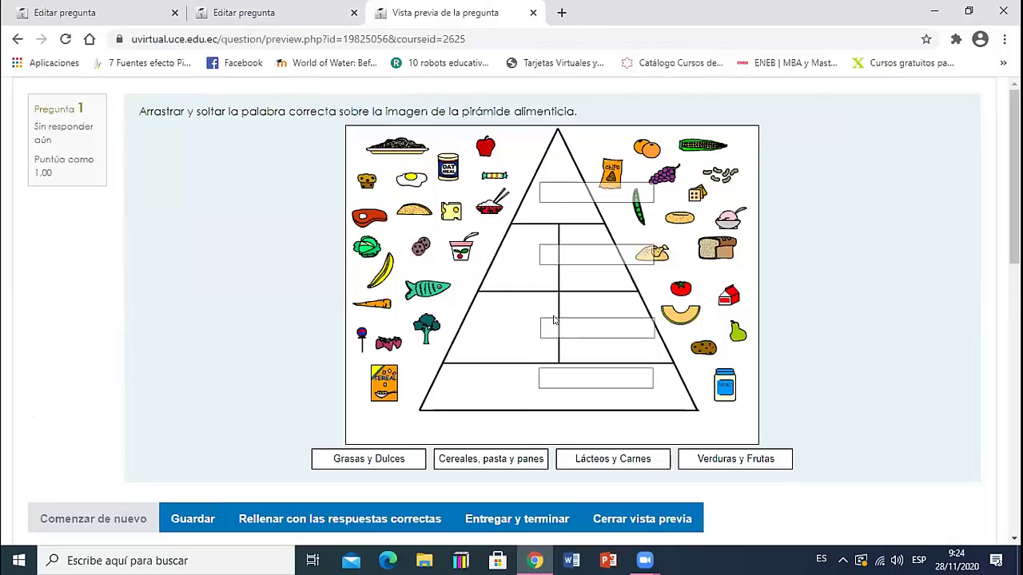
Review the food pyramid question in the preview and fill it in with the correct answers
scroll(582, 316, "down", 2)
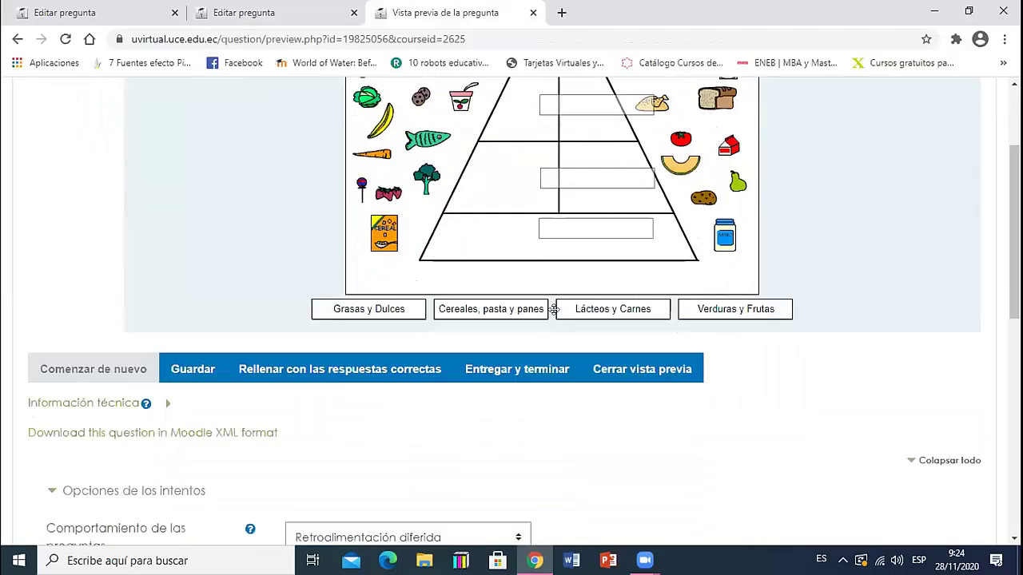
scroll(560, 312, "up", 2)
scroll(554, 320, "down", 1)
left_click(366, 432)
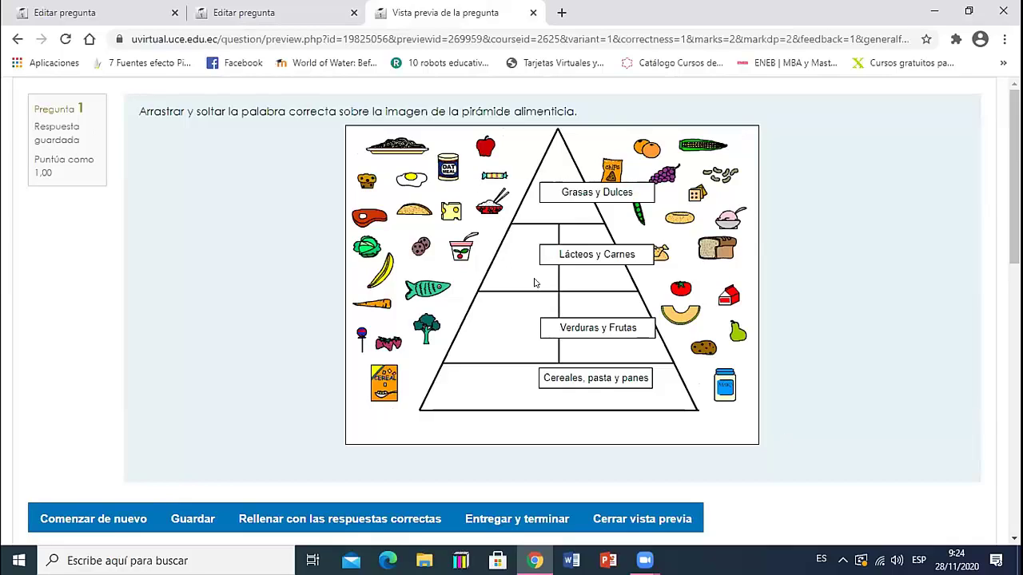
Add a new drag-and-drop onto image question (Arrastrar y soltar sobre una imagen) to the Evaluaciones primera unidad bank
left_click(274, 16)
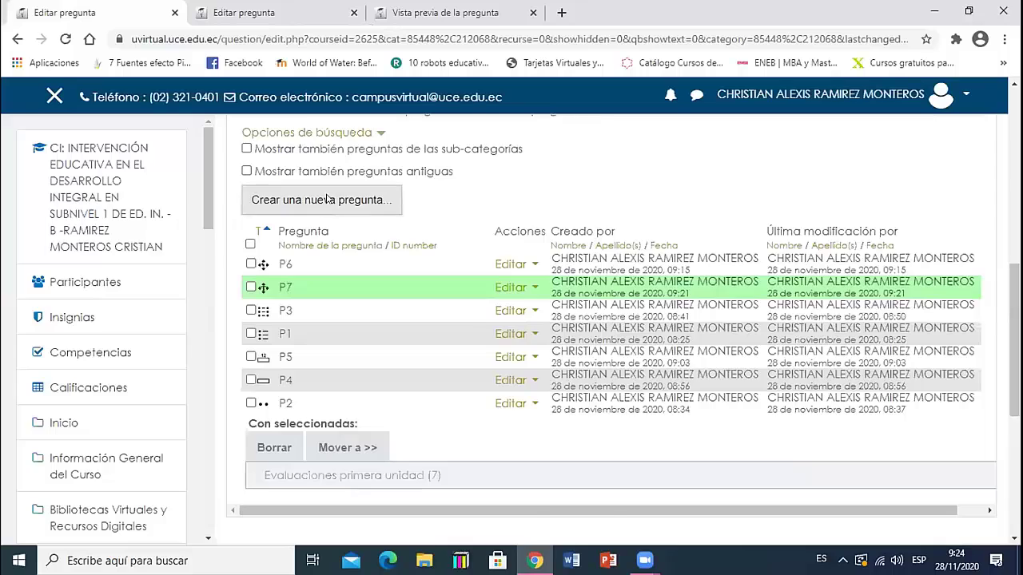
left_click(328, 197)
scroll(482, 236, "down", 3)
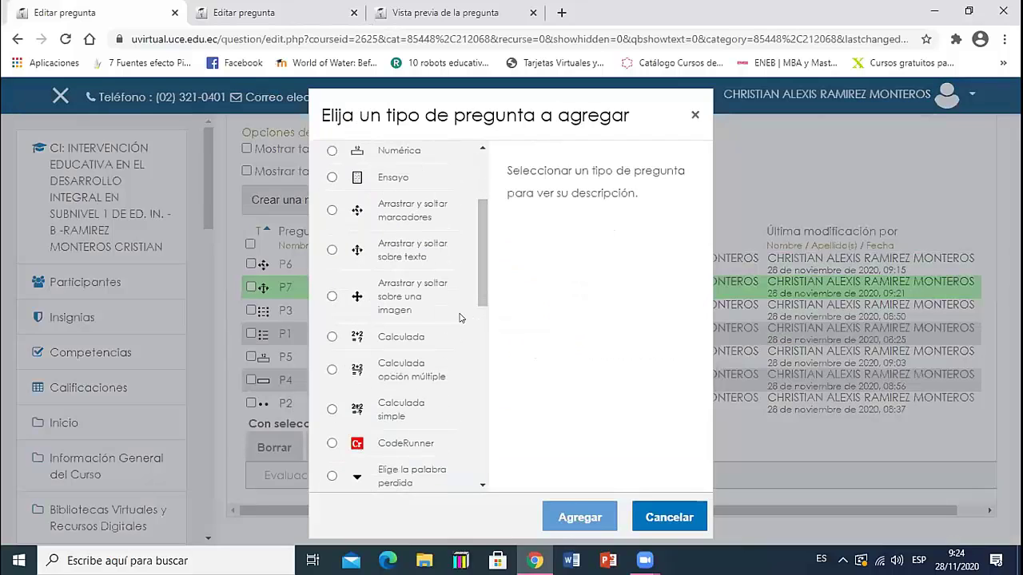
left_click(331, 296)
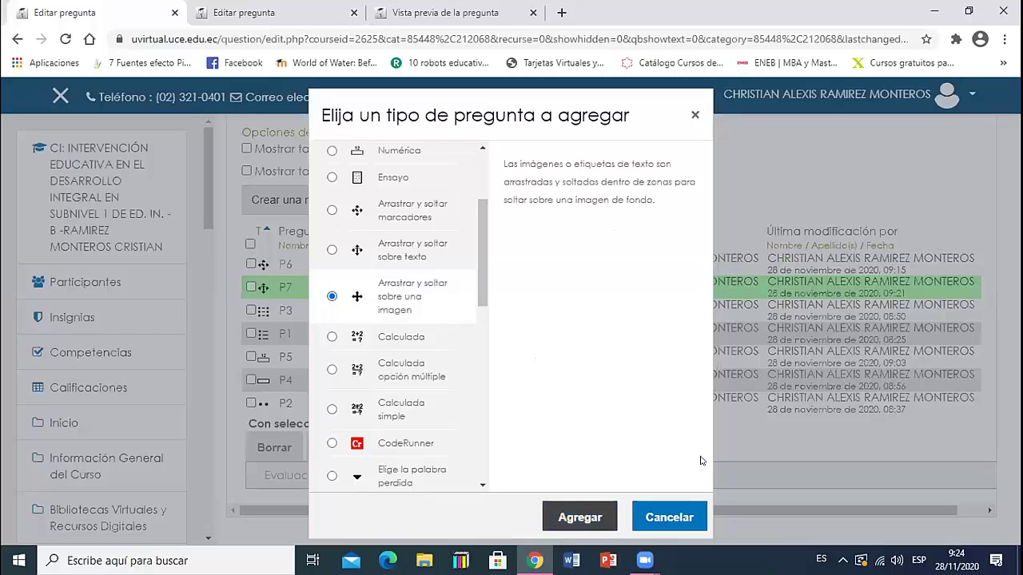
key("Return")
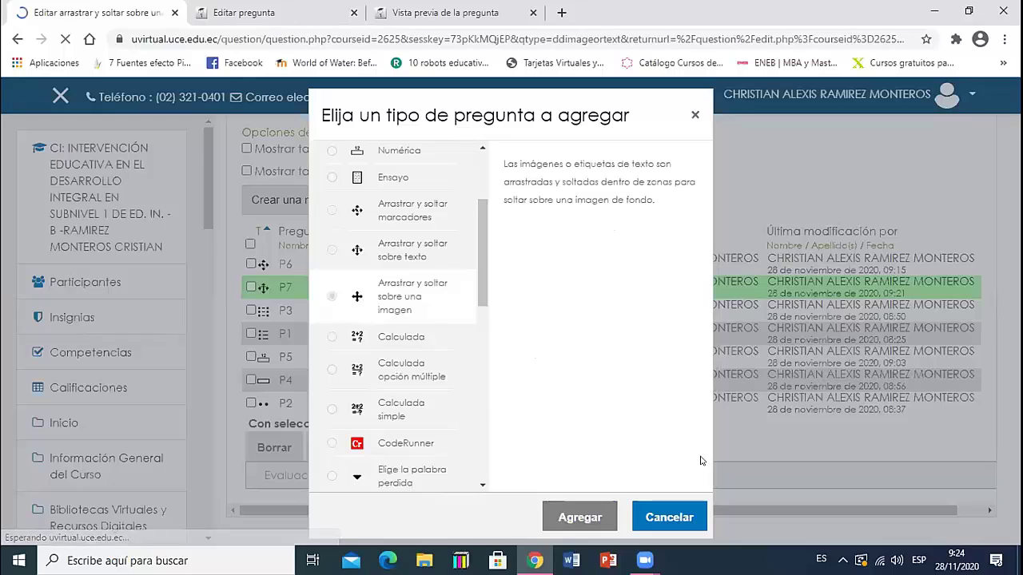
Name the new question P8 and give it the food pyramid statement copied from the existing question's preview
scroll(535, 390, "down", 5)
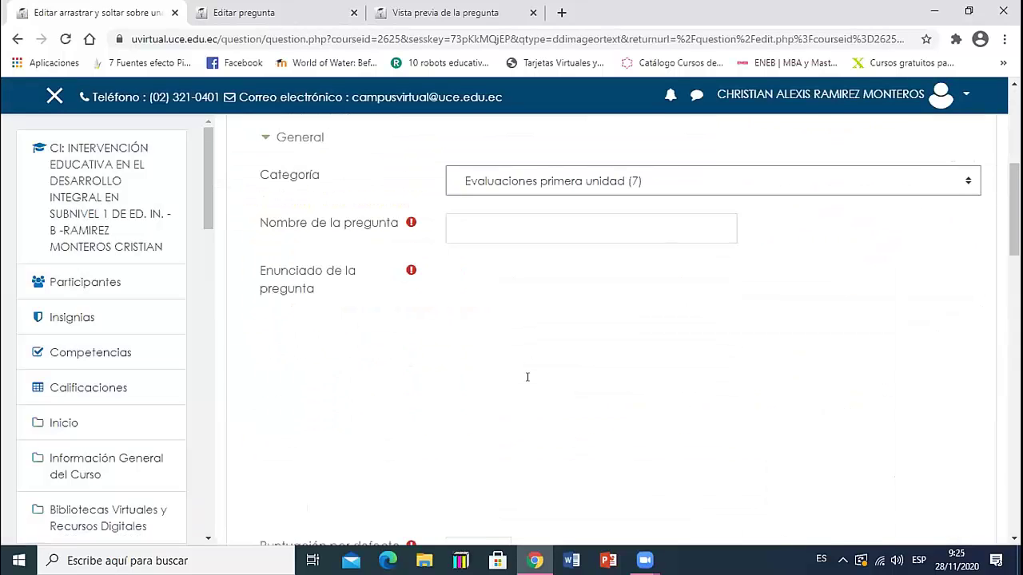
left_click(468, 225)
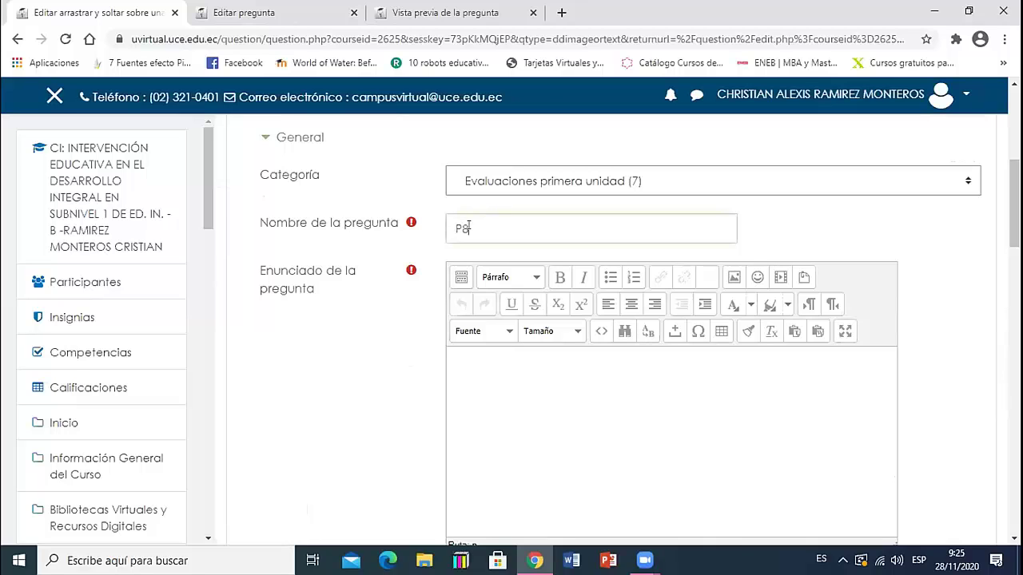
left_click(490, 354)
scroll(511, 440, "down", 1)
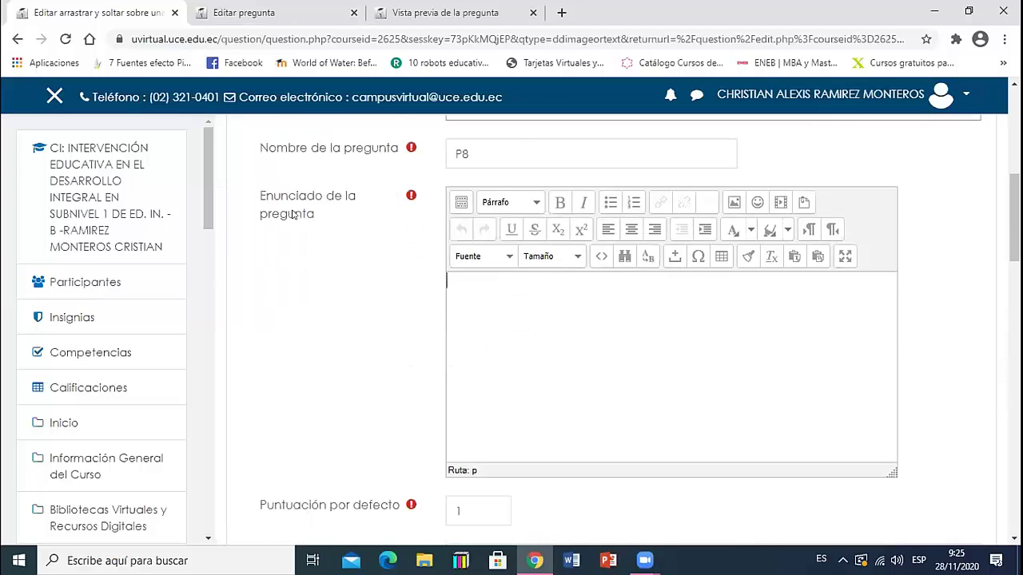
left_click(336, 15)
left_click(432, 14)
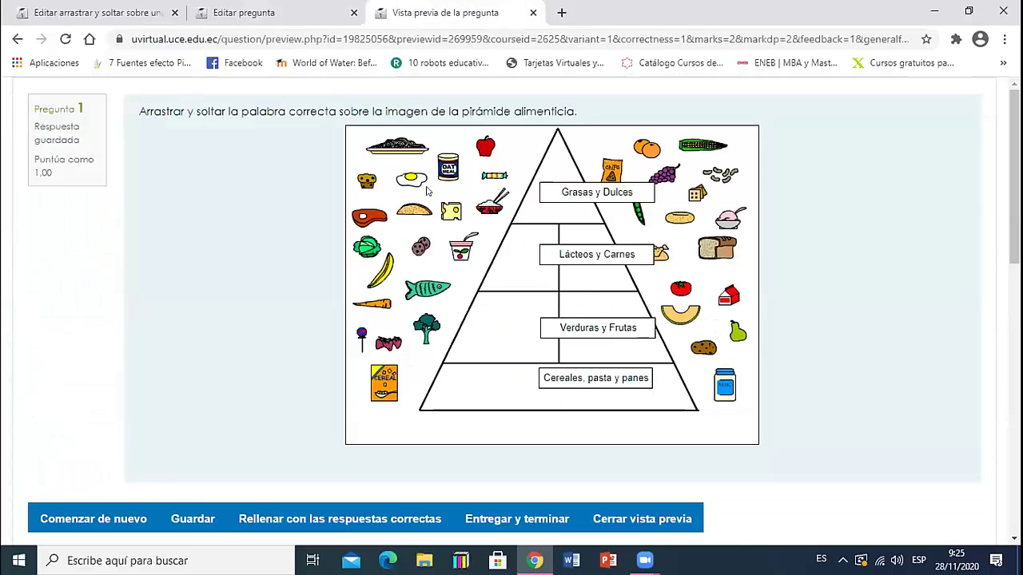
left_click_drag(582, 113, 138, 113)
key("ctrl+c")
left_click(95, 13)
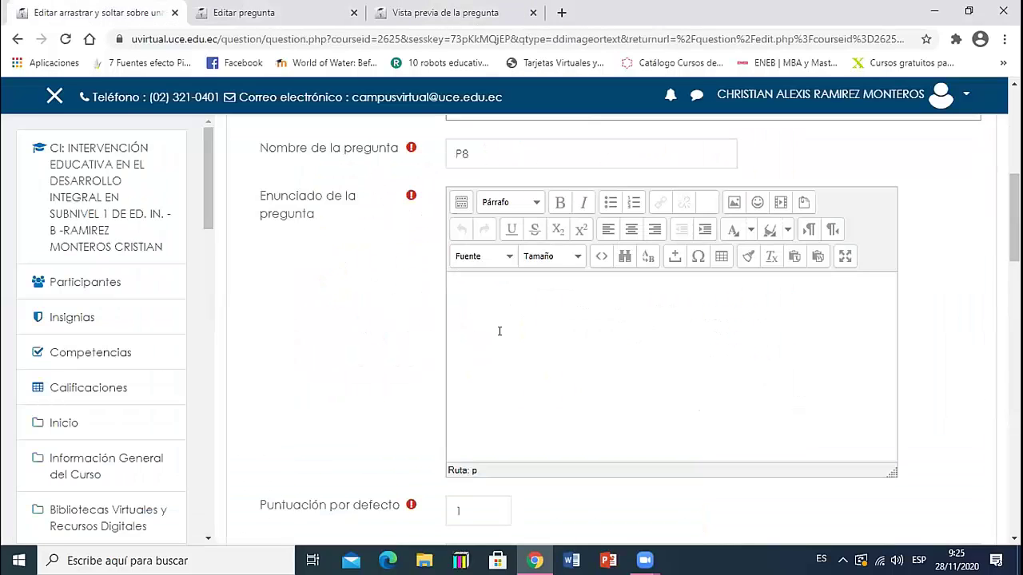
key("ctrl+v")
Set the default mark of the new P8 question to 2
scroll(499, 331, "down", 2)
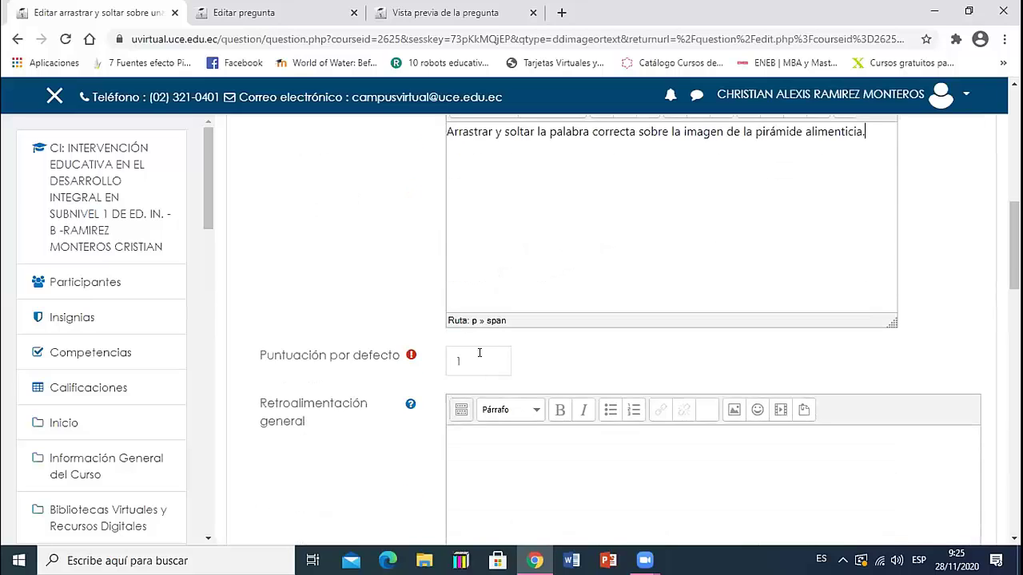
key("Tab")
type("2")
scroll(489, 393, "down", 3)
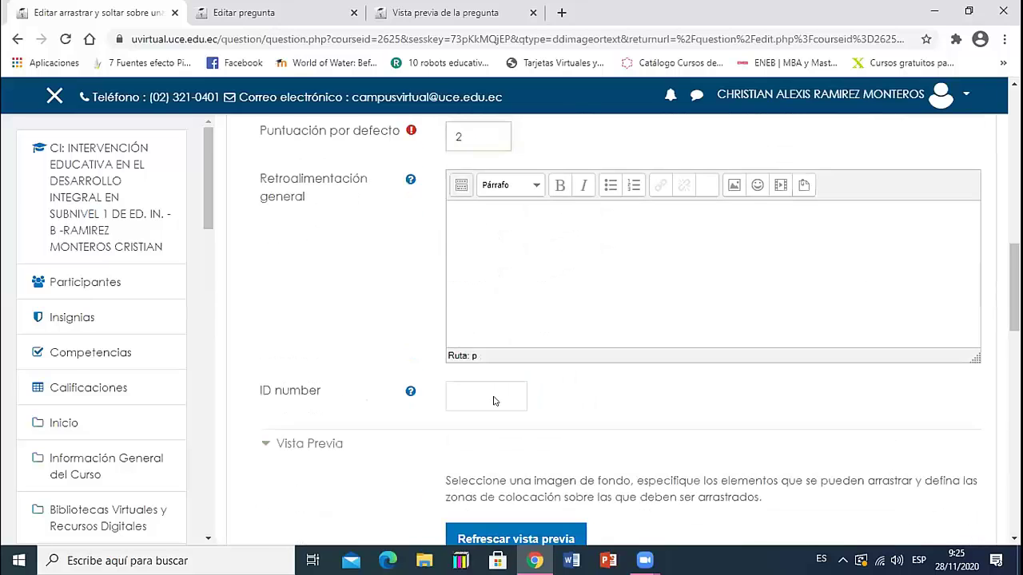
left_click(461, 184)
Upload the Piramide image from the Descargas folder as the question's background image
scroll(485, 308, "down", 1)
scroll(484, 319, "down", 2)
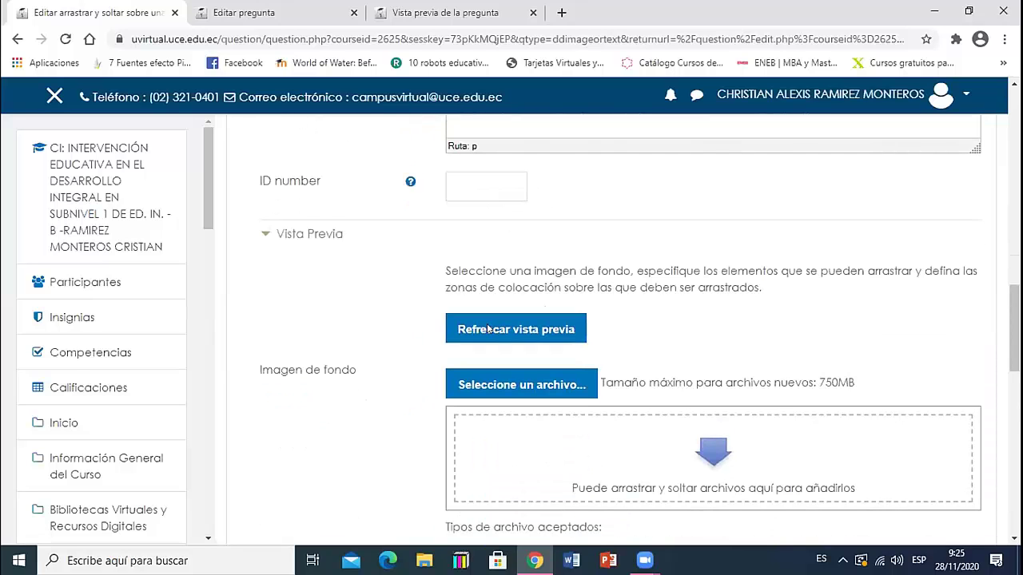
scroll(560, 384, "down", 2)
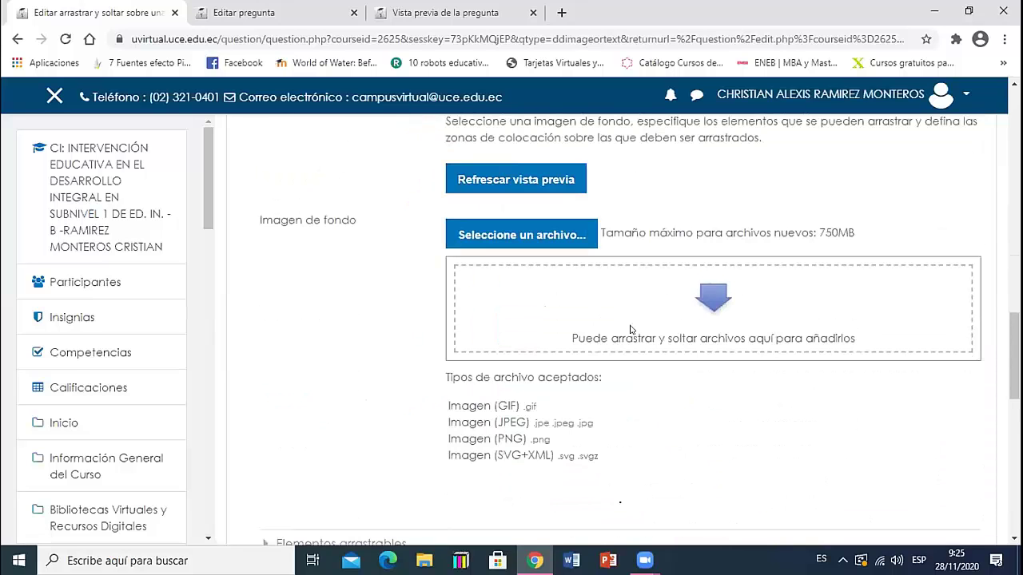
left_click(550, 235)
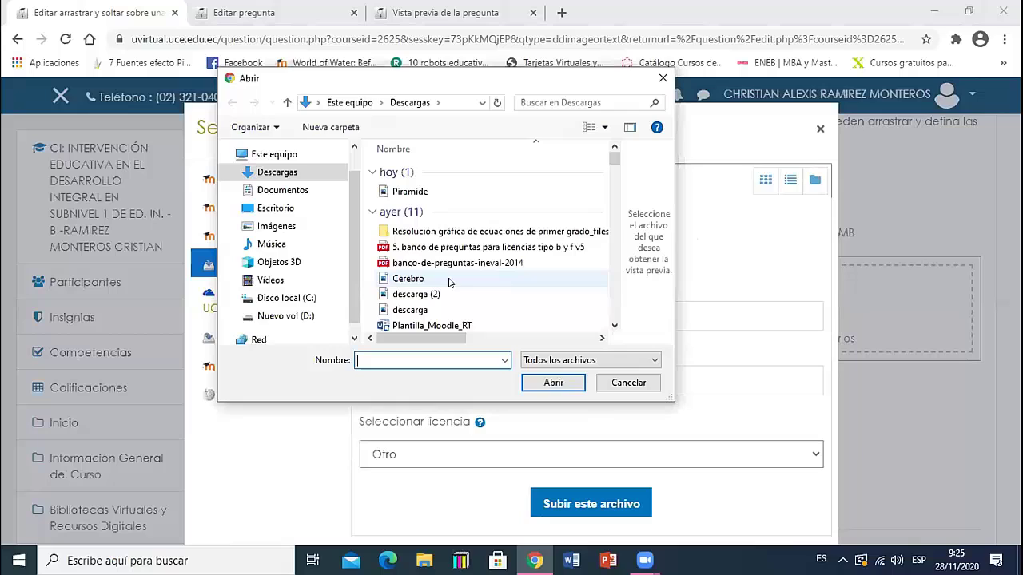
left_click(443, 192)
left_click(543, 384)
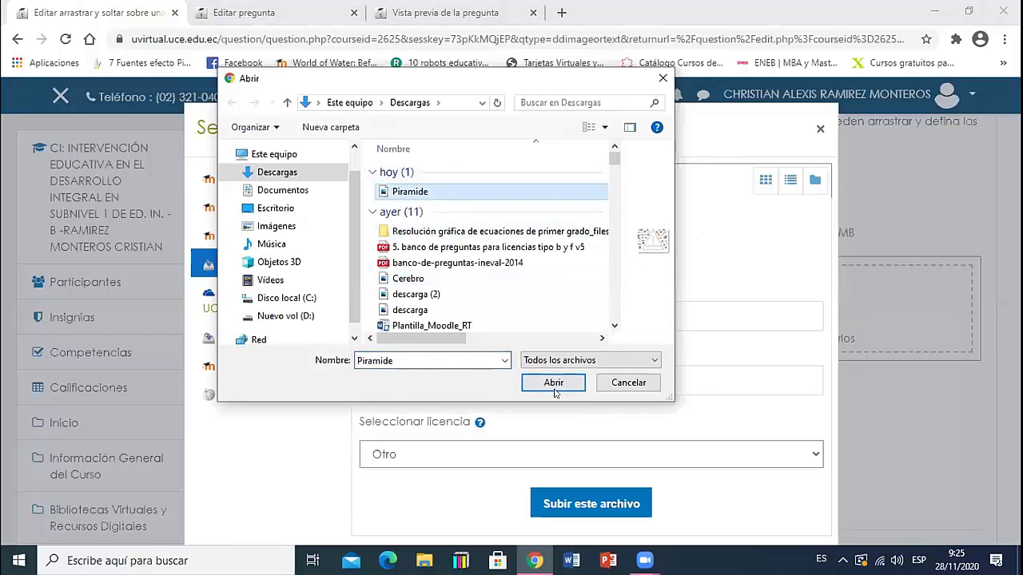
left_click(591, 503)
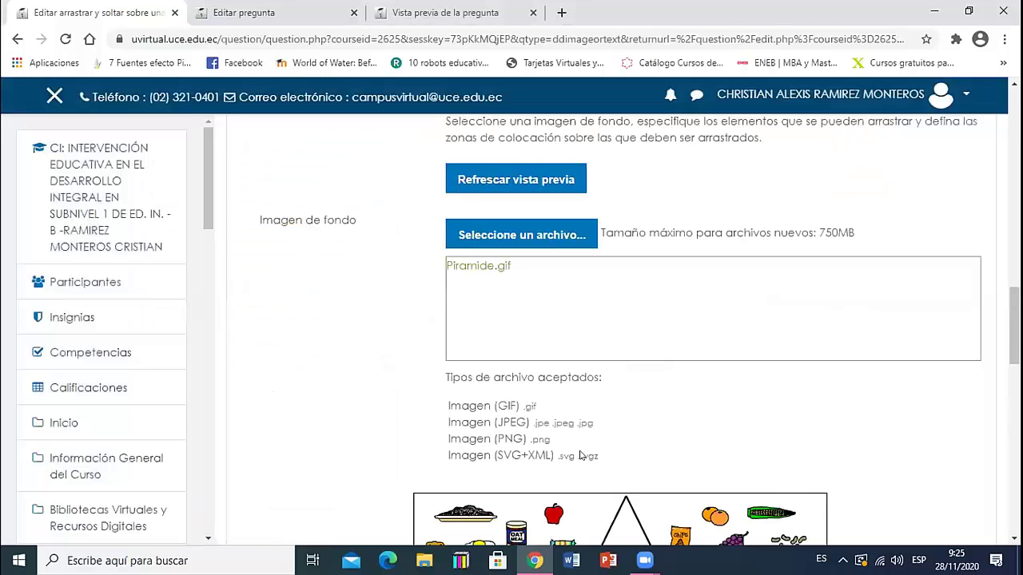
Expand the draggable items of the new question and set the type of draggable item 1 to Texto arrastrable
scroll(590, 407, "down", 4)
scroll(590, 406, "down", 1)
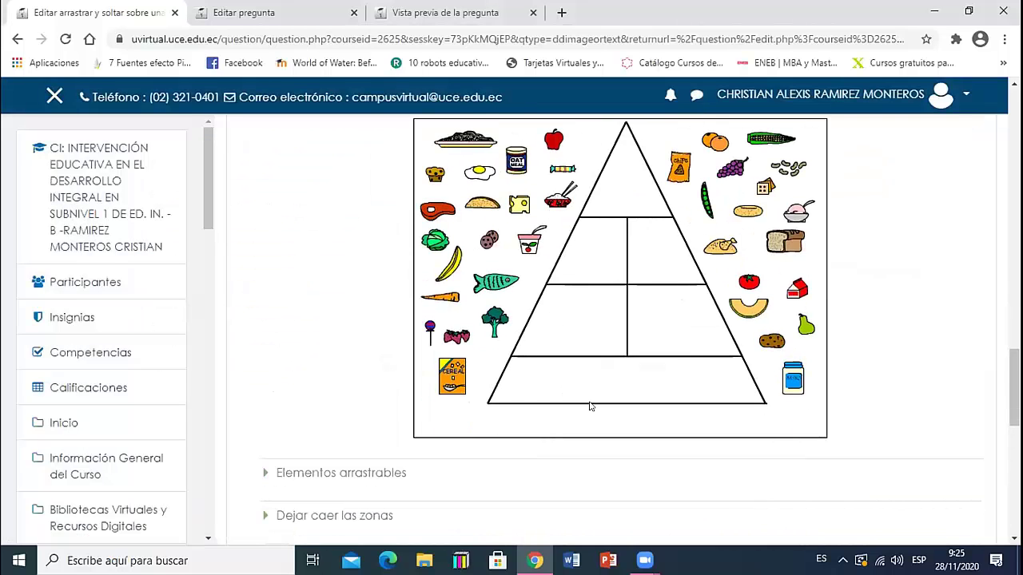
scroll(590, 406, "down", 1)
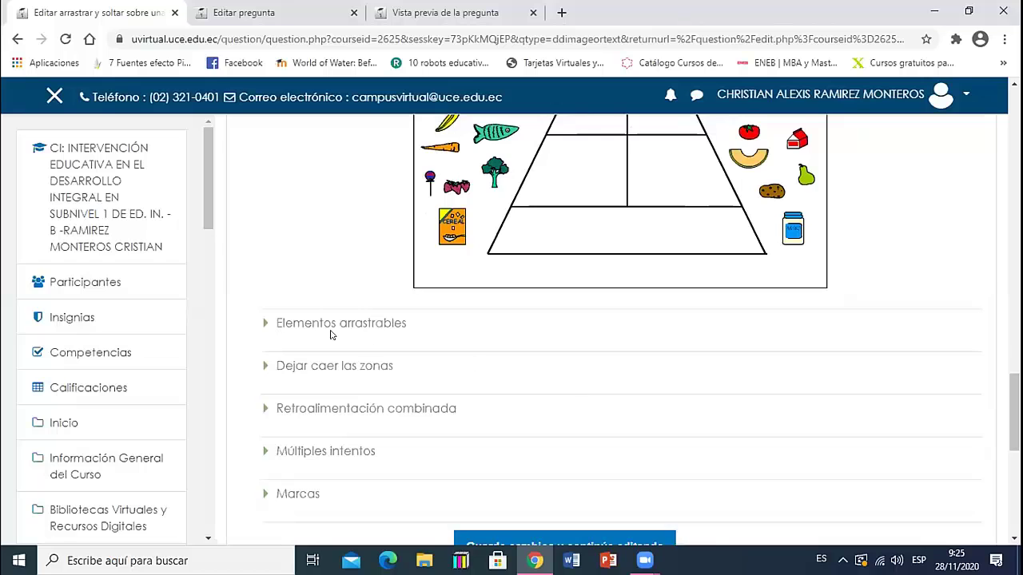
left_click(324, 327)
scroll(392, 346, "down", 2)
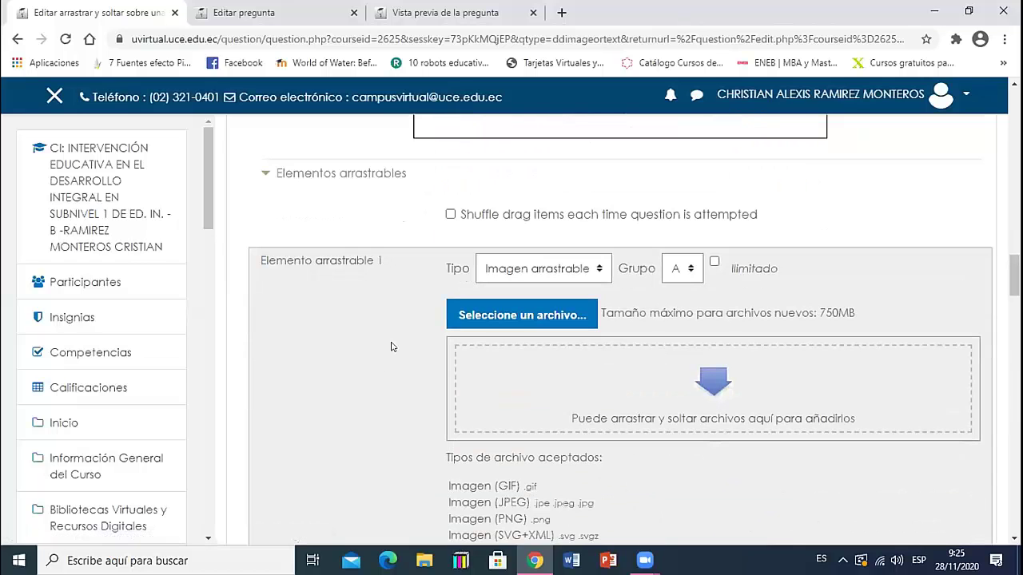
scroll(392, 346, "down", 1)
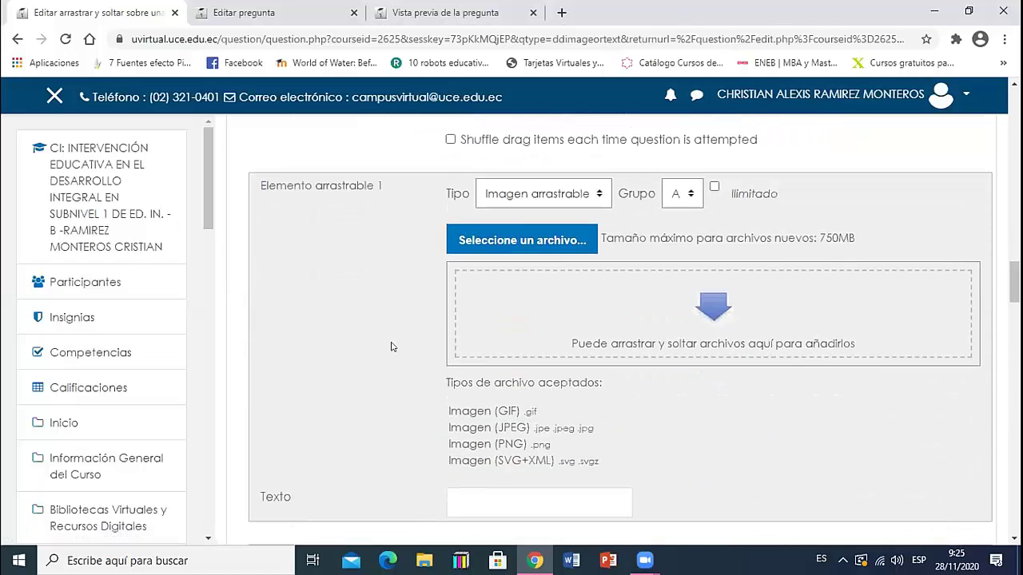
scroll(623, 228, "up", 1)
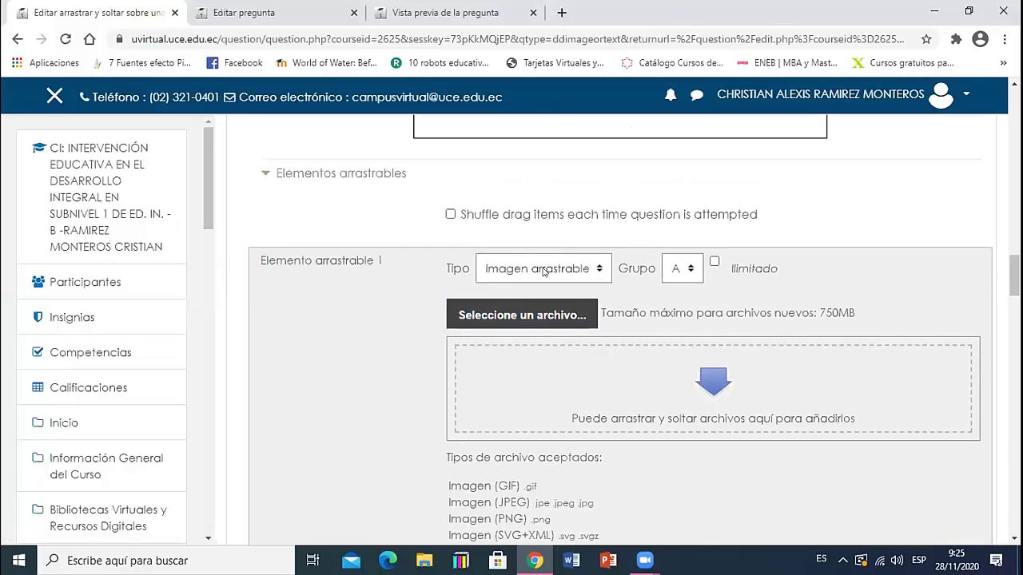
left_click(548, 269)
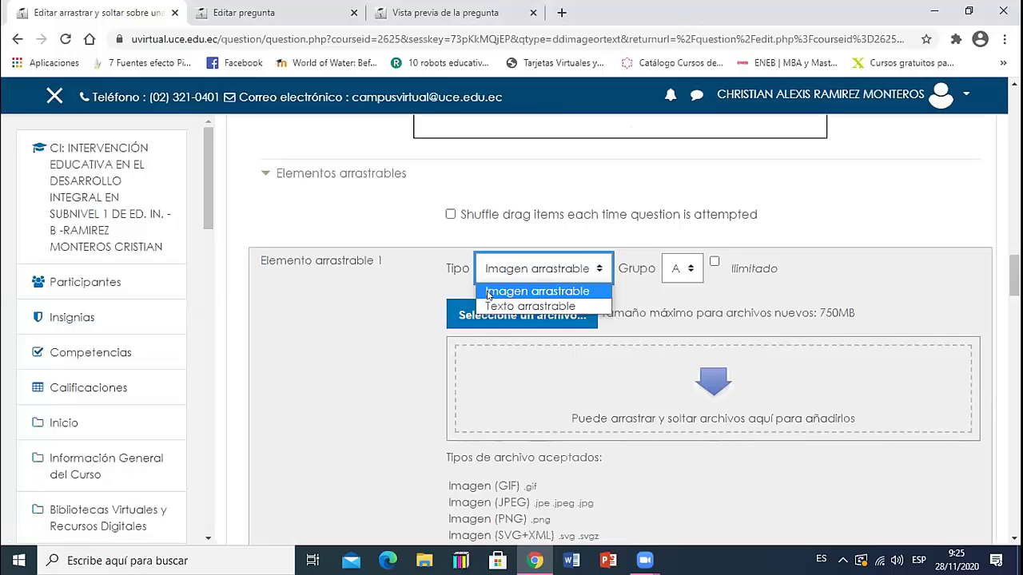
left_click(536, 307)
scroll(558, 392, "down", 2)
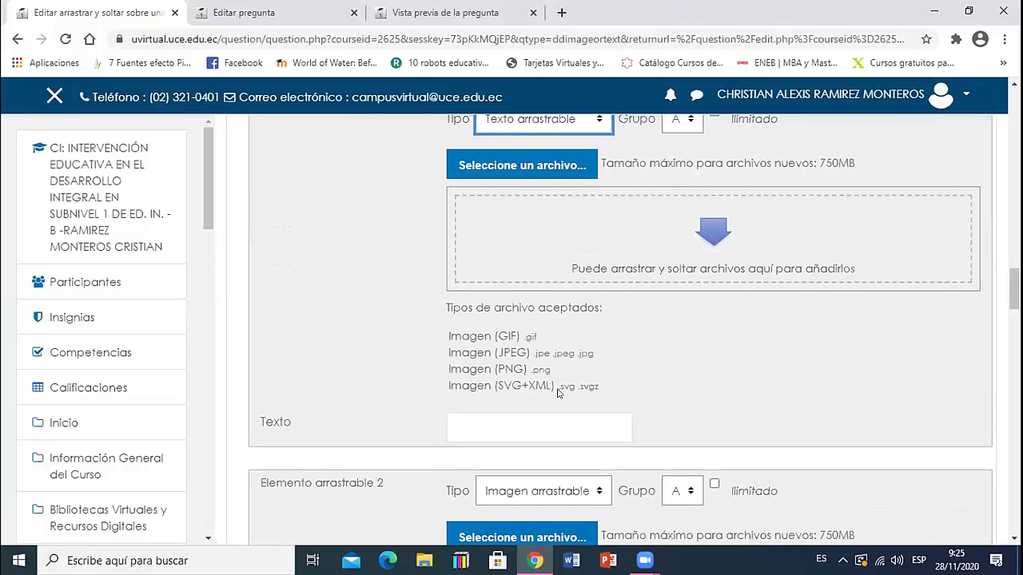
scroll(558, 391, "down", 1)
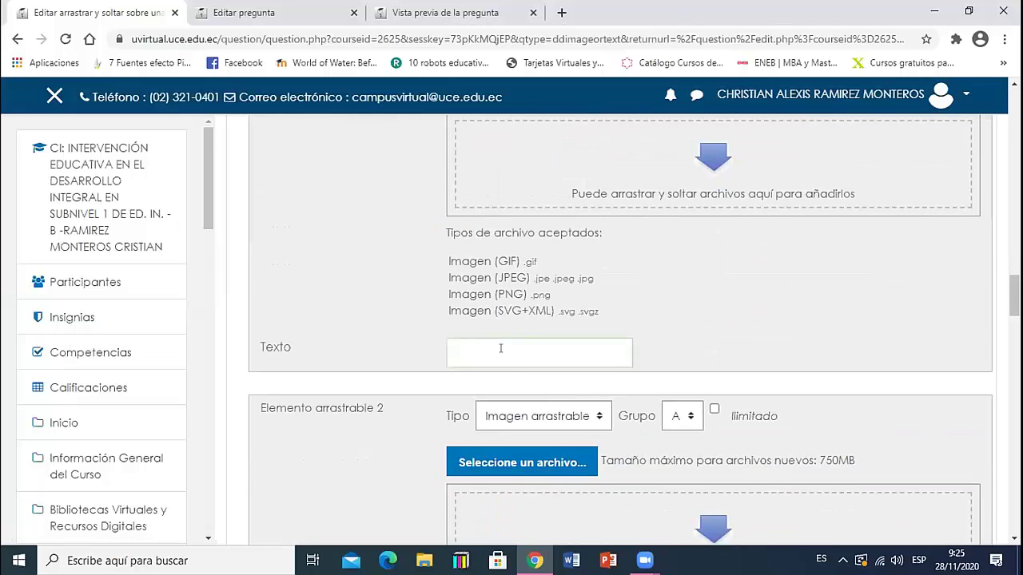
scroll(500, 352, "up", 3)
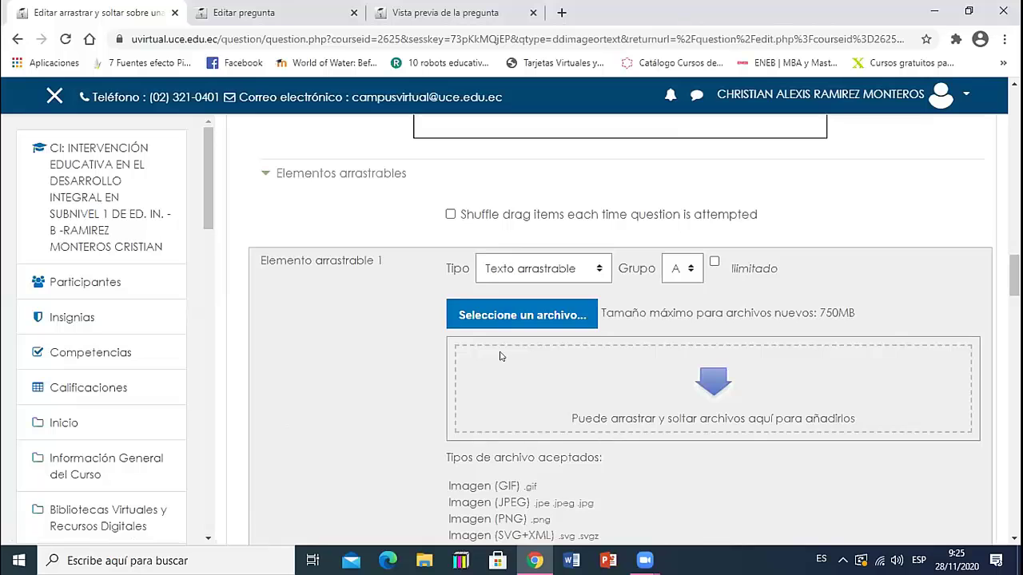
scroll(500, 355, "down", 4)
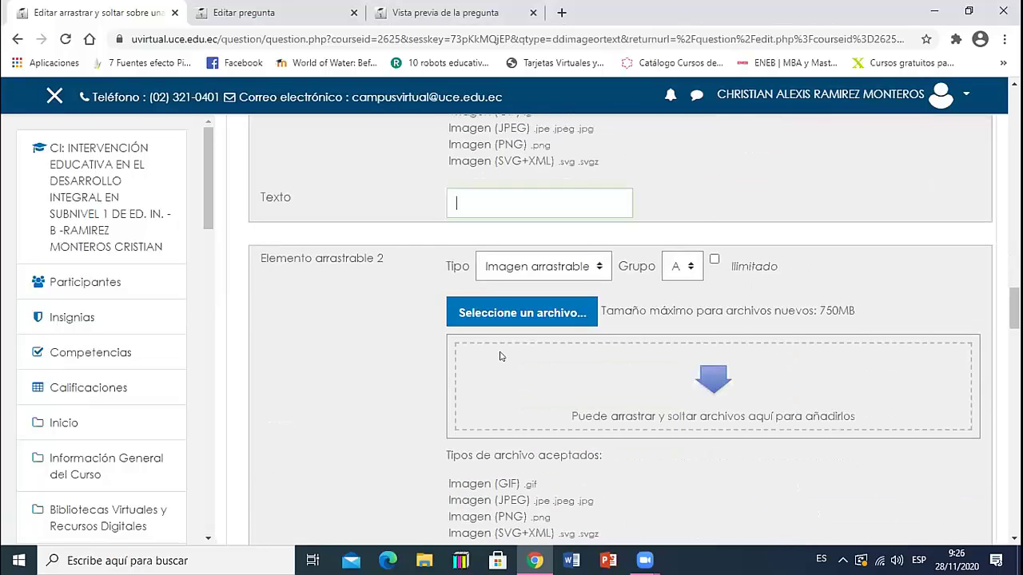
Open the existing P8 question of the Evaluación Primera Unidad category for editing
left_click(245, 11)
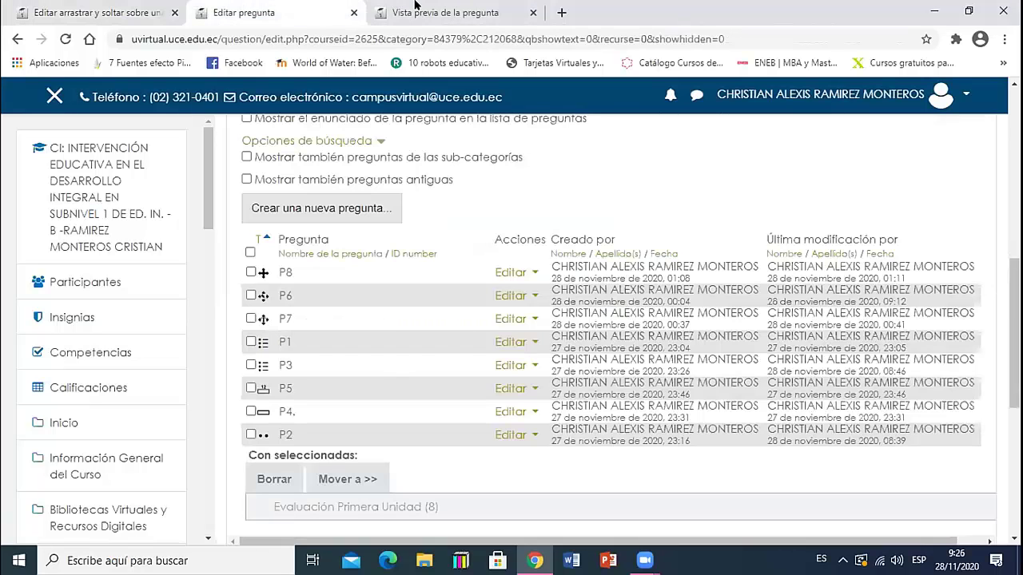
left_click(414, 6)
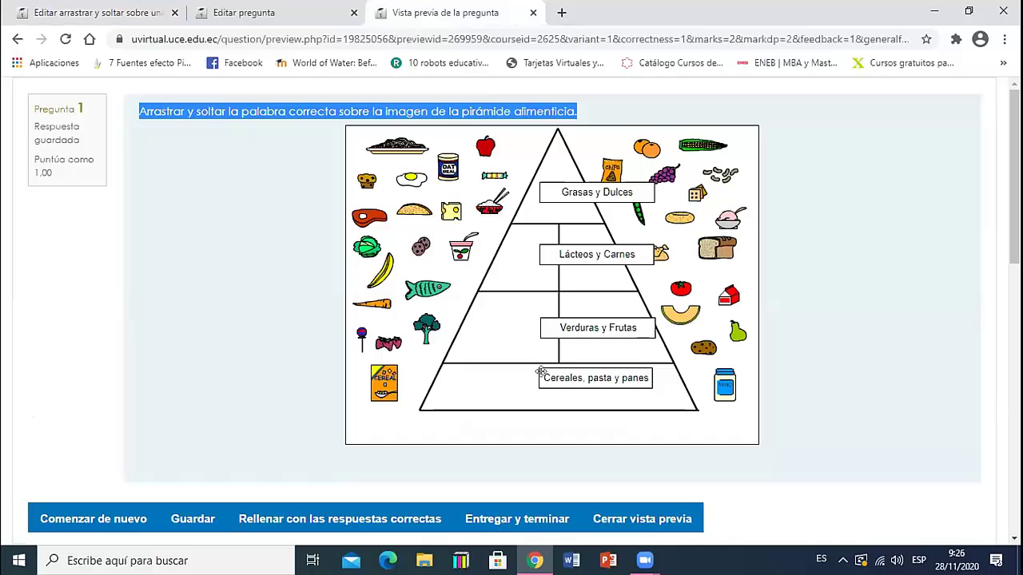
left_click(306, 10)
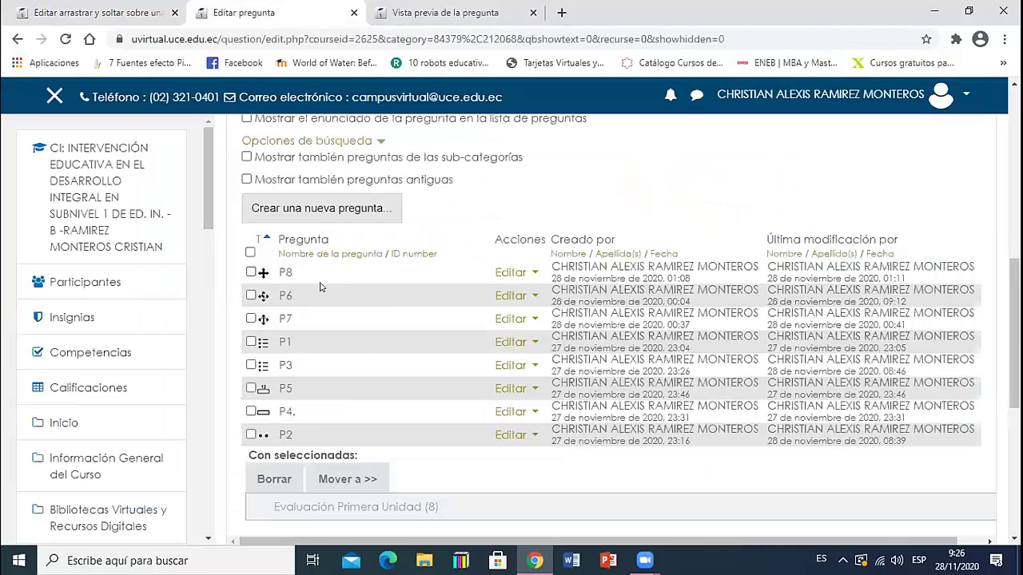
left_click(516, 273)
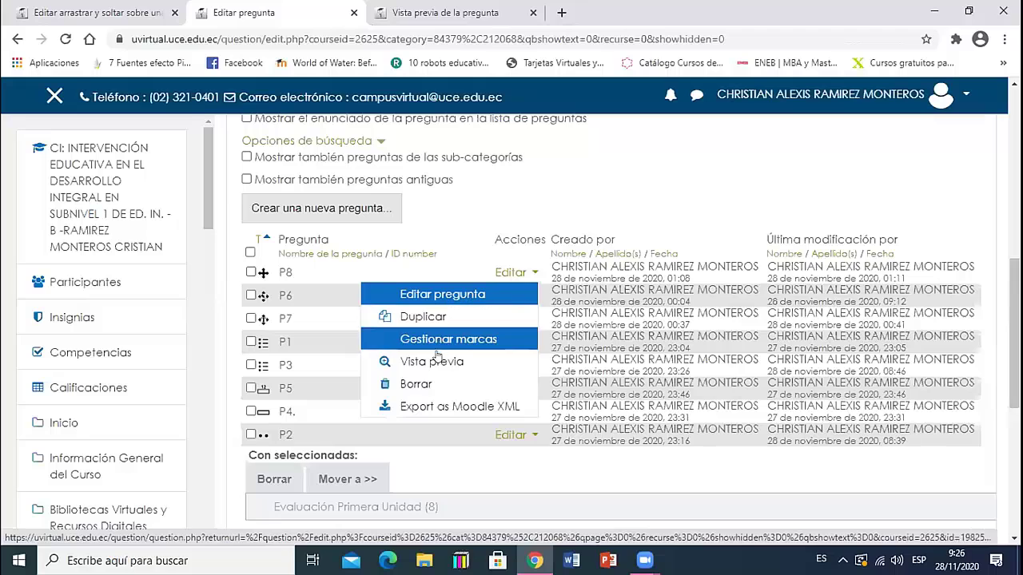
left_click(441, 294)
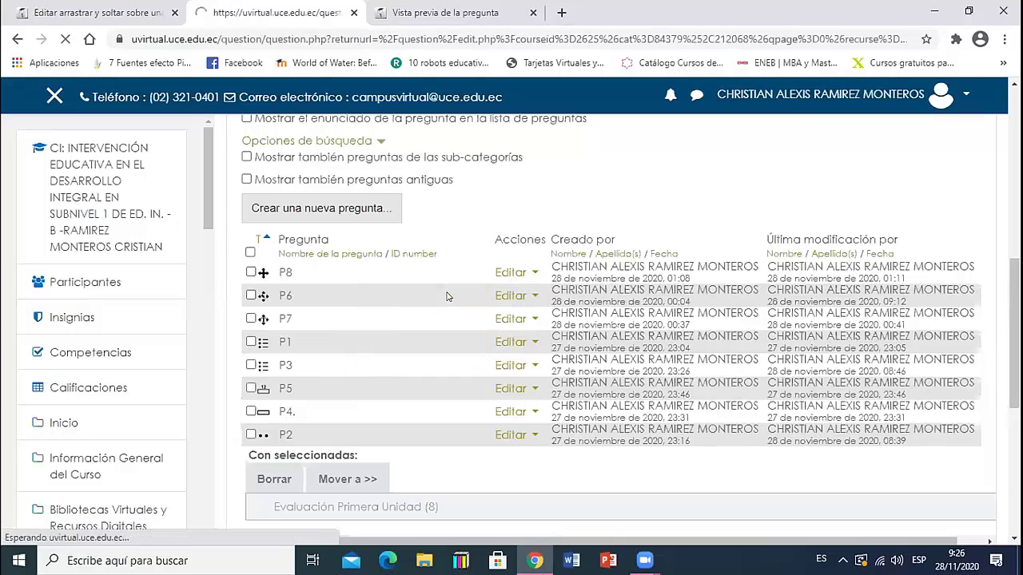
Copy the text "Cereales, pasta y panes" from draggable item 1 of the existing P8 into draggable item 1 of the new question
scroll(448, 296, "down", 5)
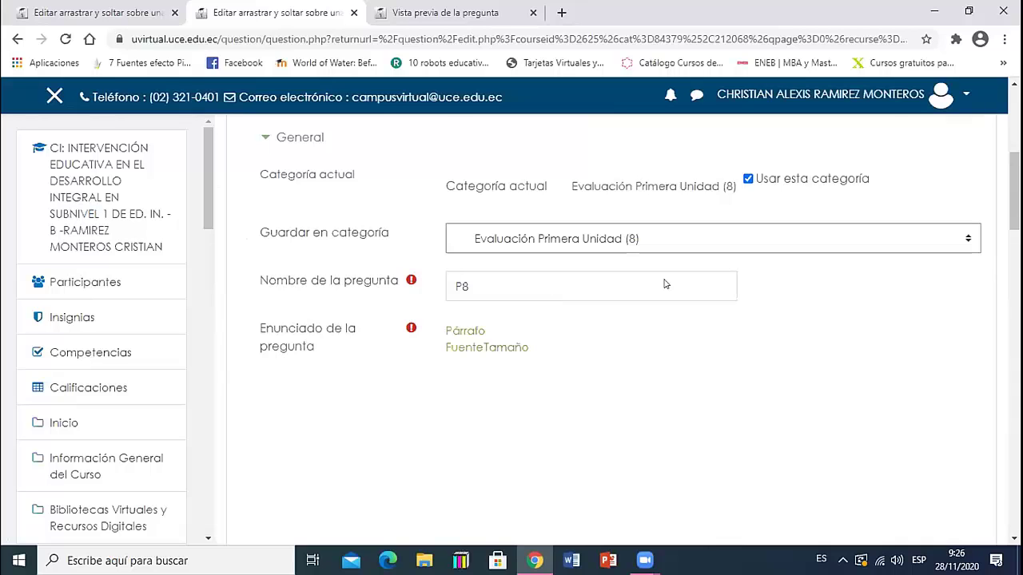
scroll(664, 285, "down", 20)
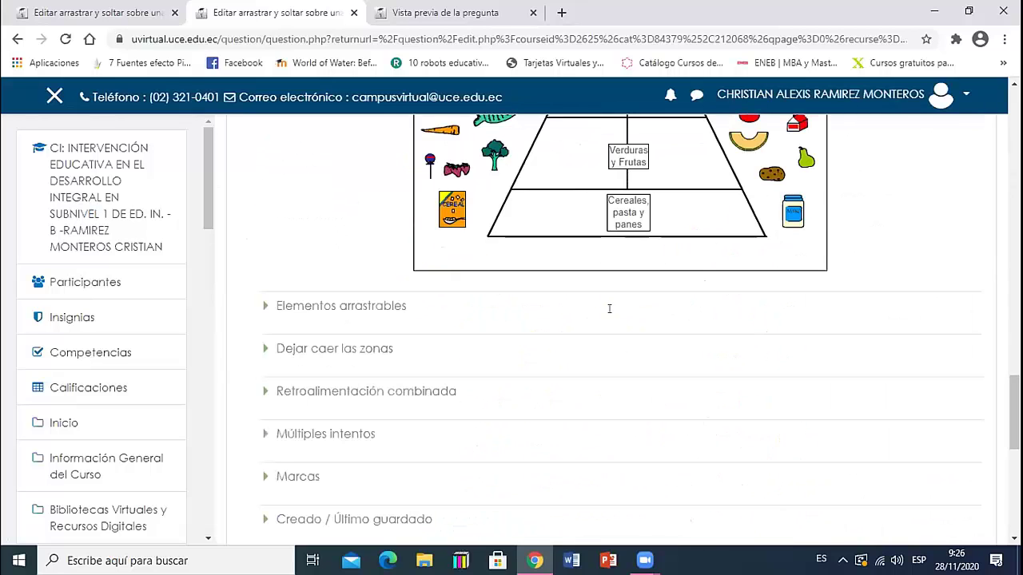
left_click(314, 307)
scroll(317, 309, "down", 4)
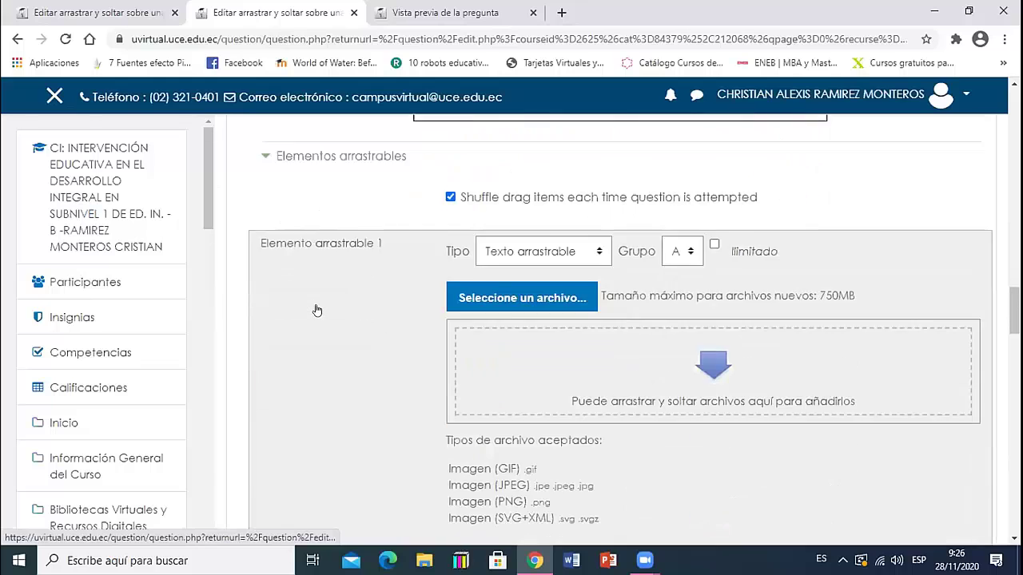
scroll(317, 310, "down", 1)
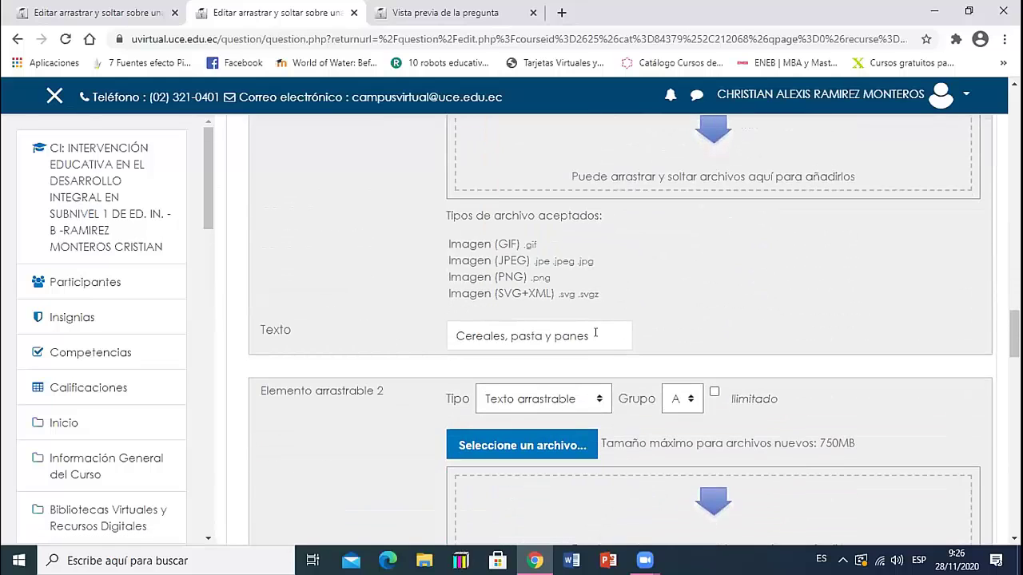
left_click_drag(598, 336, 280, 309)
key("ctrl+c")
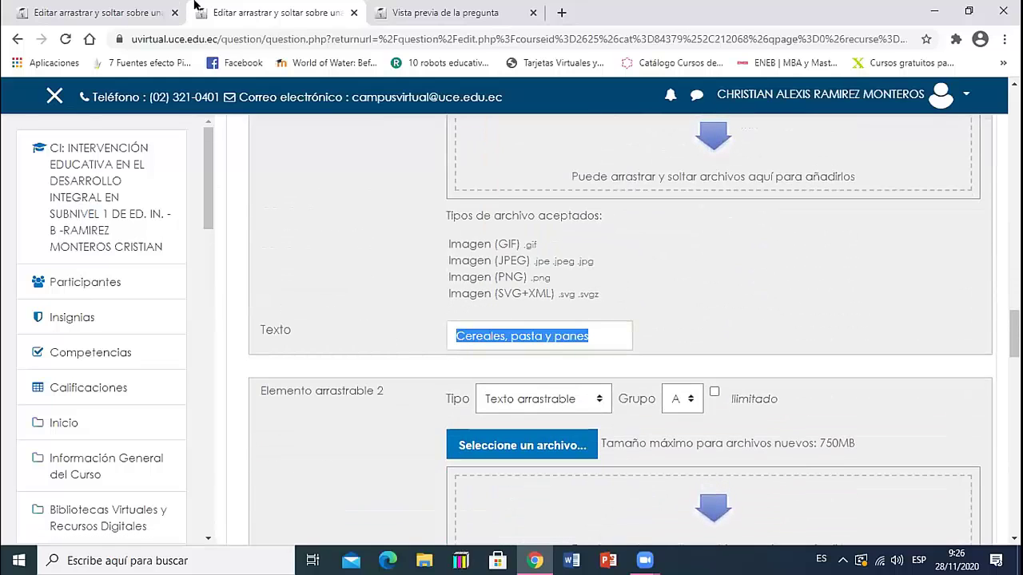
left_click(160, 5)
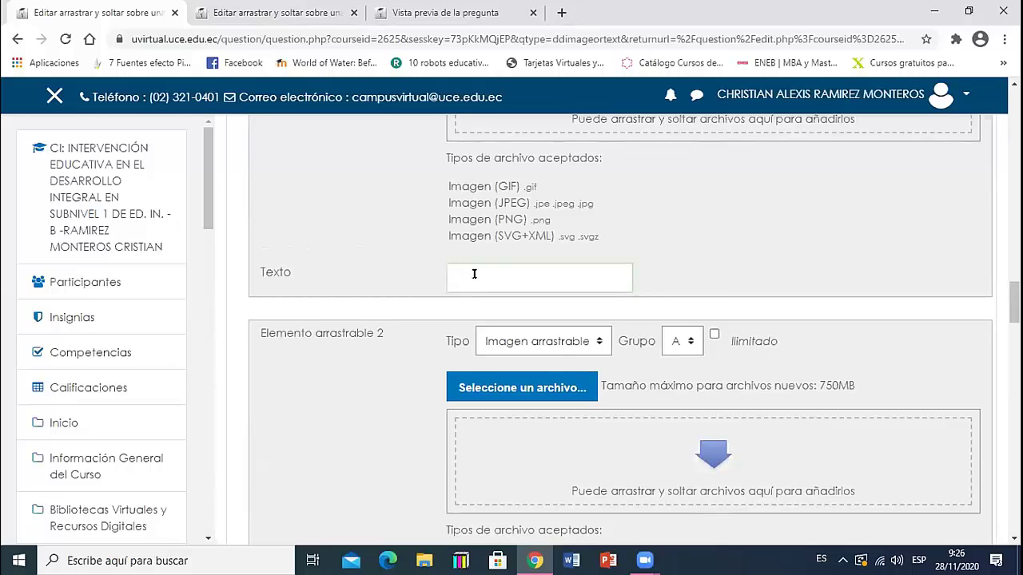
key("ctrl+v")
Copy the text "Verduras y Frutas" from the existing P8 into the text of draggable item 2 of the new question
left_click(279, 10)
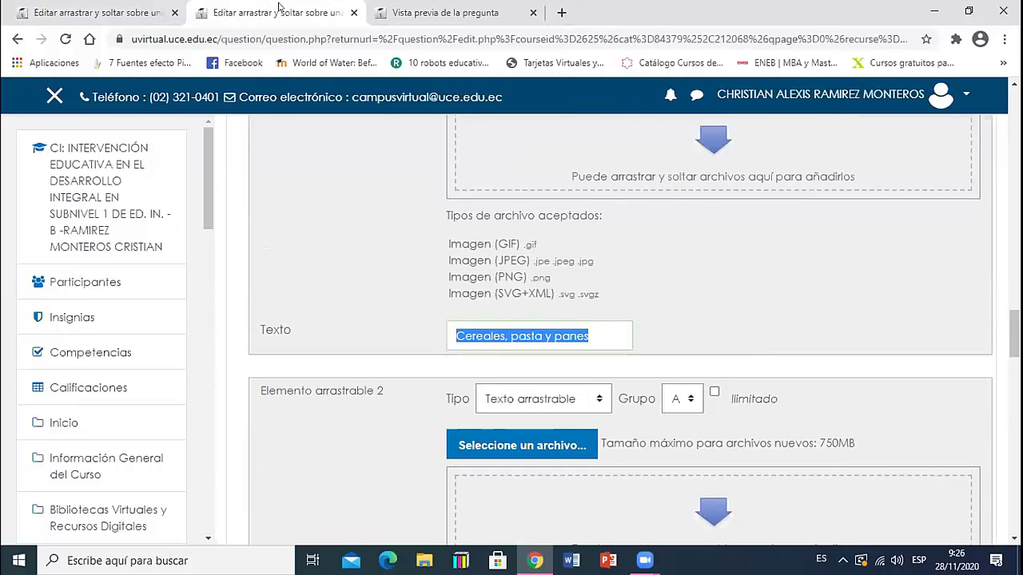
scroll(469, 360, "down", 2)
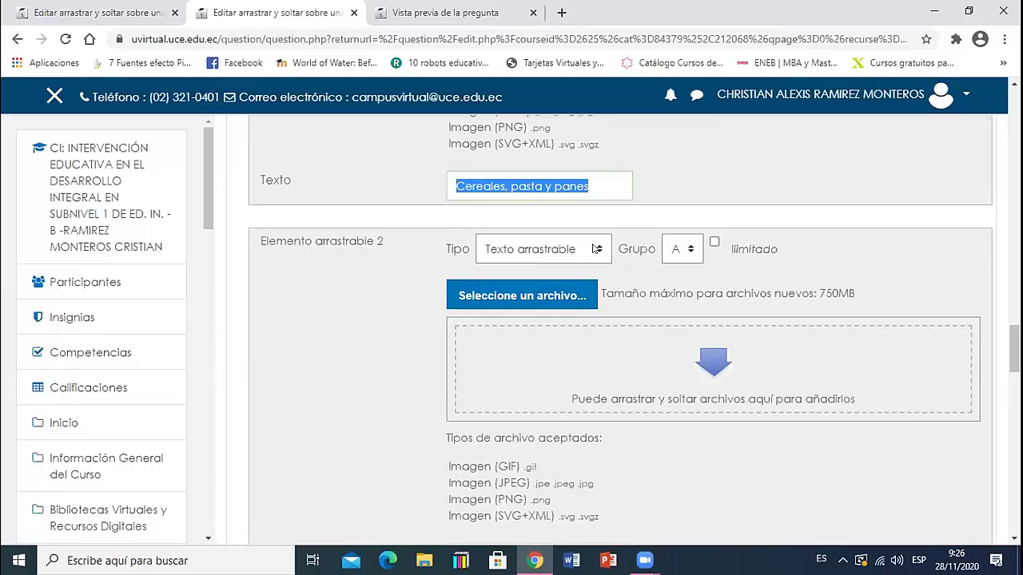
scroll(559, 288, "down", 2)
left_click_drag(545, 417, 292, 417)
key("ctrl+c")
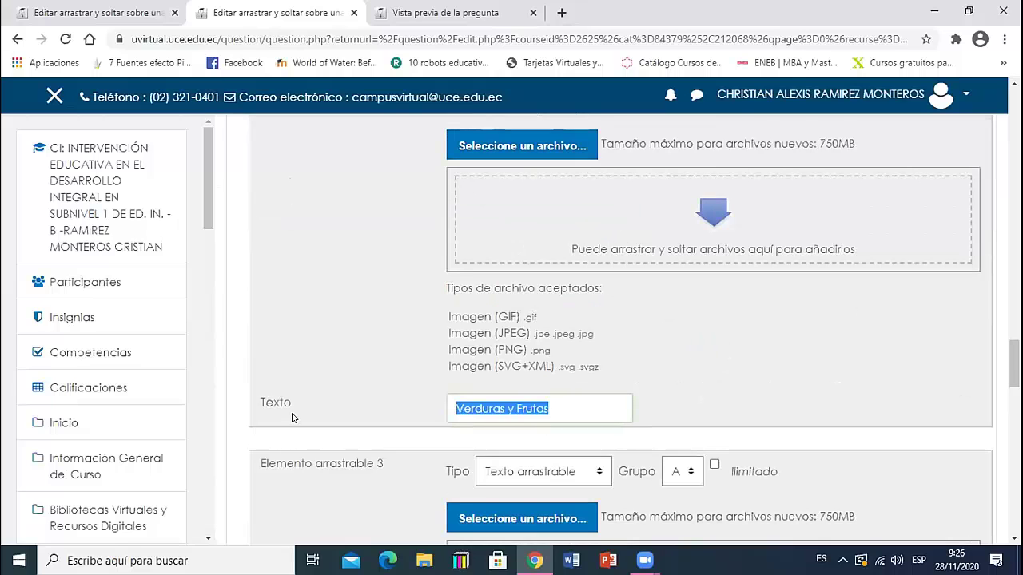
left_click(106, 8)
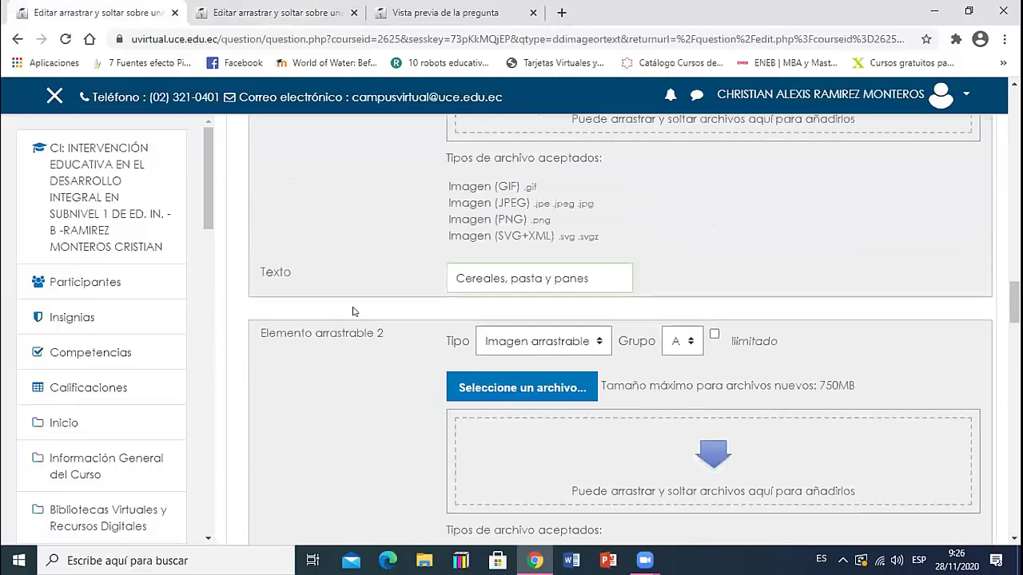
scroll(360, 310, "down", 4)
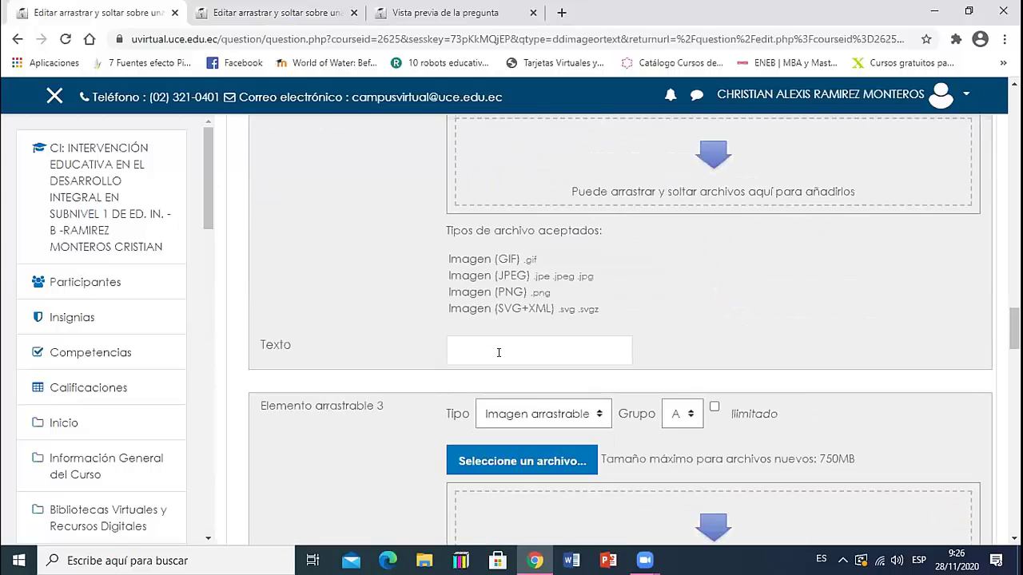
left_click(498, 352)
key("ctrl+v")
Copy the text "Grasas y Dulces" from the existing P8 into the text of draggable item 3 of the new question
key("ctrl+Tab")
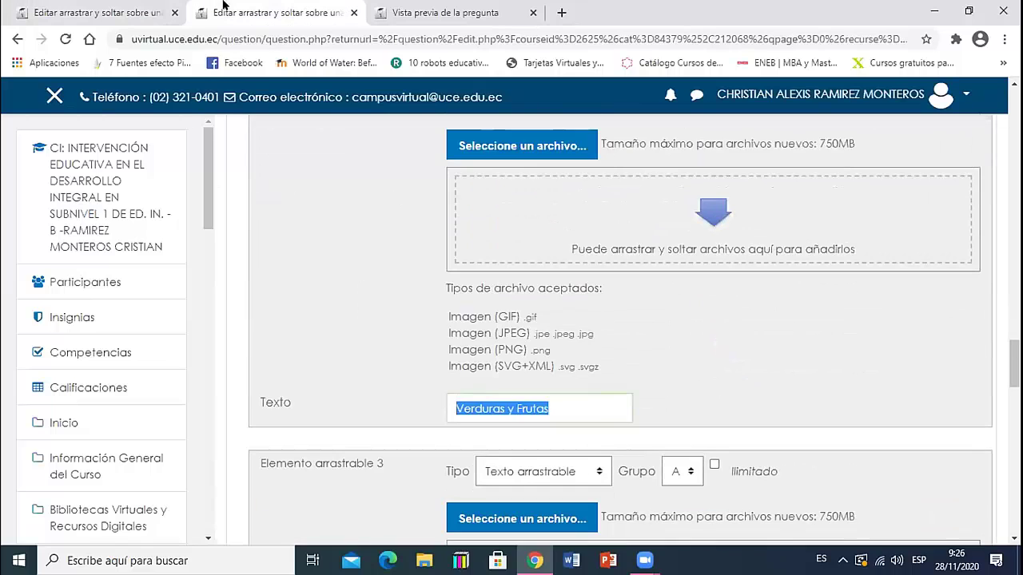
scroll(477, 286, "down", 4)
scroll(477, 286, "down", 2)
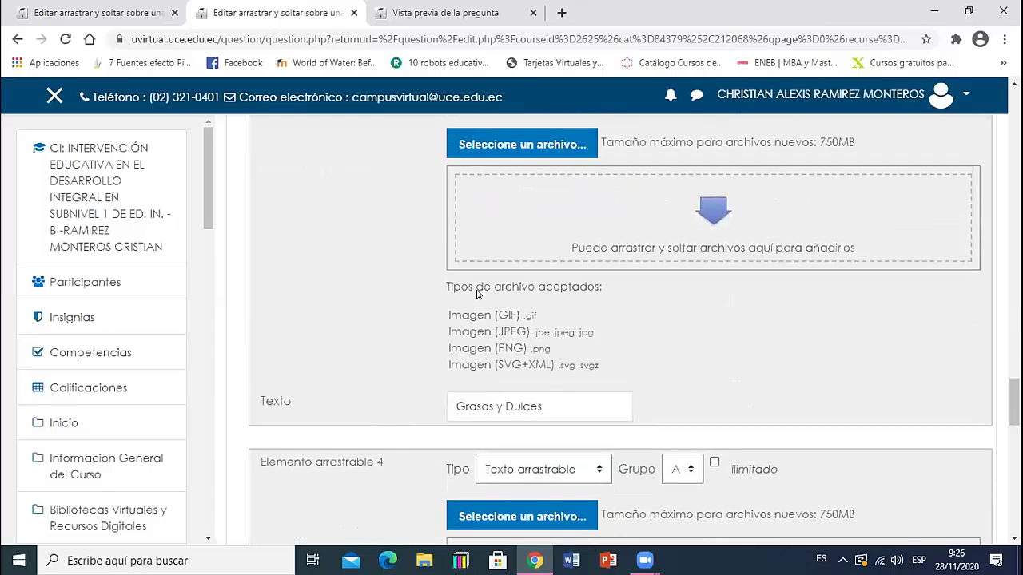
triple_click(477, 319)
key("ctrl+c")
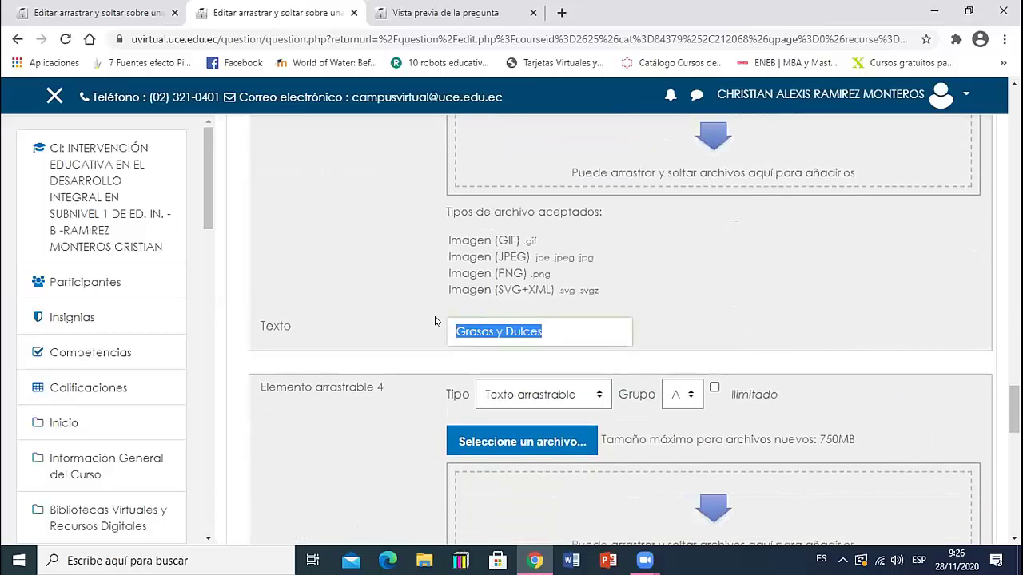
left_click(109, 6)
scroll(424, 340, "down", 5)
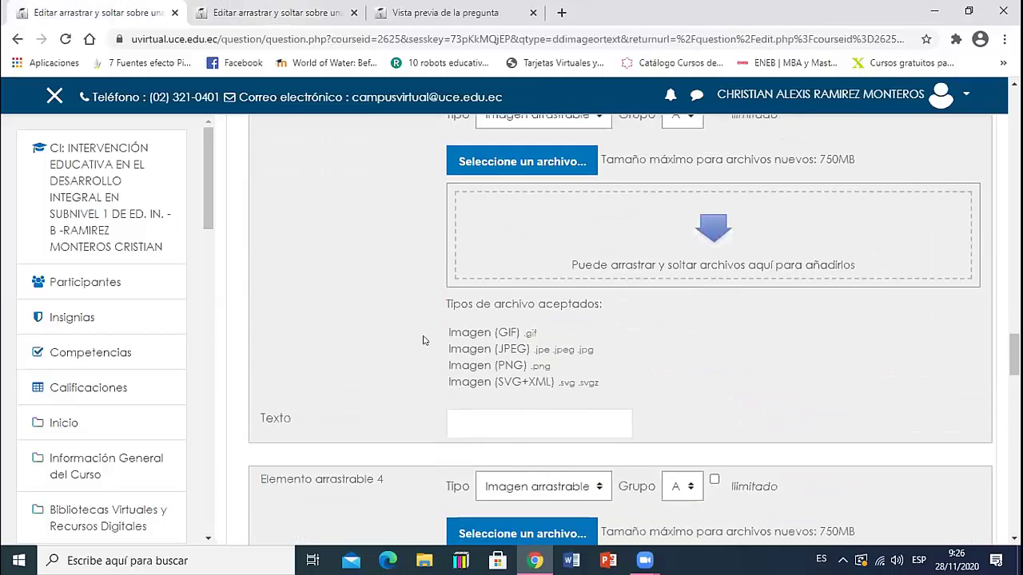
scroll(423, 340, "up", 1)
left_click(515, 353)
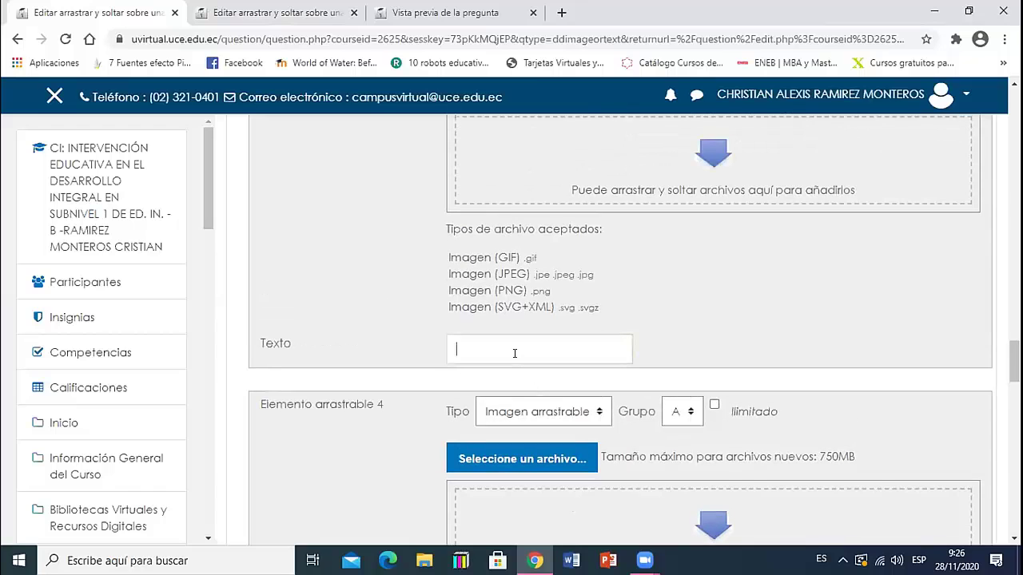
key("ctrl+v")
Copy the text "Lácteos y Carnes" from the existing P8 into the text of draggable item 4 of the new question
left_click(213, 8)
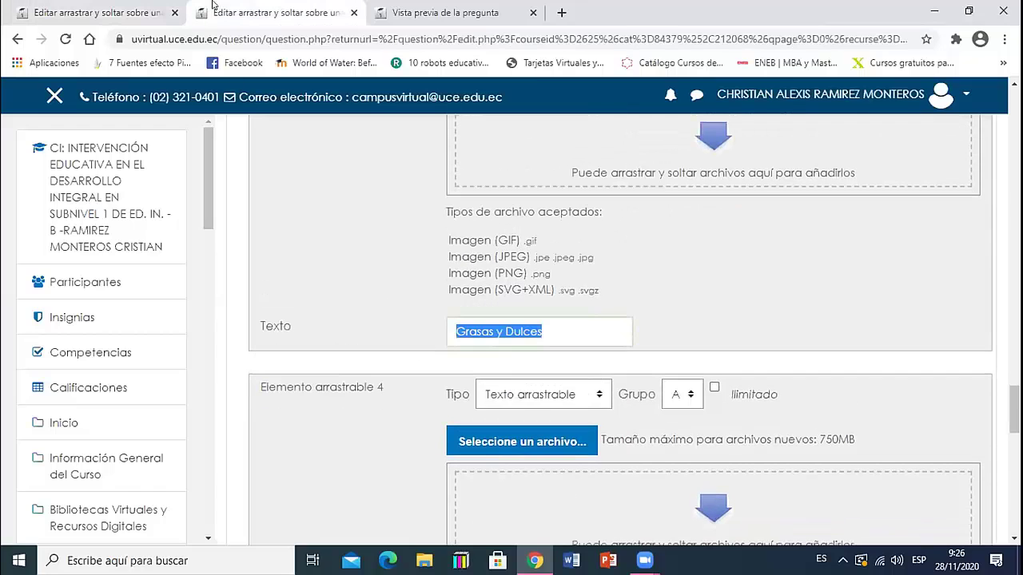
scroll(511, 353, "down", 5)
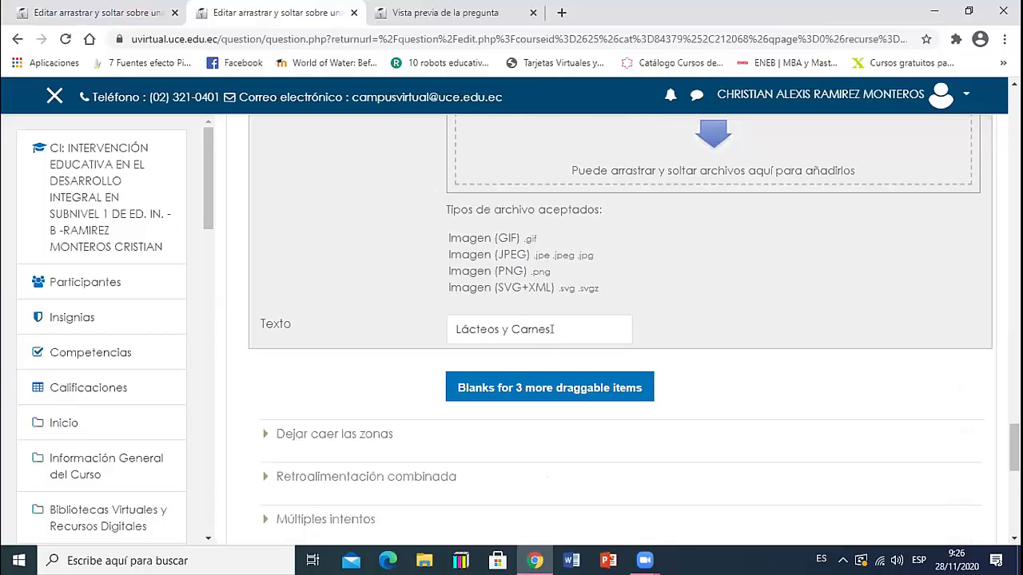
left_click_drag(552, 329, 361, 319)
key("ctrl+c")
key("Return")
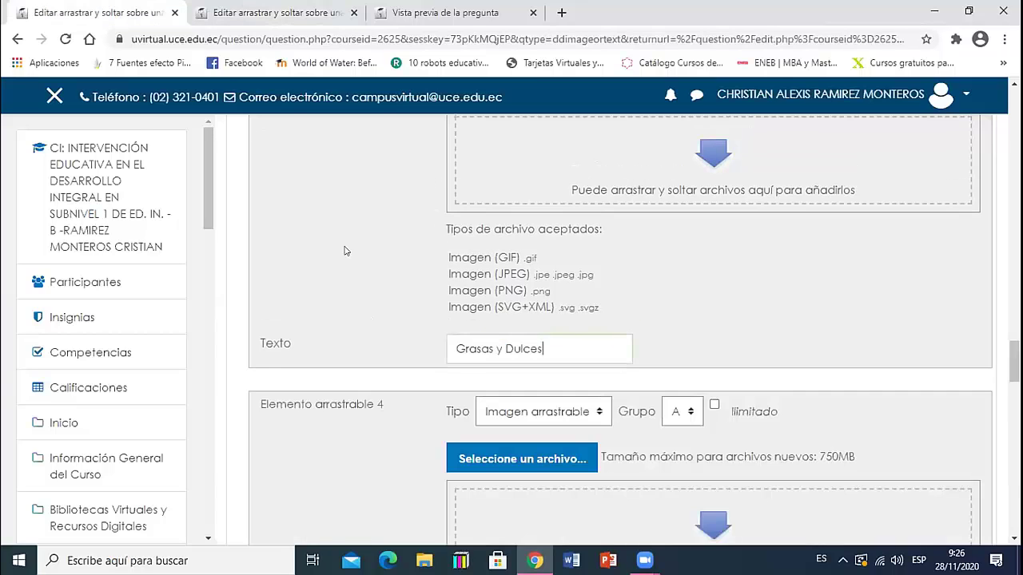
scroll(400, 380, "down", 5)
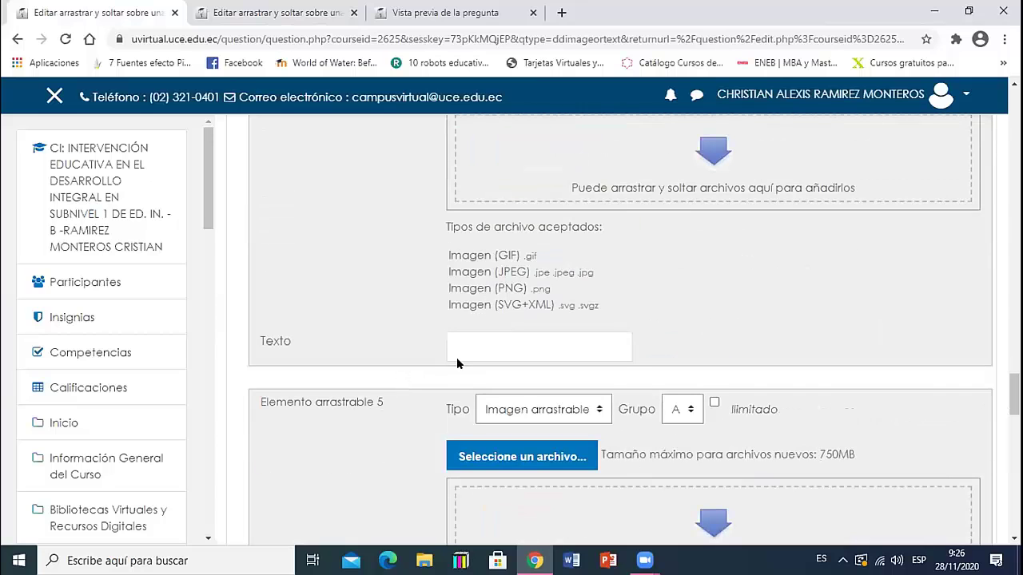
left_click(468, 347)
key("ctrl+v")
Review the types and texts of all draggable items in the new P8 question
scroll(468, 347, "up", 6)
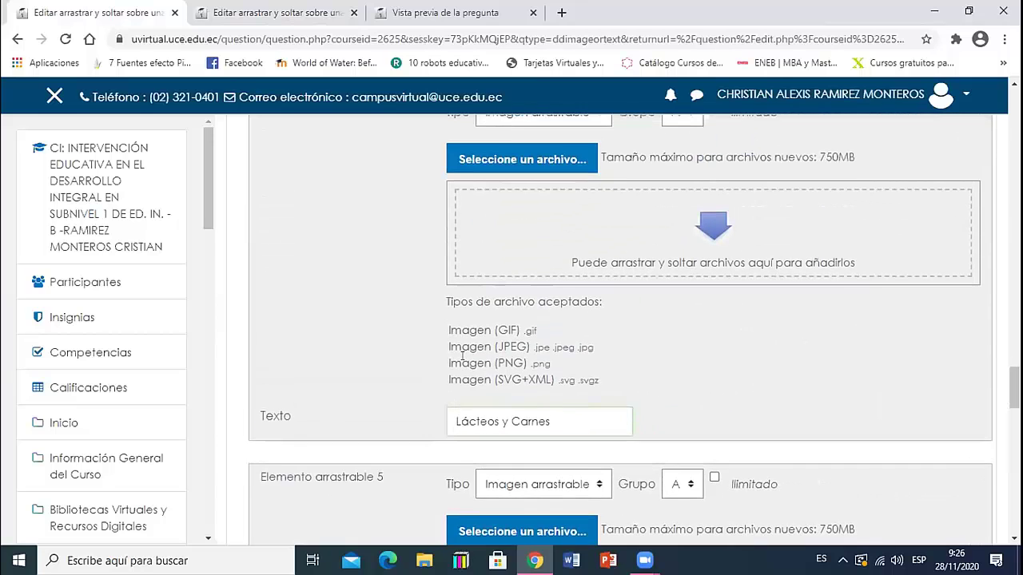
scroll(462, 355, "up", 12)
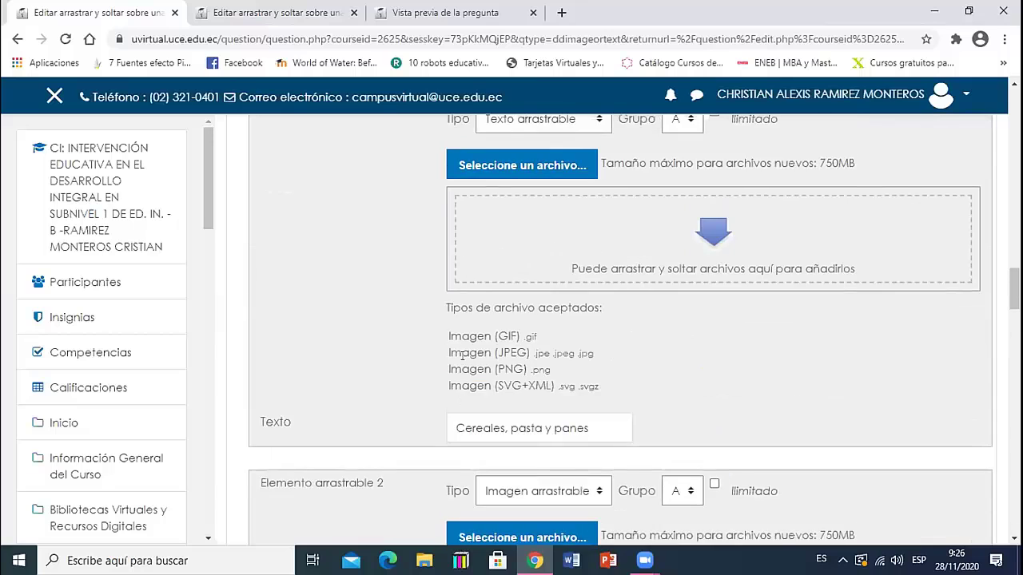
scroll(462, 364, "down", 2)
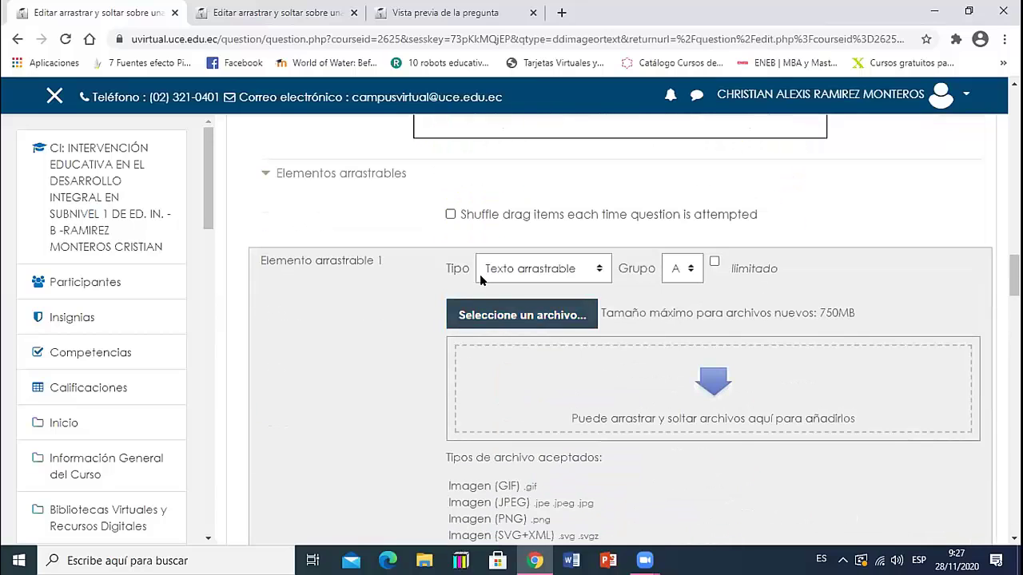
scroll(482, 280, "down", 4)
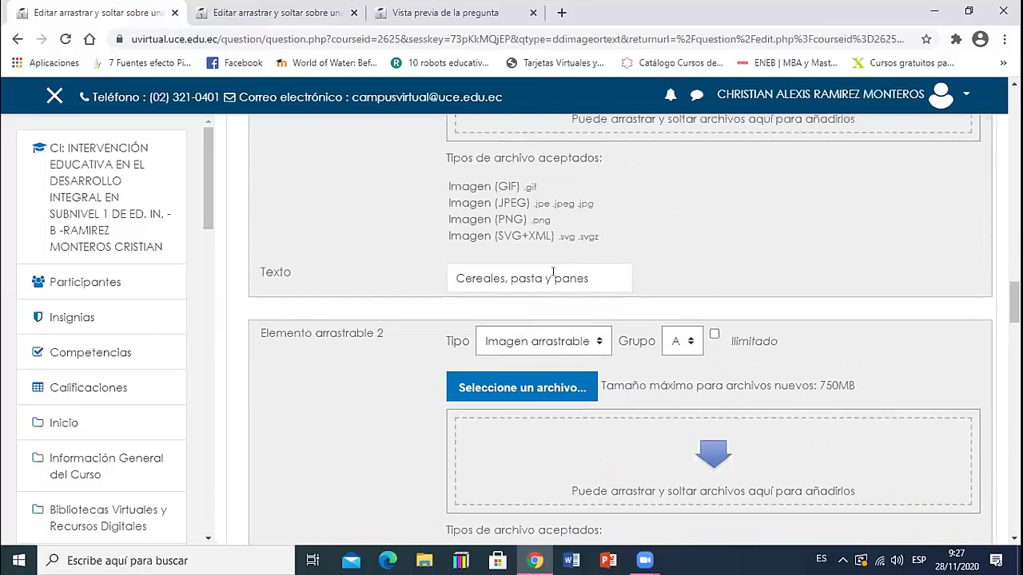
scroll(541, 310, "down", 2)
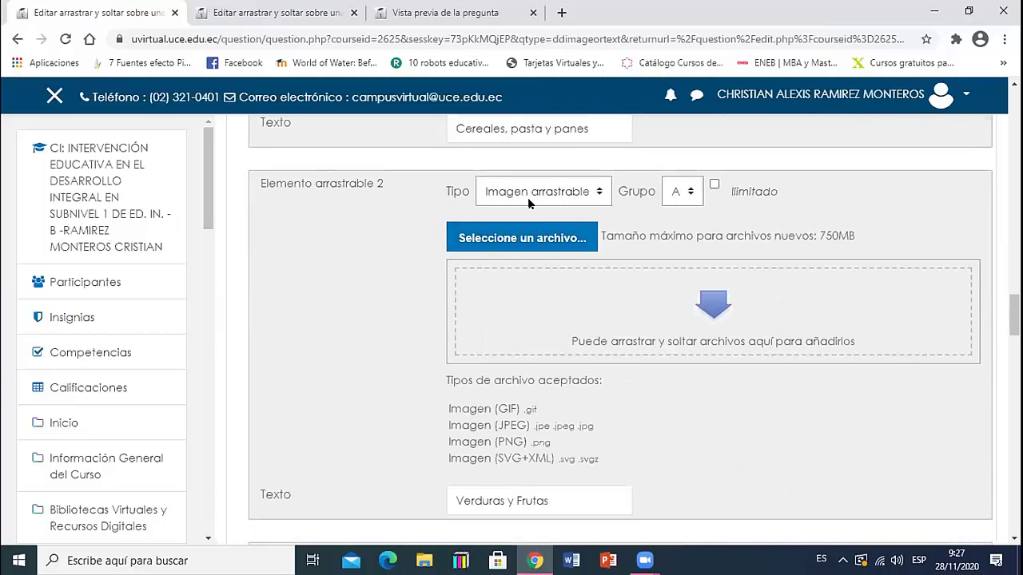
scroll(495, 285, "down", 1)
scroll(496, 285, "down", 5)
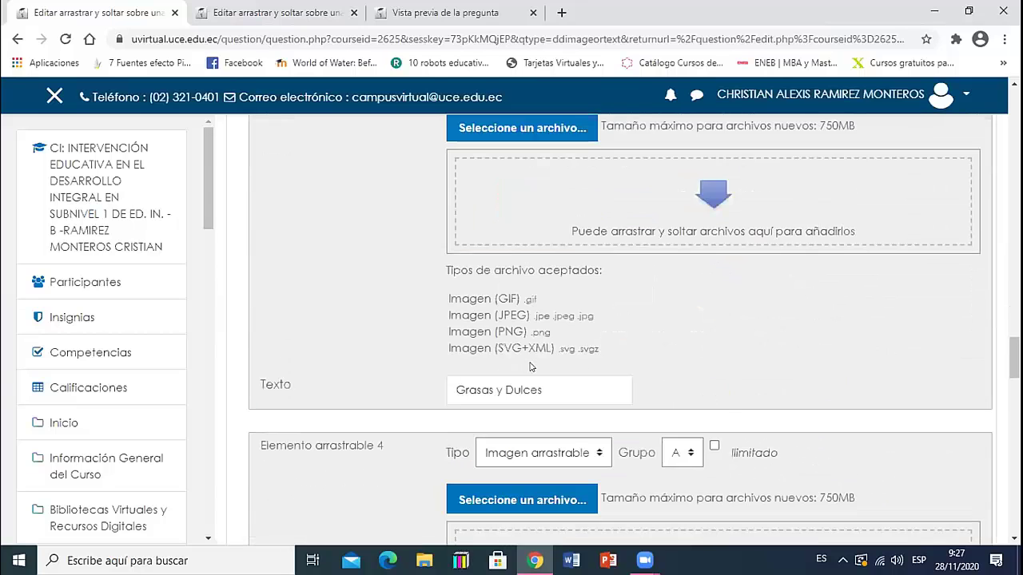
scroll(524, 348, "down", 5)
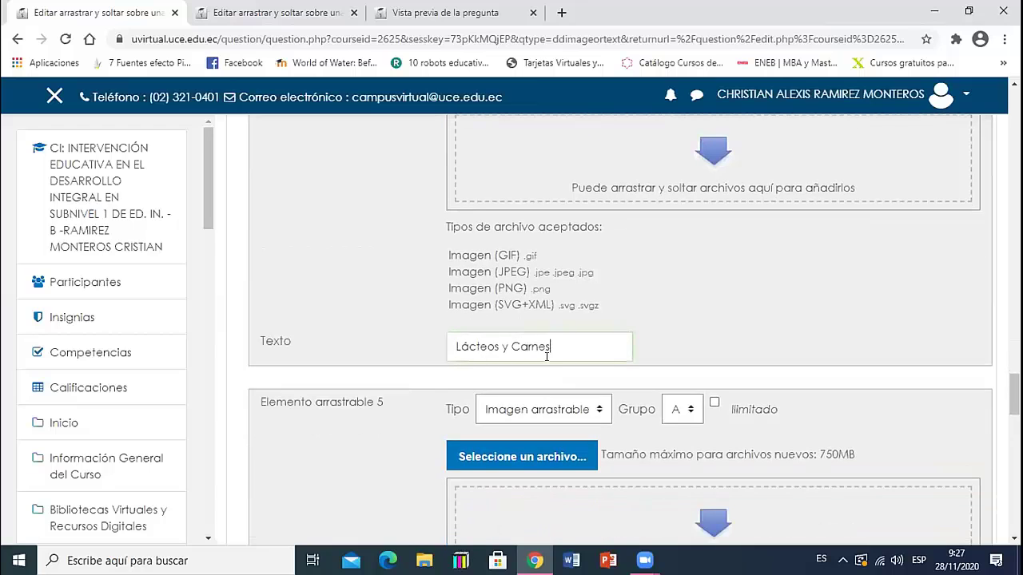
scroll(548, 355, "down", 4)
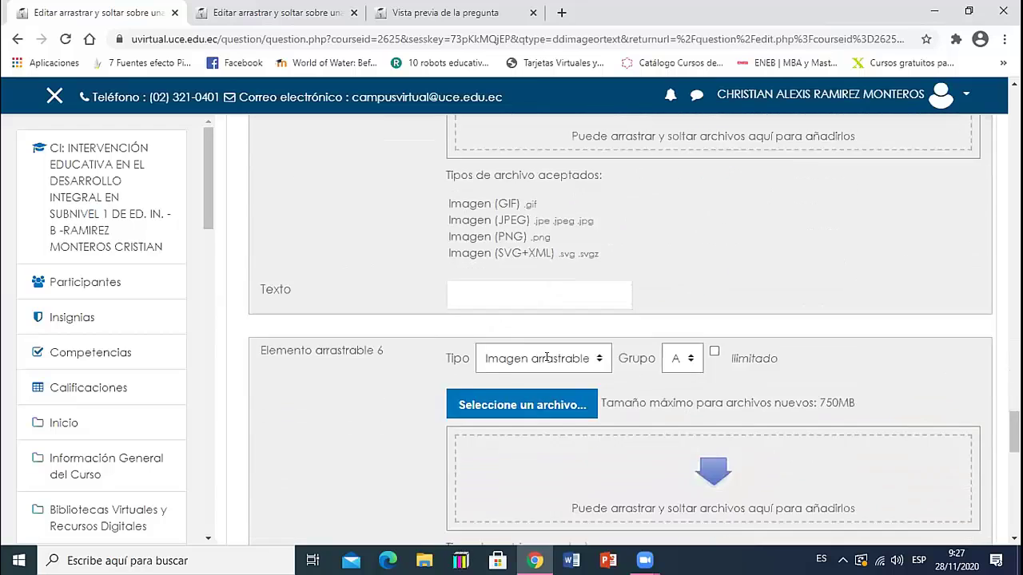
scroll(535, 256, "down", 3)
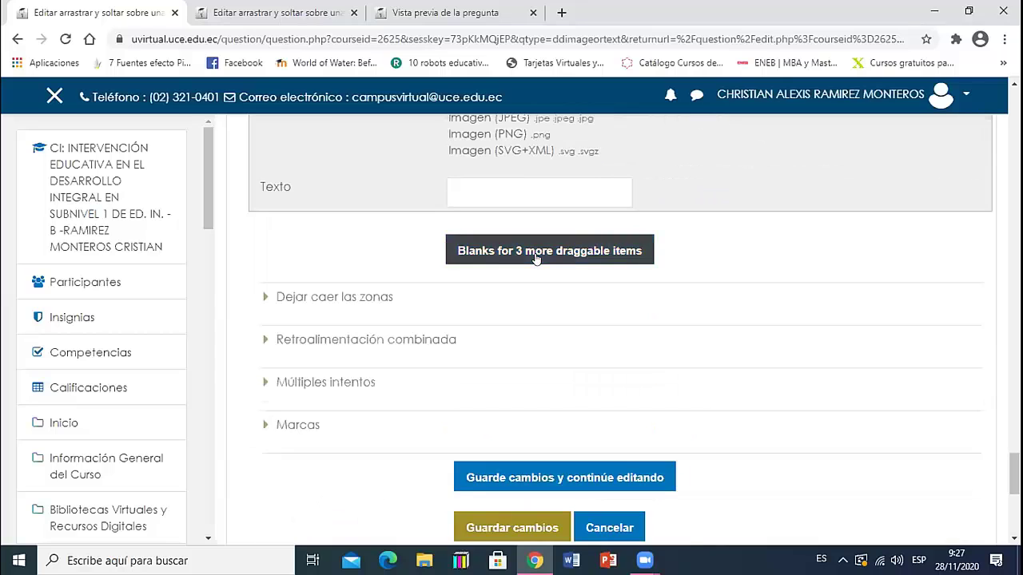
Save the changes to the new P8 question while continuing to edit it, and return to its collapsed draggable item and drop zone sections
scroll(565, 320, "down", 1)
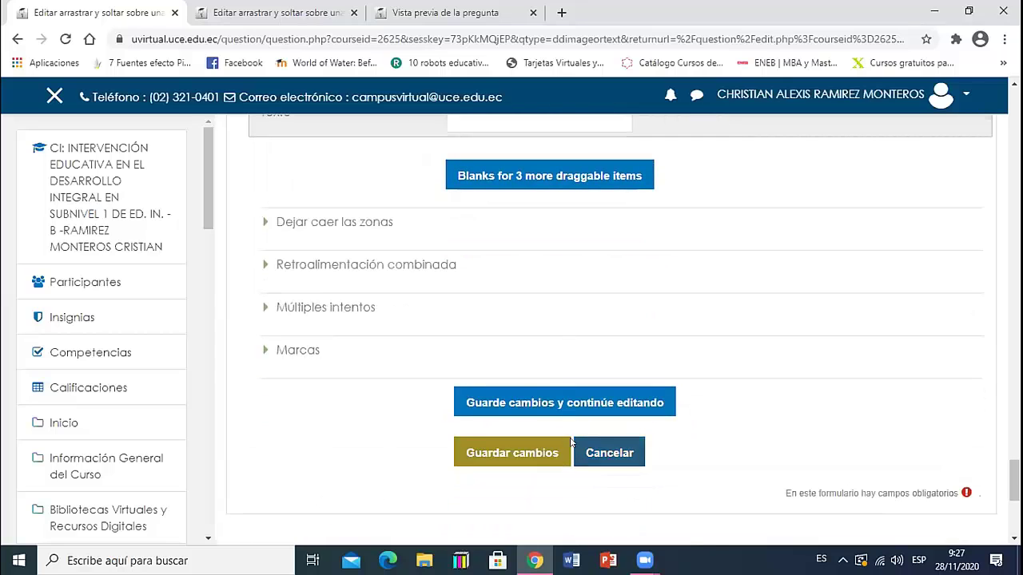
left_click(570, 406)
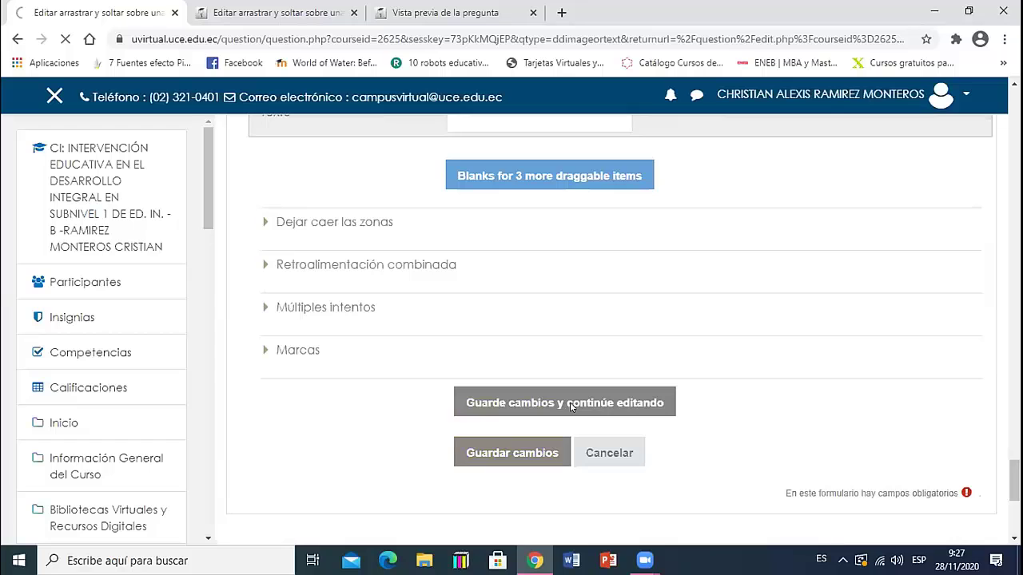
scroll(570, 402, "down", 5)
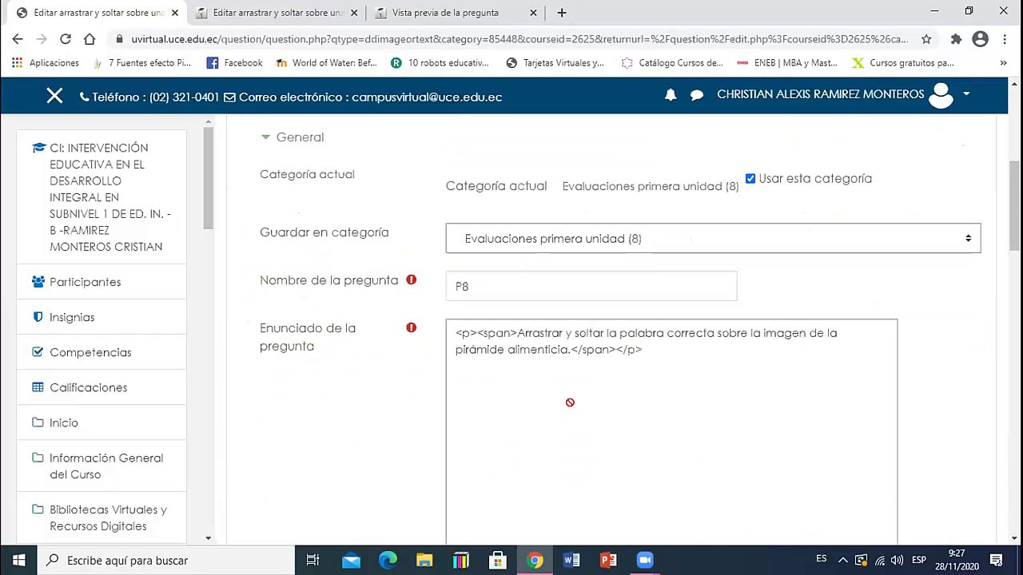
scroll(570, 402, "down", 3)
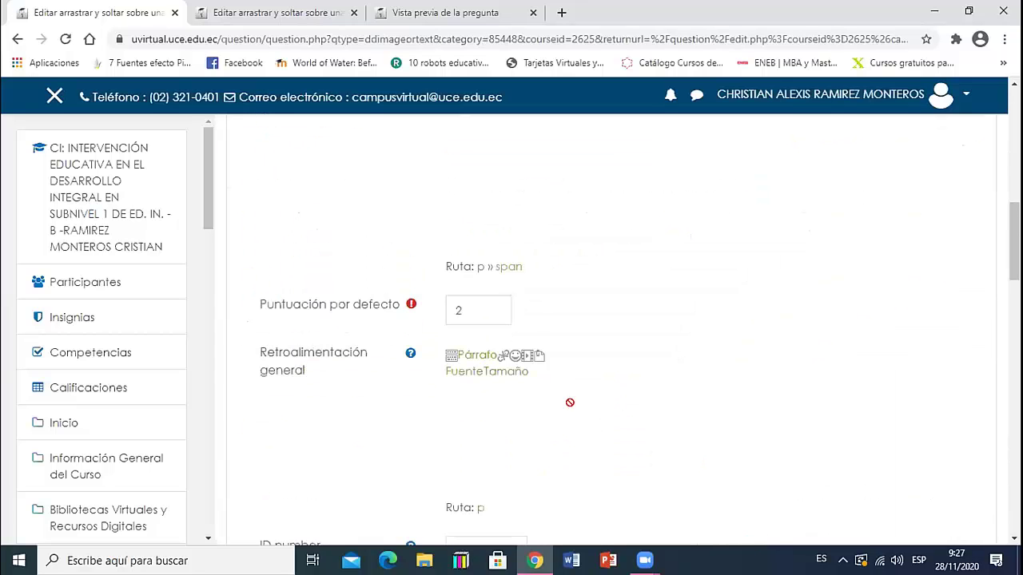
scroll(570, 402, "down", 10)
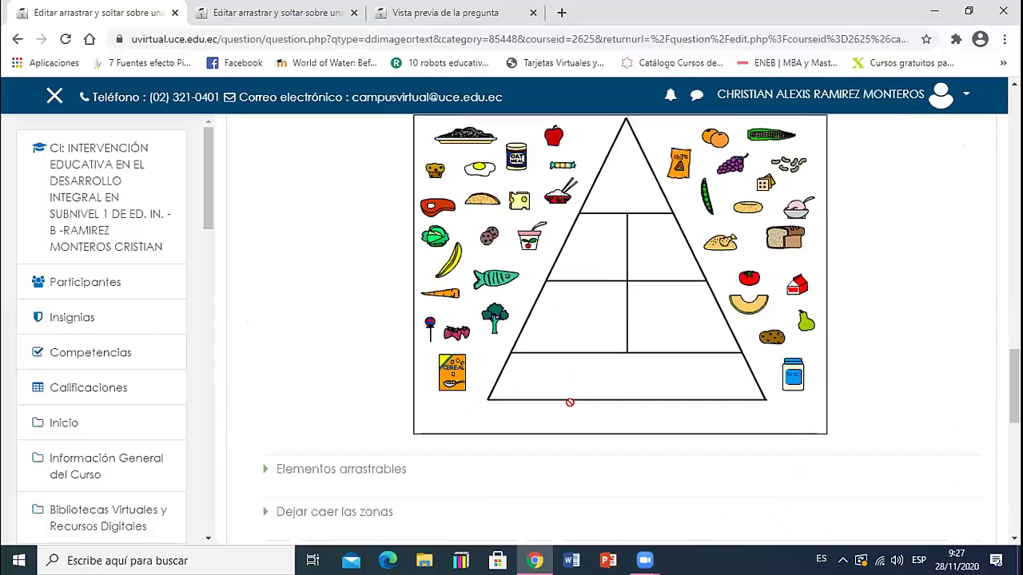
scroll(570, 402, "down", 7)
scroll(568, 402, "up", 3)
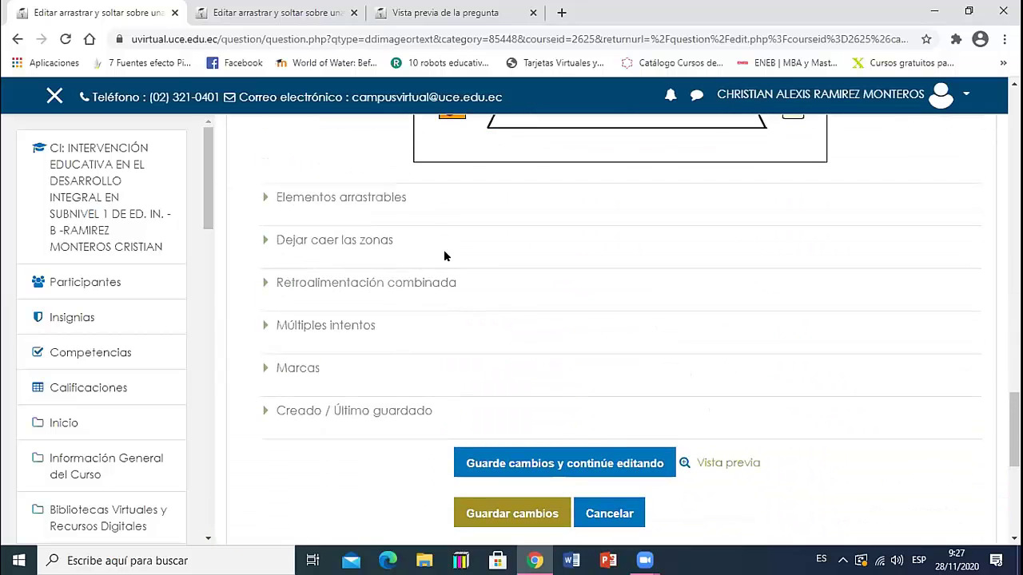
left_click(274, 200)
scroll(282, 203, "down", 3)
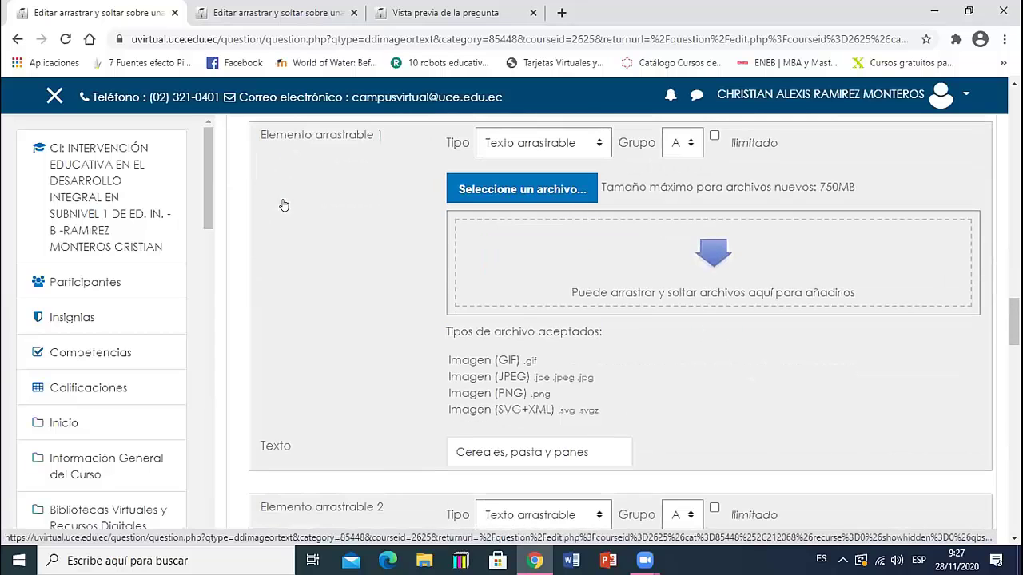
scroll(282, 203, "up", 3)
left_click(284, 197)
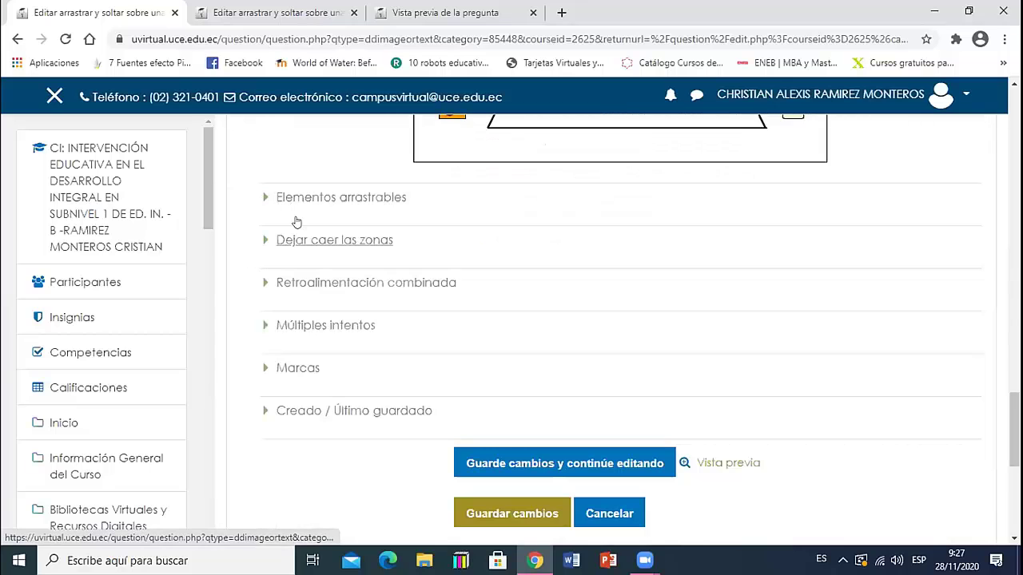
Assign "Cereales, pasta y panes" to drop zone 1 and "Verduras y Frutas" to drop zone 2 of the new question
left_click(280, 242)
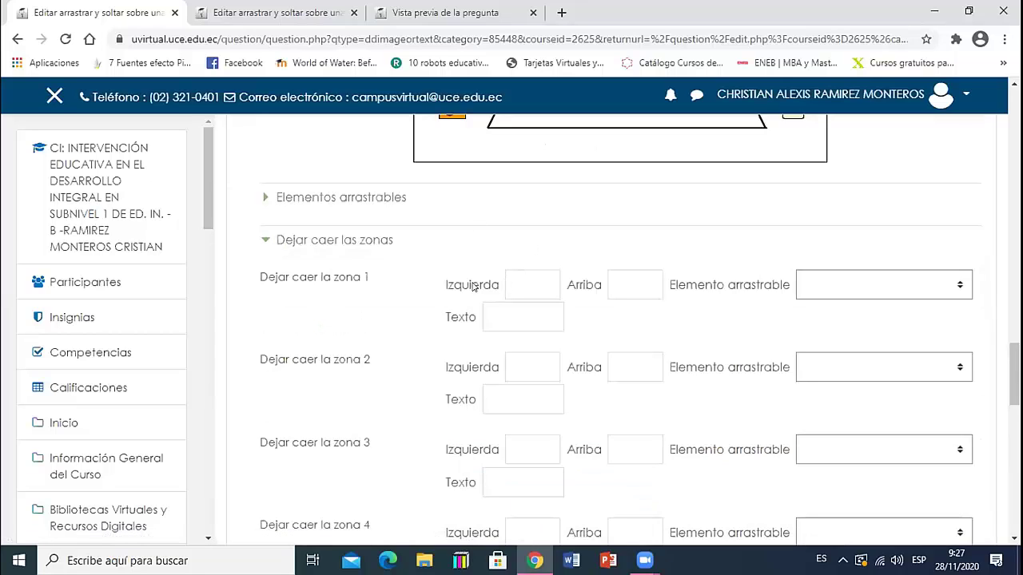
scroll(472, 286, "up", 1)
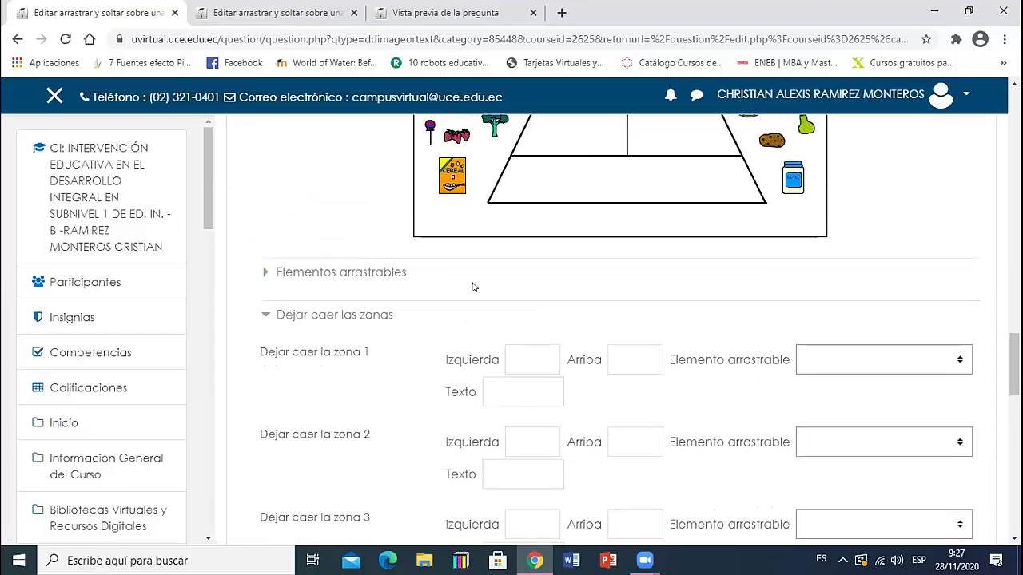
left_click(915, 357)
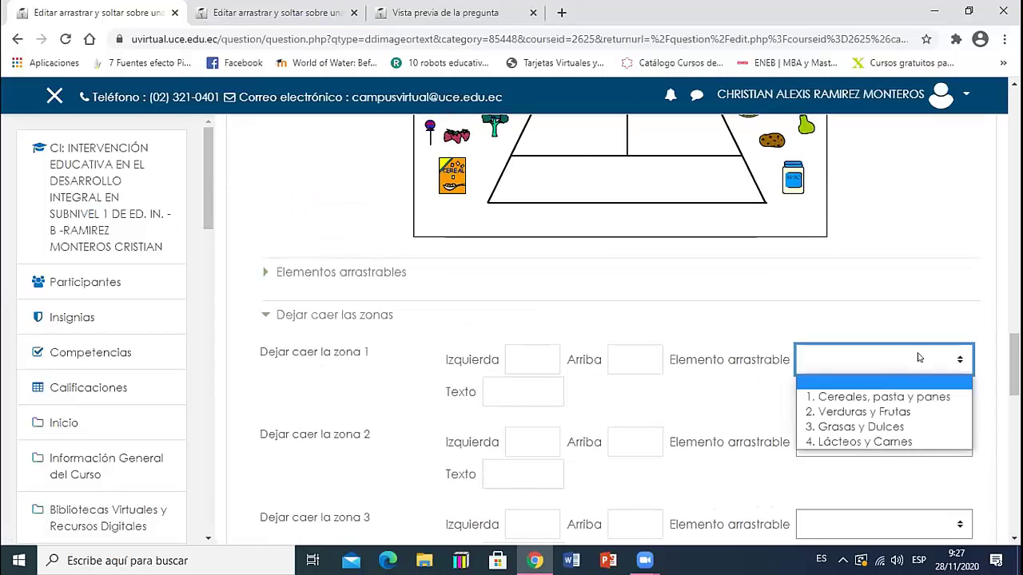
left_click(892, 395)
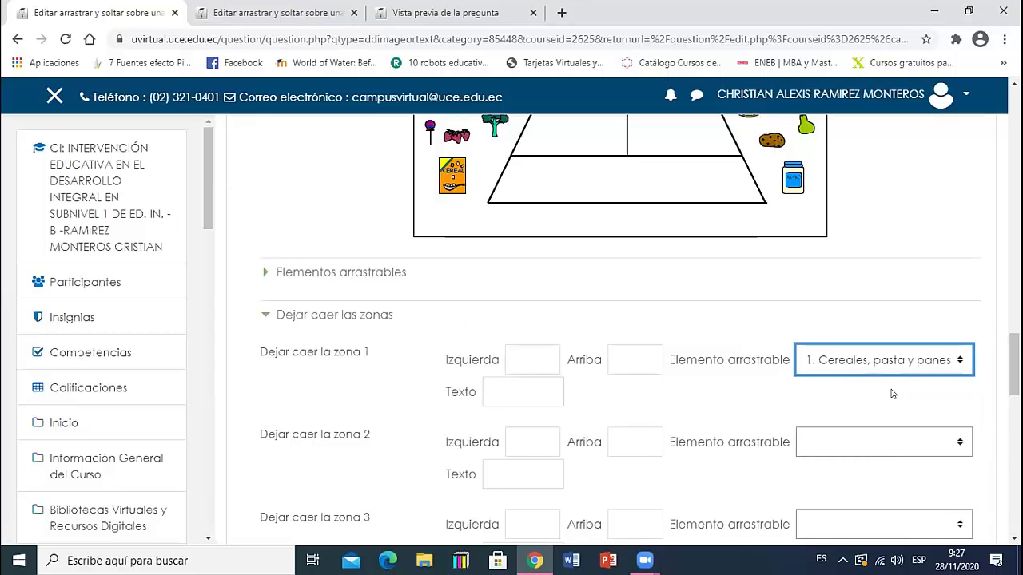
scroll(955, 270, "down", 2)
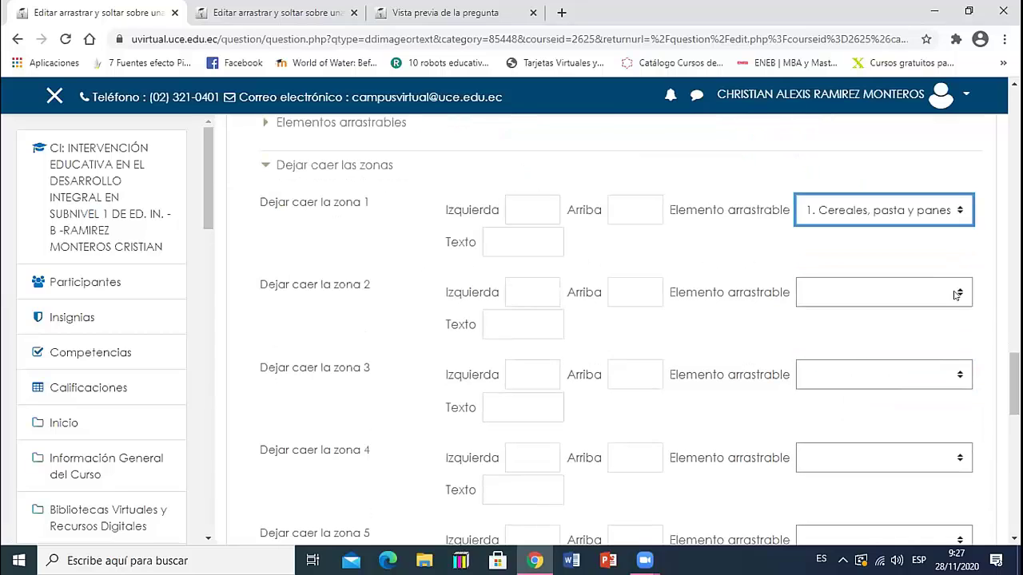
left_click(957, 295)
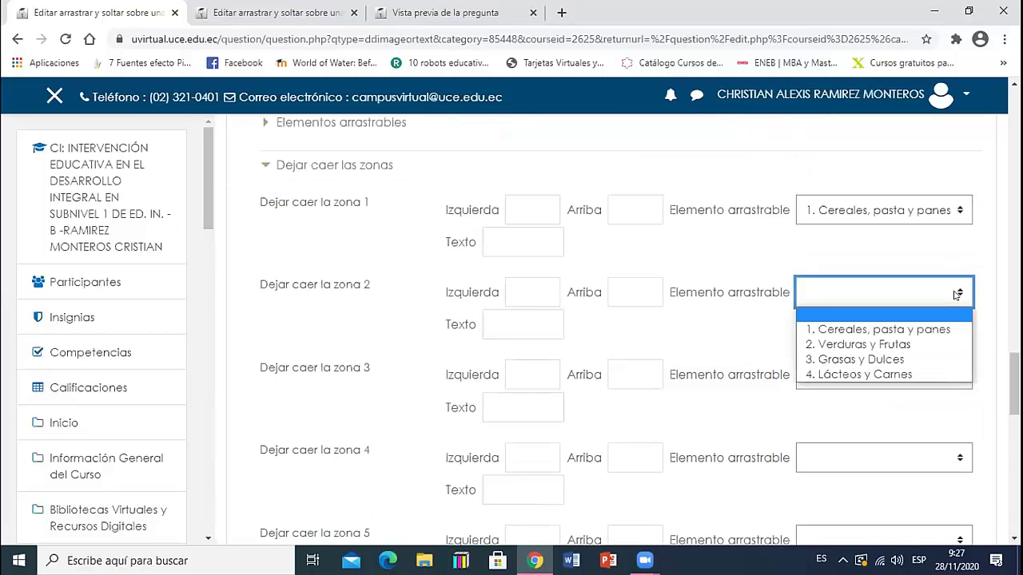
left_click(914, 345)
Assign "Lácteos y Carnes" to drop zone 3 and "Grasas y Dulces" to drop zone 4
left_click(941, 370)
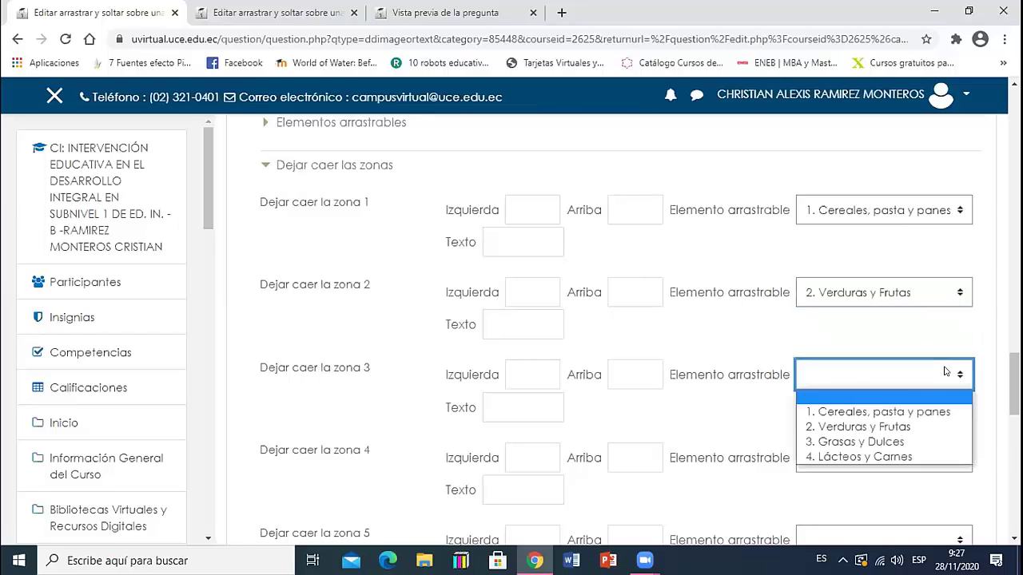
left_click(868, 457)
scroll(895, 416, "down", 1)
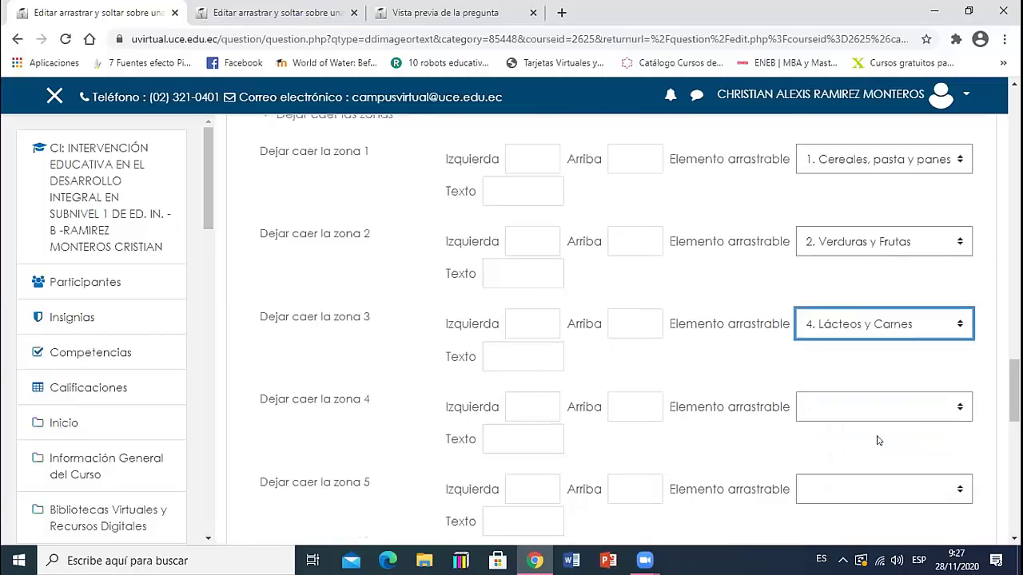
left_click(926, 380)
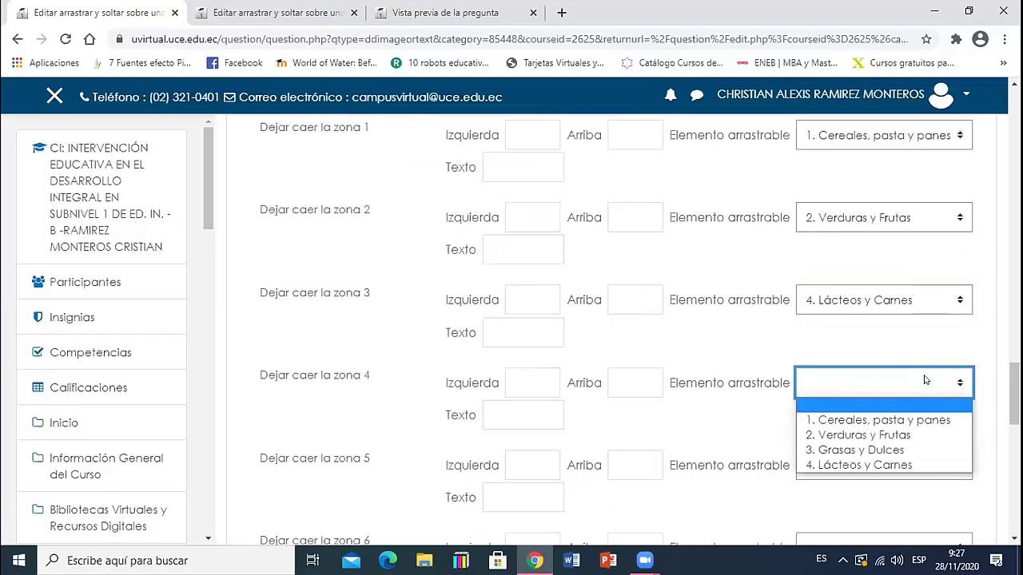
left_click(883, 449)
Try to save the question with its assigned drop zones while continuing to edit it
scroll(788, 382, "up", 3)
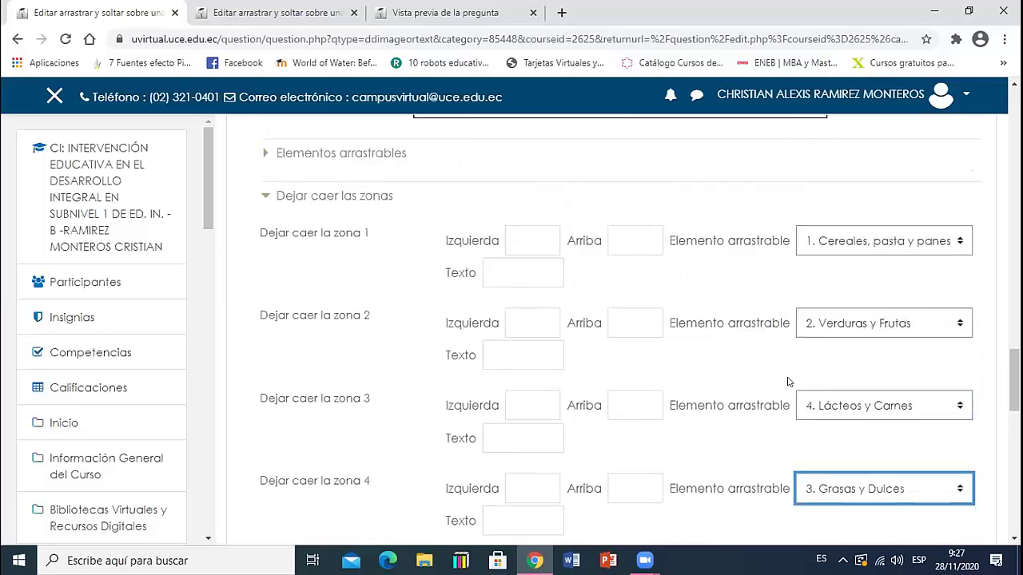
scroll(787, 382, "down", 7)
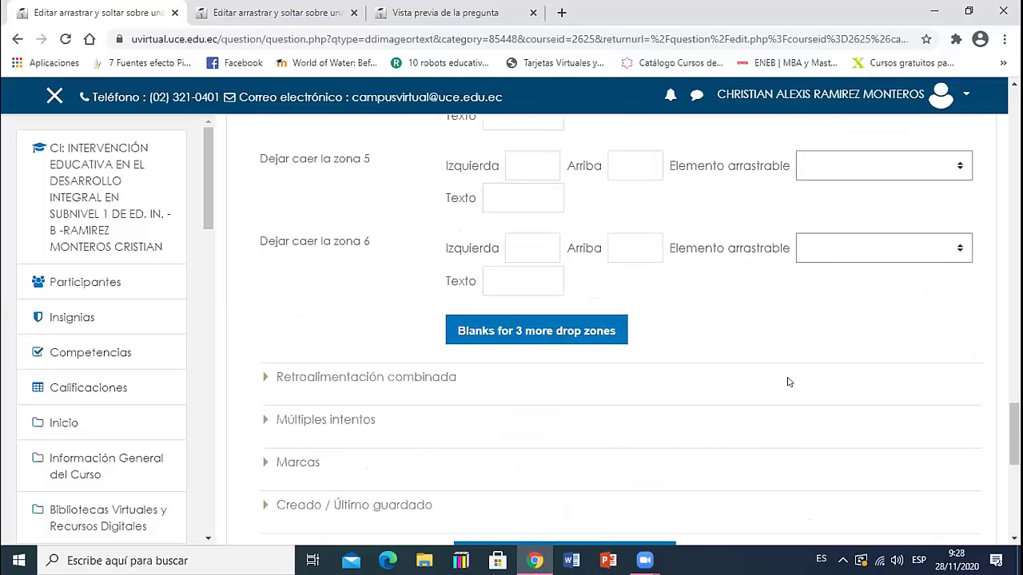
scroll(787, 382, "down", 2)
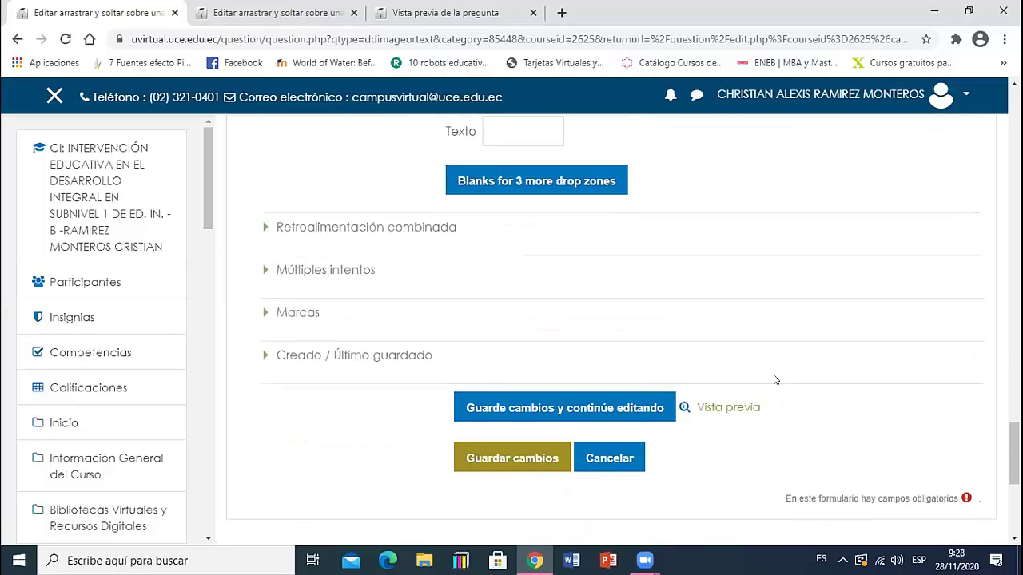
left_click(601, 408)
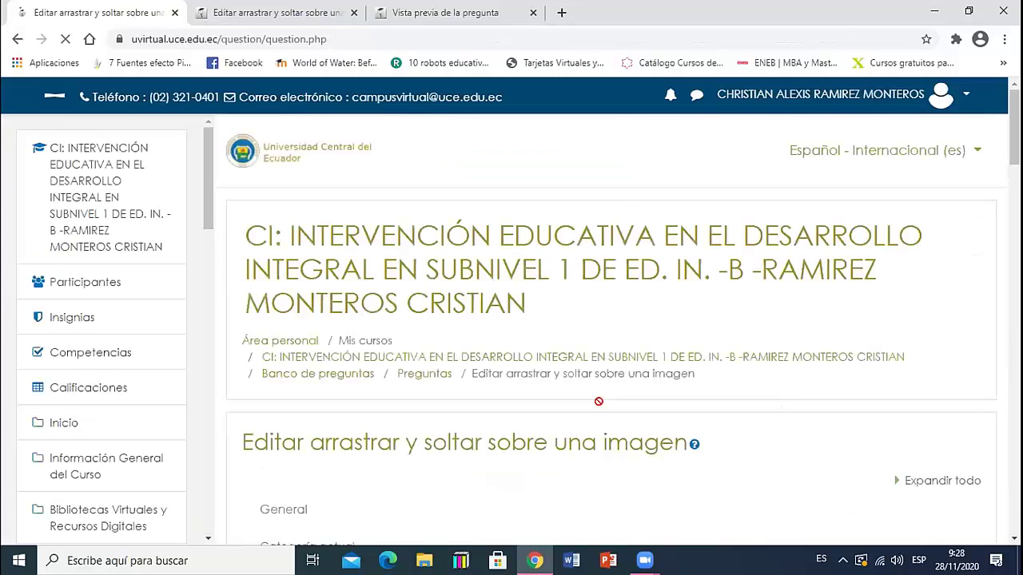
Examine the coordinate fields and messages of the drop zones, and look for the zone labels on the pyramid image
scroll(599, 401, "down", 15)
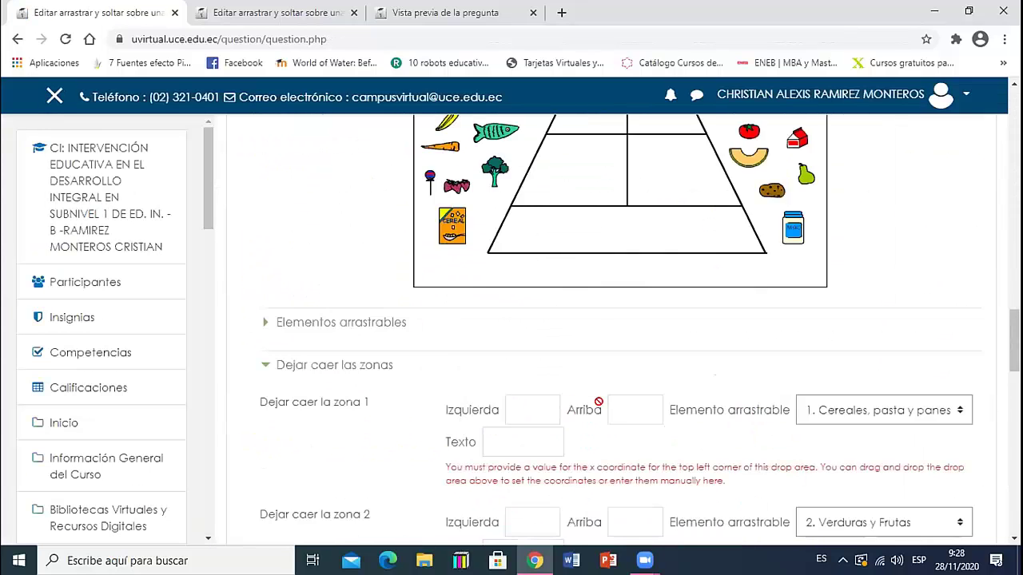
scroll(598, 401, "down", 8)
scroll(604, 406, "up", 5)
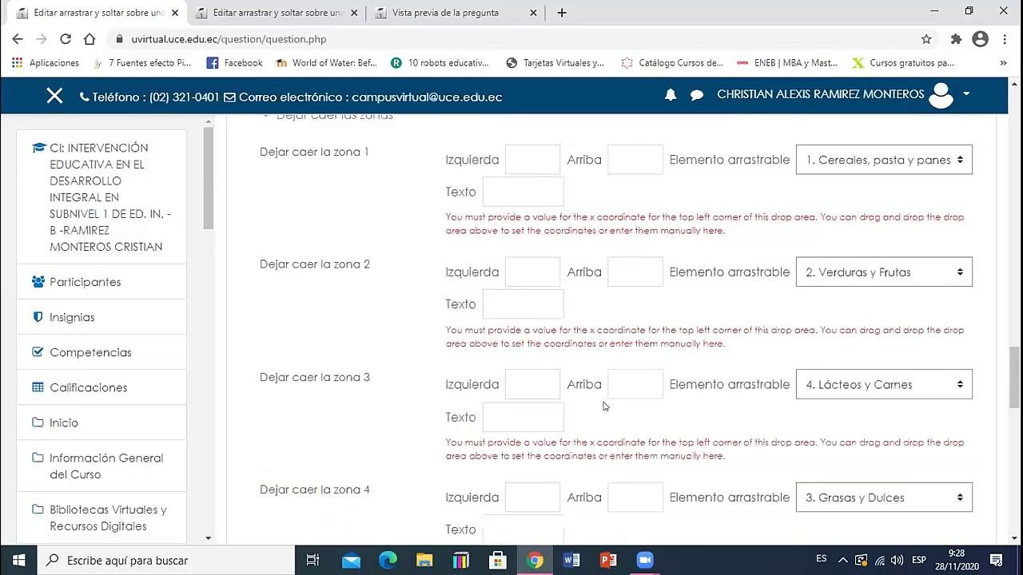
scroll(604, 406, "up", 2)
left_click(527, 346)
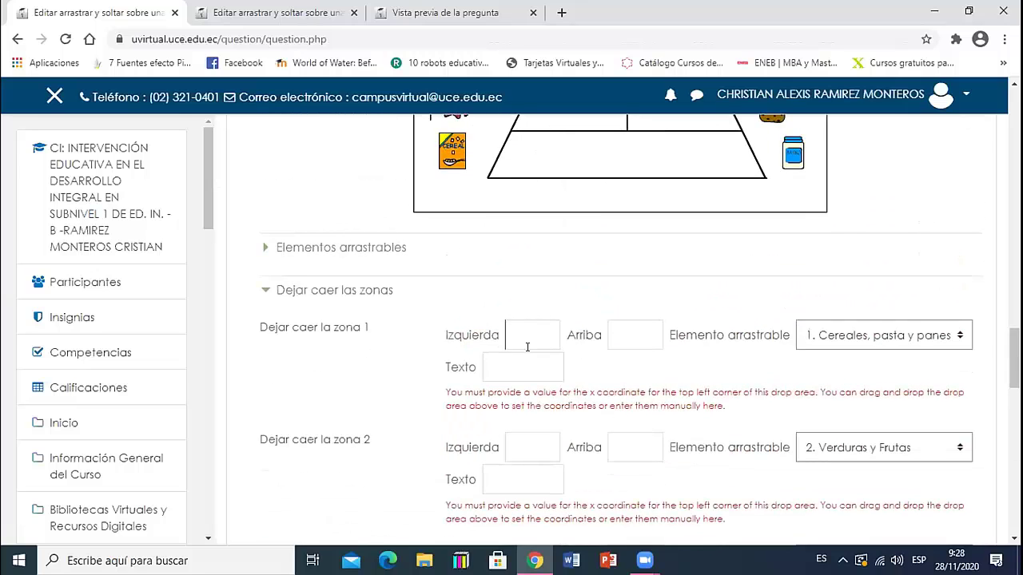
left_click(602, 345)
scroll(765, 354, "down", 1)
left_click(492, 293)
left_click(515, 260)
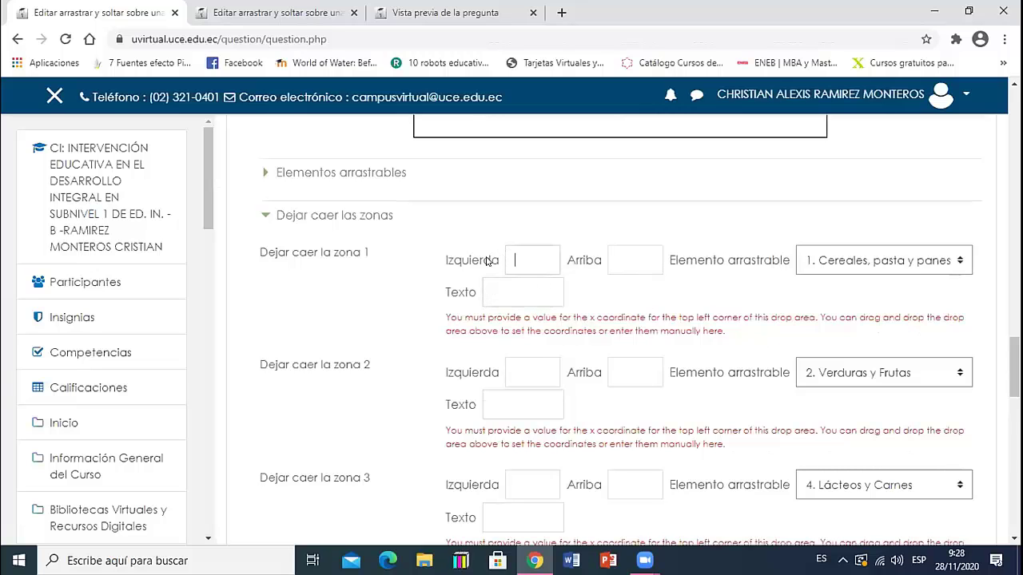
scroll(522, 260, "up", 5)
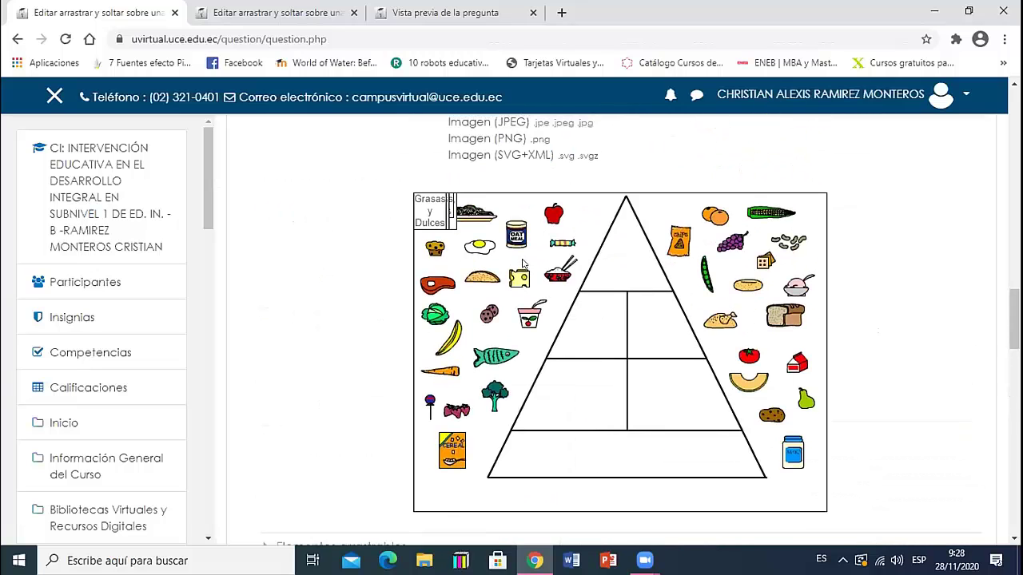
scroll(522, 262, "down", 5)
scroll(524, 268, "up", 4)
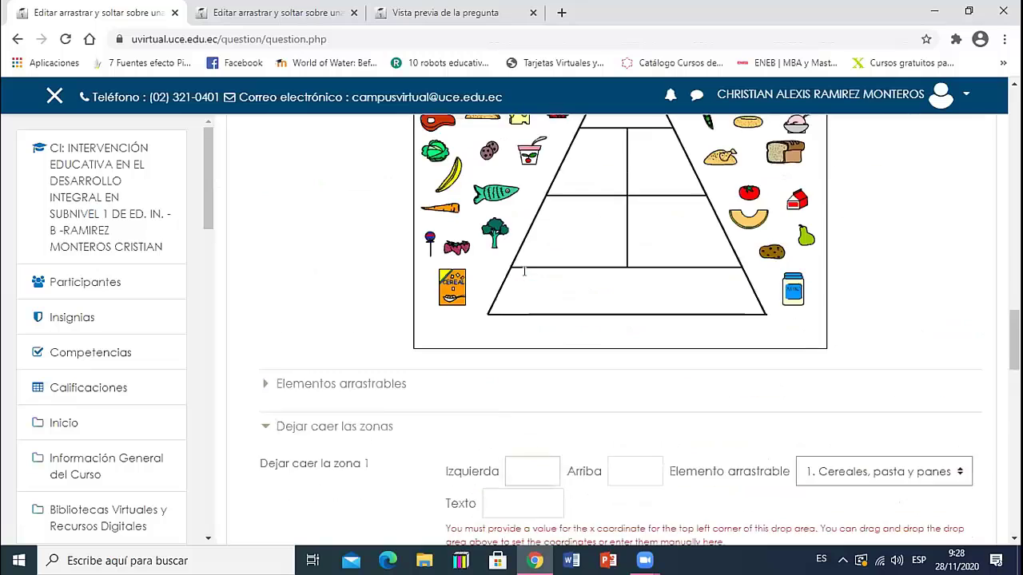
Place the pyramid's drop zones at about: Grasas y Dulces (257, 63), Lácteos y Carnes (258, 158), Verduras y Frutas (257, 250), Cereales (259, 326)
scroll(524, 272, "up", 1)
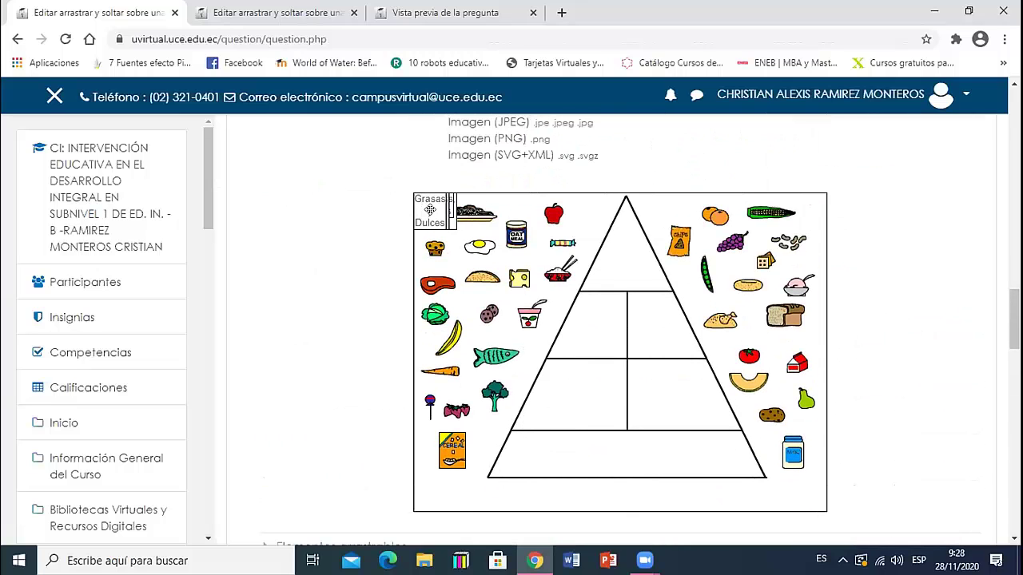
left_click_drag(429, 209, 622, 257)
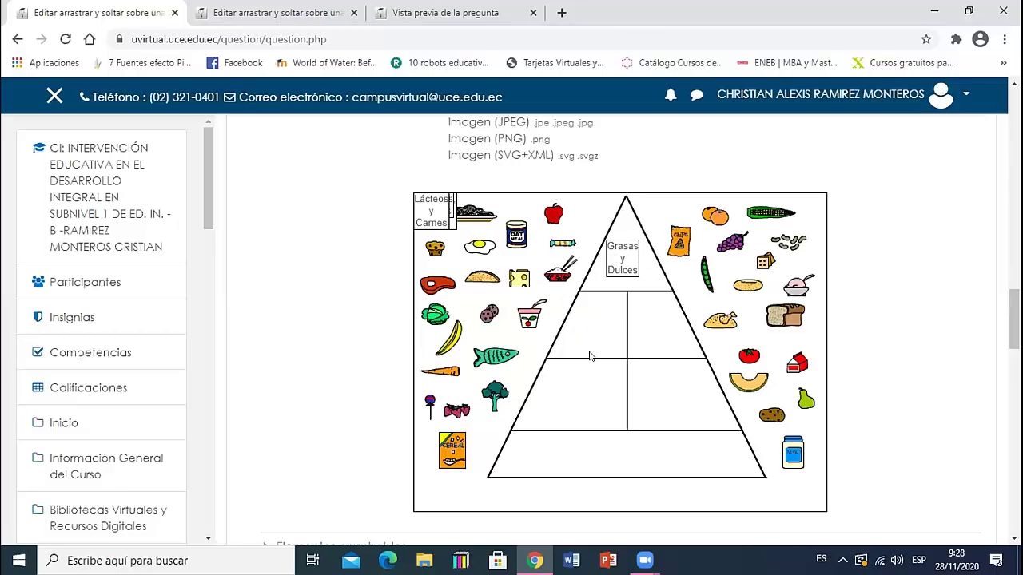
left_click_drag(442, 221, 627, 328)
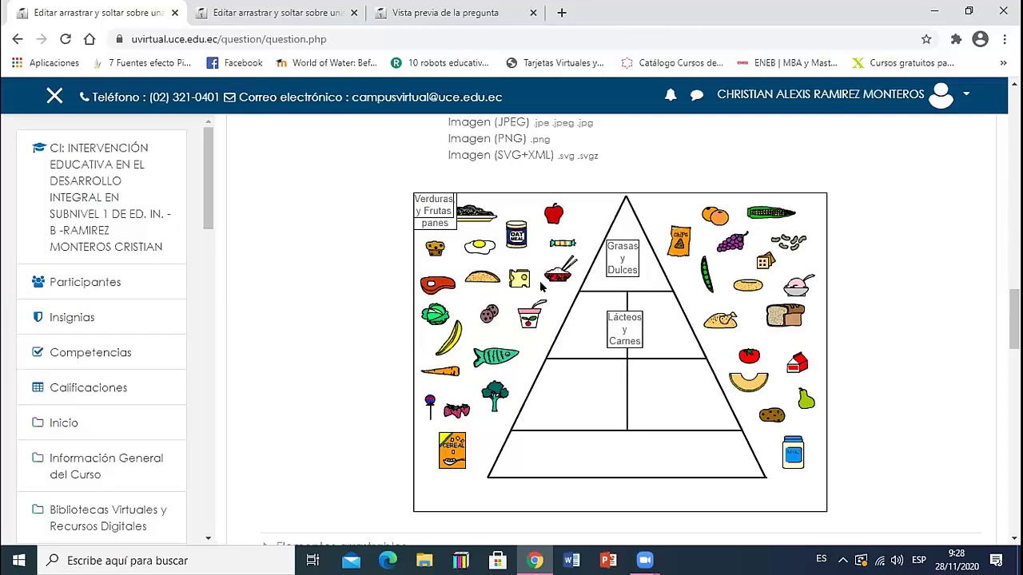
left_click_drag(420, 202, 613, 392)
left_click_drag(439, 206, 632, 452)
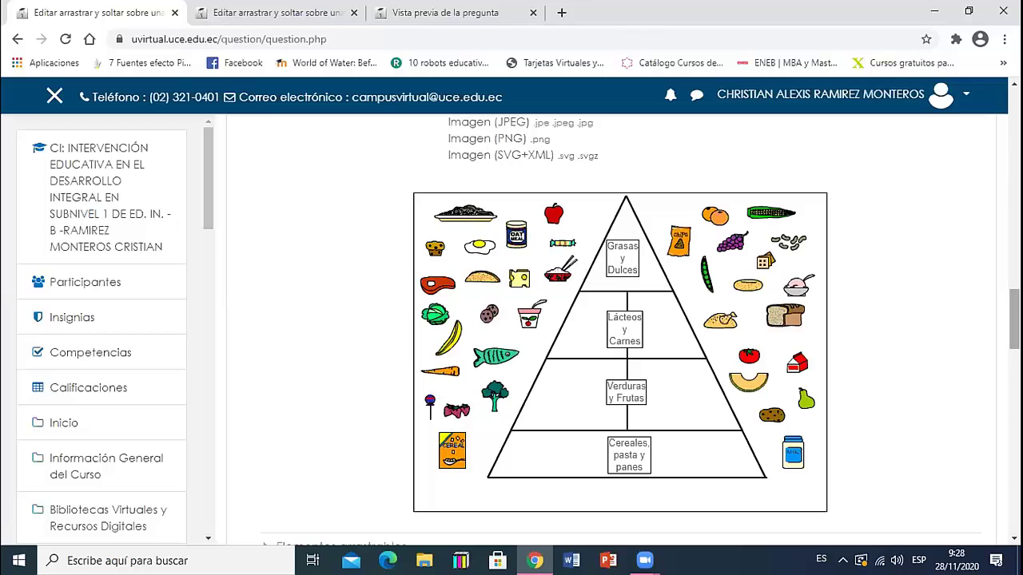
Review the left and top coordinates filled in for drop zones 1 to 4
left_click_drag(1013, 318, 1013, 374)
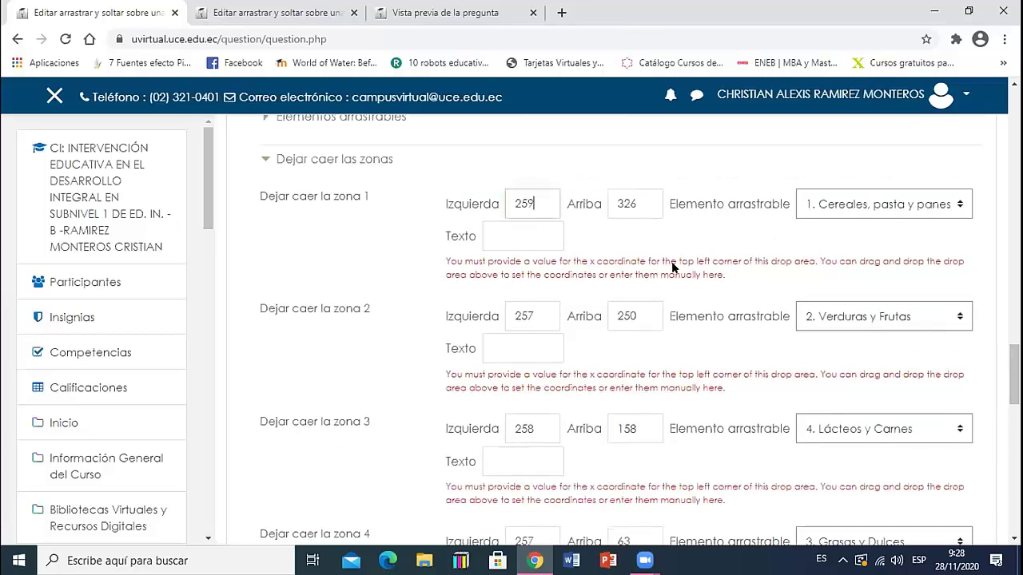
left_click_drag(533, 204, 512, 203)
double_click(627, 203)
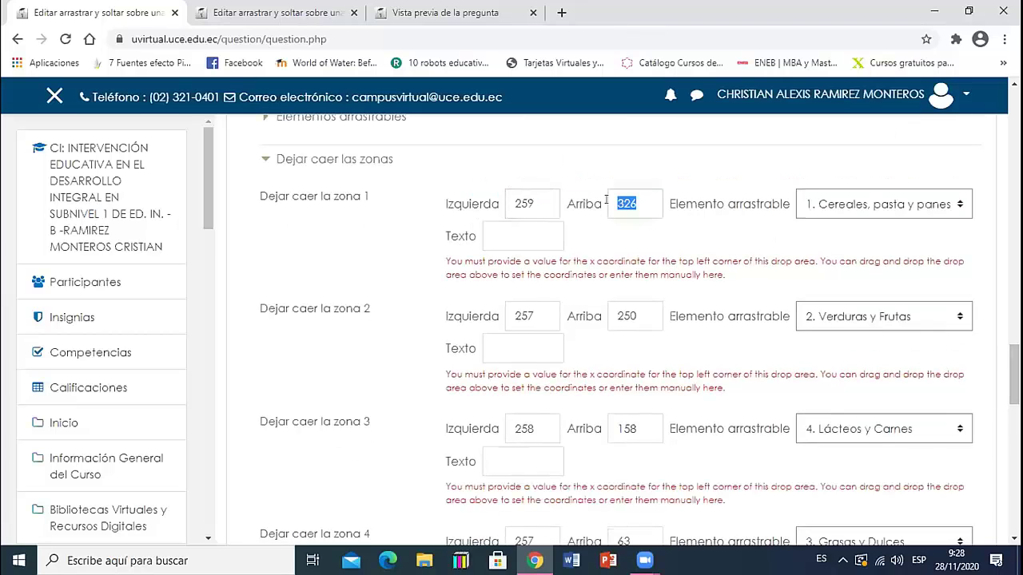
left_click(526, 203)
double_click(526, 203)
left_click(508, 203)
left_click_drag(509, 203, 545, 201)
left_click(528, 204)
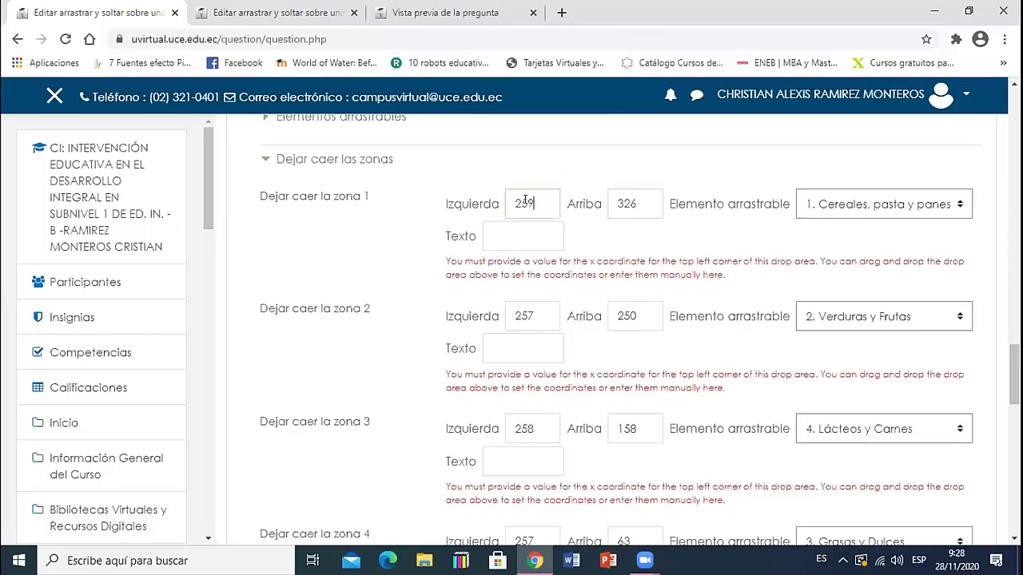
left_click(633, 203)
left_click(530, 315)
left_click(652, 324)
left_click(527, 429)
left_click(631, 429)
scroll(808, 406, "down", 1)
scroll(589, 325, "down", 4)
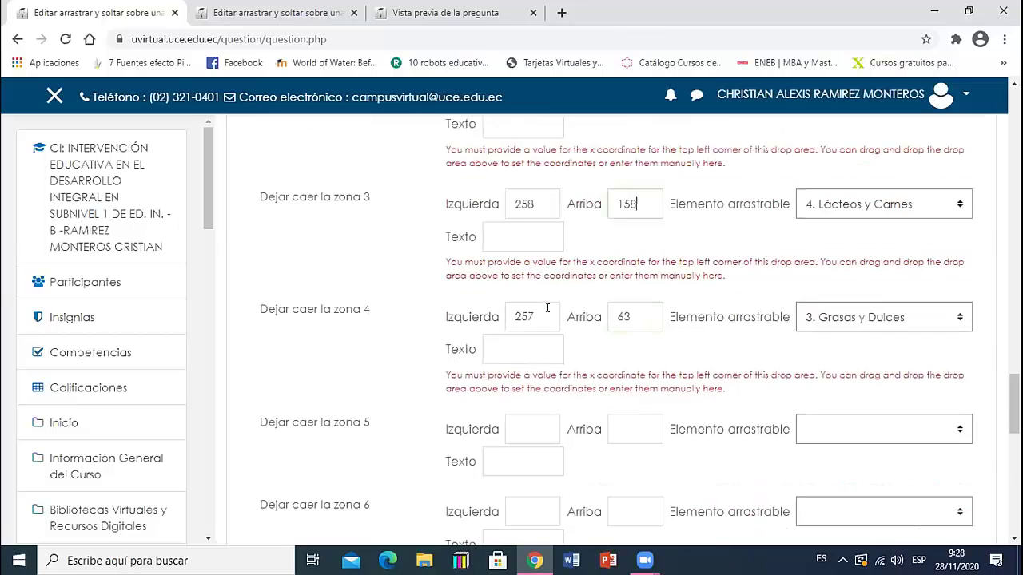
Save the positioned drop zones of the P8 question while continuing to edit it, and return to the end of the form
scroll(547, 307, "down", 4)
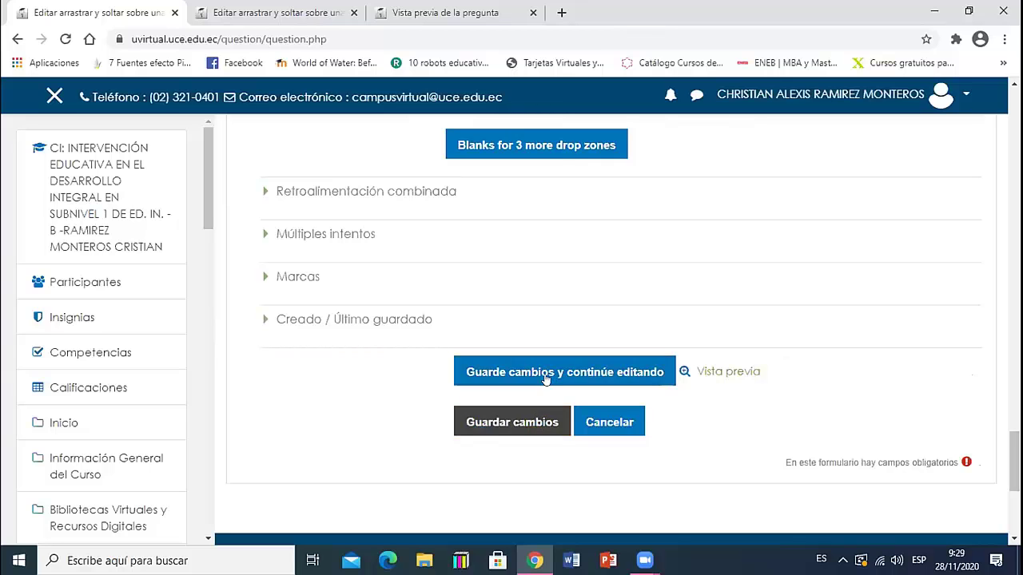
left_click(544, 368)
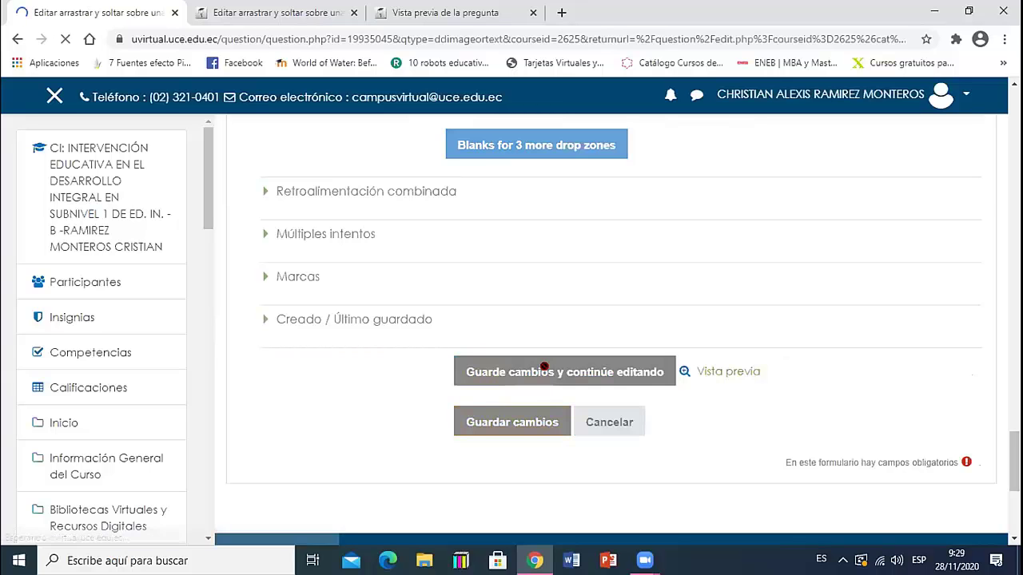
scroll(544, 366, "down", 10)
scroll(544, 366, "down", 15)
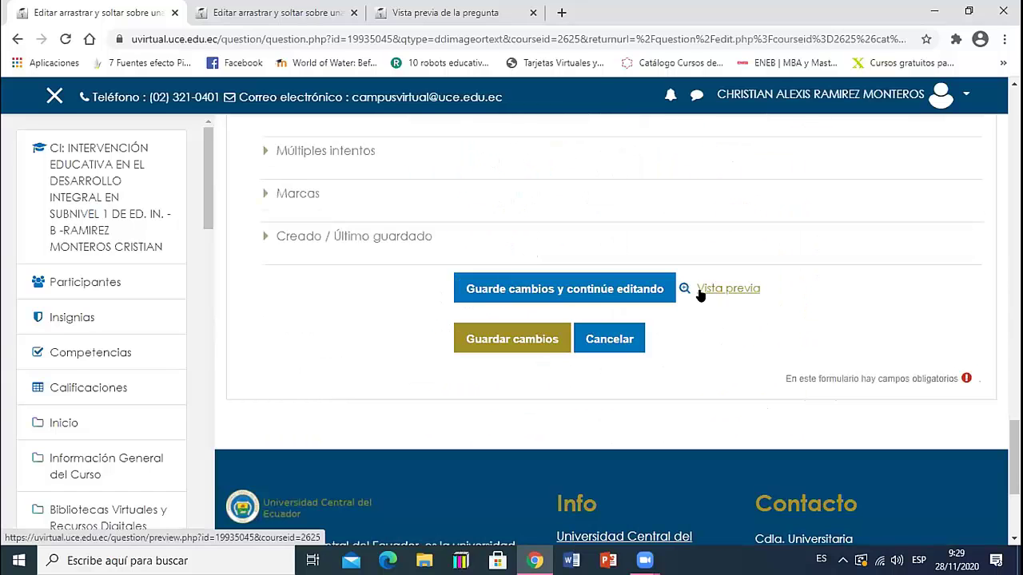
Preview the question and place "Cereales, pasta y panes" in the drop zone at the pyramid's base
left_click(700, 294)
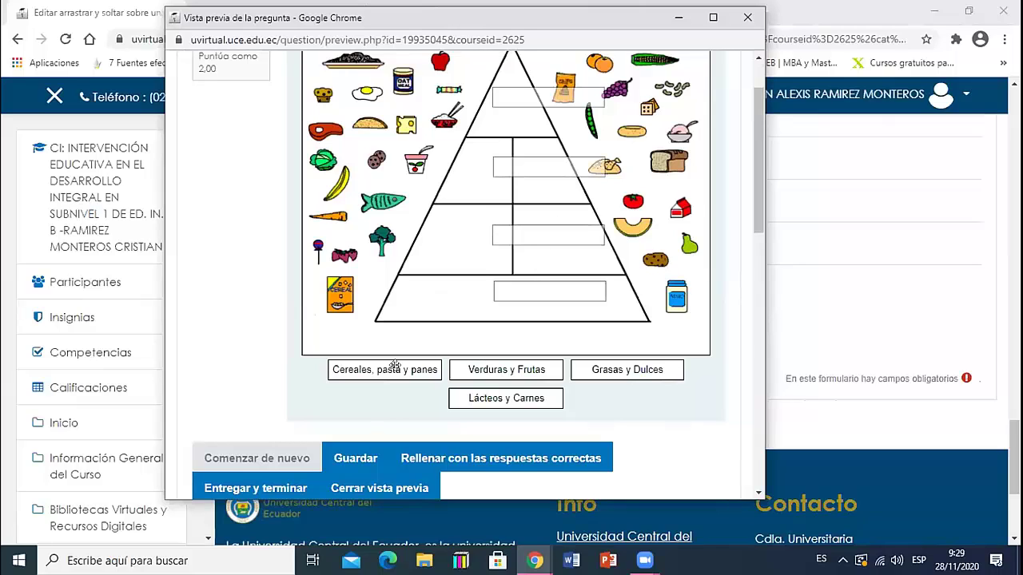
left_click_drag(393, 367, 515, 294)
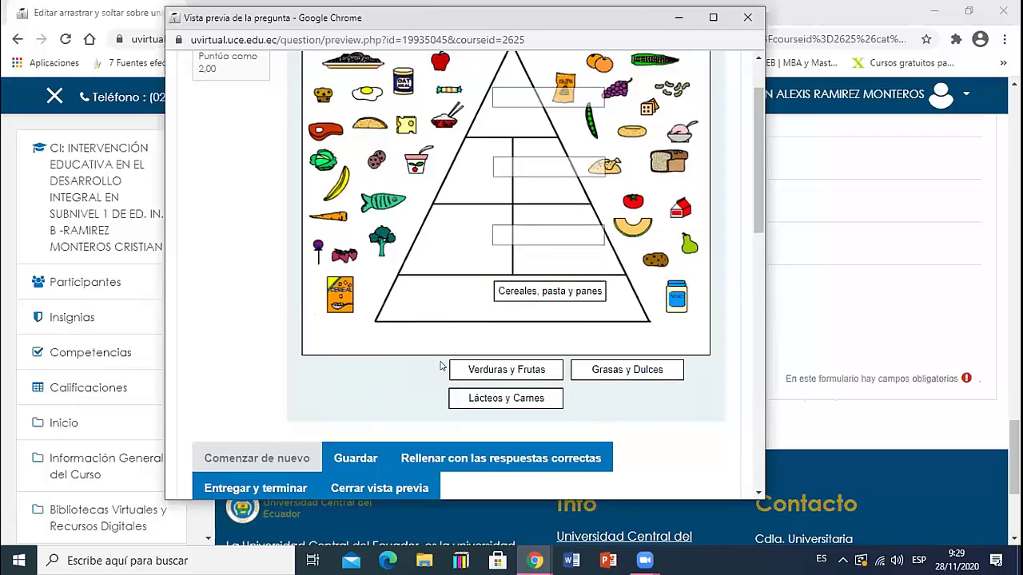